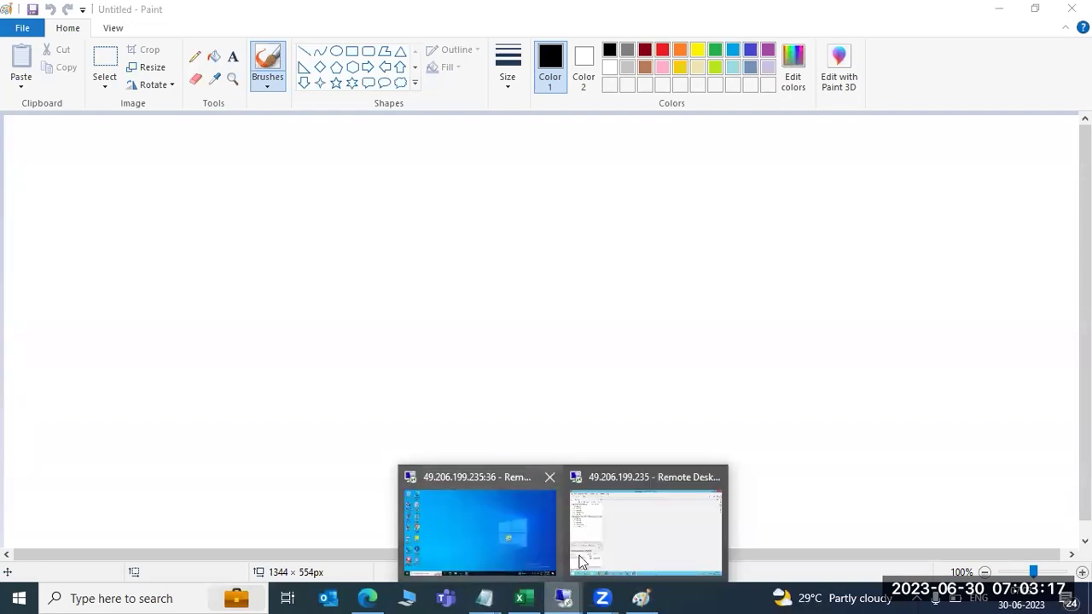
Switch to the HANA Studio remote session and browse the Overview, Landscape and Alerts tabs
click(609, 536)
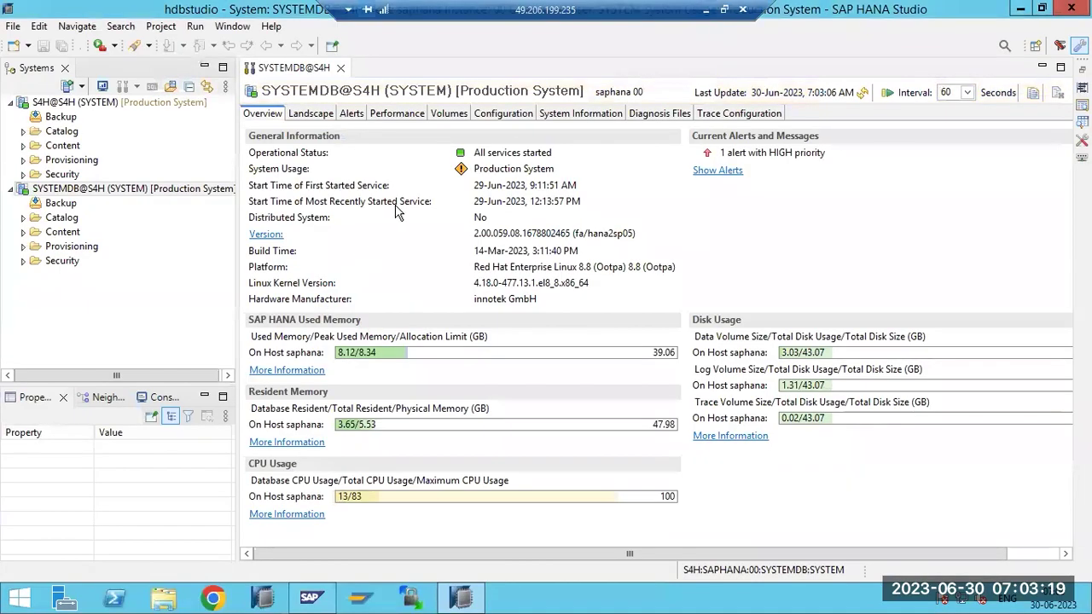
click(405, 118)
click(350, 115)
click(321, 118)
click(262, 113)
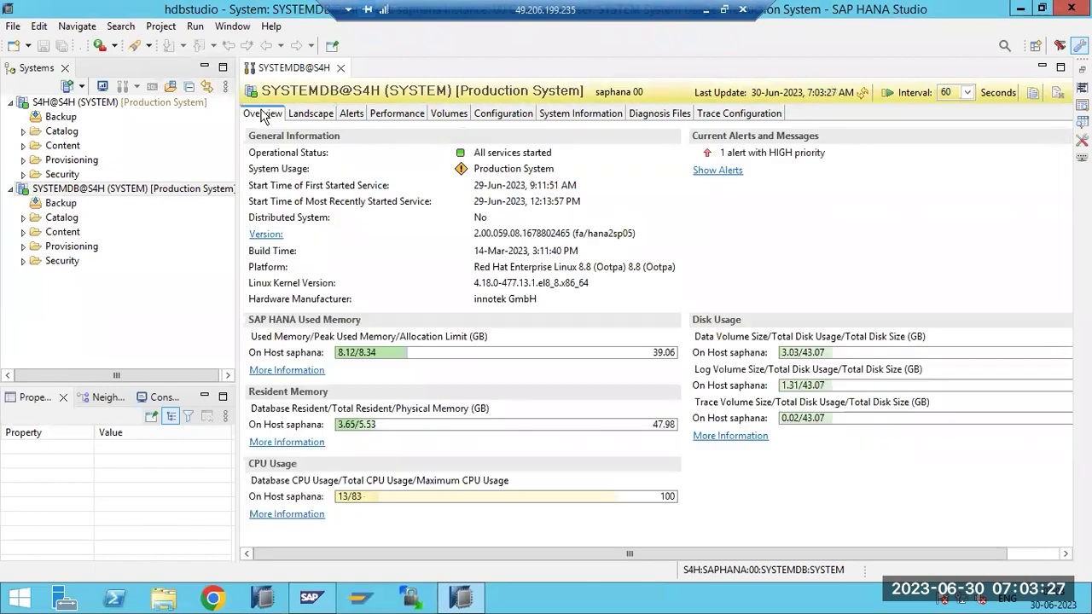
click(312, 117)
click(350, 117)
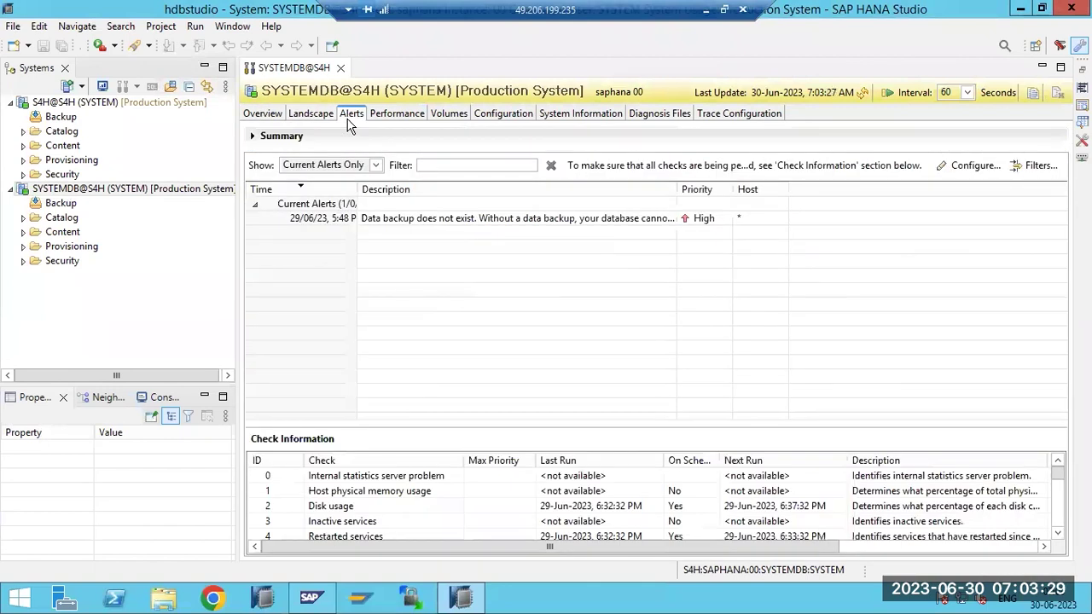
click(266, 121)
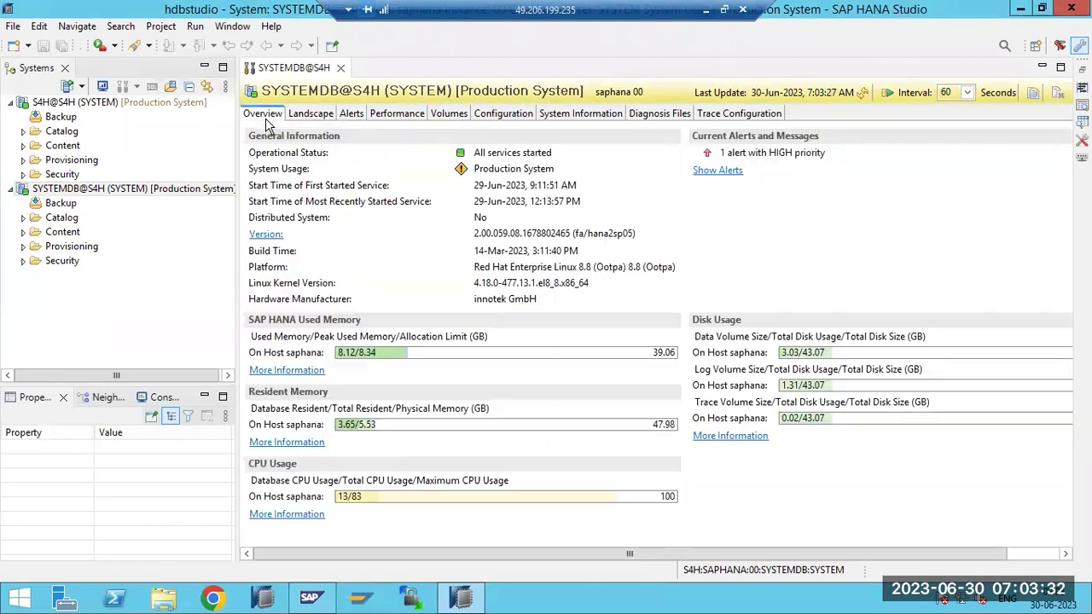
Refresh the overview, then show the current alerts and check their settings without changes
click(863, 92)
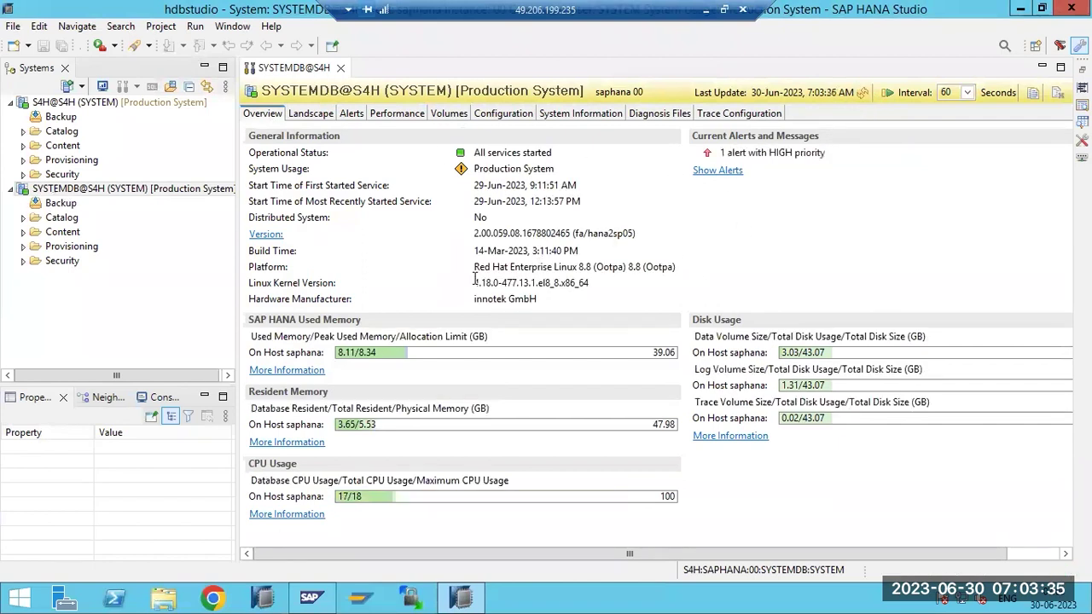
click(361, 119)
click(987, 168)
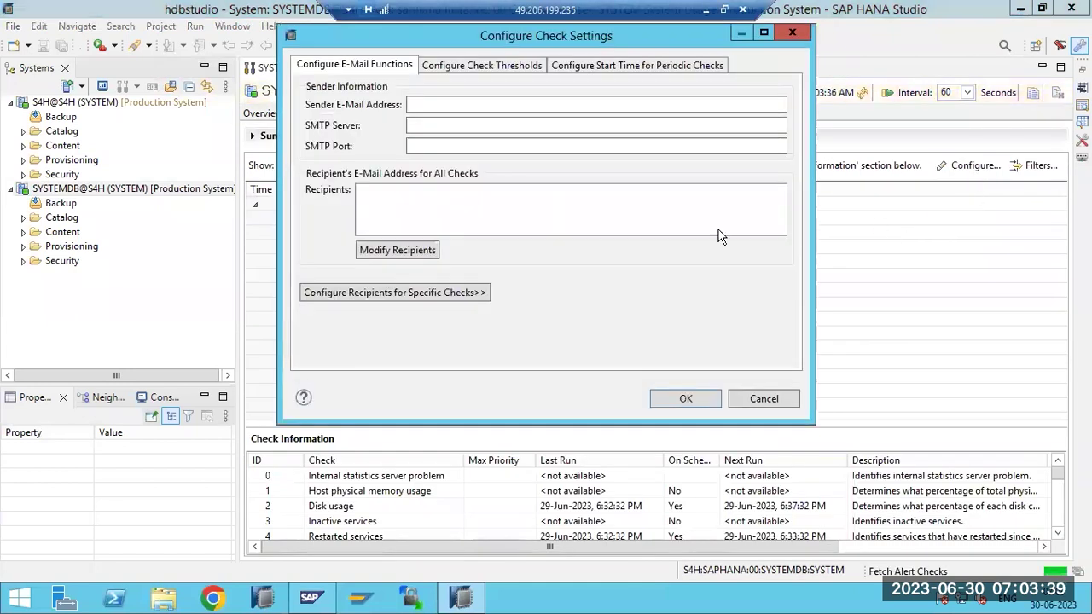
click(761, 399)
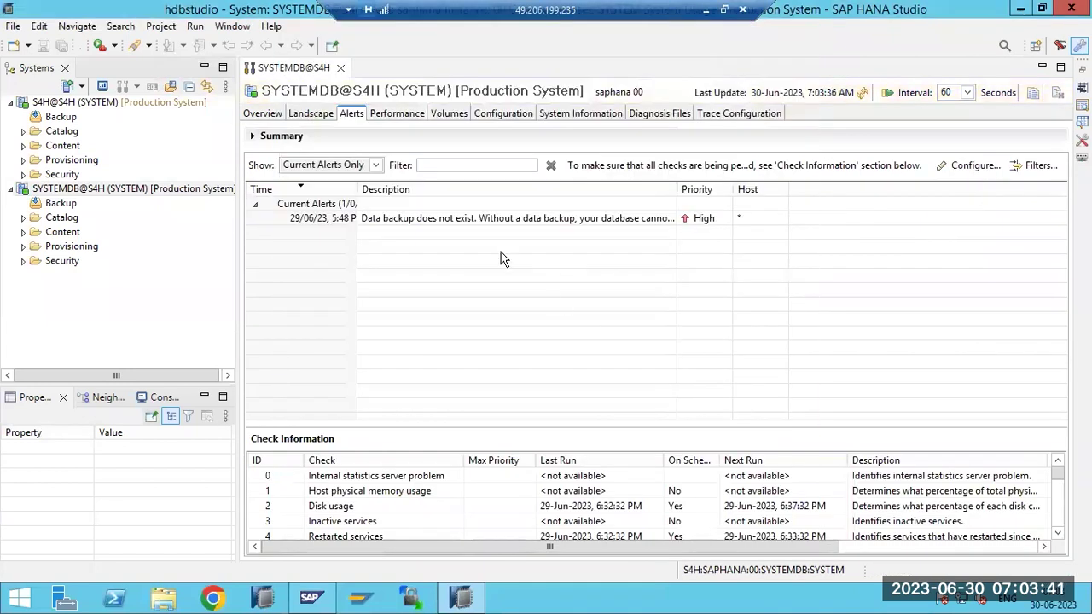
click(399, 116)
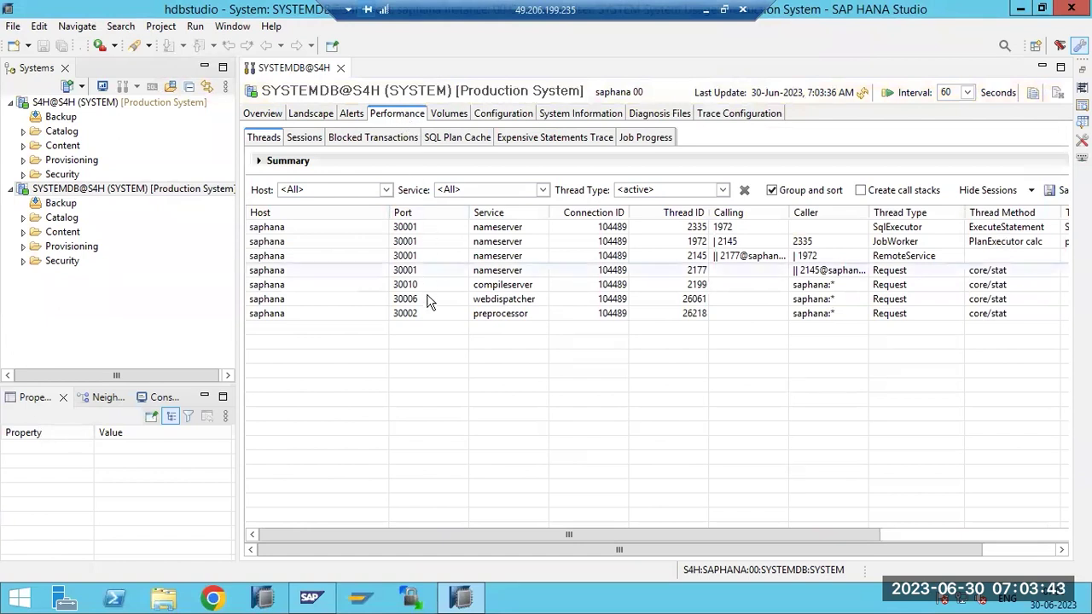
Review the Threads, Sessions, Blocked Transactions and SQL Plan Cache views, then show nameserver Volumes
drag(454, 534, 613, 534)
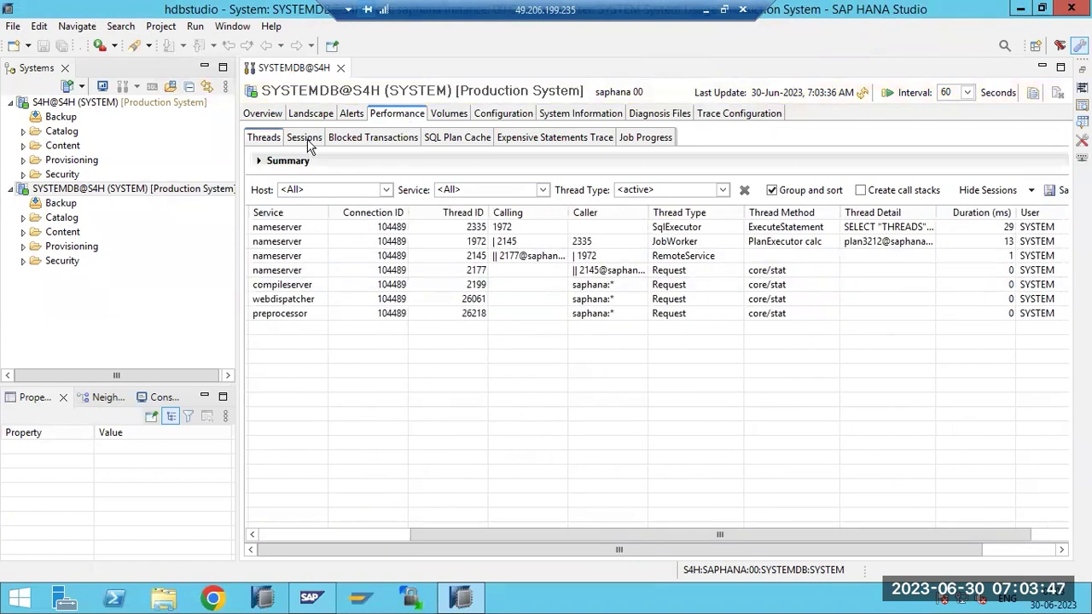
click(307, 143)
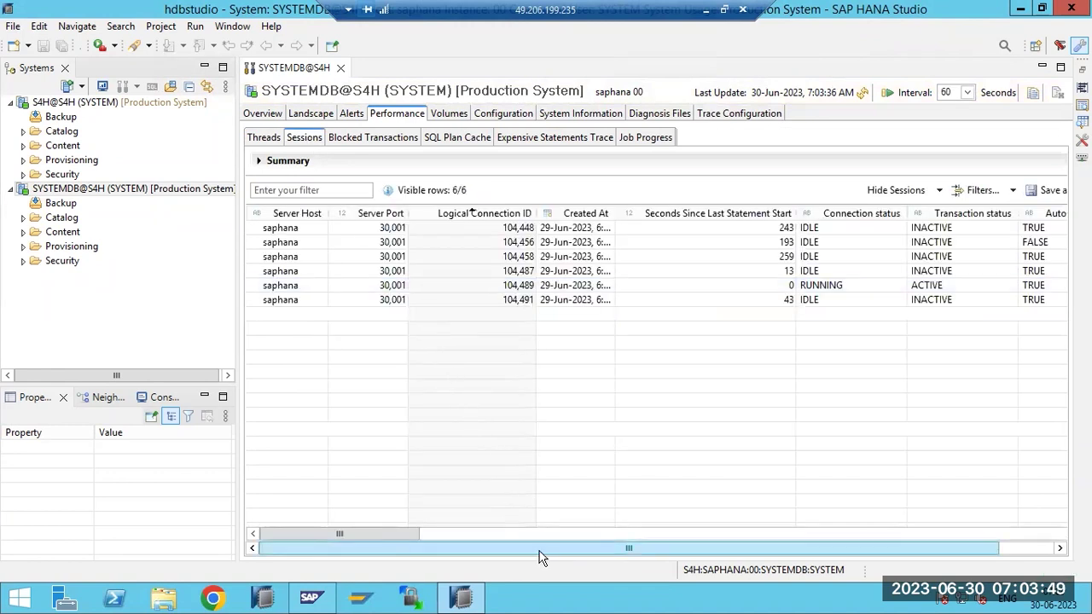
drag(416, 533, 588, 529)
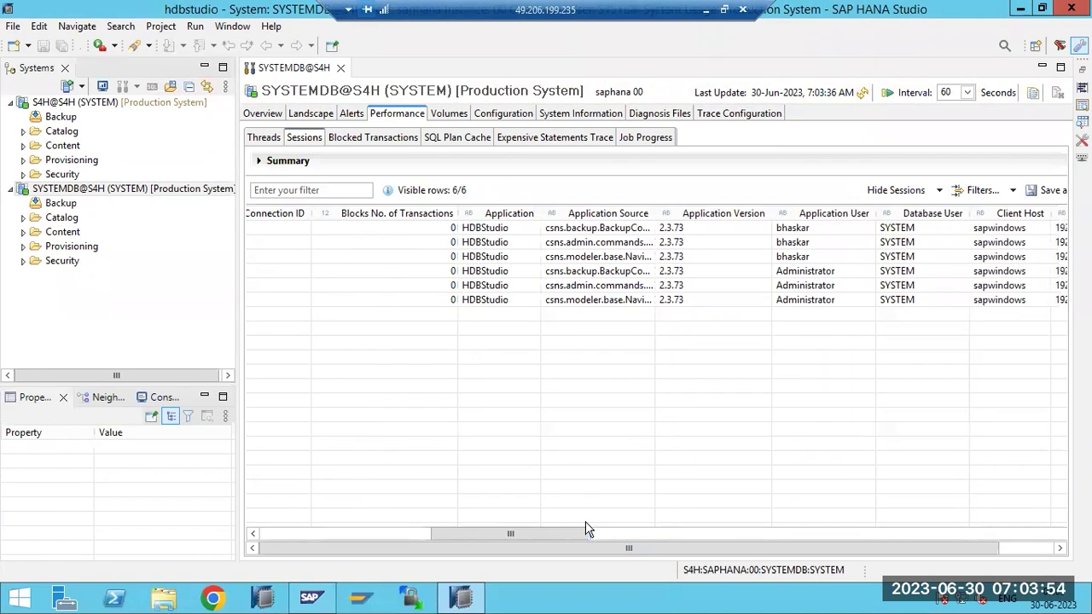
click(382, 139)
click(442, 139)
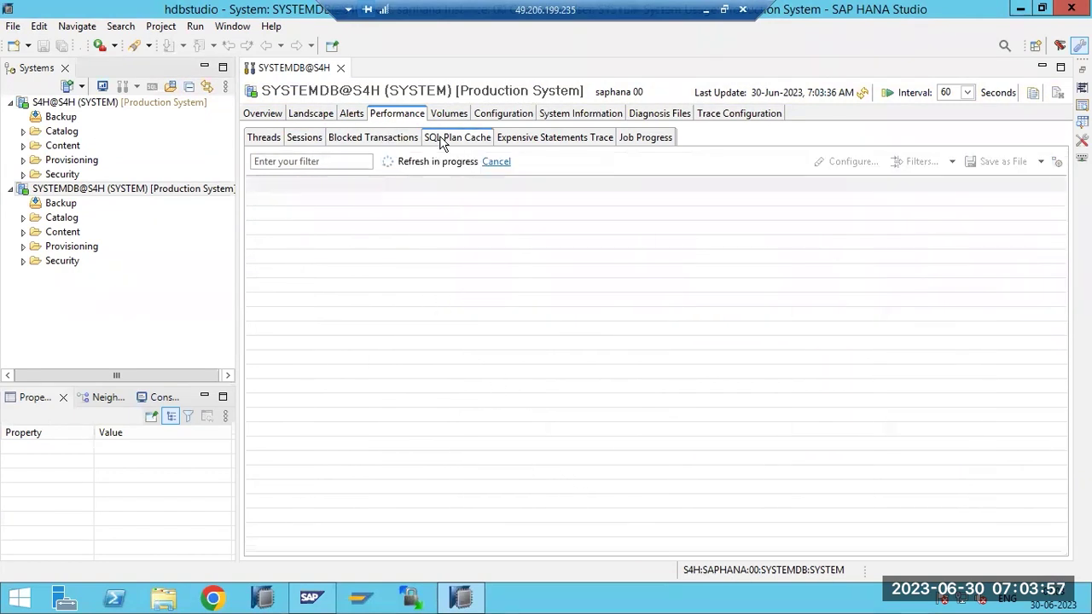
click(447, 119)
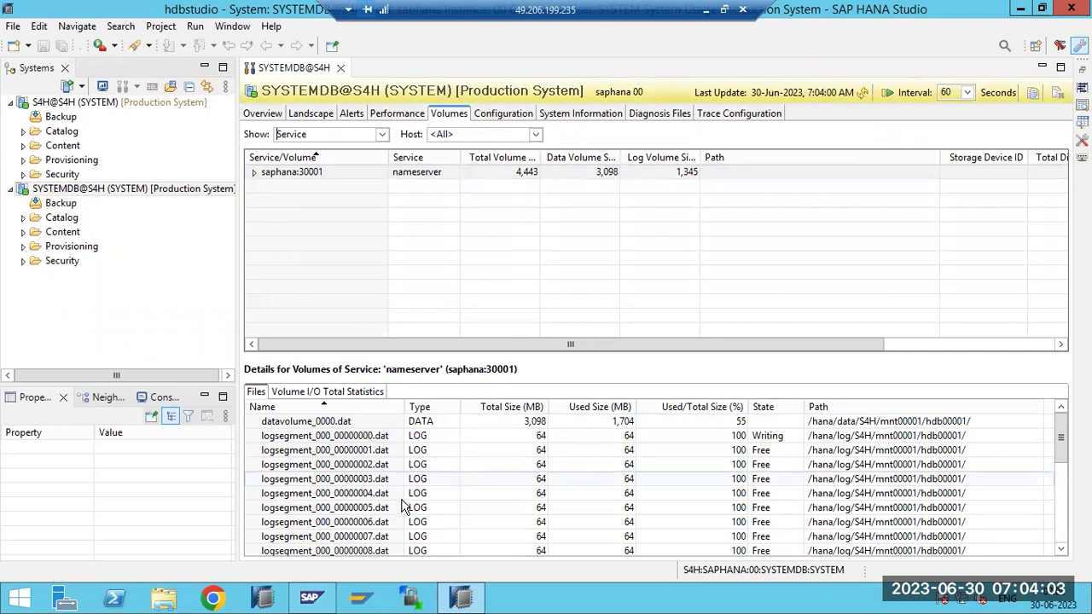
Scroll through the volume files, then show the Configuration list of .ini files
scroll(405, 507, down, 1)
scroll(401, 517, up, 1)
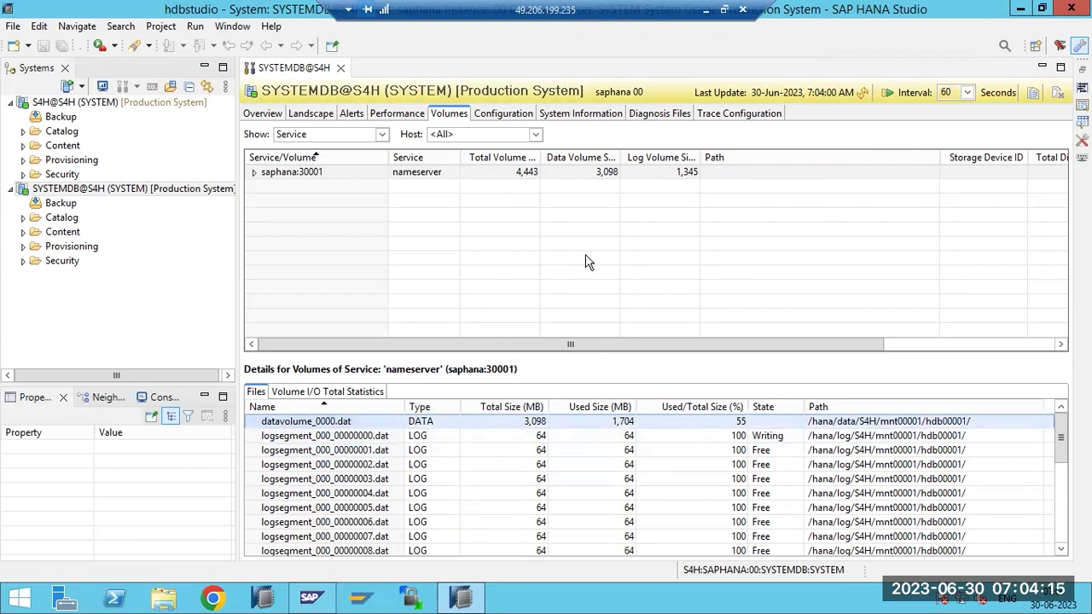
click(505, 114)
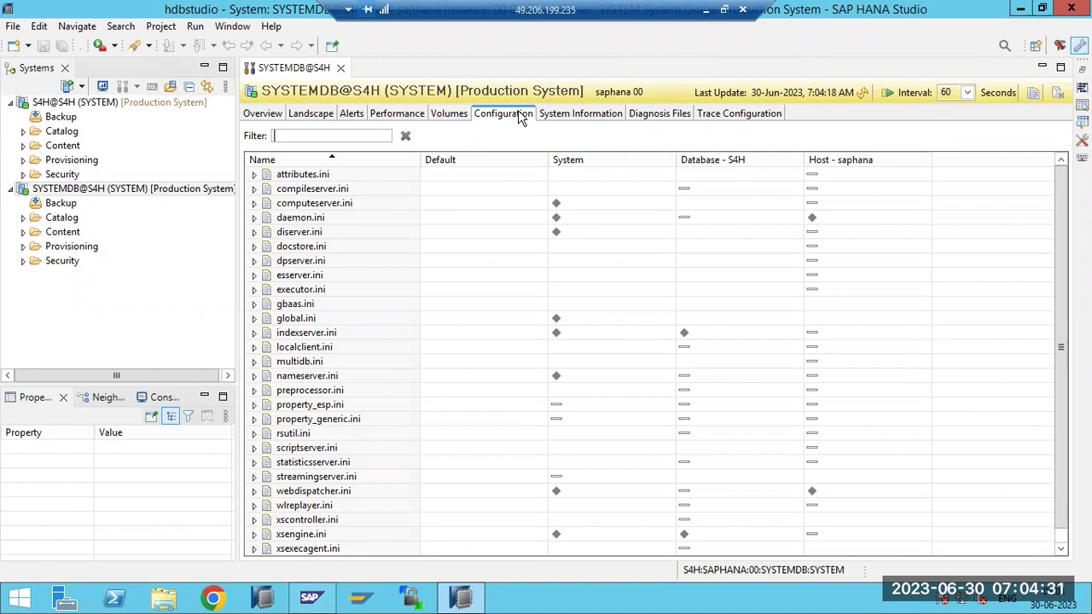
Show System Information with the System folder expanded to list predefined statements
click(560, 115)
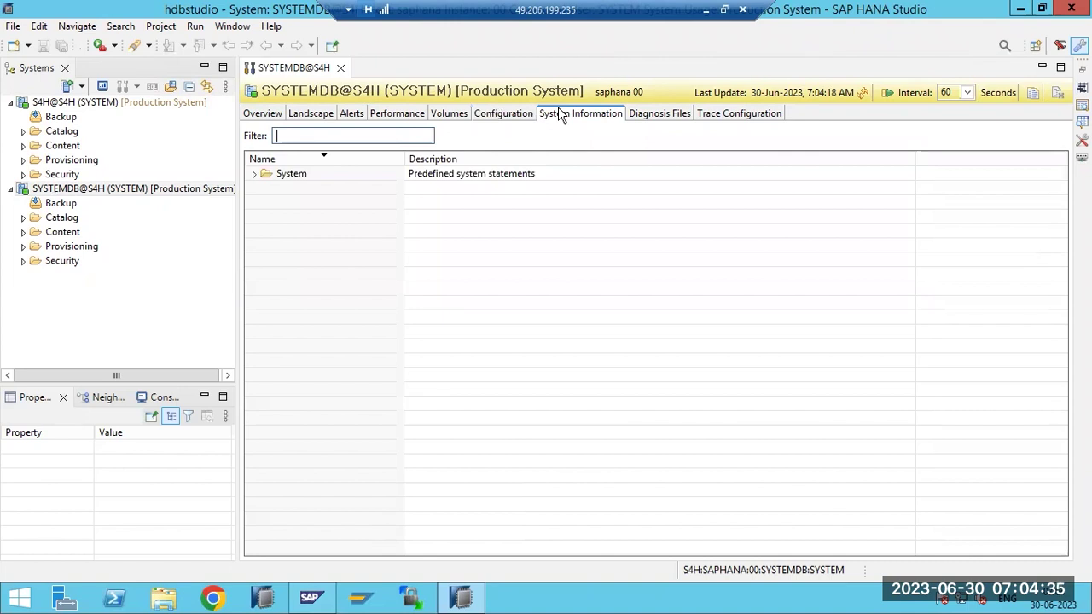
click(255, 174)
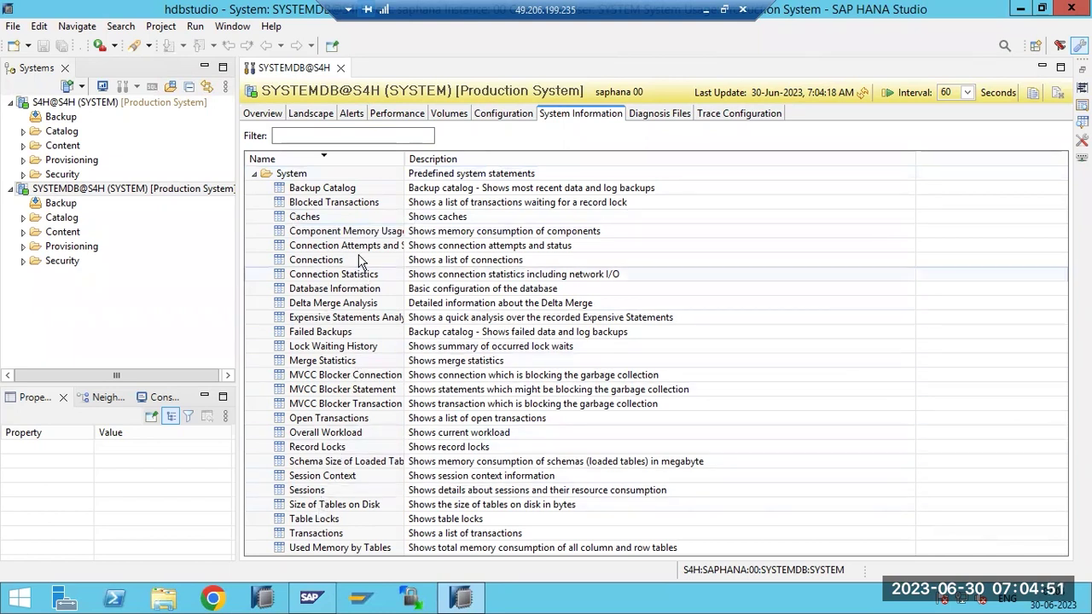
Execute the Blocked Transactions statement and return to the System Information list
click(310, 205)
right_click(310, 207)
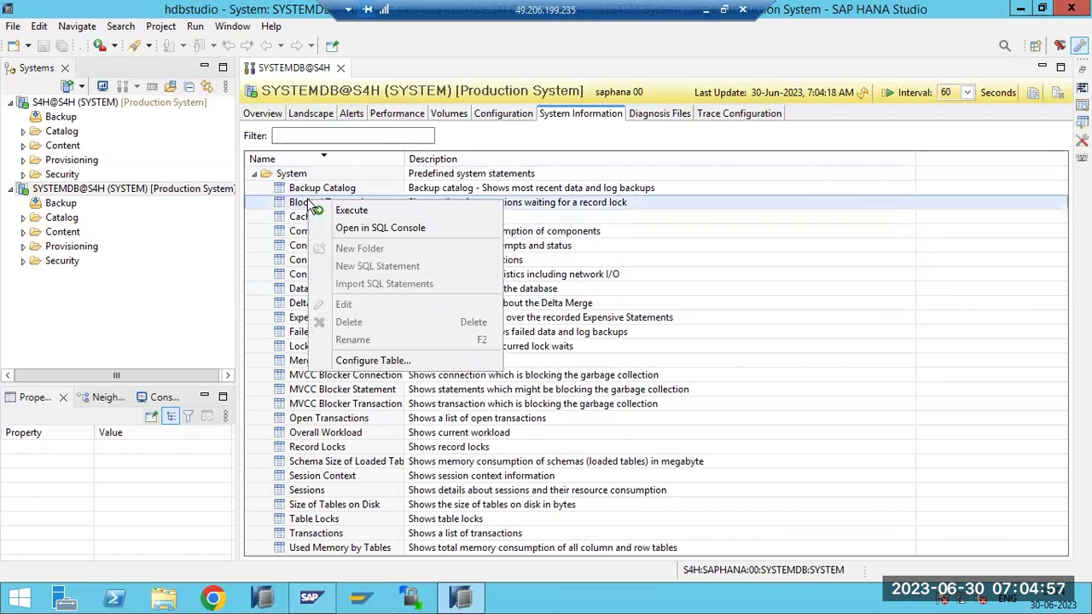
click(322, 210)
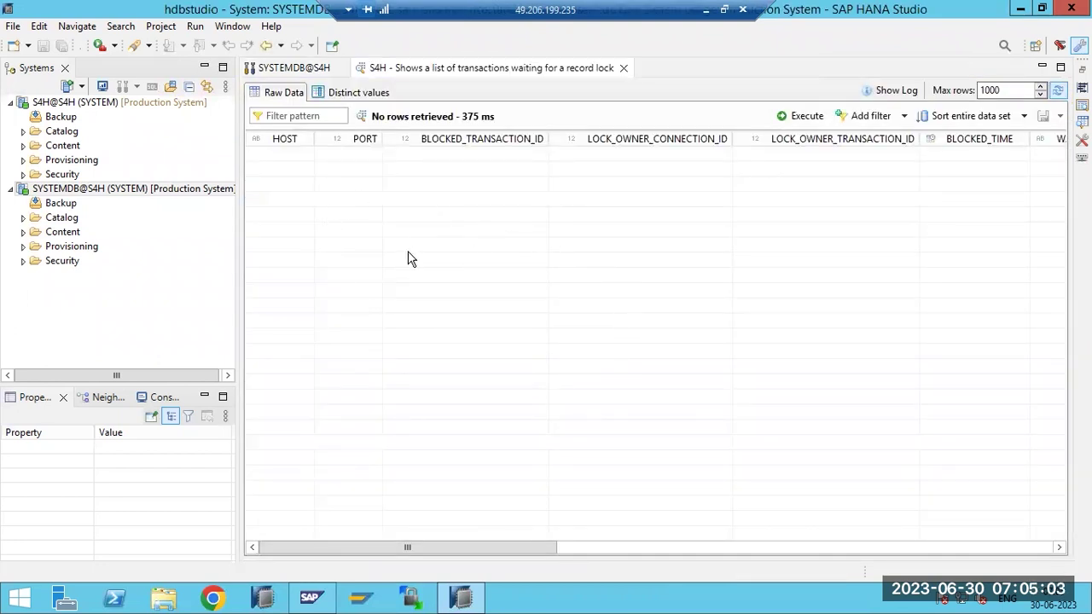
click(386, 89)
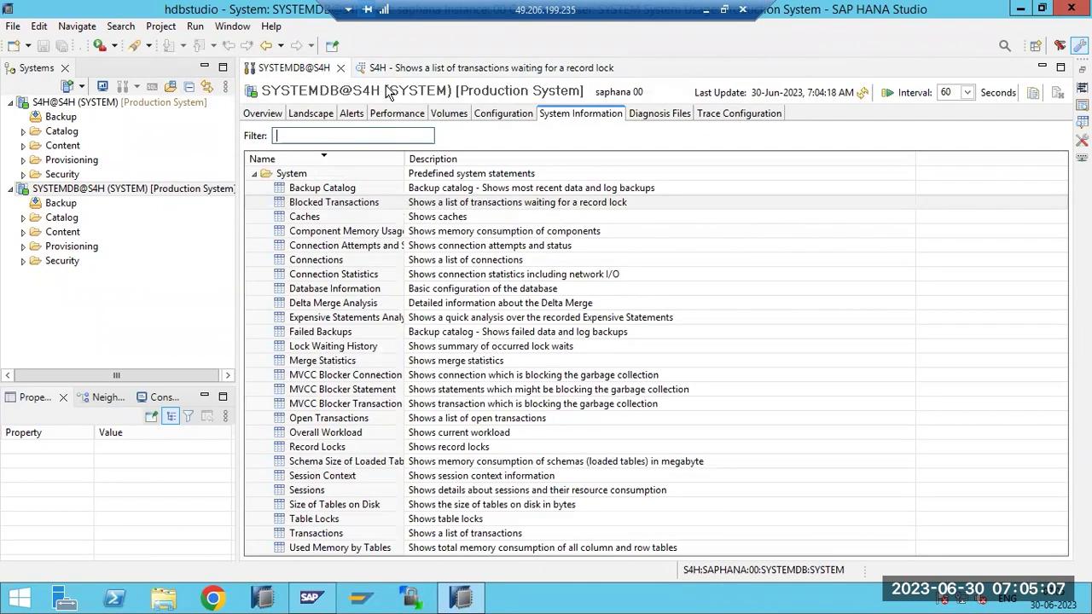
Execute the Connections statement, scroll its result columns, and close the result
click(319, 263)
right_click(319, 266)
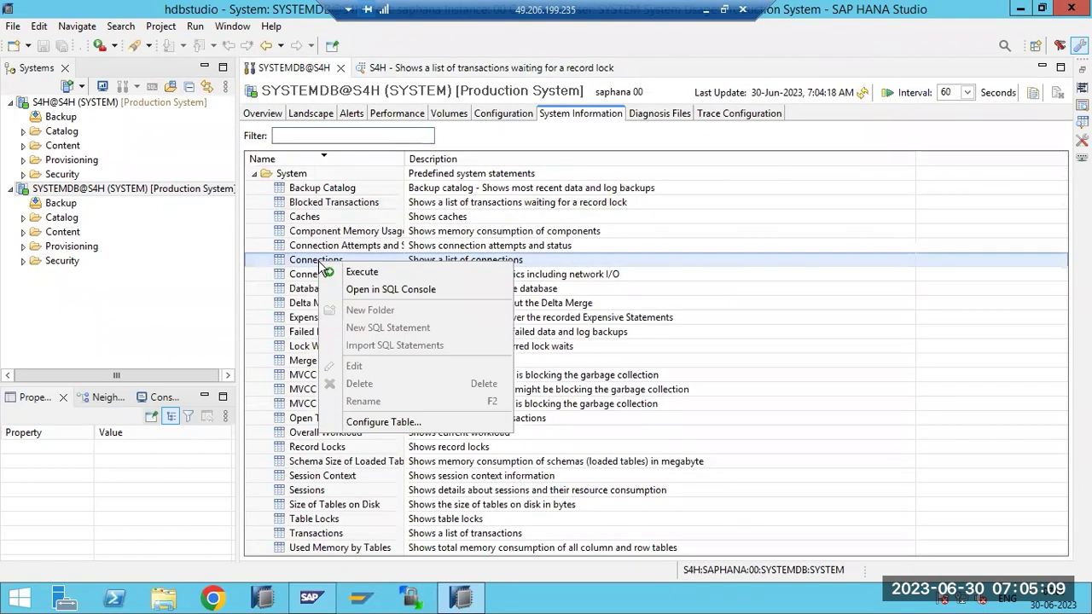
click(338, 271)
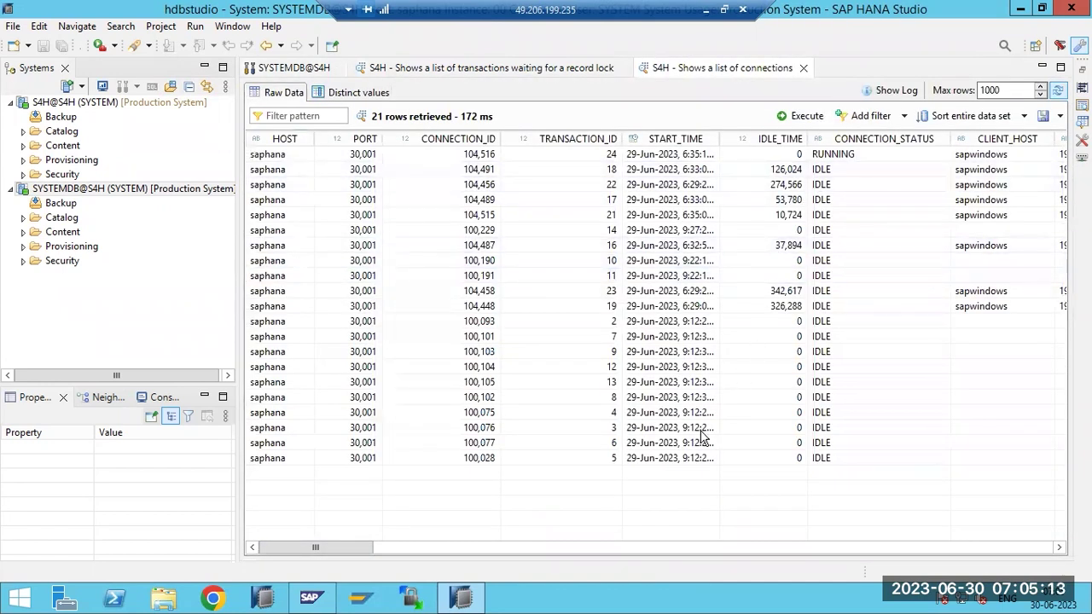
drag(350, 547, 452, 547)
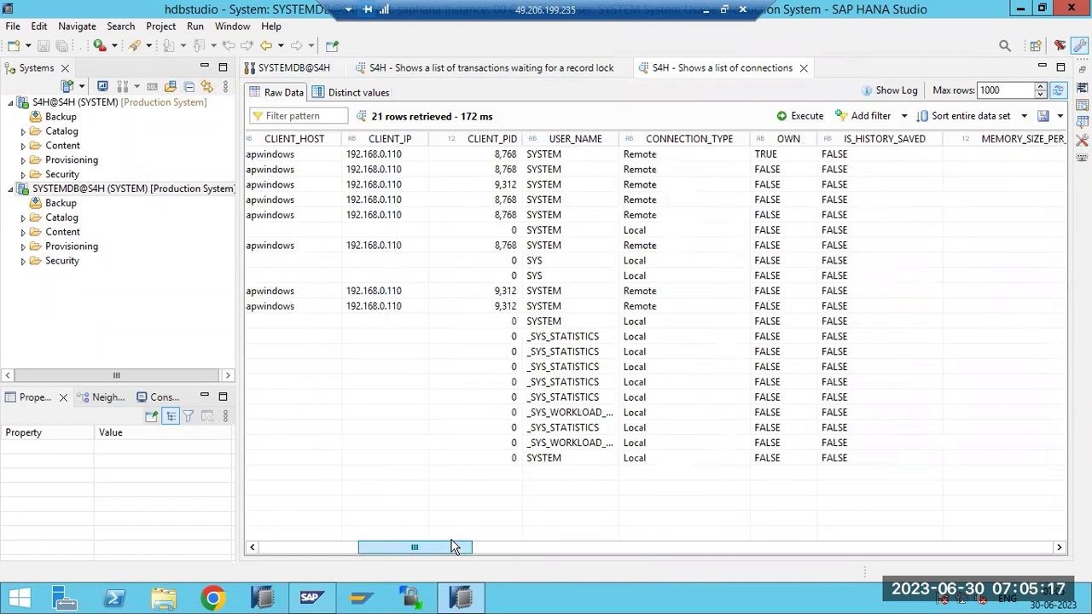
drag(452, 547, 293, 543)
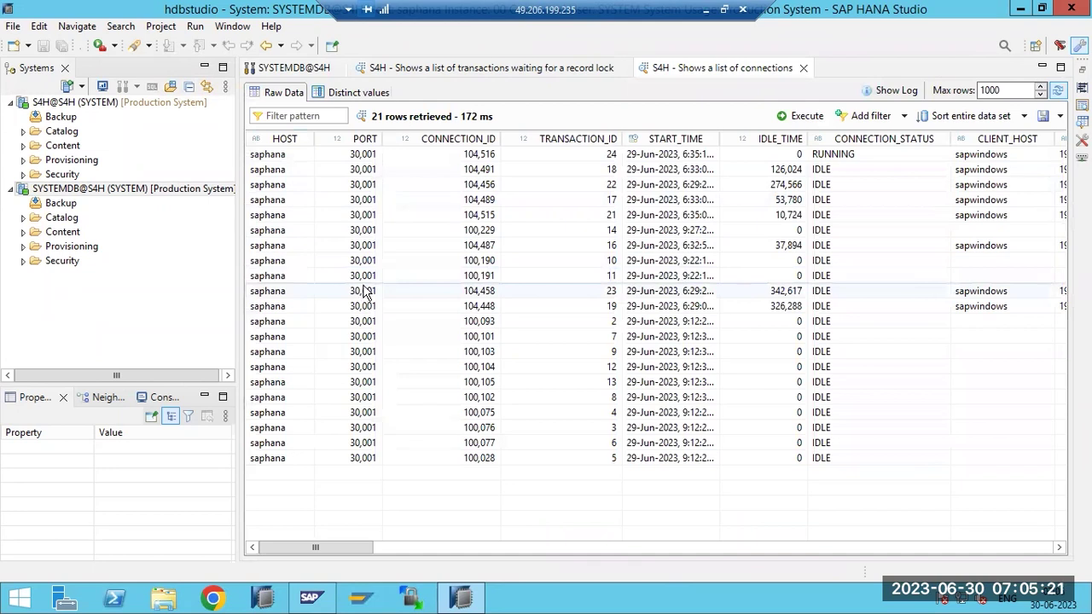
click(802, 68)
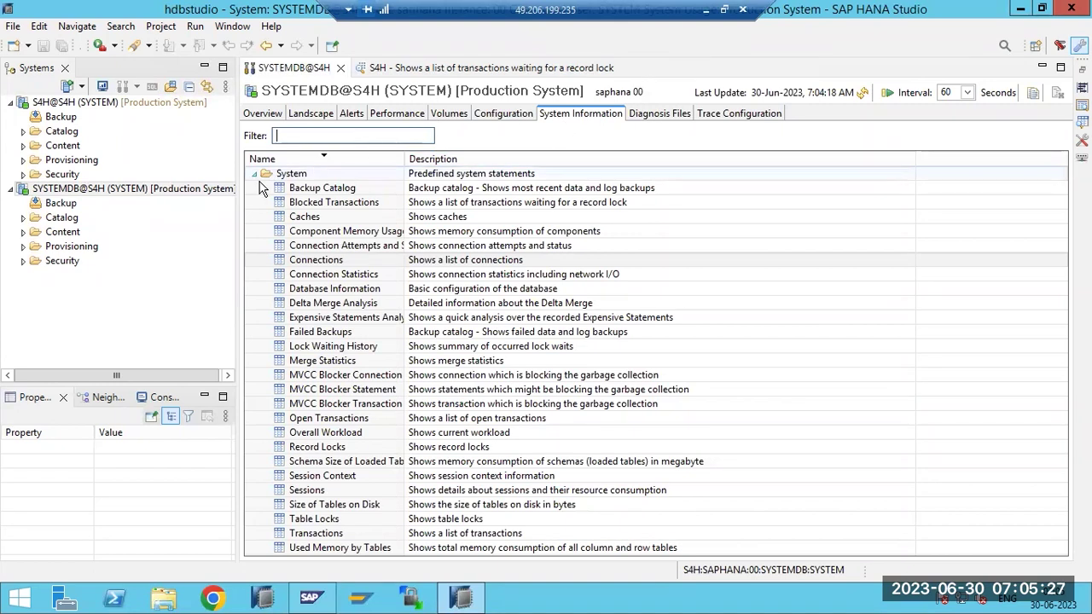
Execute the Caches statement, review its 10 rows, and close the result
click(311, 218)
right_click(310, 219)
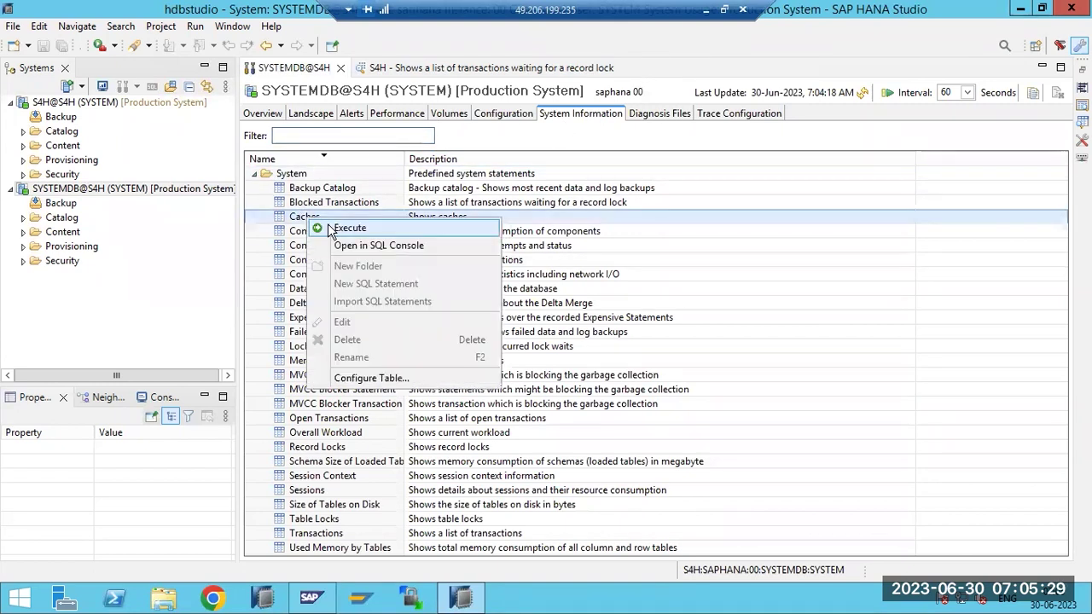
click(331, 229)
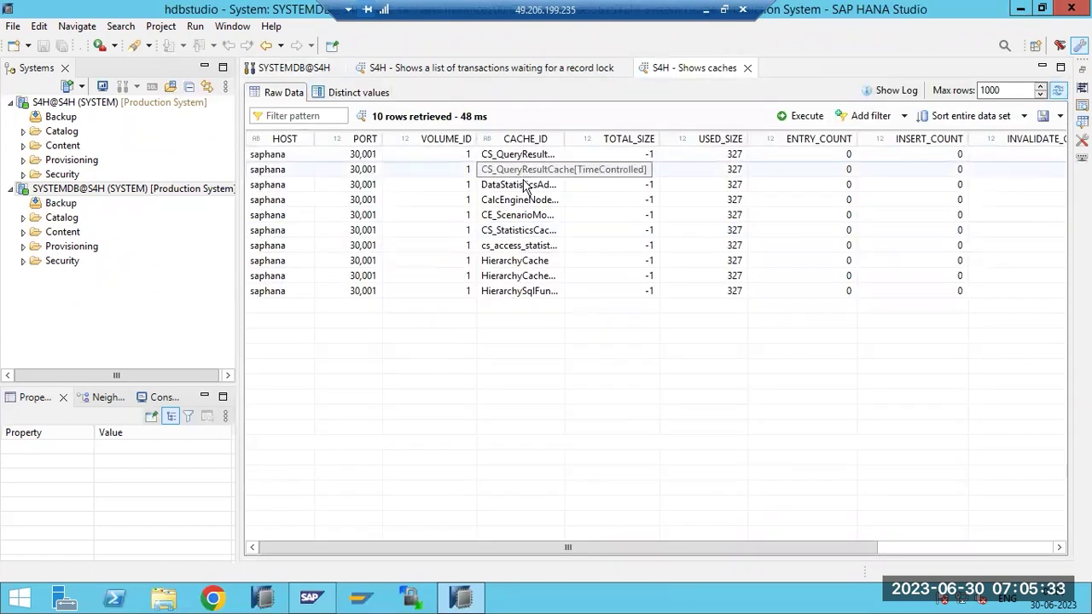
drag(366, 547, 318, 546)
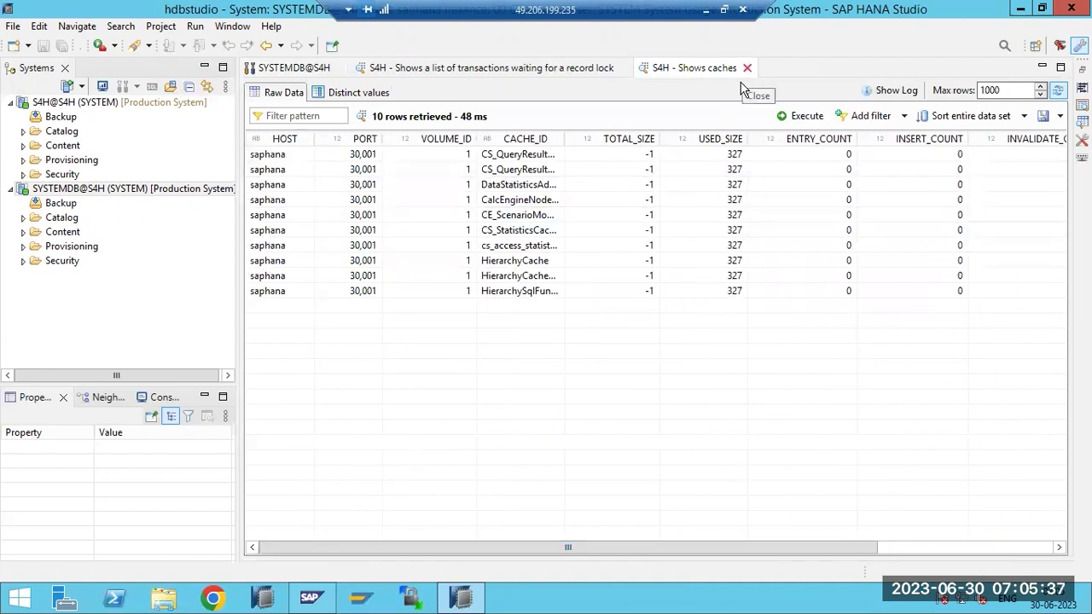
click(747, 68)
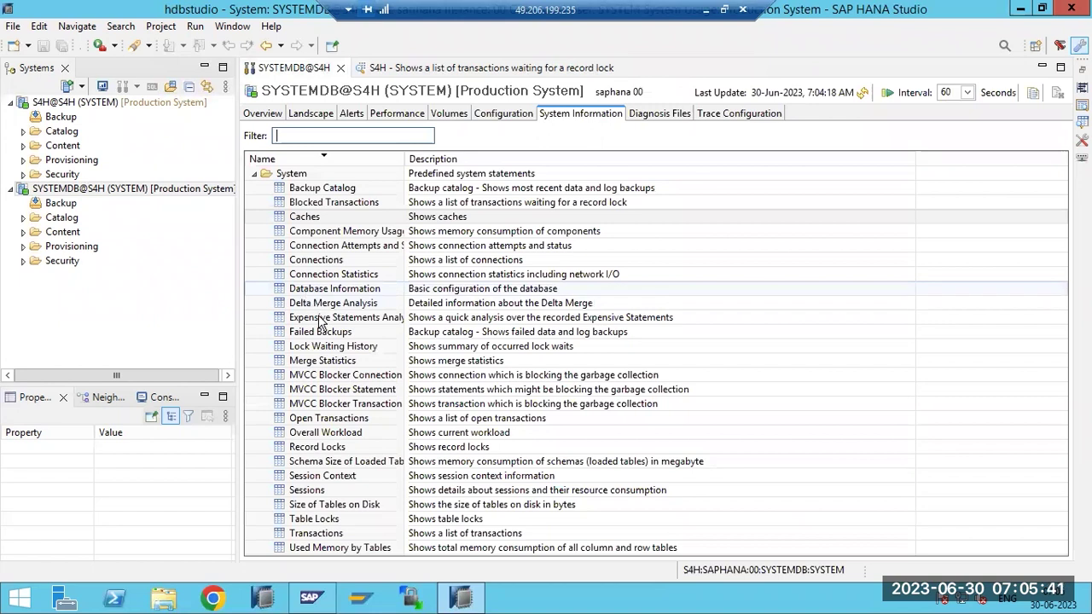
Check the Performance Sessions view, then return to the System Information statements
click(308, 493)
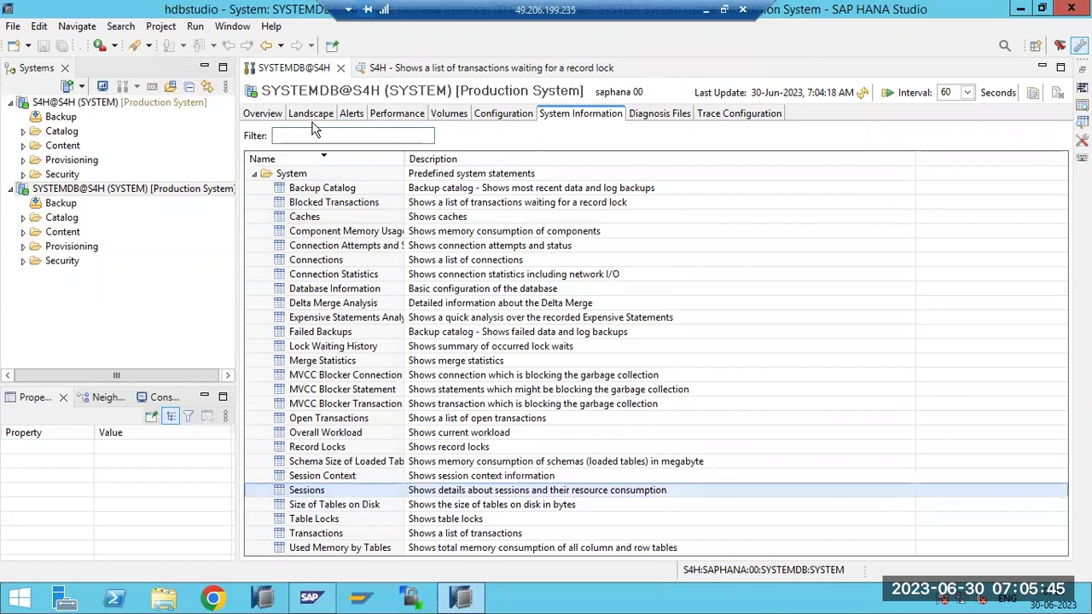
click(395, 115)
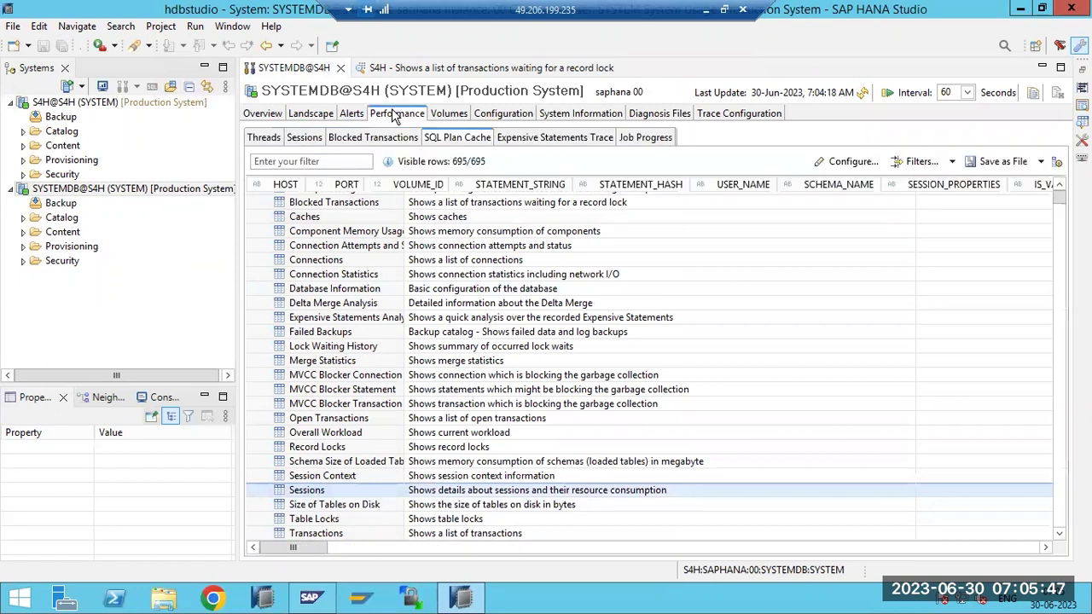
click(299, 139)
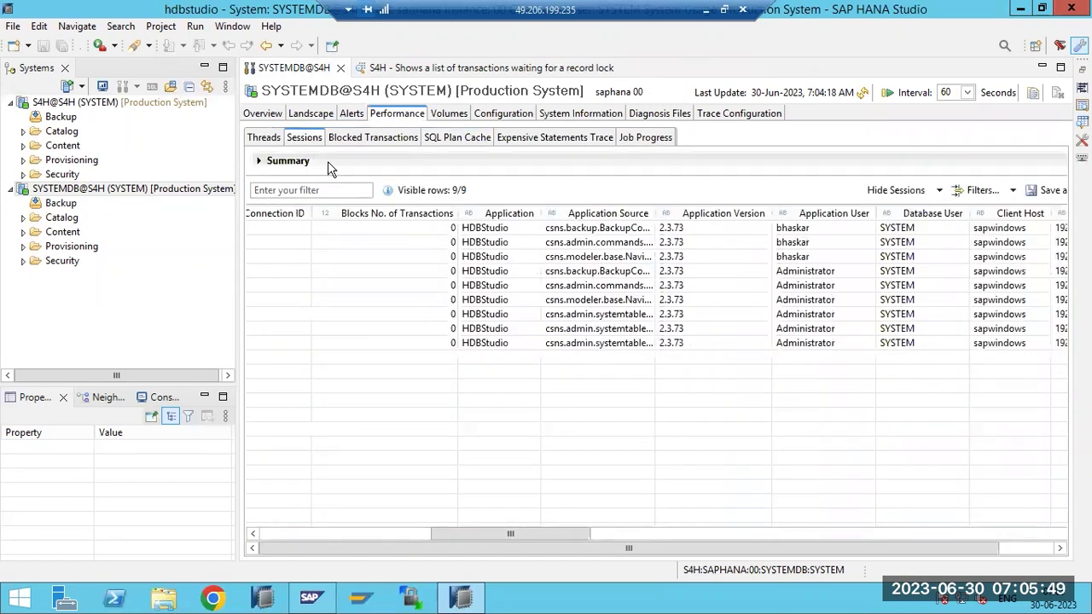
click(577, 115)
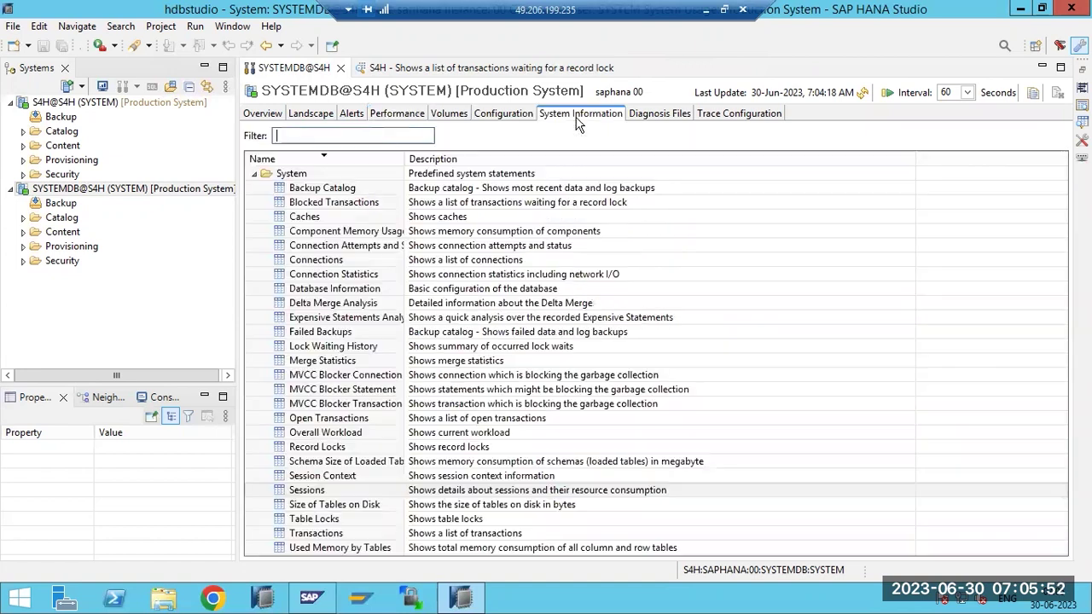
Execute the Sessions statement, scroll through its 10-row result, and close it
right_click(312, 493)
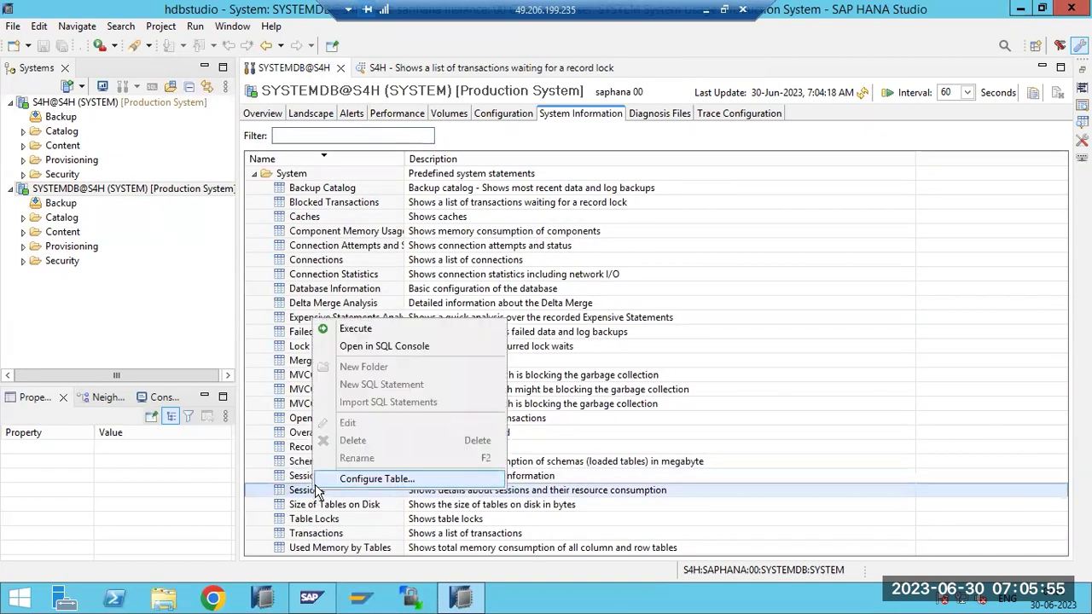
click(368, 331)
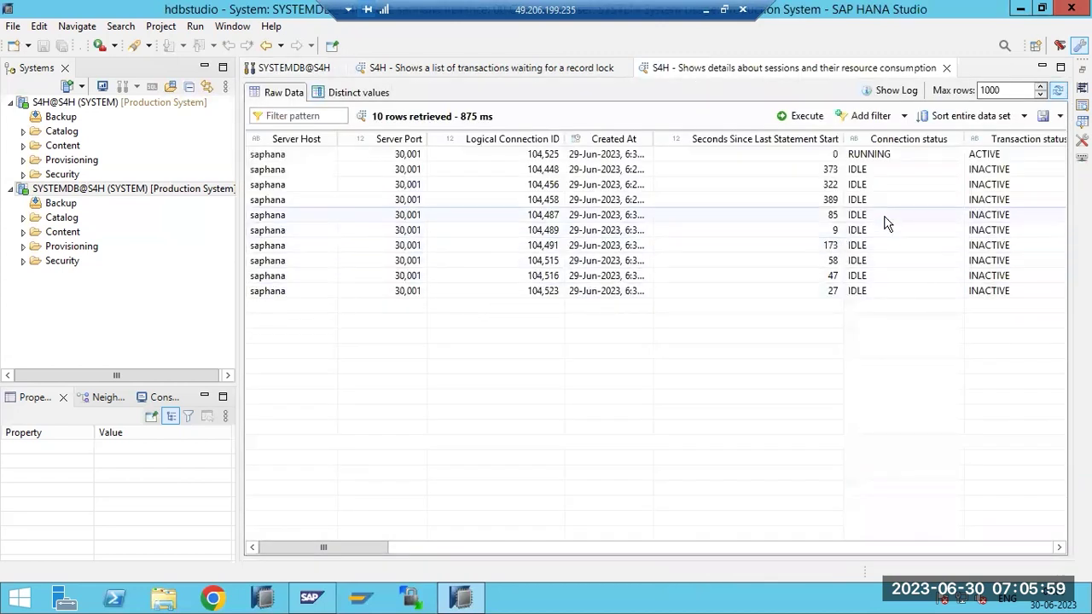
drag(383, 552, 541, 558)
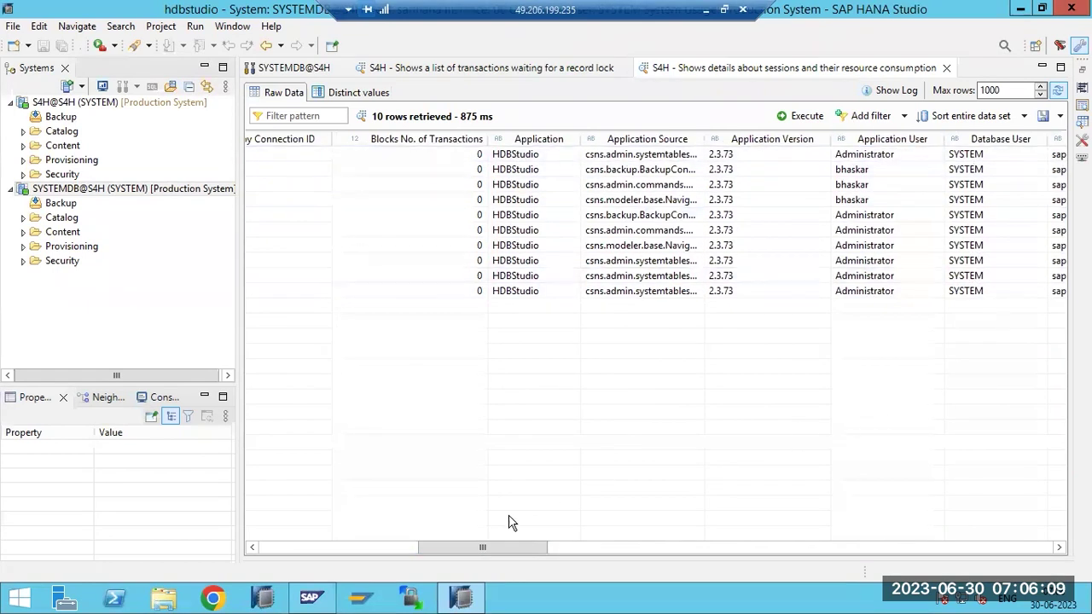
drag(500, 552, 574, 563)
drag(449, 563, 320, 556)
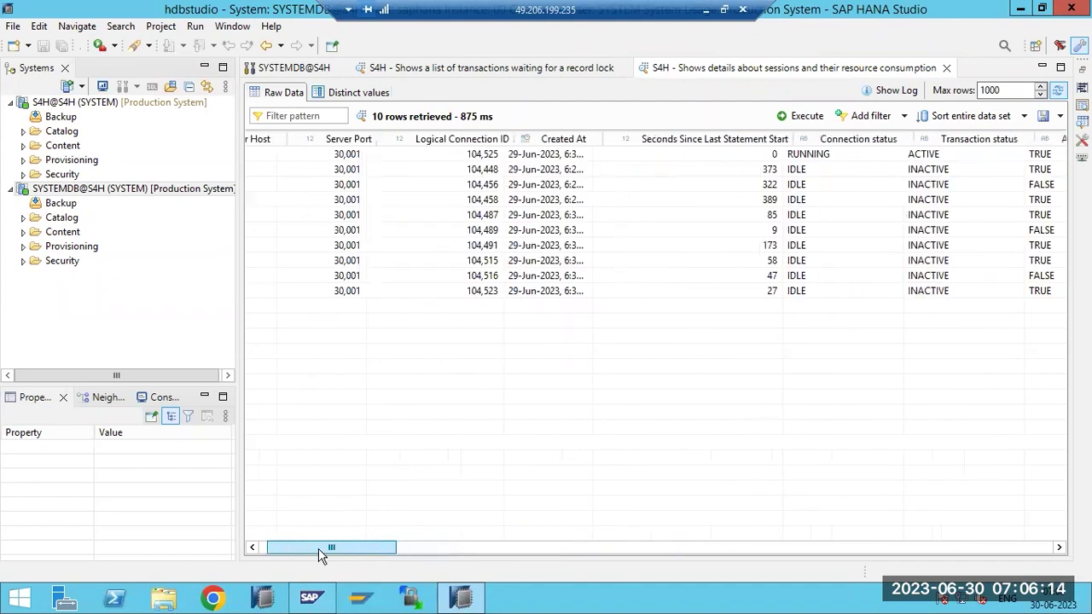
click(946, 67)
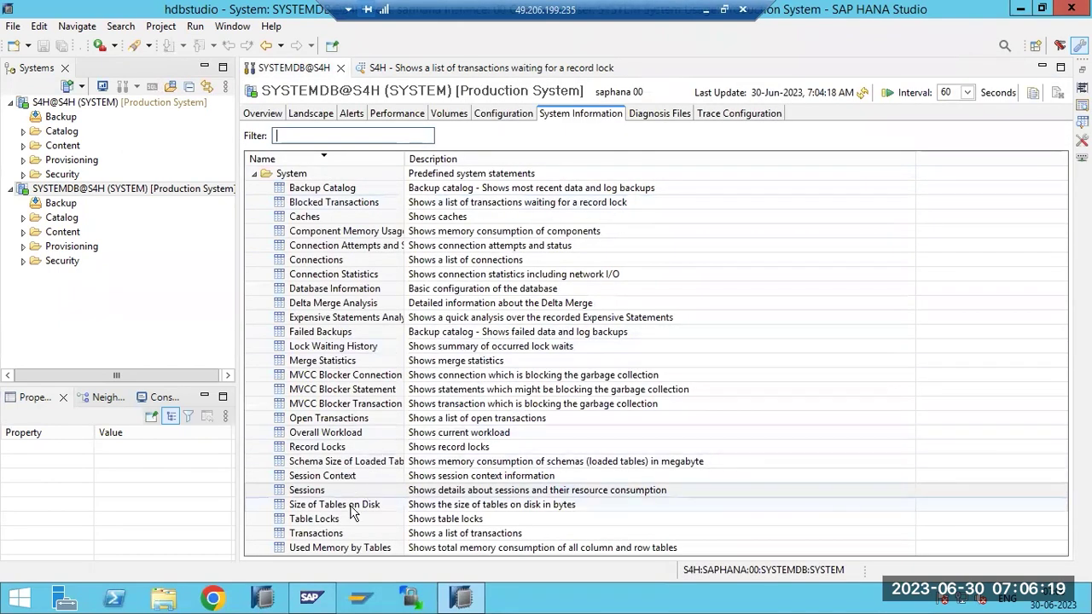
right_click(295, 550)
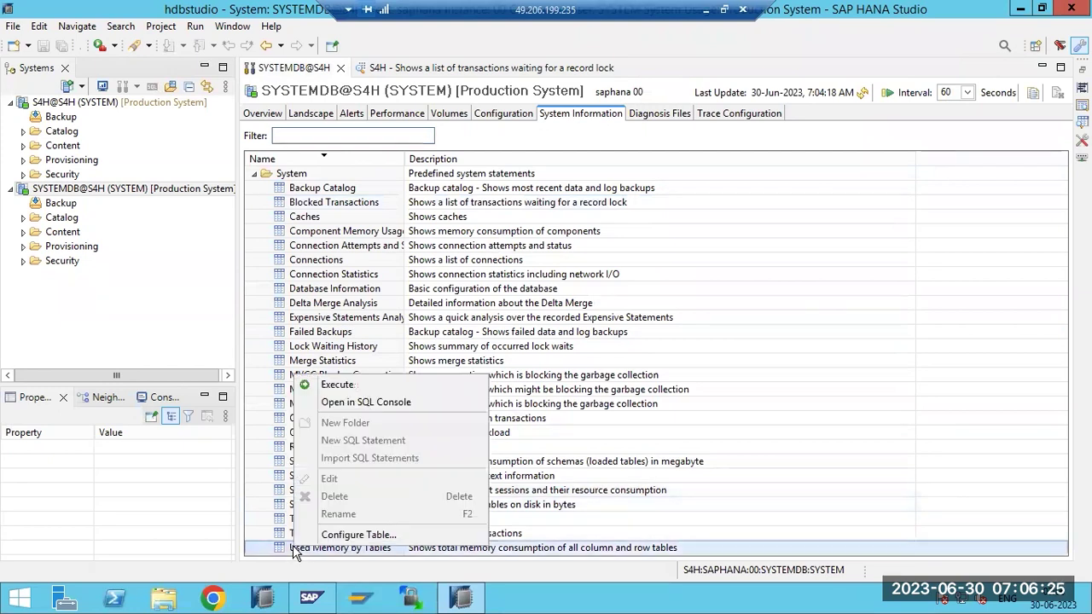
click(329, 388)
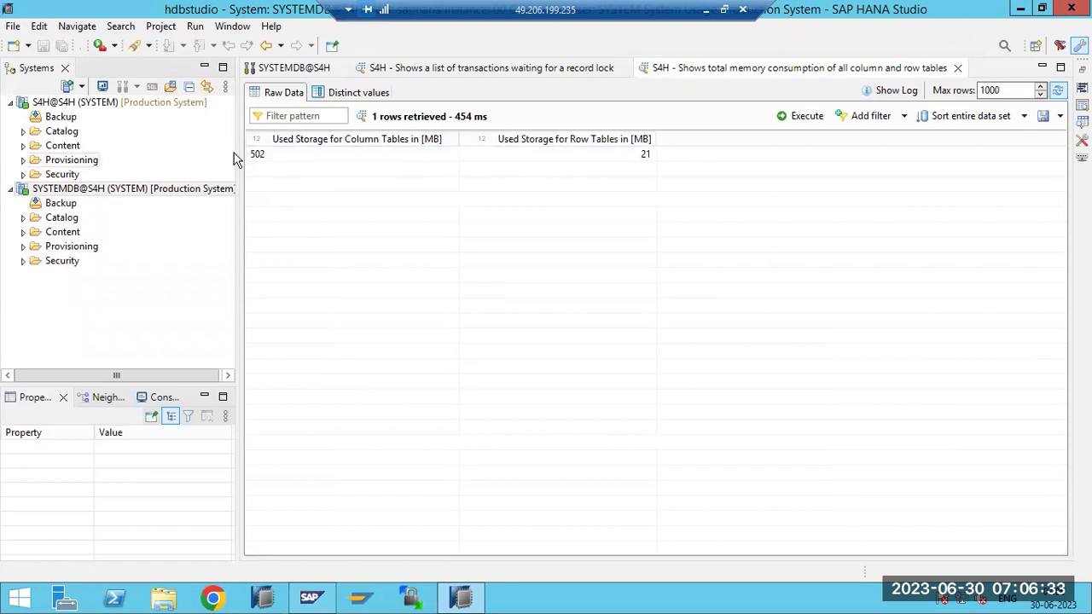
click(1059, 116)
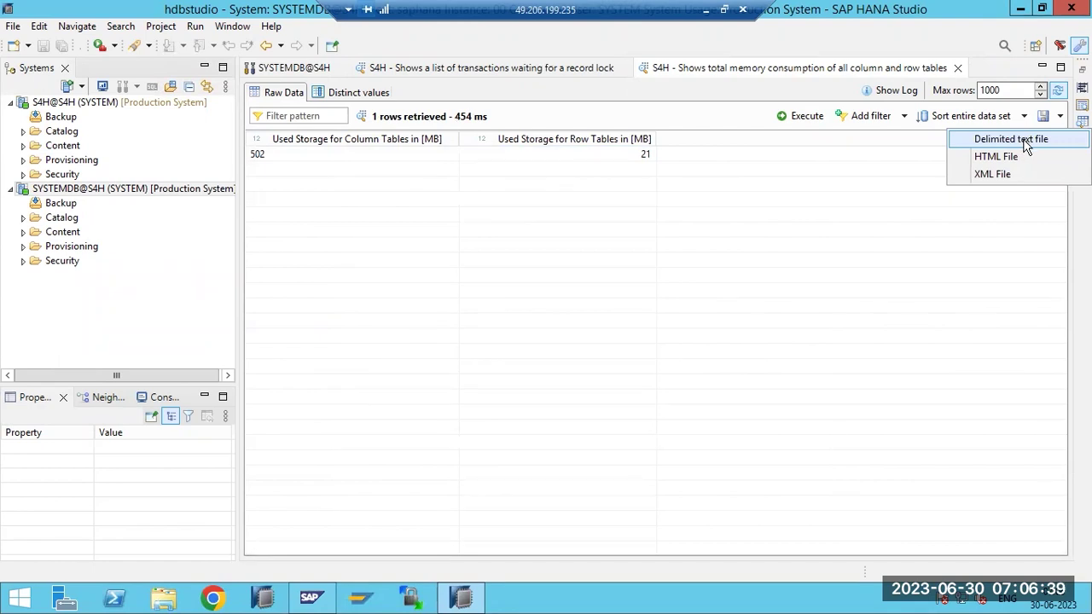
click(962, 90)
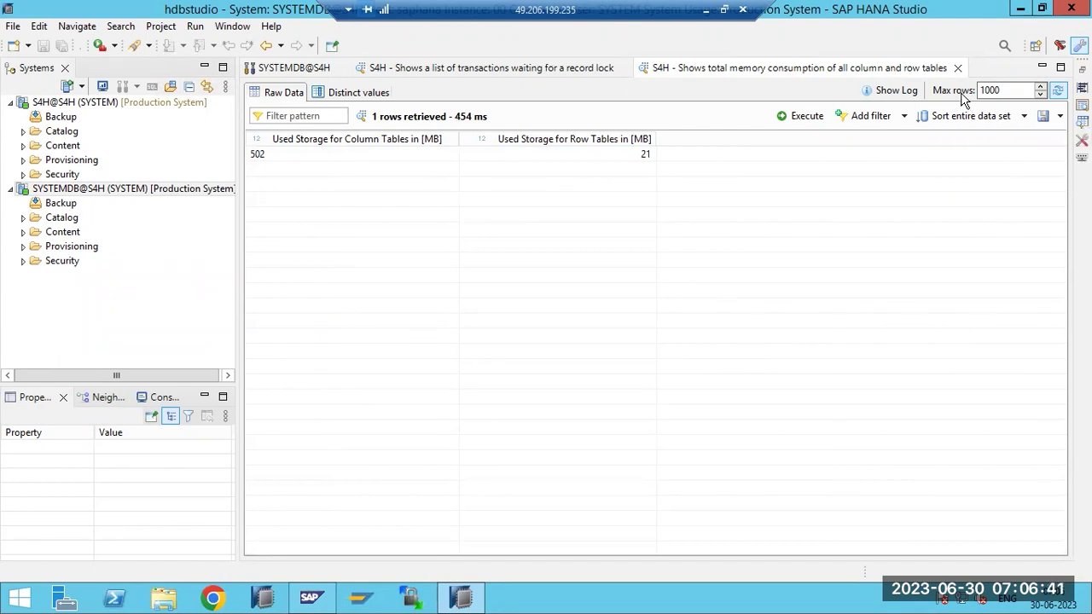
click(957, 67)
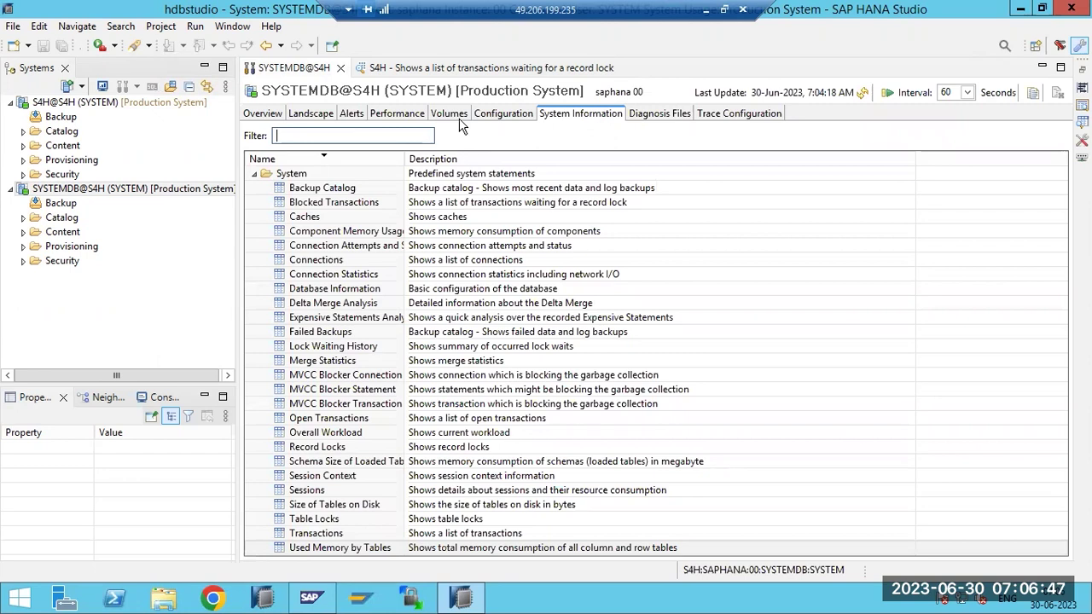
click(491, 109)
click(565, 114)
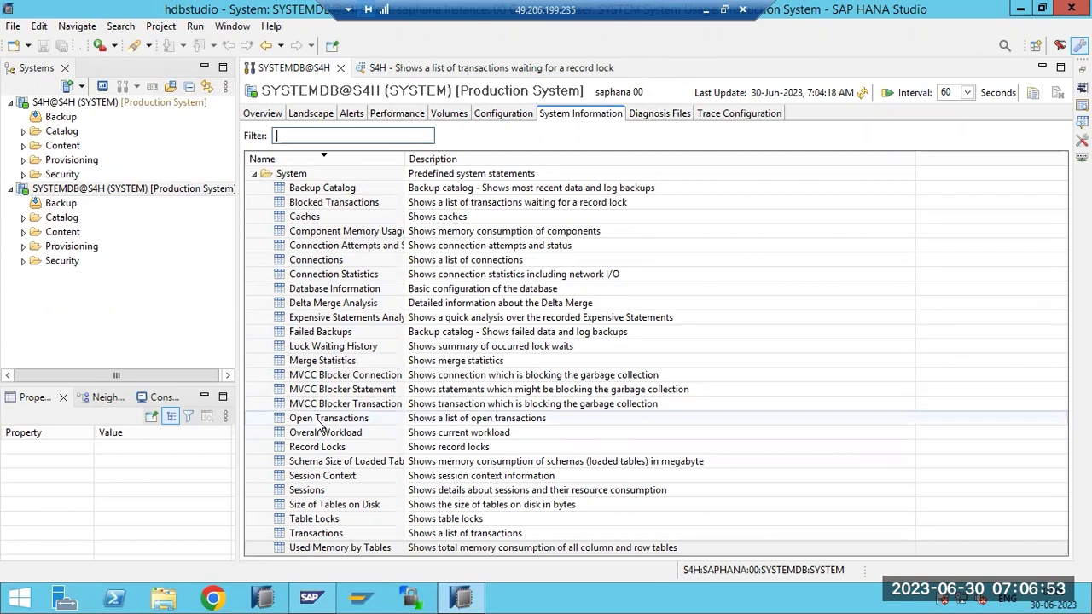
click(318, 421)
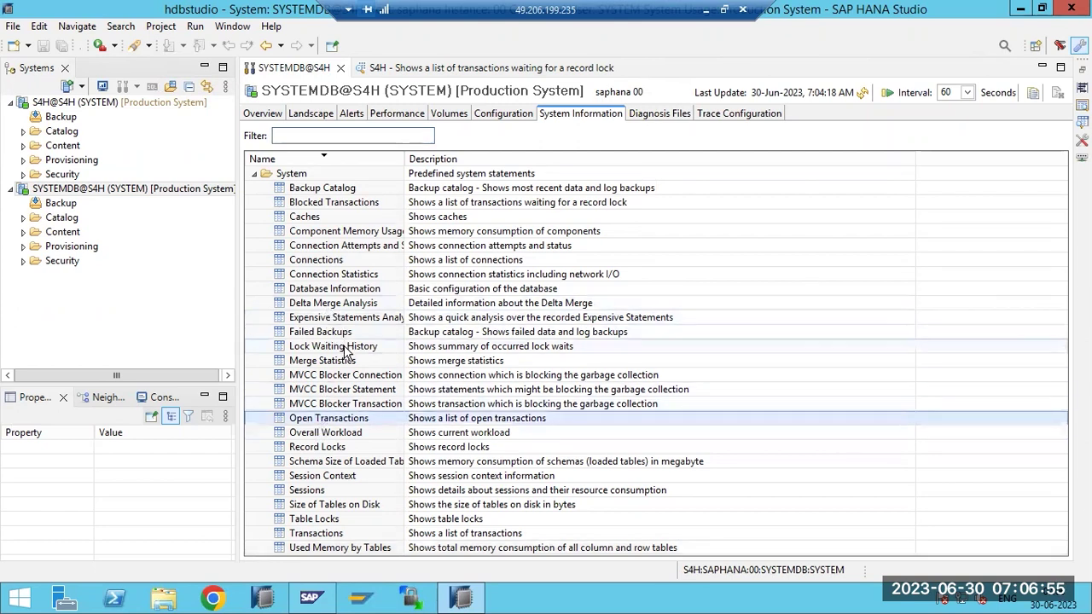
Look over the Database Information and Connection Statistics statements and the Landscape tab
click(339, 292)
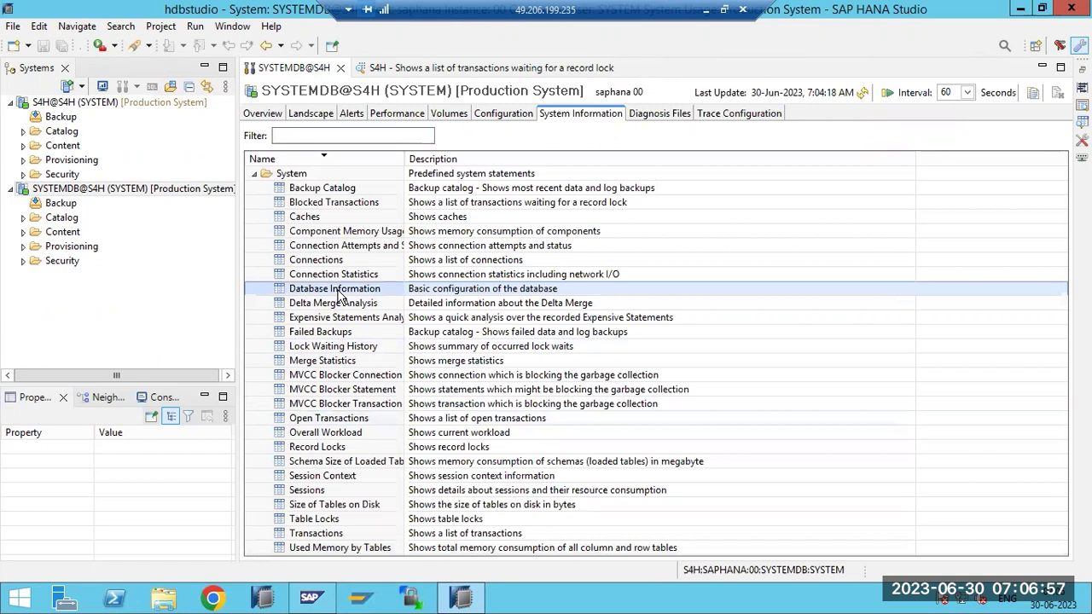
click(338, 275)
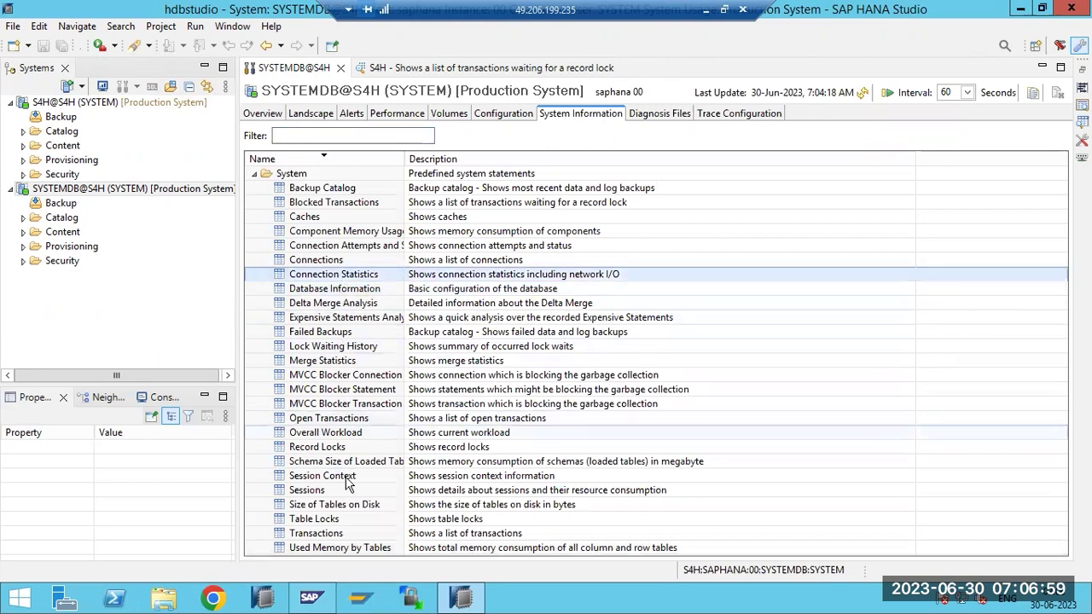
click(307, 119)
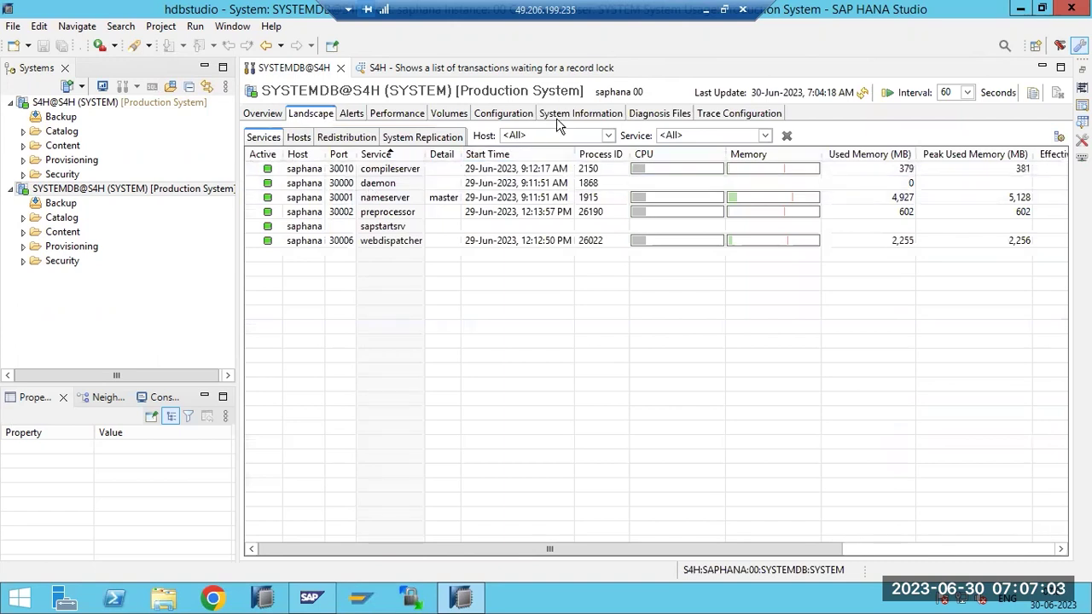
click(558, 122)
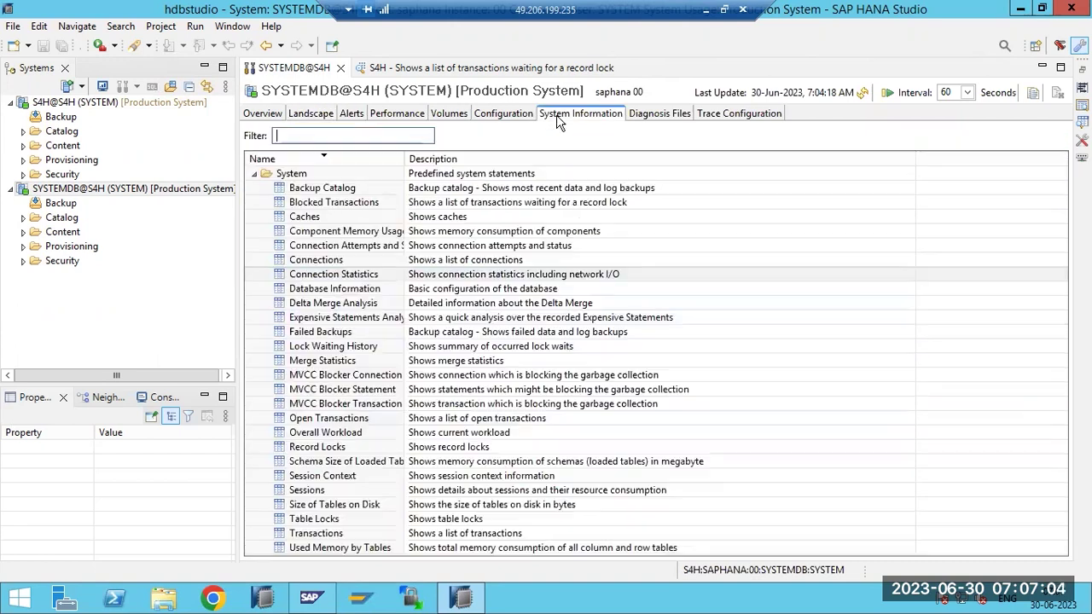
right_click(307, 488)
key(Escape)
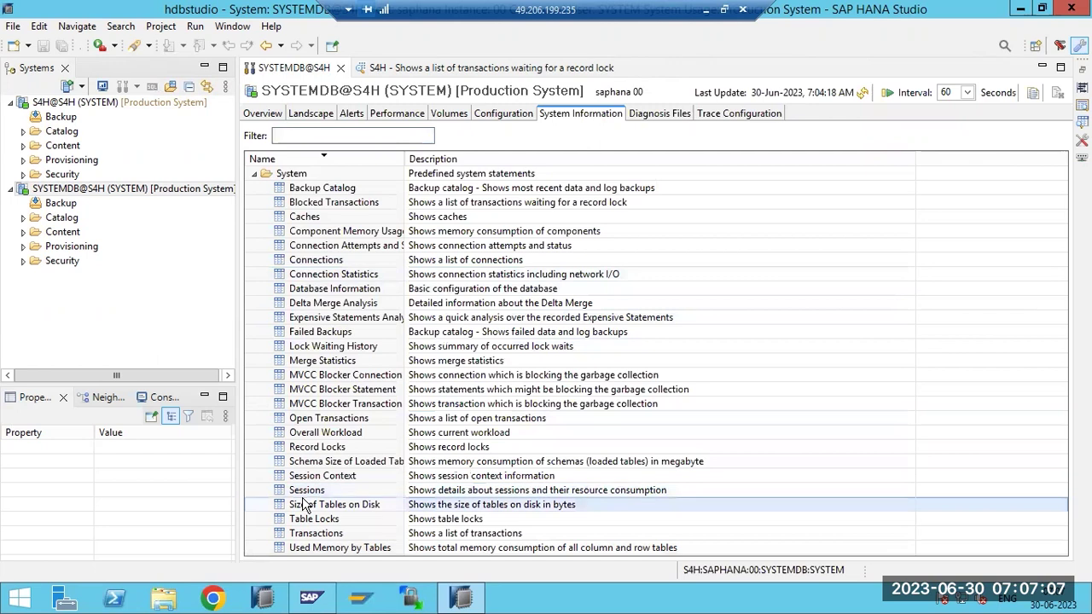
Execute the Size of Tables on Disk statement
click(305, 505)
right_click(306, 505)
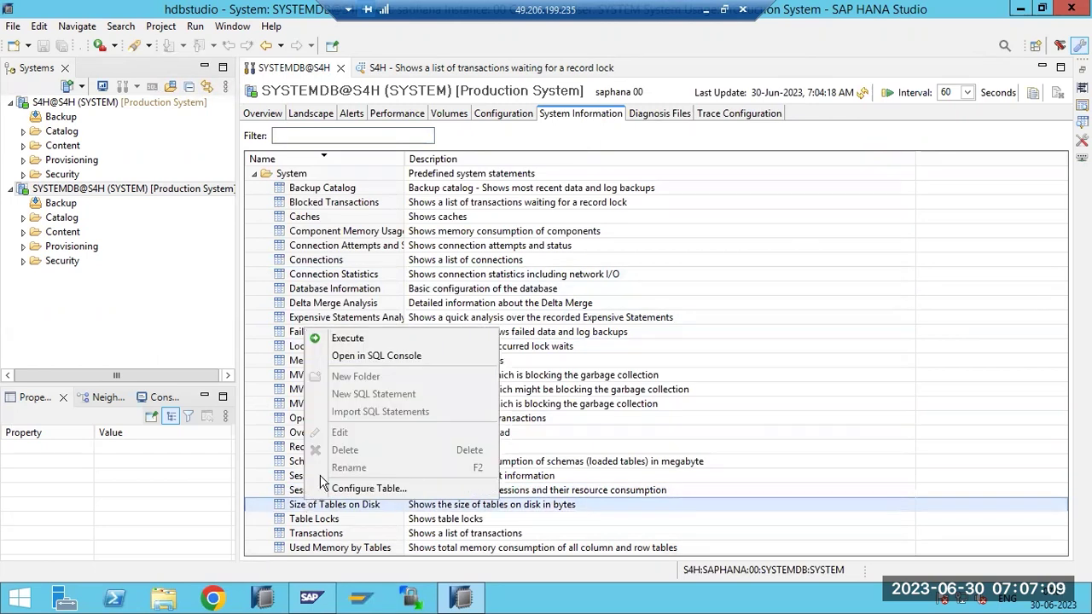
click(347, 335)
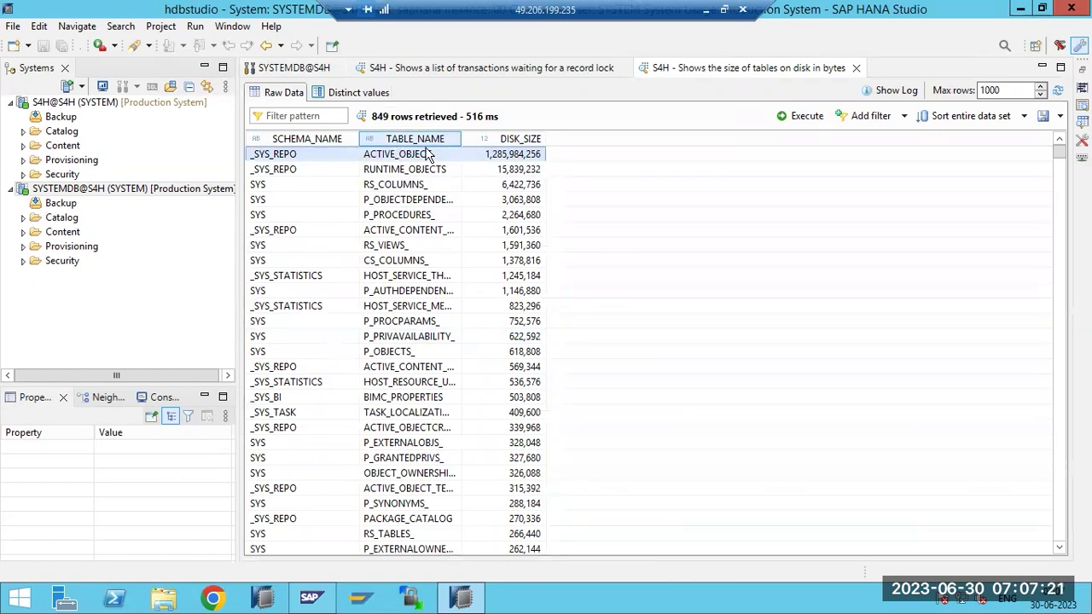
Export the table-size result as comma-delimited d.txt in Documents, then launch File Explorer
click(1044, 116)
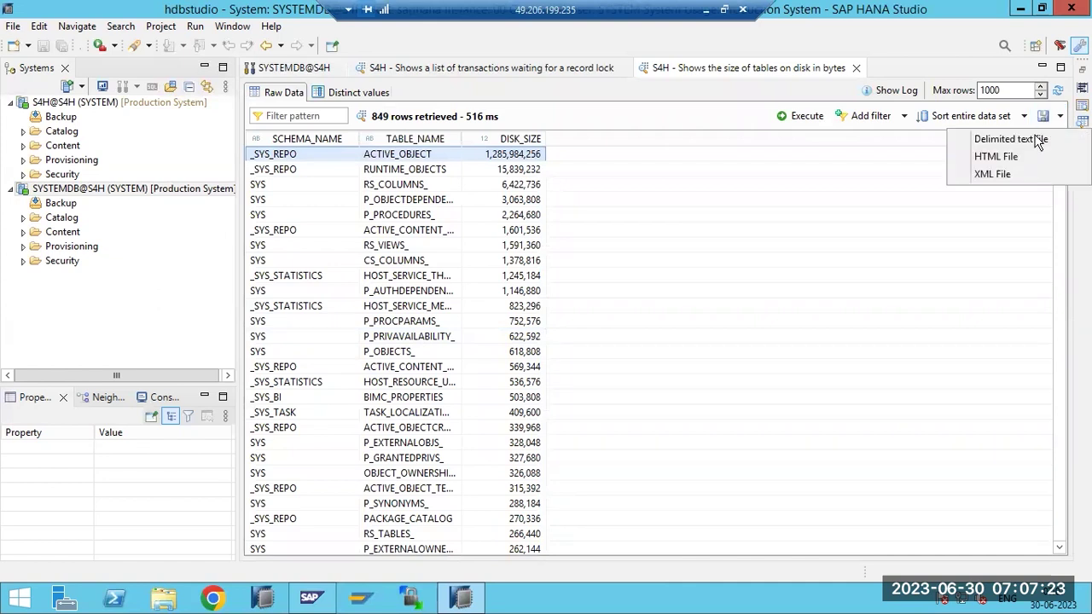
click(998, 157)
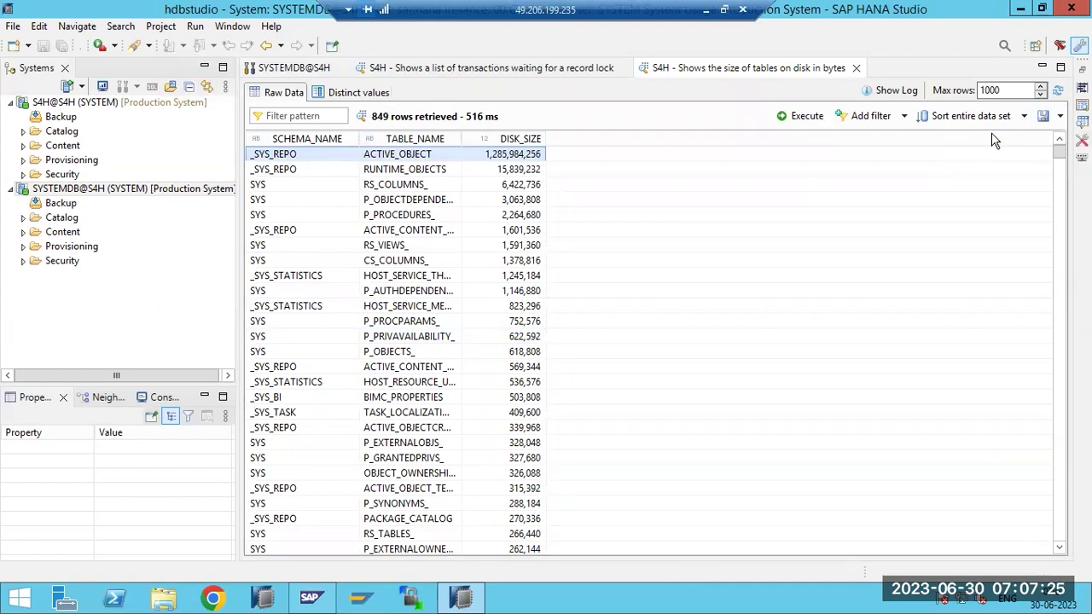
click(765, 340)
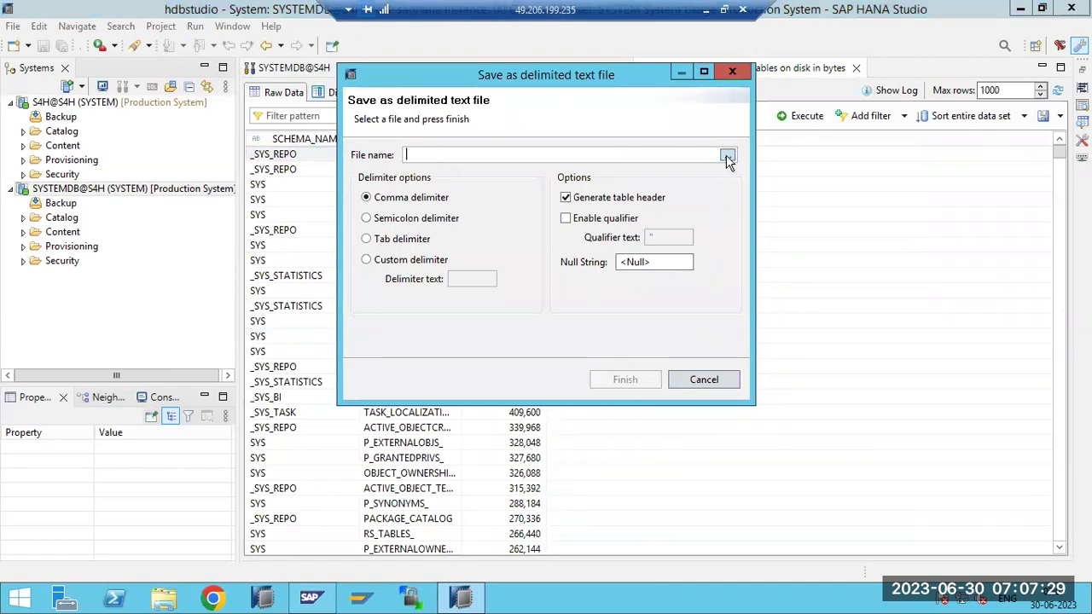
click(727, 155)
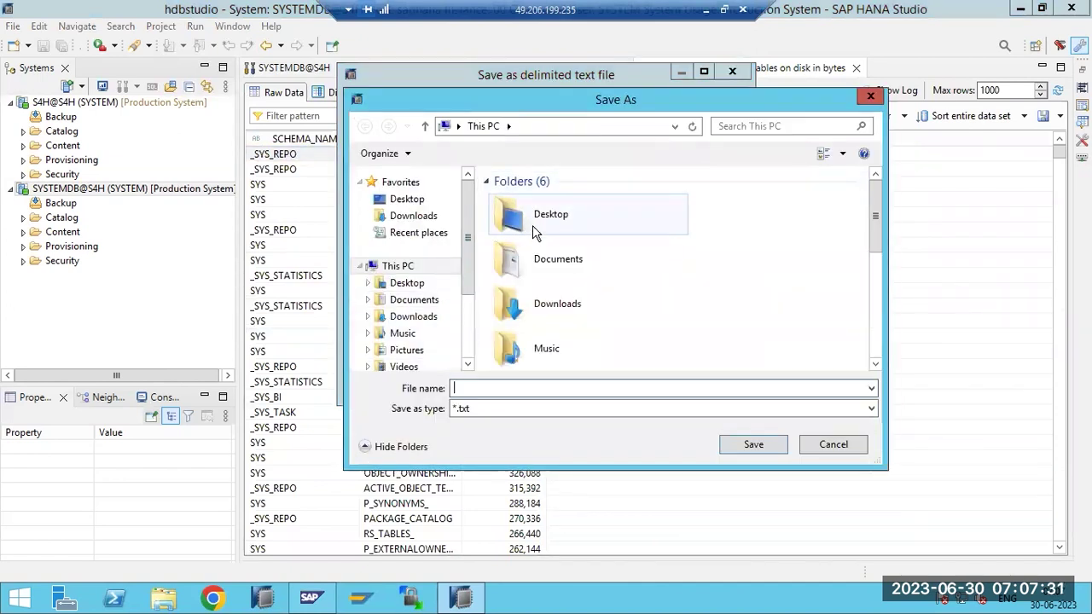
double_click(546, 255)
click(475, 388)
text(d)
click(750, 444)
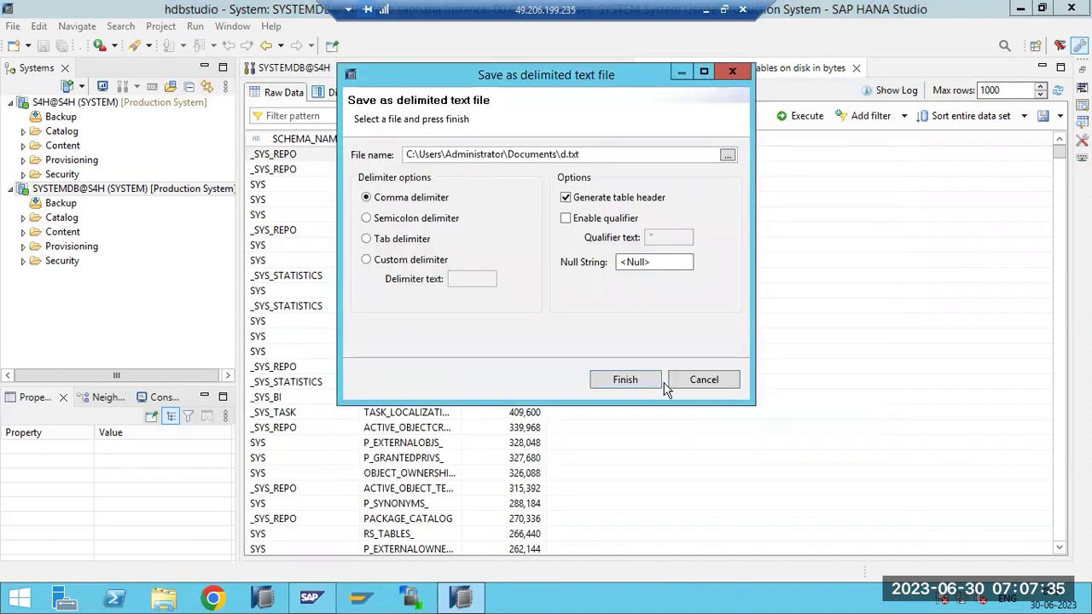
click(644, 380)
click(164, 599)
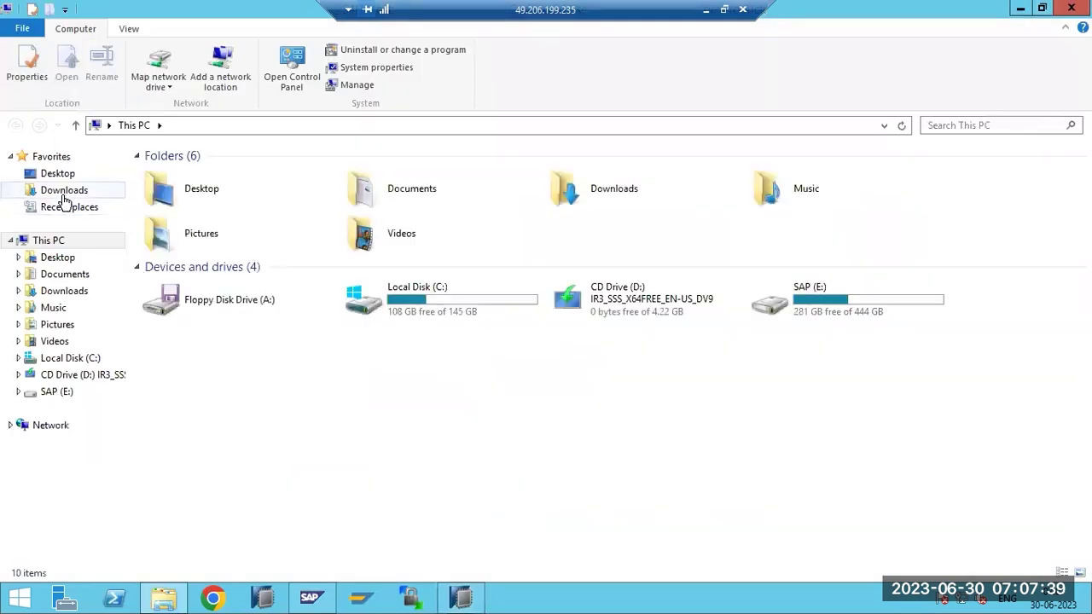
Open d.txt from Documents in Notepad, scroll its comma-separated table sizes, and close it
click(58, 274)
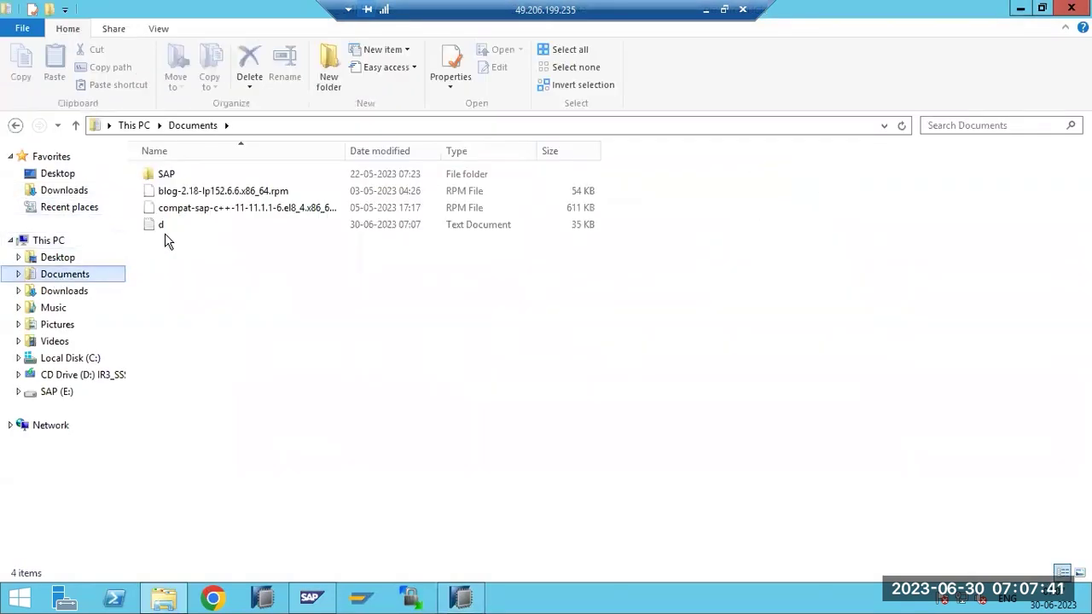
double_click(167, 227)
scroll(489, 294, down, 9)
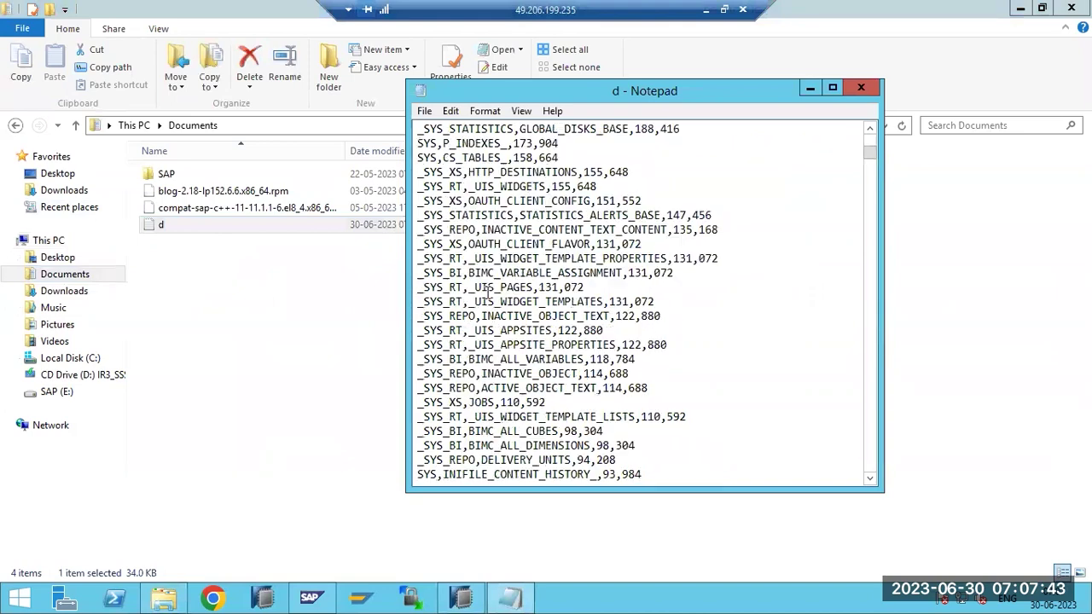
scroll(489, 294, down, 10)
drag(871, 168, 861, 89)
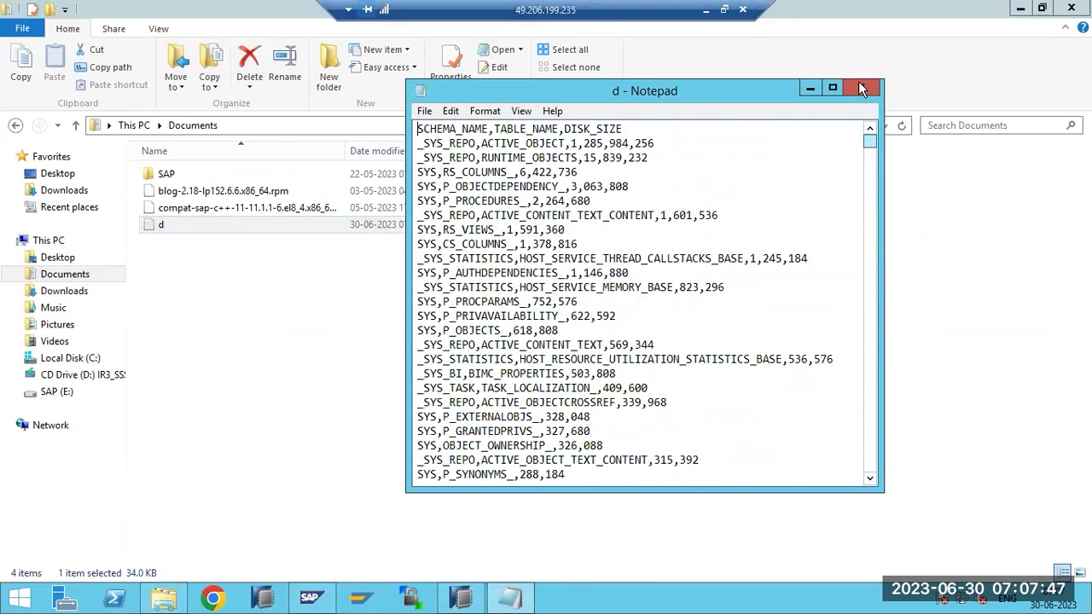
click(862, 88)
Close File Explorer and the table-size result, then show the SYSTEMDB Diagnosis Files list
click(1071, 8)
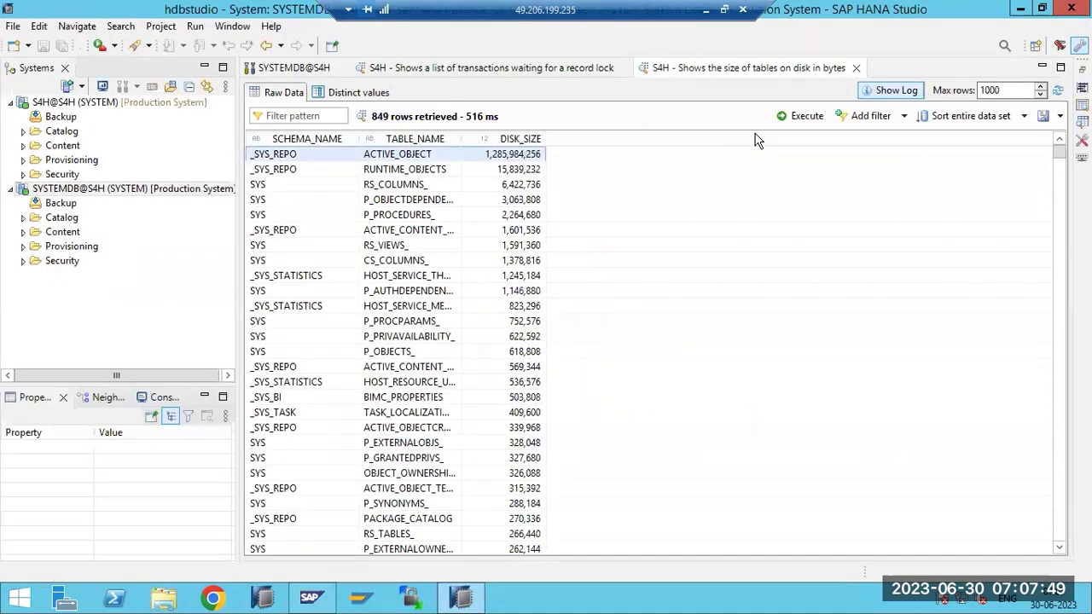
click(856, 67)
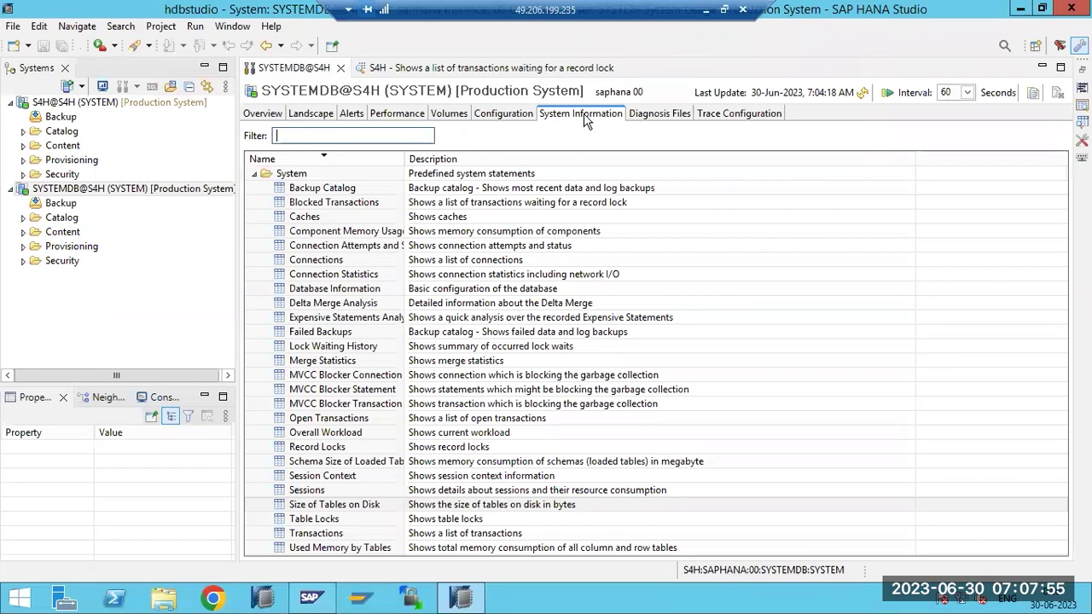
click(255, 175)
click(254, 174)
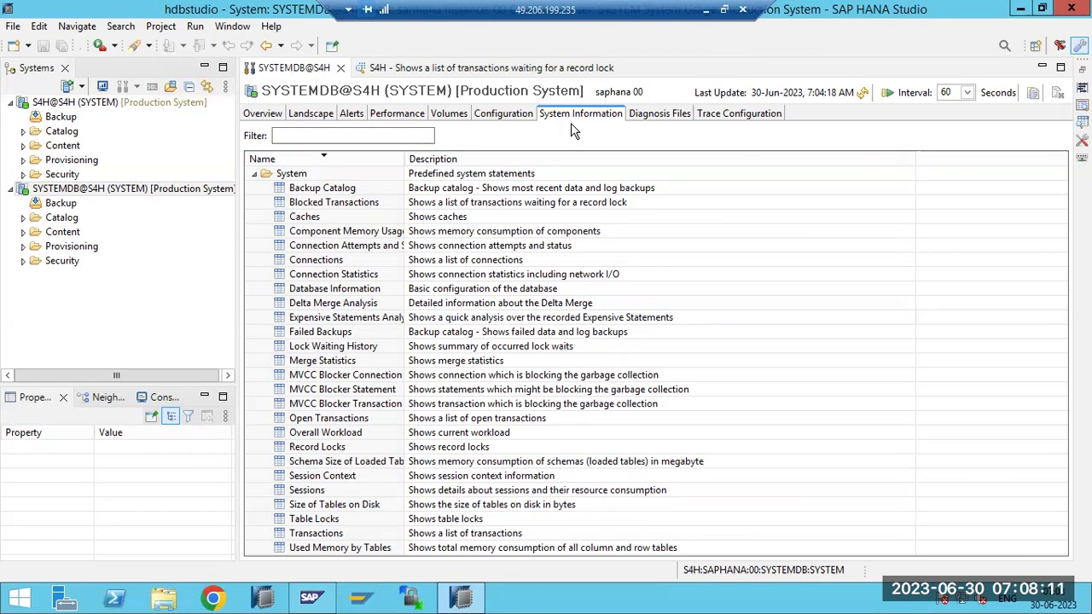
click(642, 119)
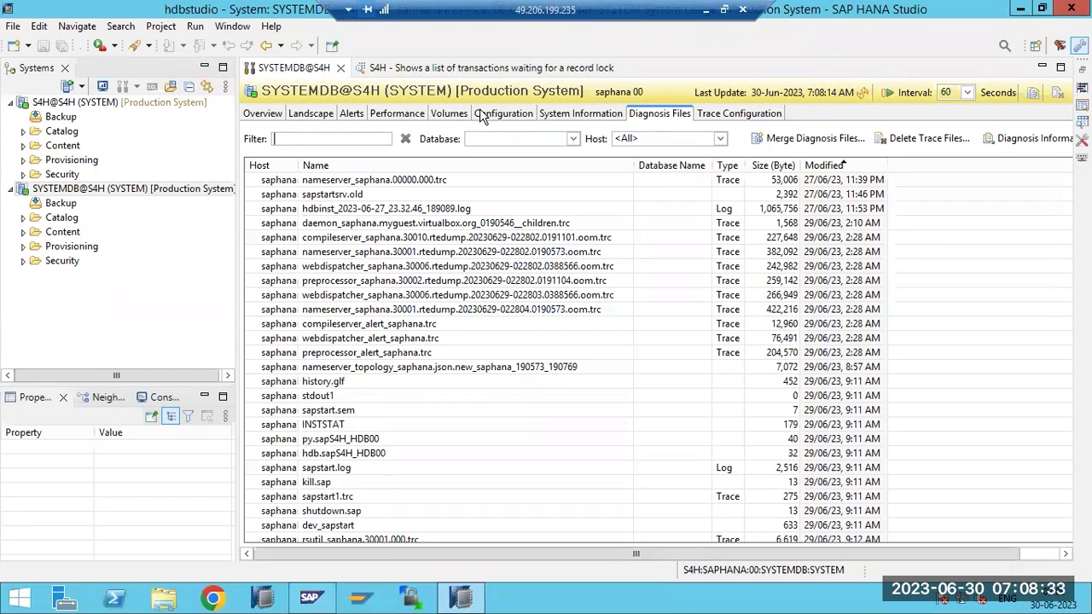
click(318, 114)
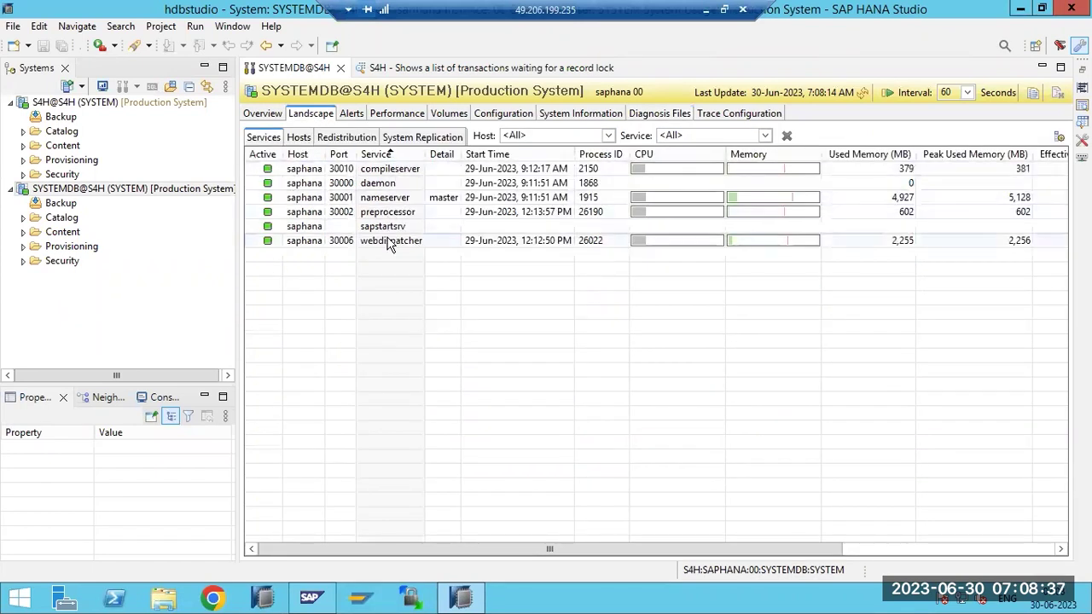
click(660, 113)
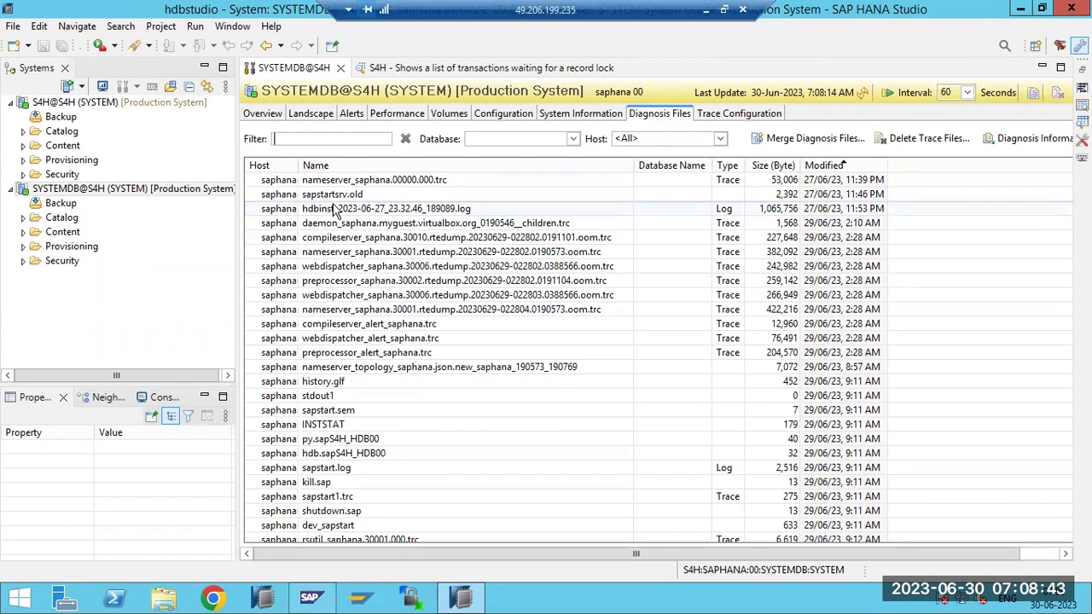
click(331, 182)
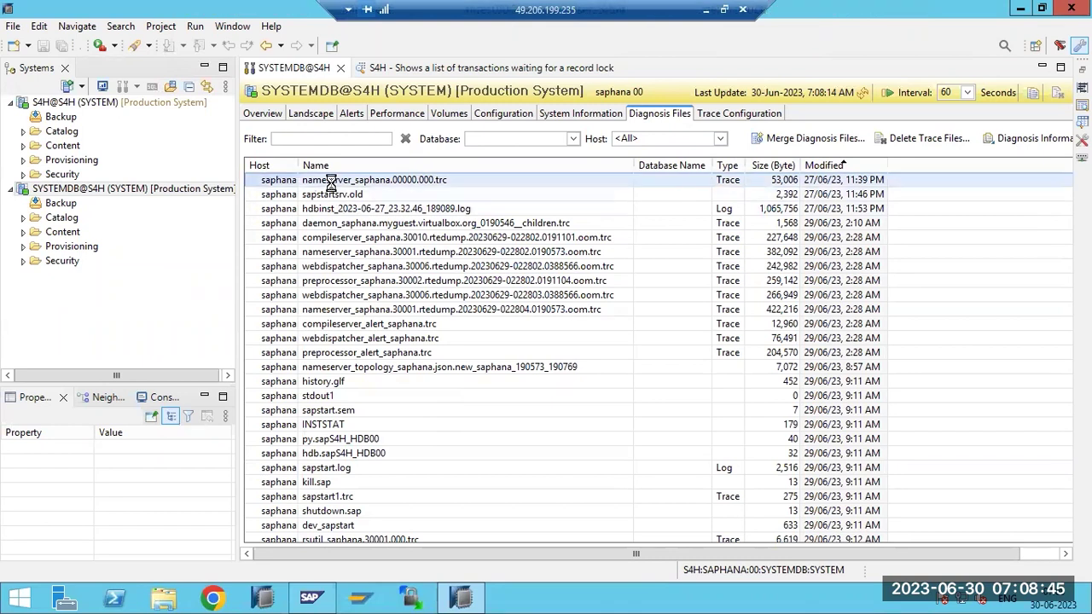
double_click(331, 182)
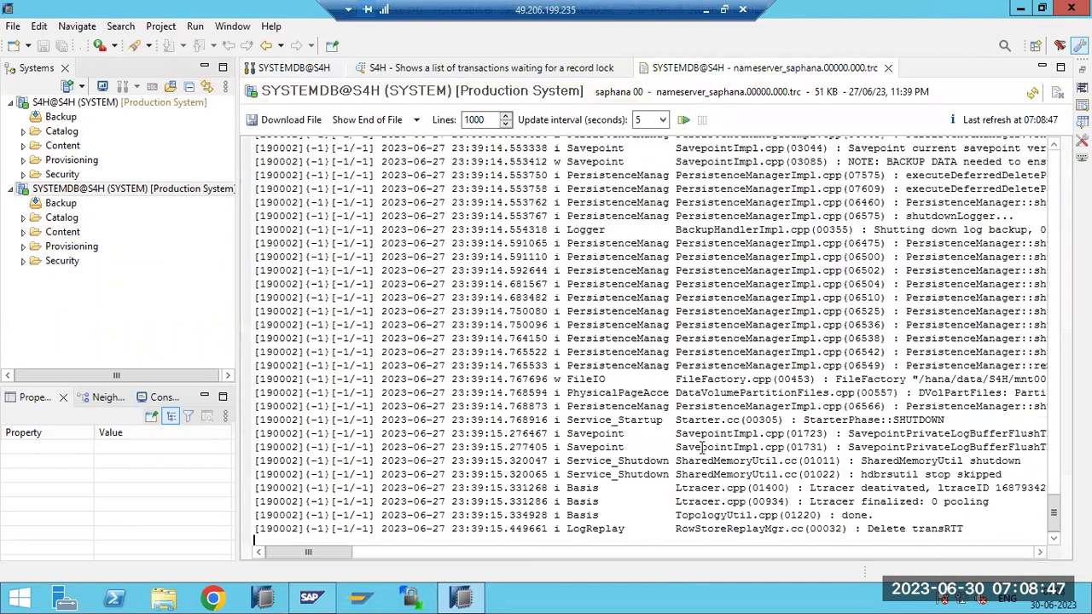
drag(971, 529, 904, 460)
scroll(902, 450, up, 2)
scroll(902, 450, up, 20)
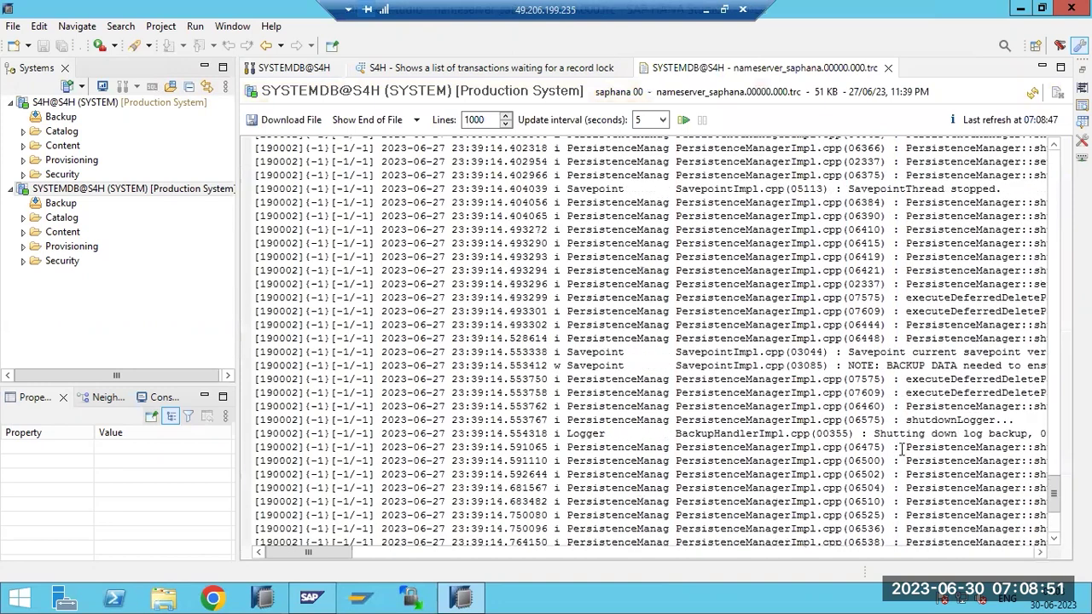
scroll(902, 419, up, 20)
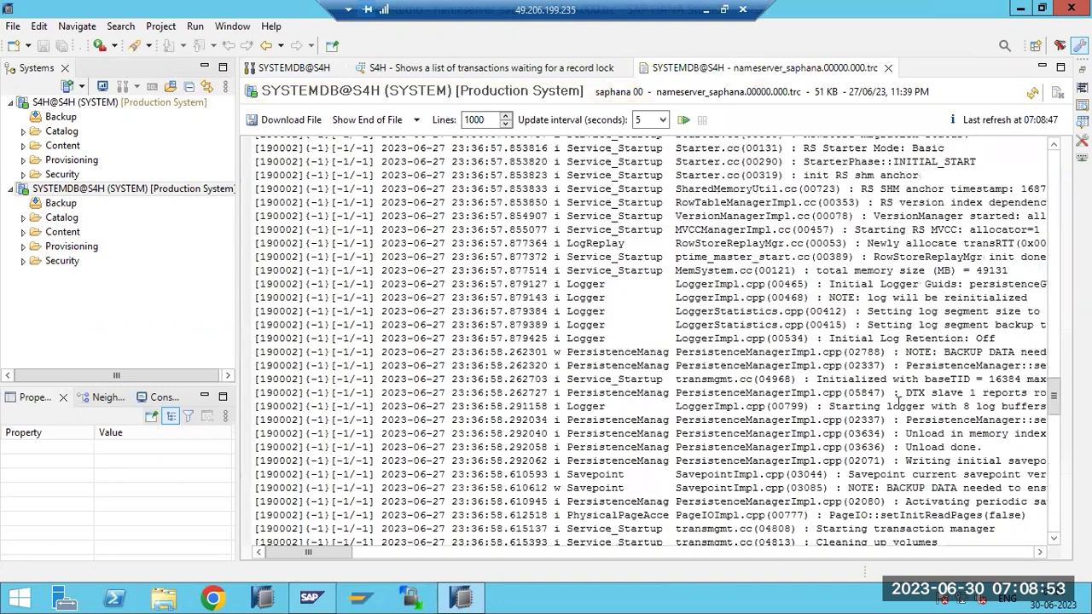
scroll(891, 367, up, 5)
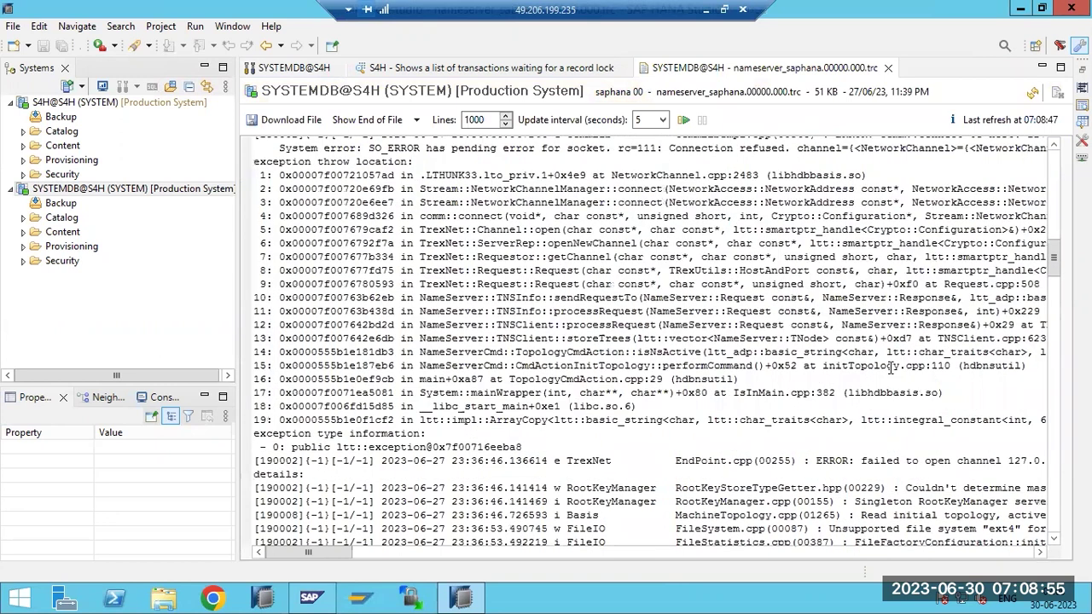
scroll(891, 367, up, 1)
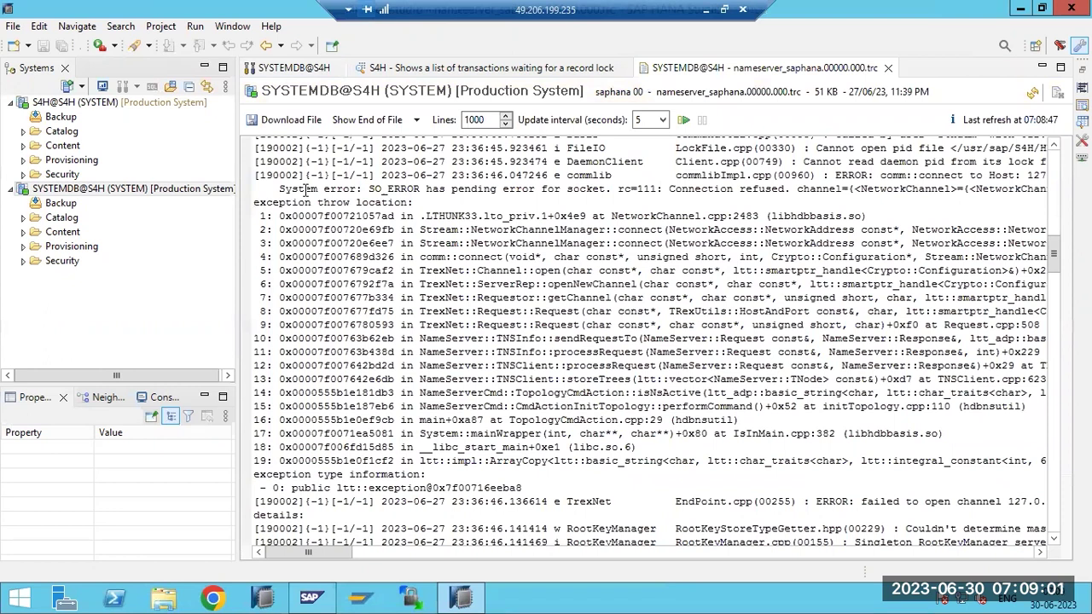
mouse_move(568, 179)
mouse_down()
mouse_move(594, 176)
mouse_move(632, 255)
mouse_move(658, 465)
mouse_up()
click(462, 175)
mouse_move(447, 175)
mouse_down()
mouse_move(518, 195)
mouse_move(552, 326)
mouse_up()
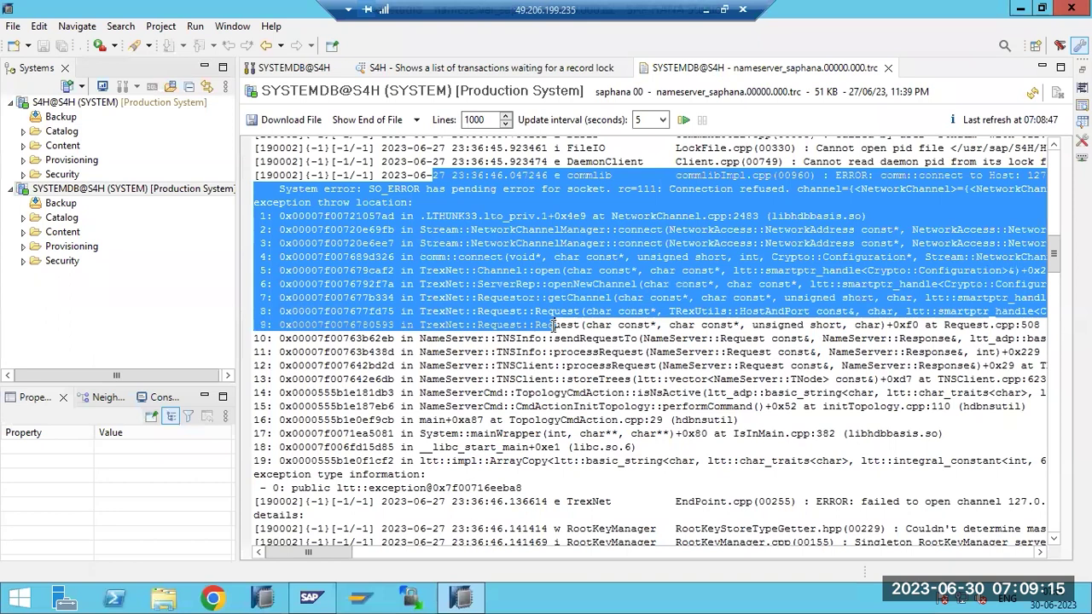
scroll(553, 327, down, 5)
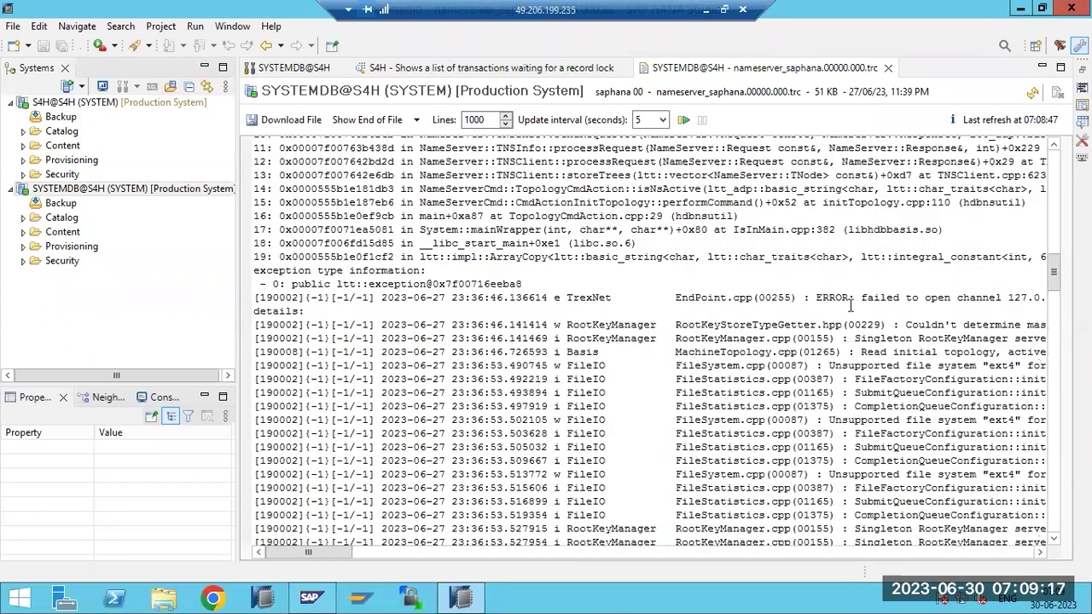
drag(826, 297, 992, 301)
scroll(918, 306, down, 1)
drag(914, 283, 932, 323)
scroll(932, 321, down, 10)
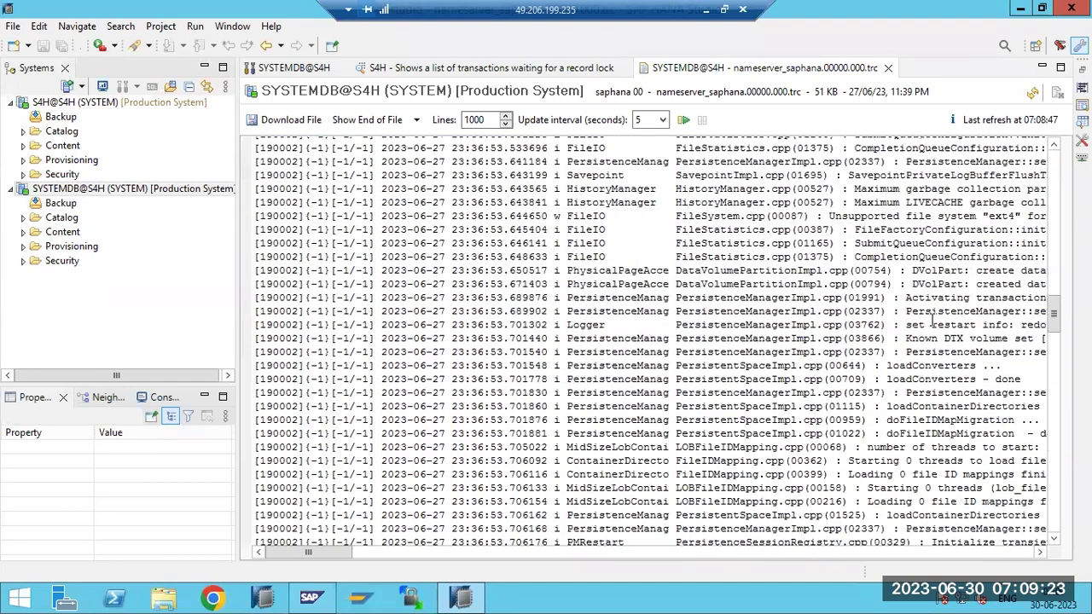
scroll(932, 321, down, 10)
scroll(932, 318, up, 20)
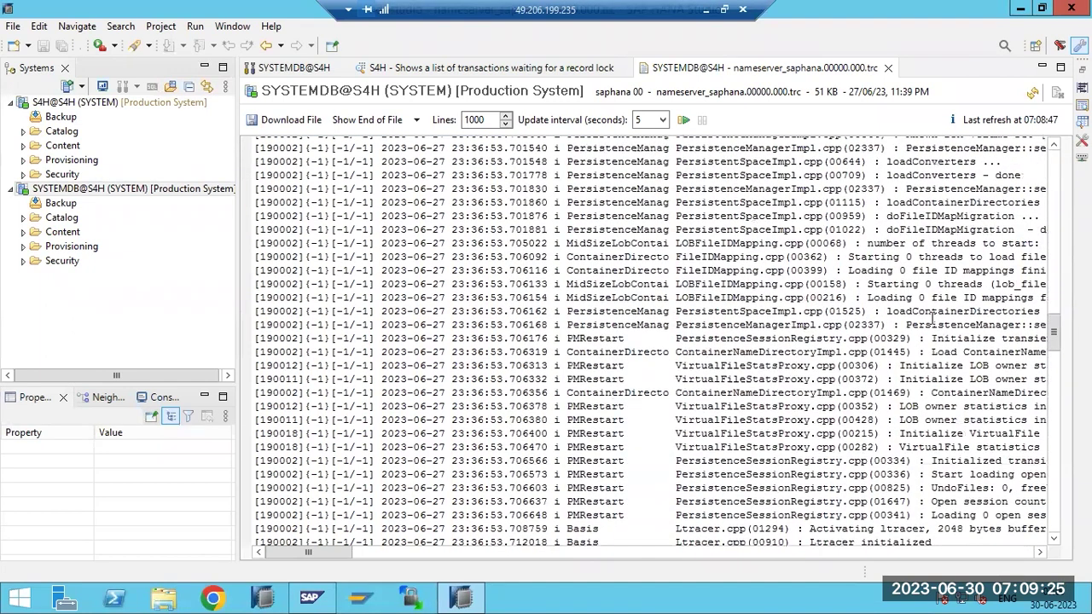
scroll(933, 296, up, 15)
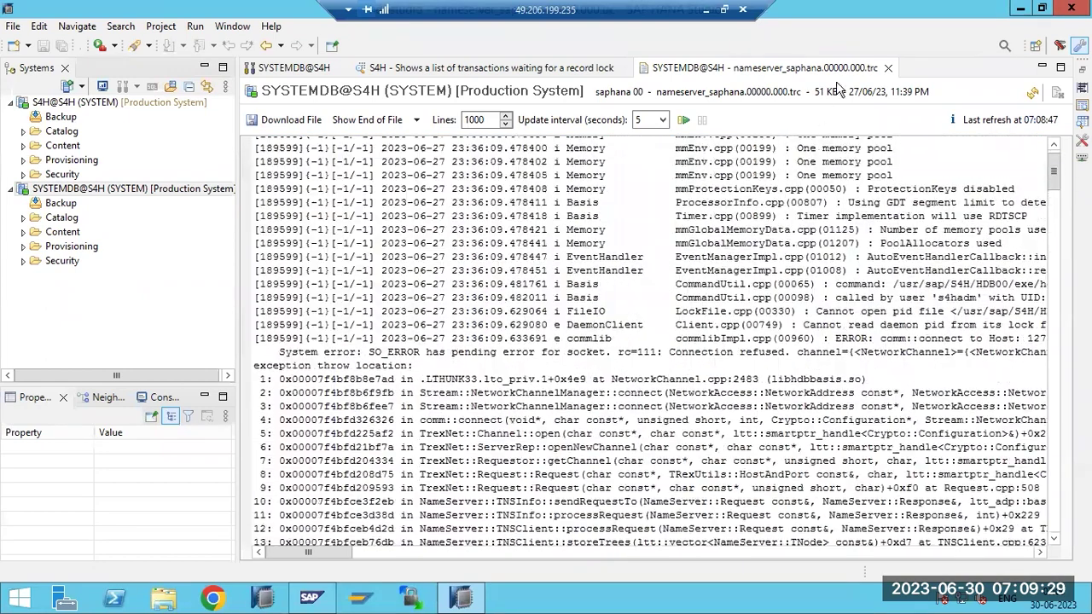
click(887, 67)
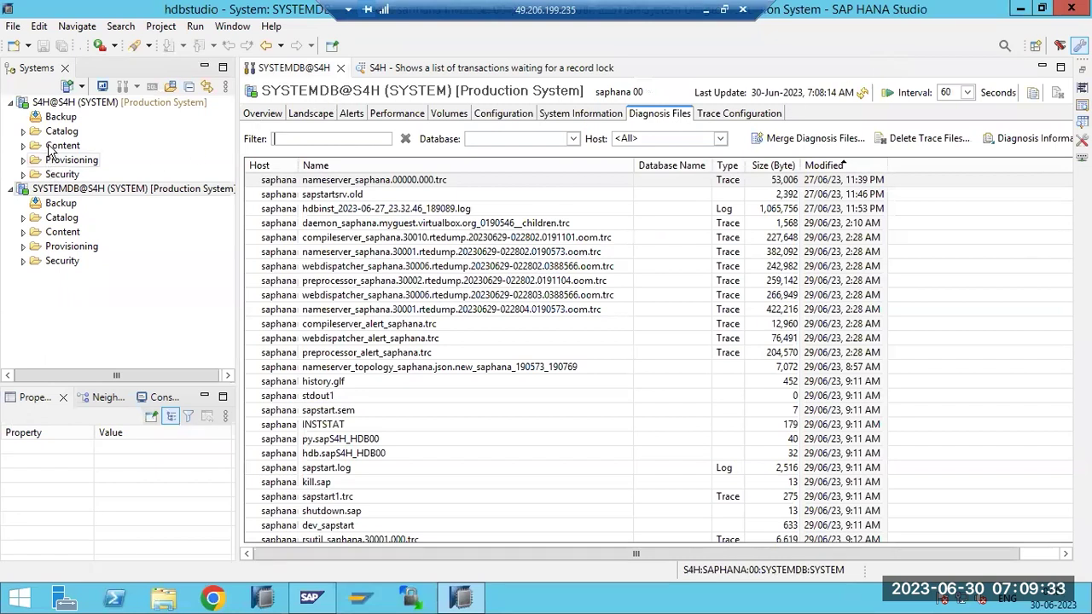
Select the S4H@S4H tenant and list its indexserver, xsengine and rsutil trace files
click(82, 102)
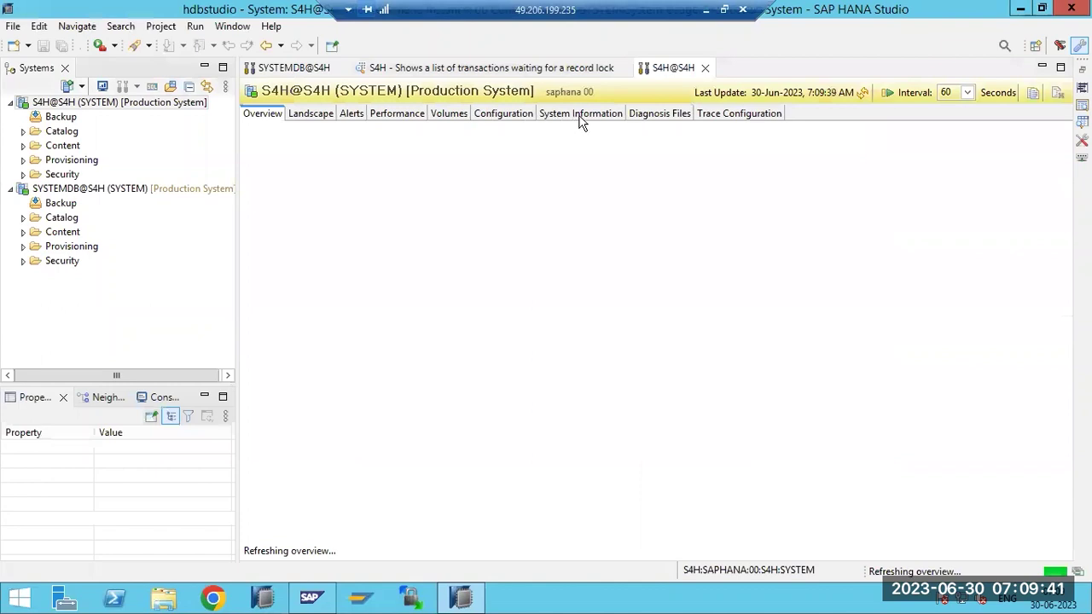
click(646, 118)
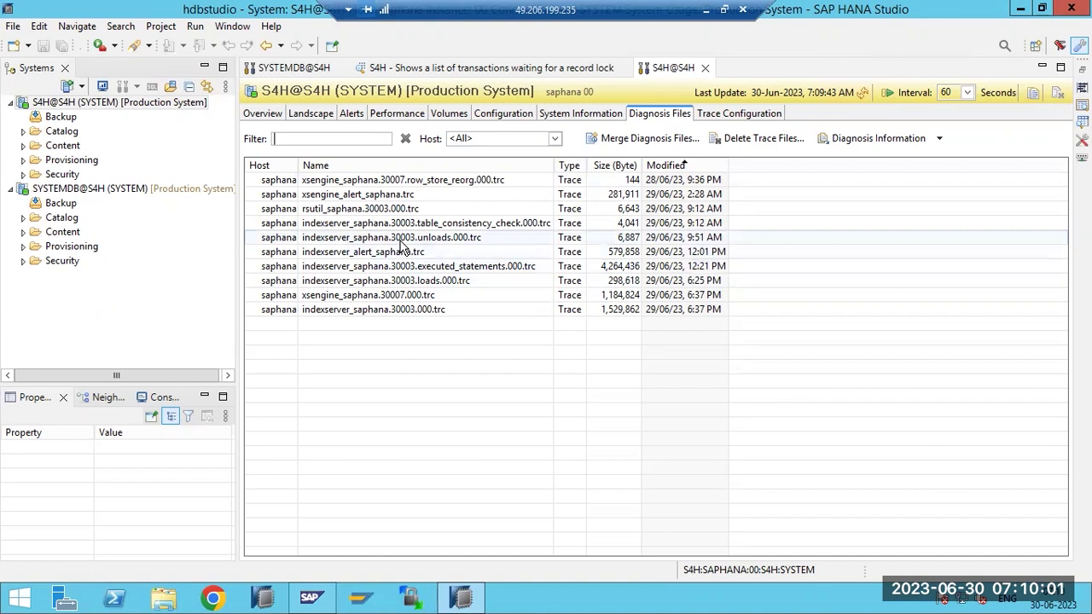
double_click(415, 283)
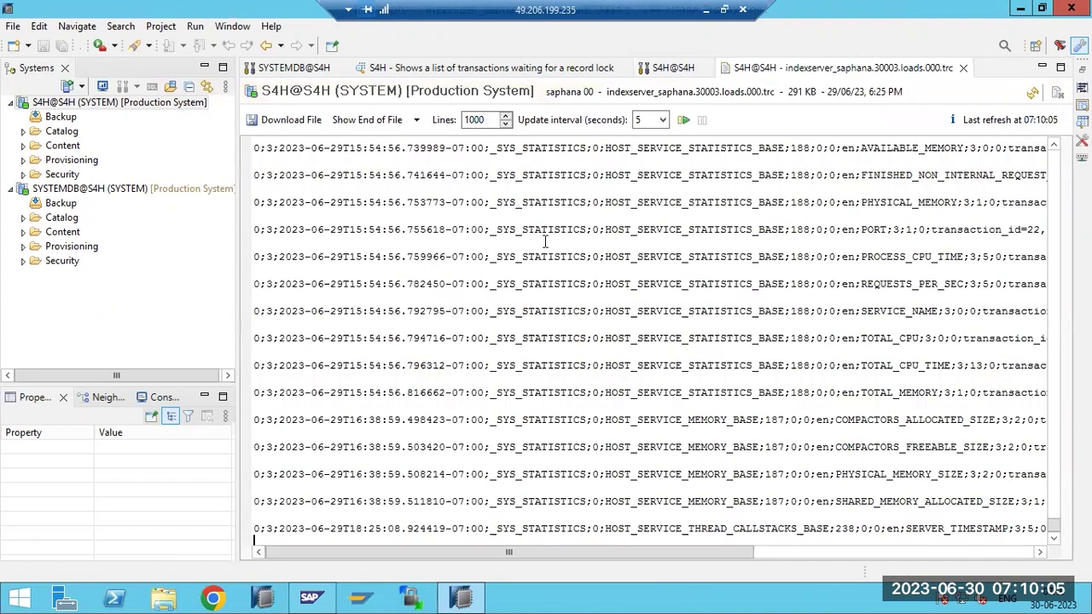
scroll(545, 242, up, 10)
scroll(550, 230, up, 10)
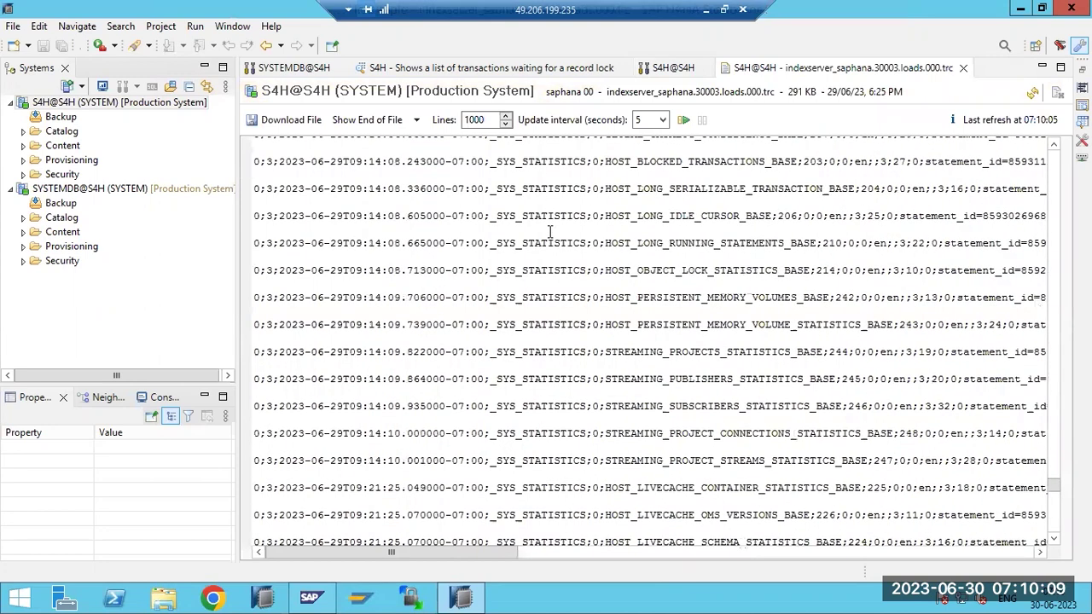
scroll(550, 231, up, 10)
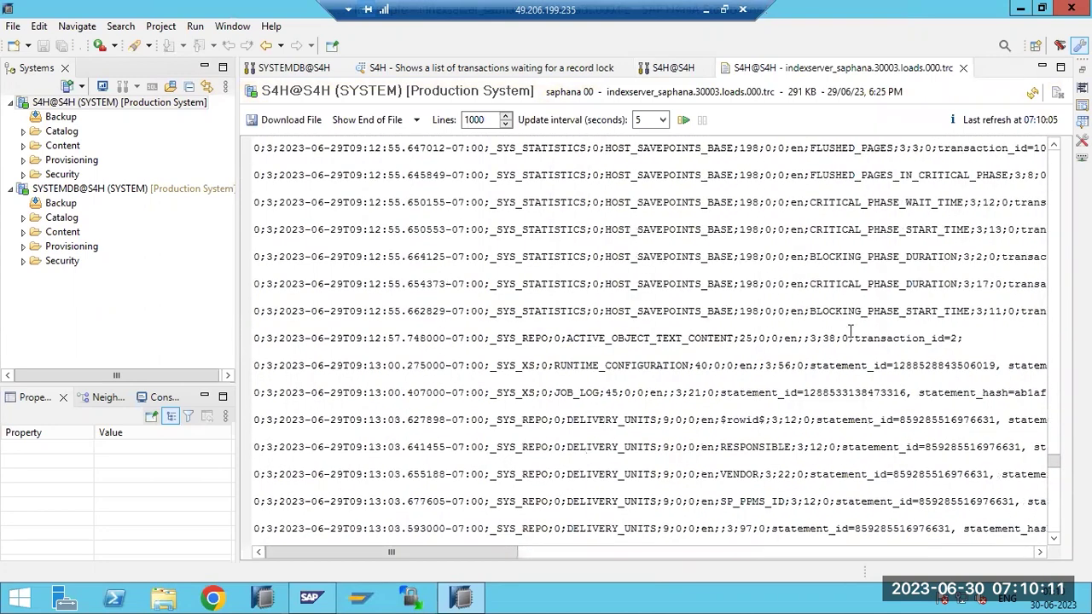
drag(1058, 468, 1056, 158)
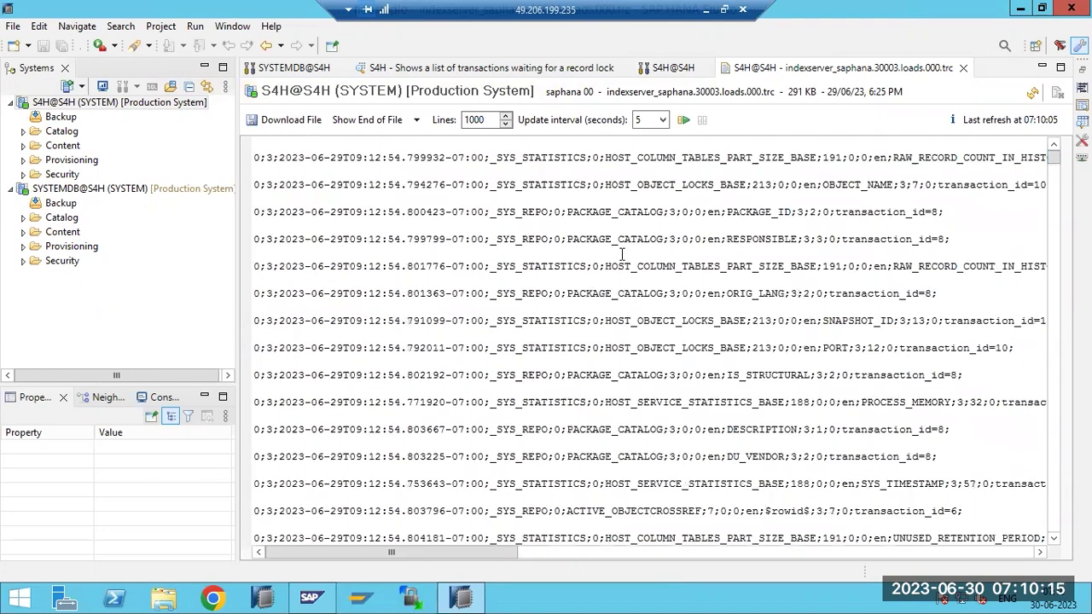
scroll(597, 324, down, 6)
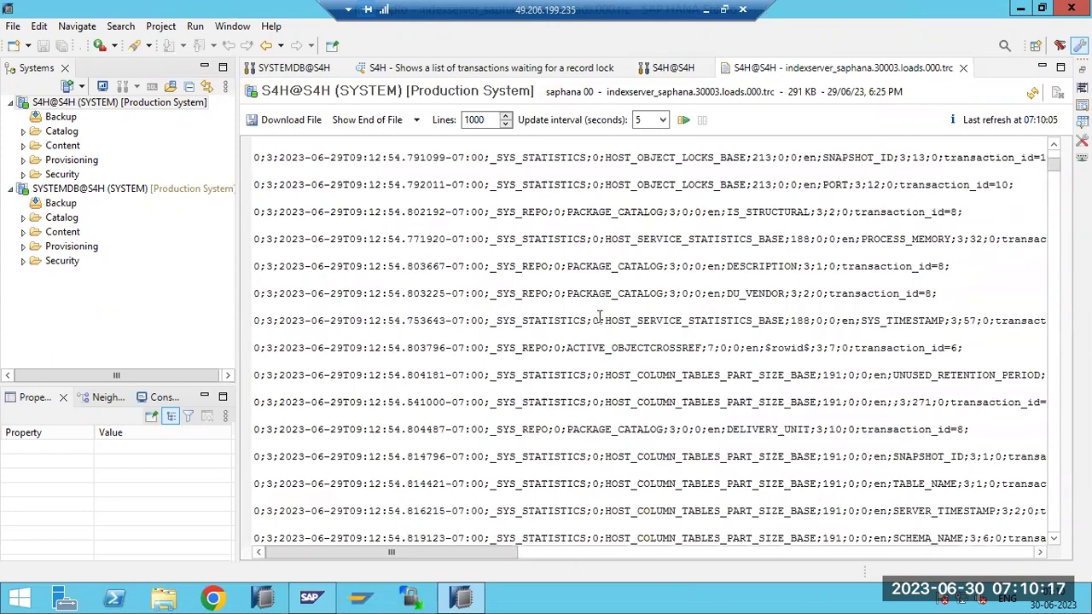
scroll(605, 292, down, 4)
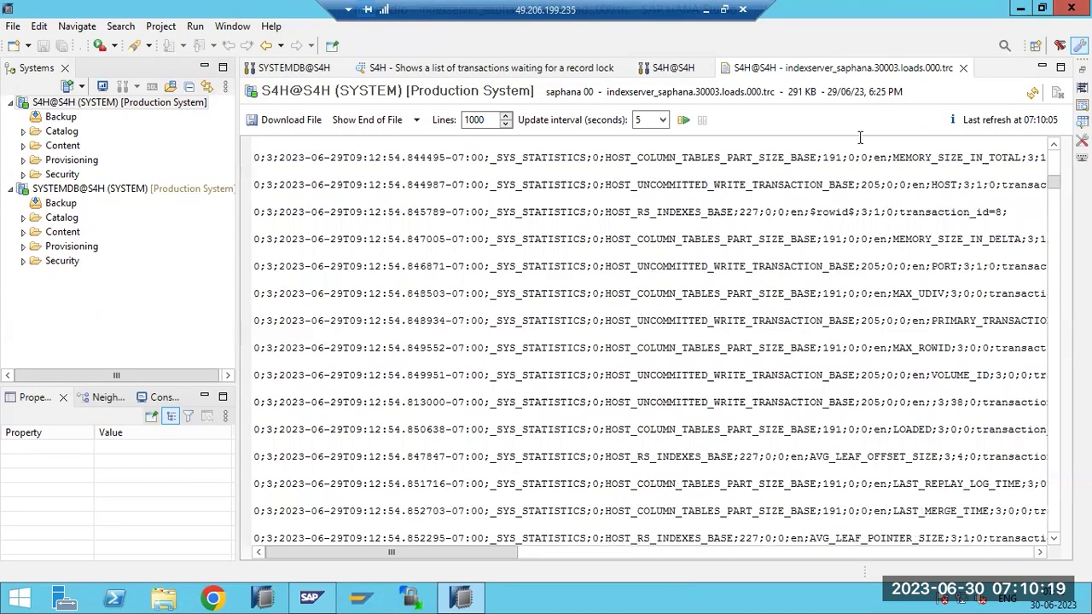
click(963, 68)
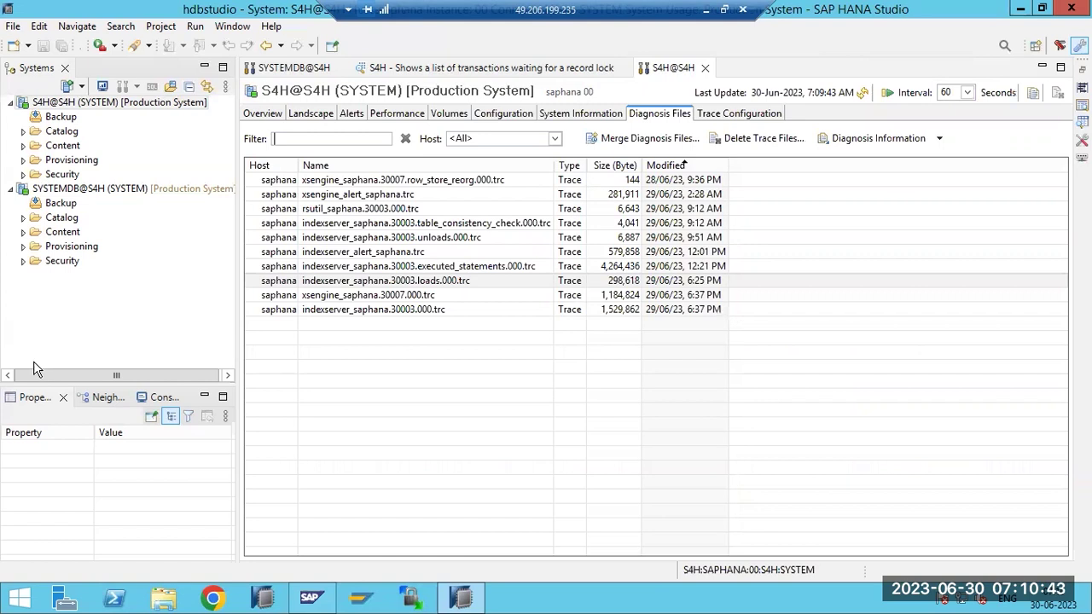
Open indexserver_saphana.30003.000.trc and highlight the savepoint log lines and failed-to-open-channel error
double_click(433, 313)
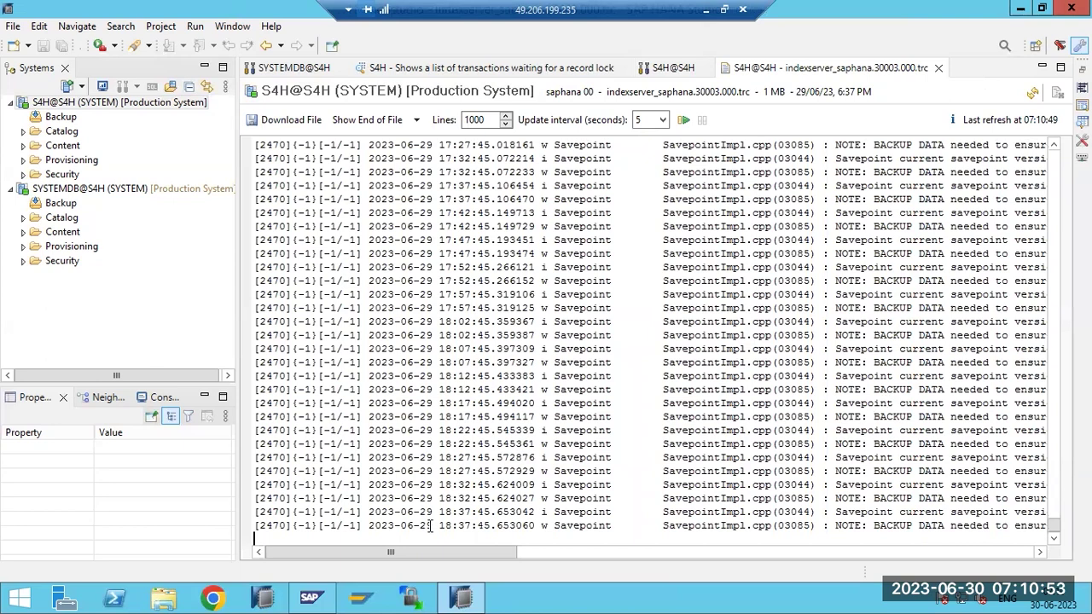
drag(431, 548, 454, 580)
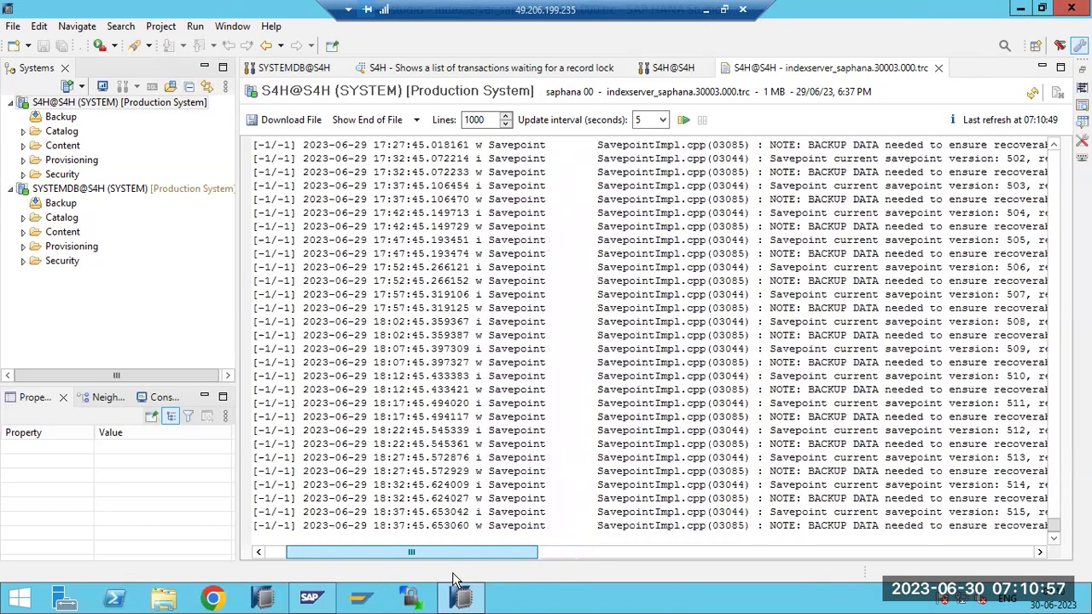
scroll(952, 525, up, 20)
scroll(951, 525, up, 20)
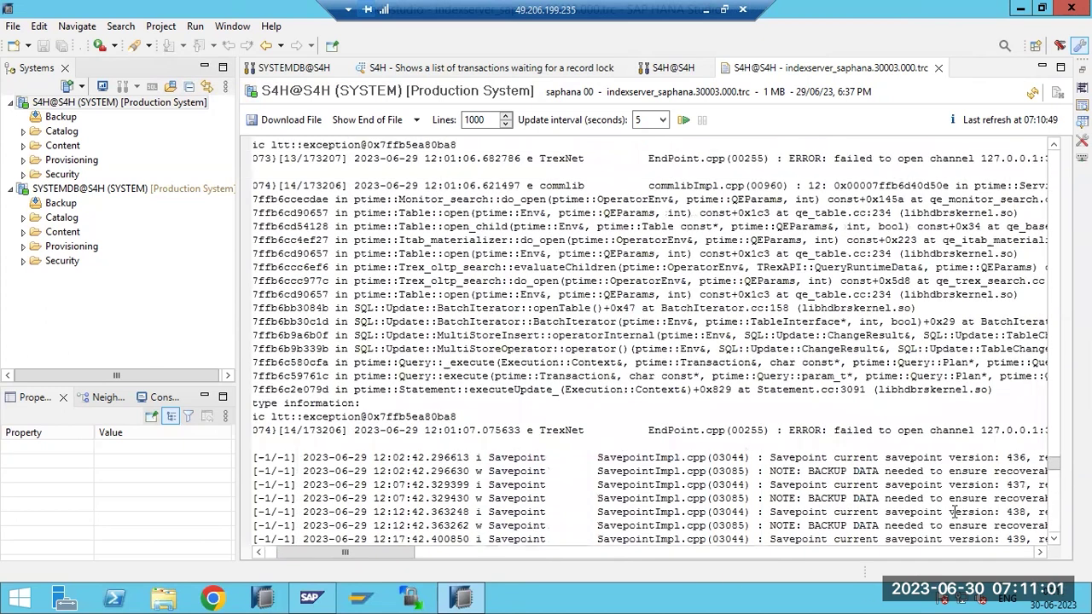
scroll(954, 512, down, 2)
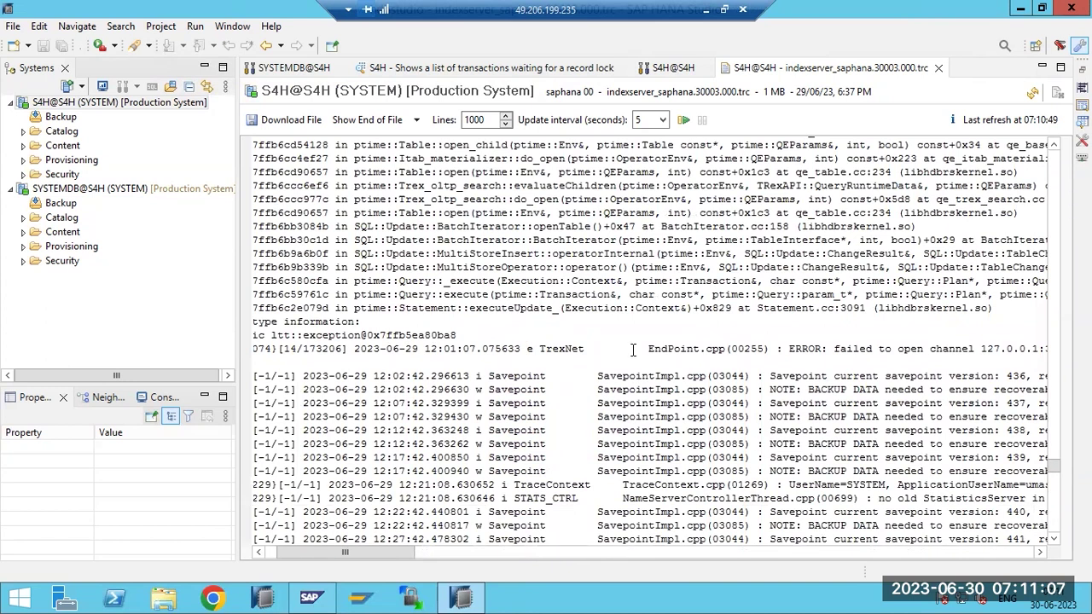
drag(644, 485, 931, 512)
drag(651, 349, 1015, 361)
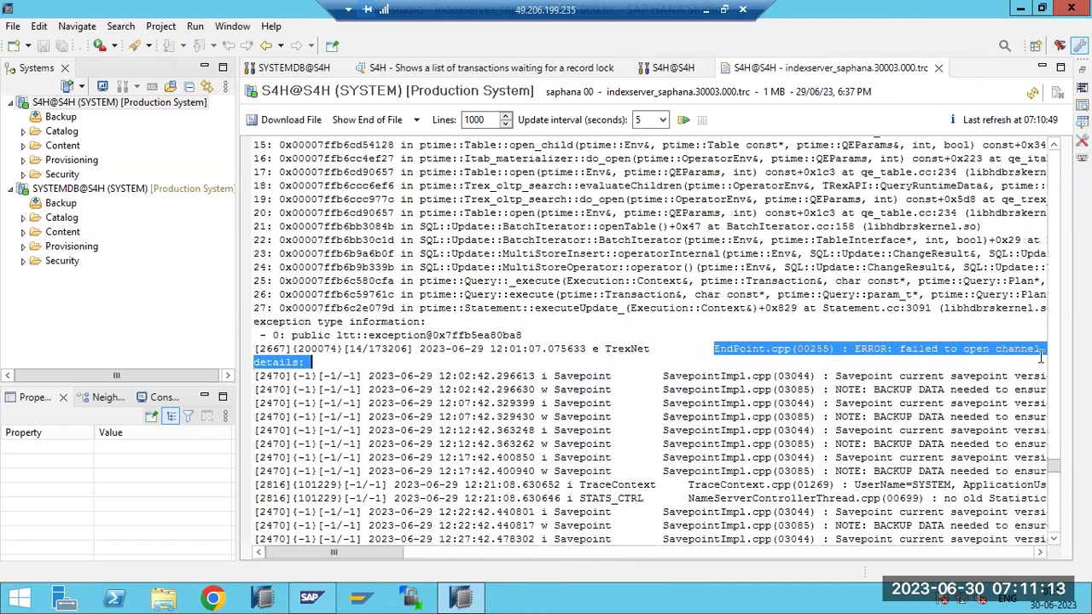
drag(896, 356, 955, 348)
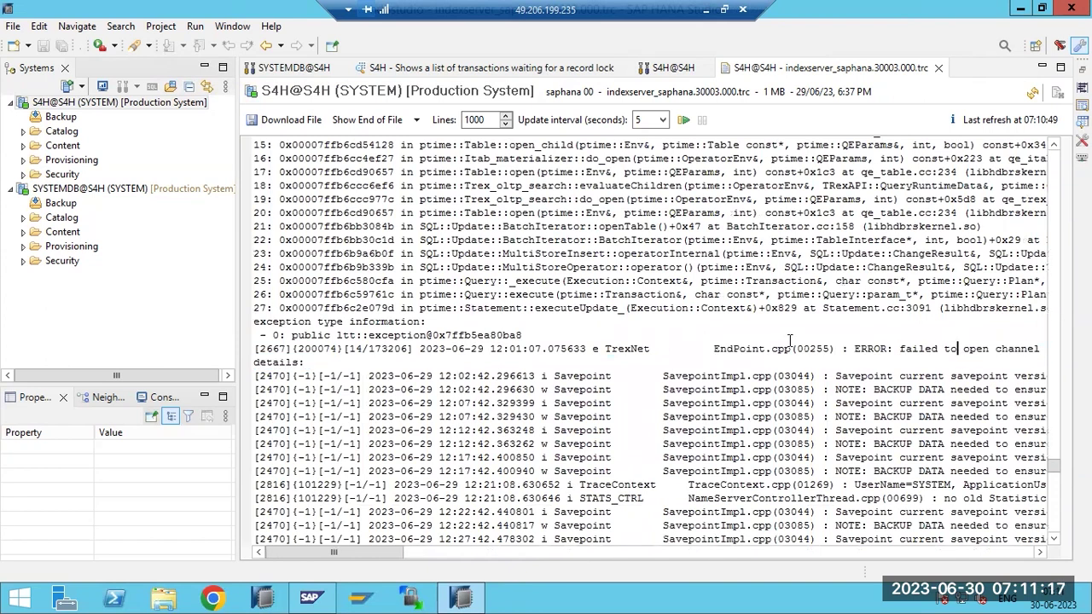
Mark the stack trace, then select the connection-refused ERROR lines to look up in the browser
scroll(789, 341, up, 5)
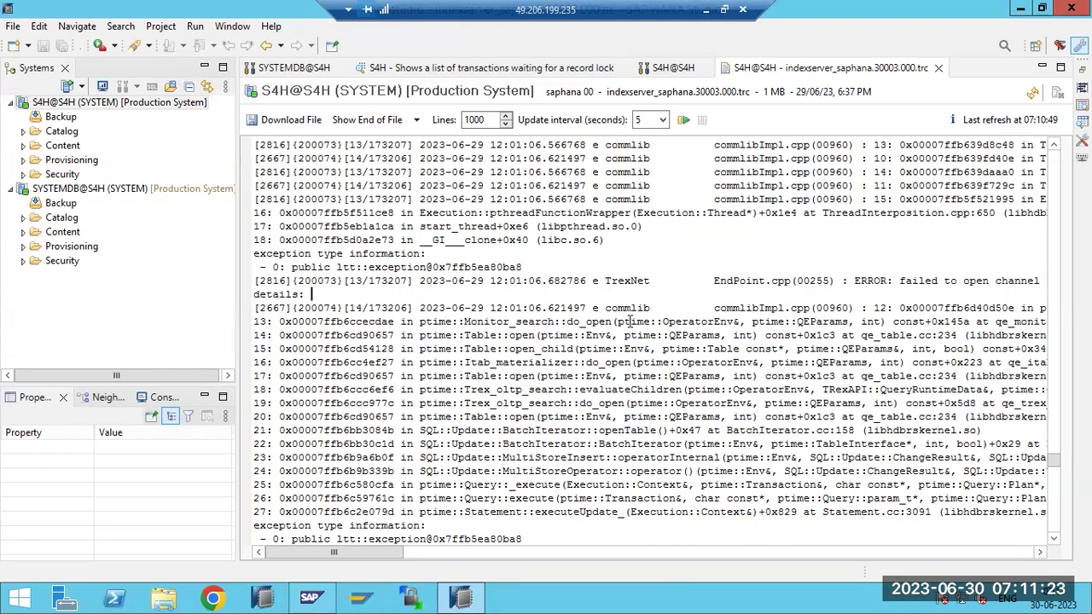
drag(689, 512, 585, 281)
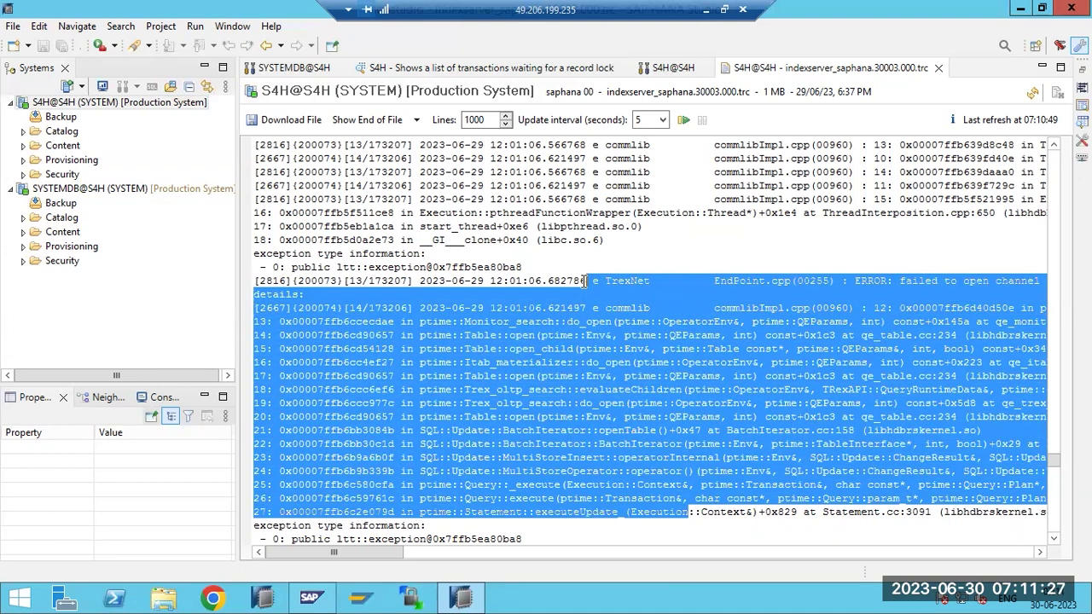
scroll(588, 290, up, 5)
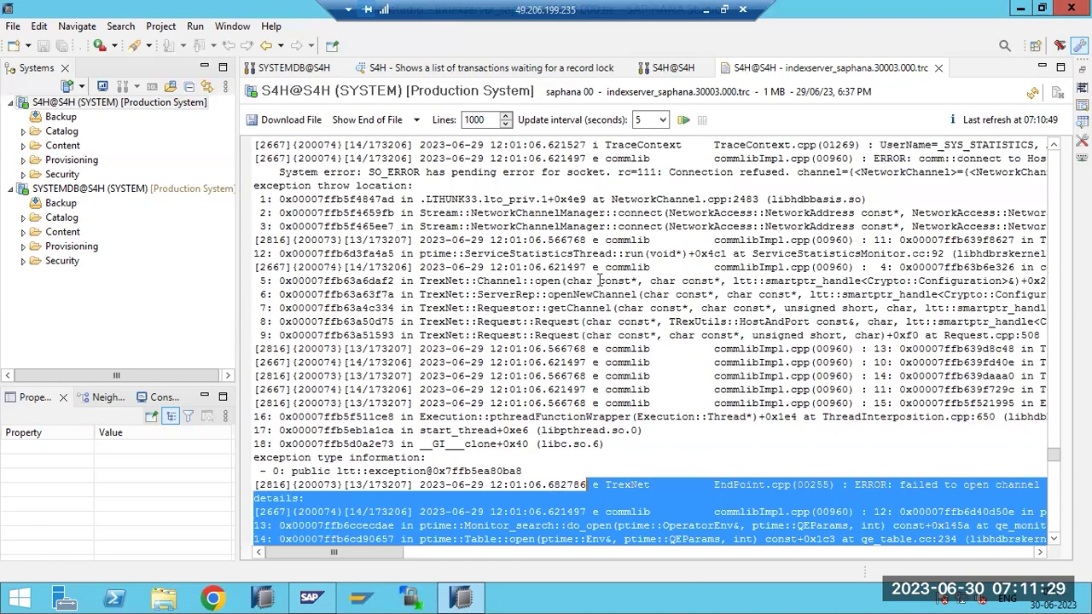
scroll(599, 281, up, 5)
scroll(602, 278, up, 3)
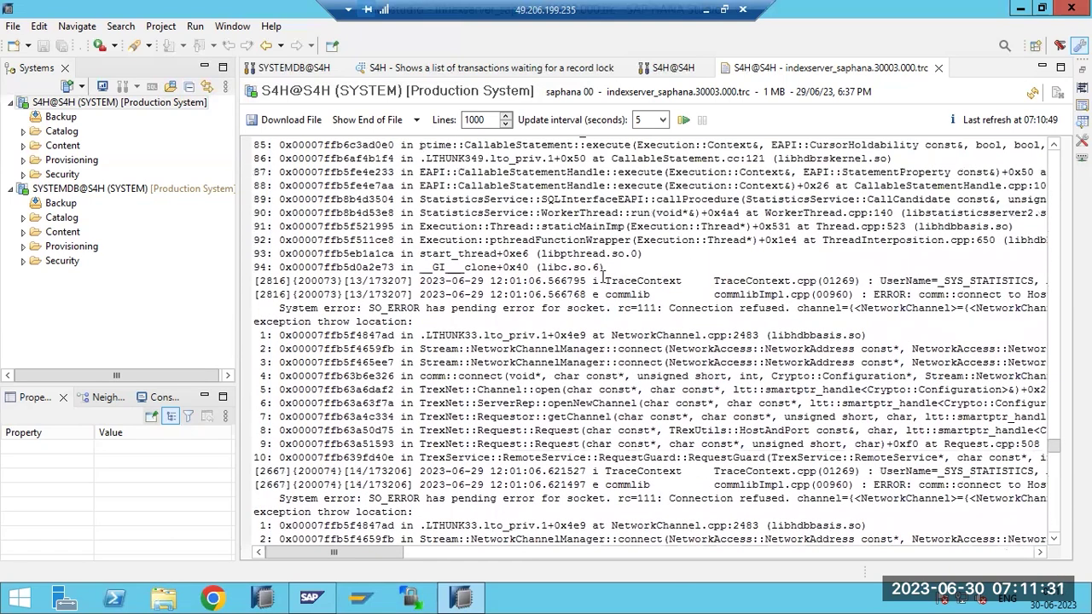
scroll(603, 278, up, 3)
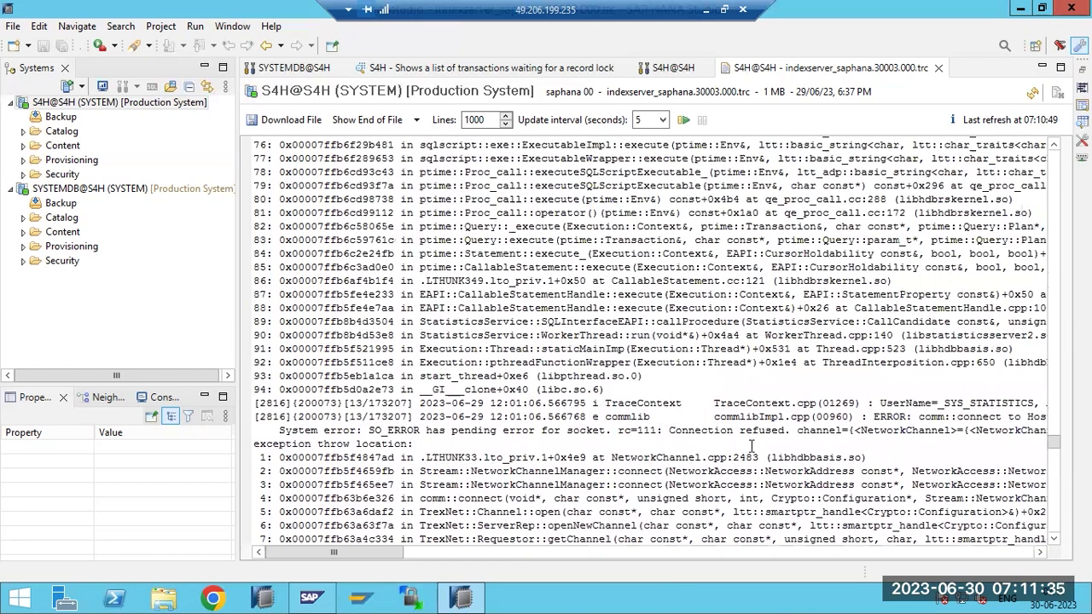
drag(870, 420, 889, 442)
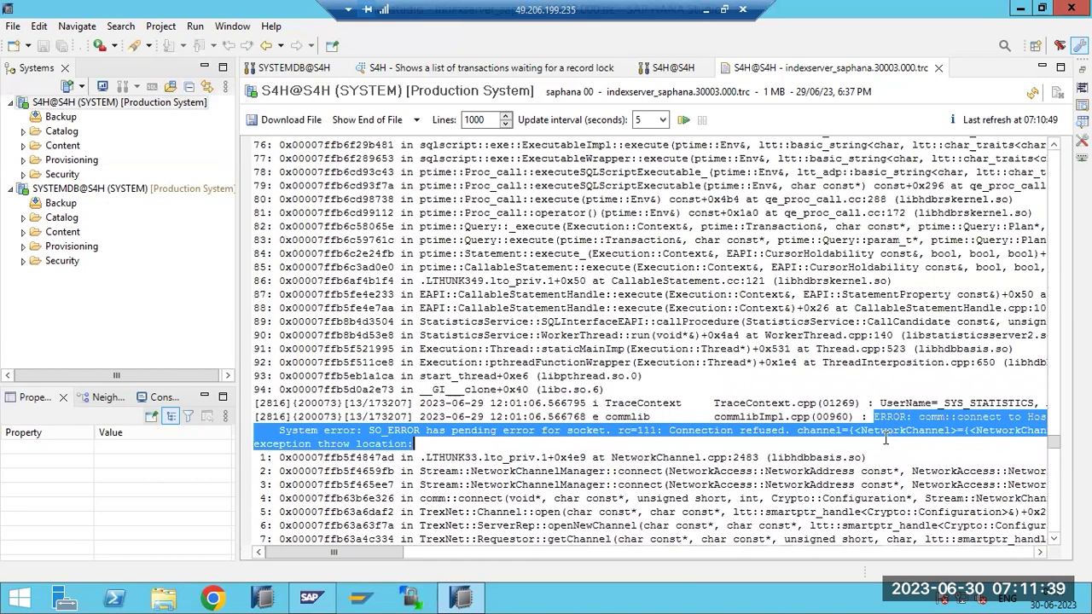
click(213, 597)
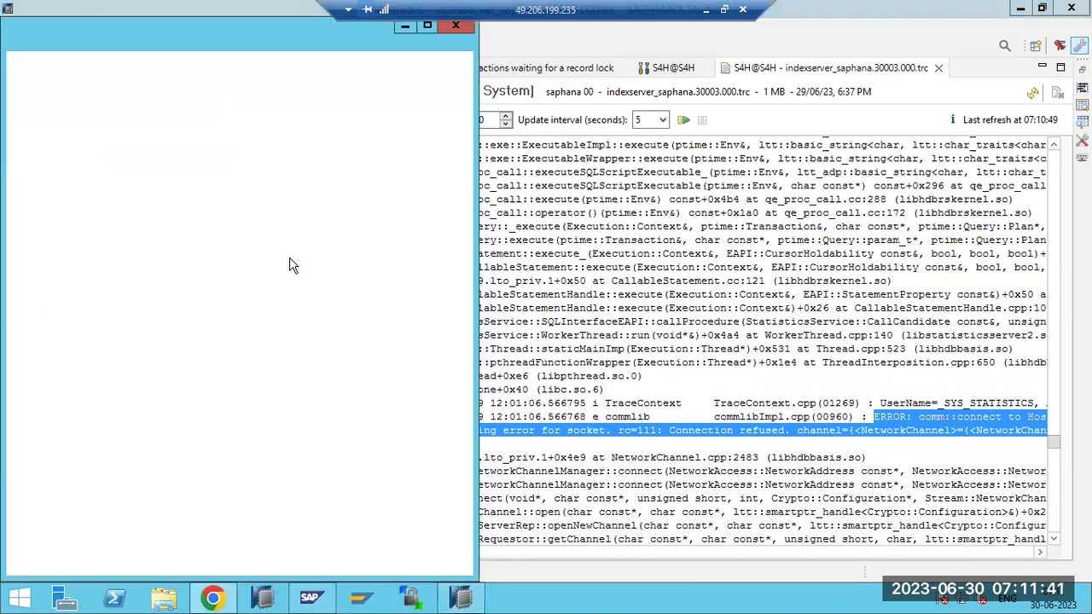
Search the web for the pasted connection-refused error in Chrome
click(428, 26)
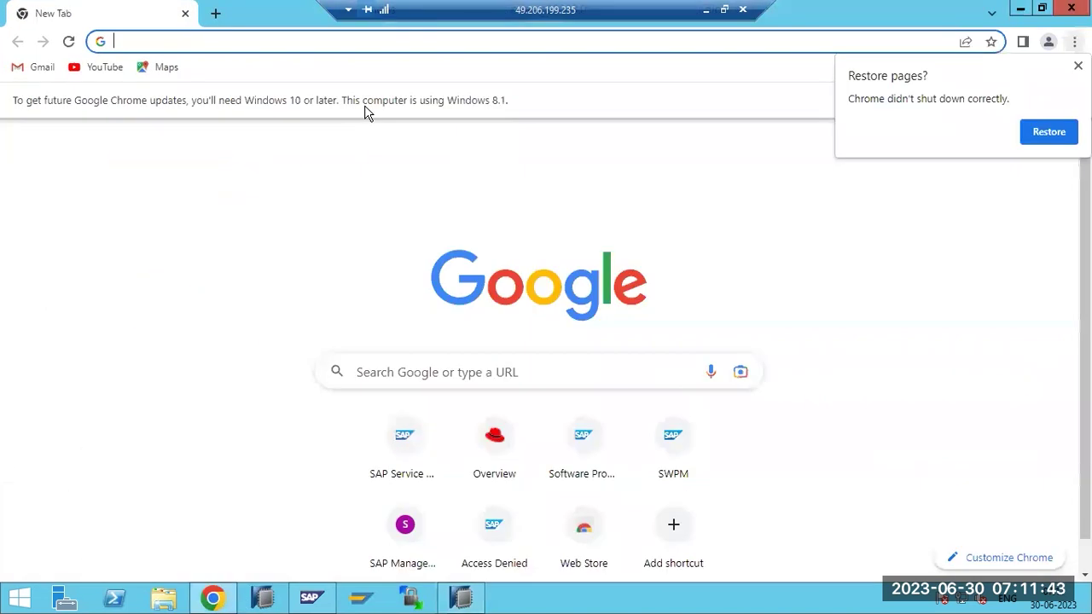
key(ctrl+v)
key(Return)
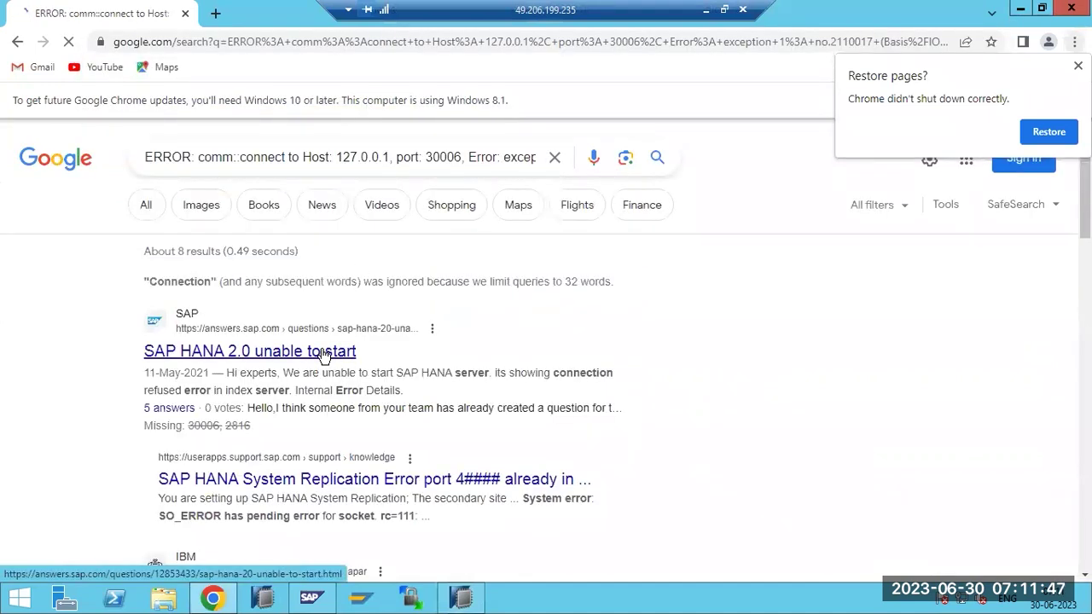
scroll(322, 352, down, 3)
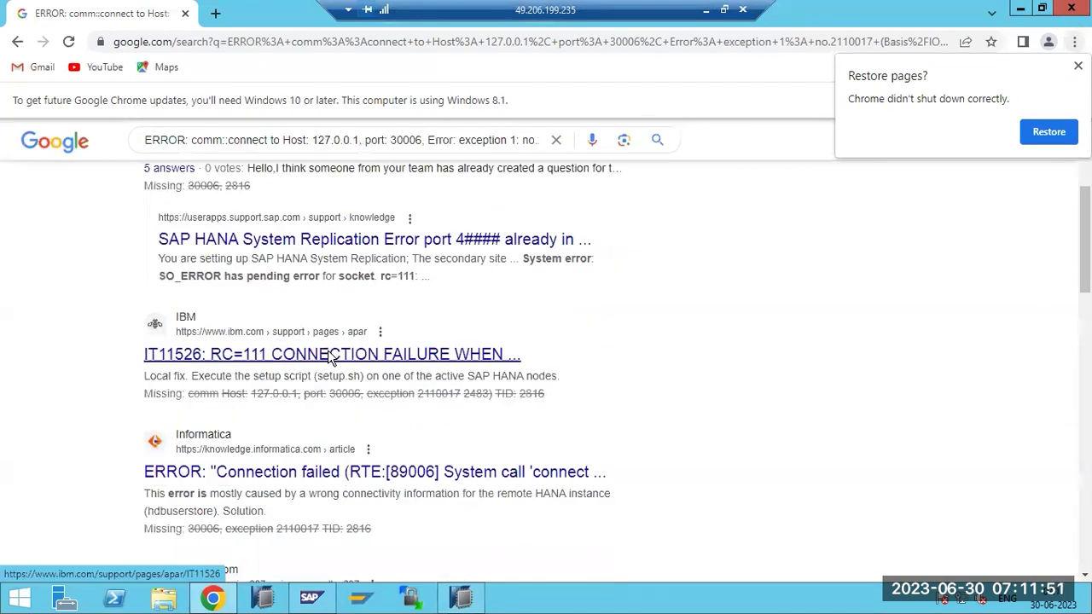
scroll(323, 352, up, 3)
Read the 'SAP HANA 2.0 unable to start' answers.sap.com thread, then close the browser
click(303, 352)
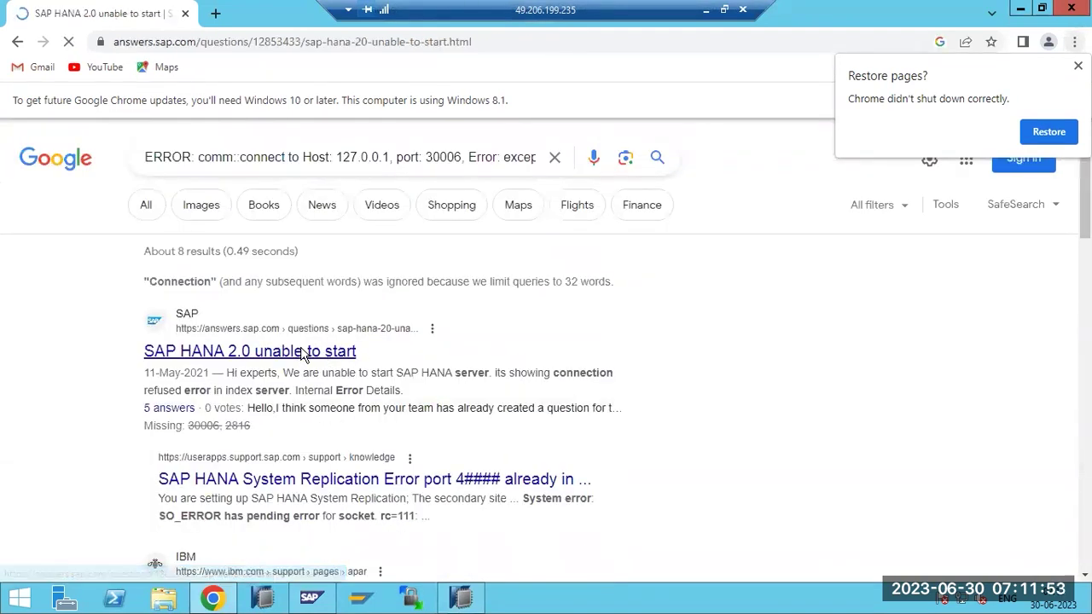
scroll(355, 414, down, 1)
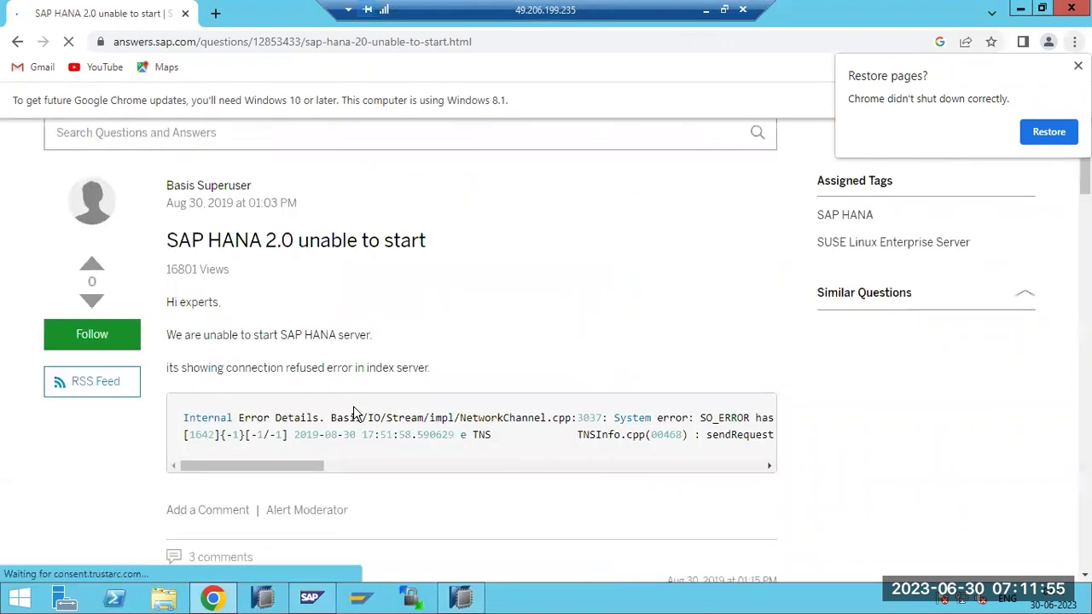
drag(301, 466, 505, 475)
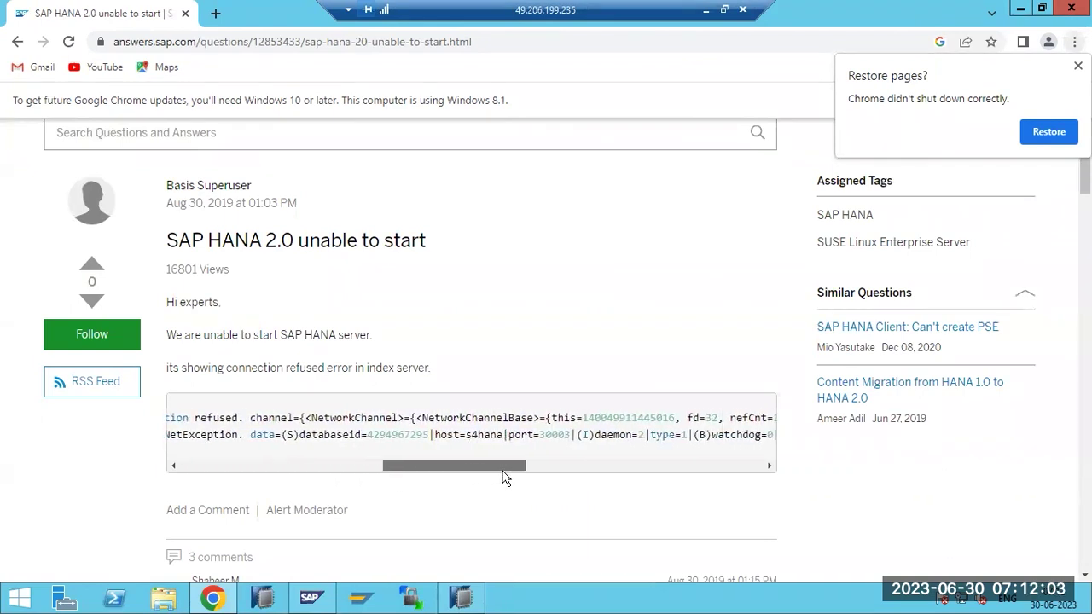
scroll(501, 475, down, 3)
scroll(501, 476, down, 3)
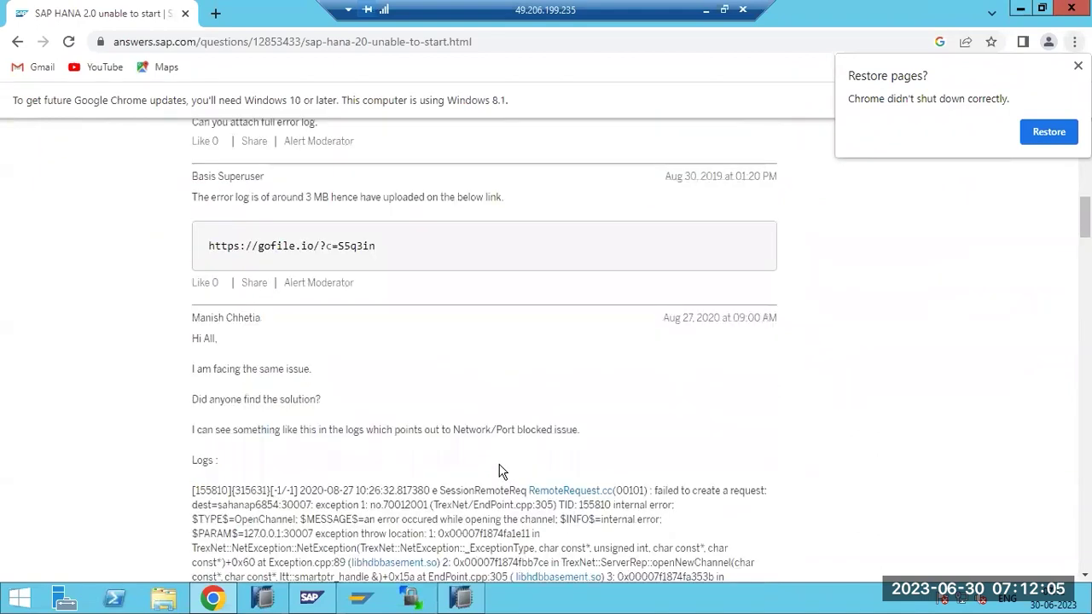
scroll(499, 472, down, 2)
scroll(495, 465, down, 8)
scroll(491, 463, down, 2)
scroll(491, 463, down, 5)
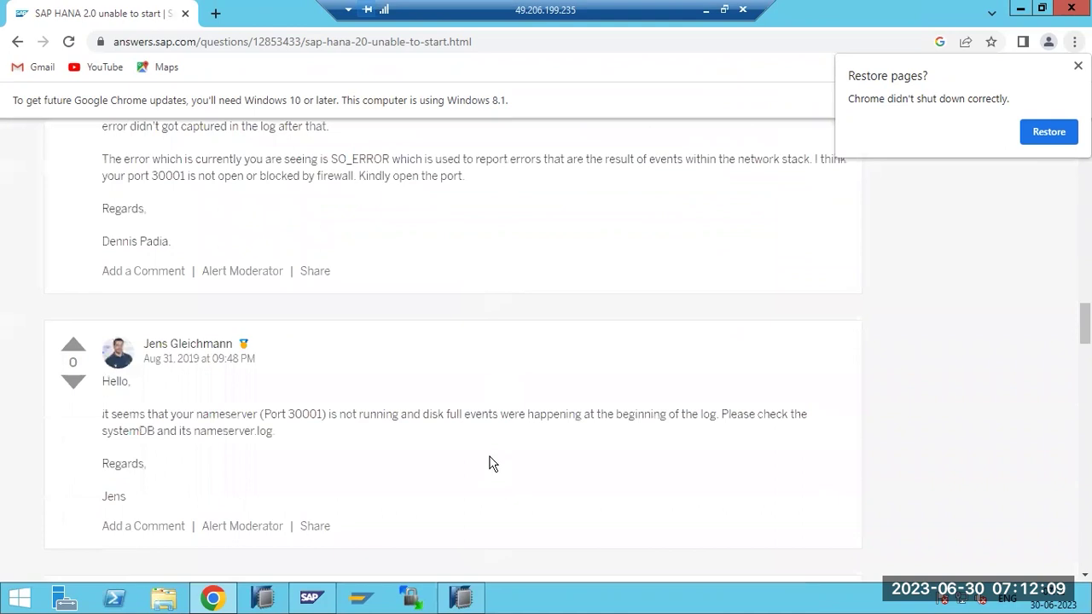
scroll(491, 462, down, 1)
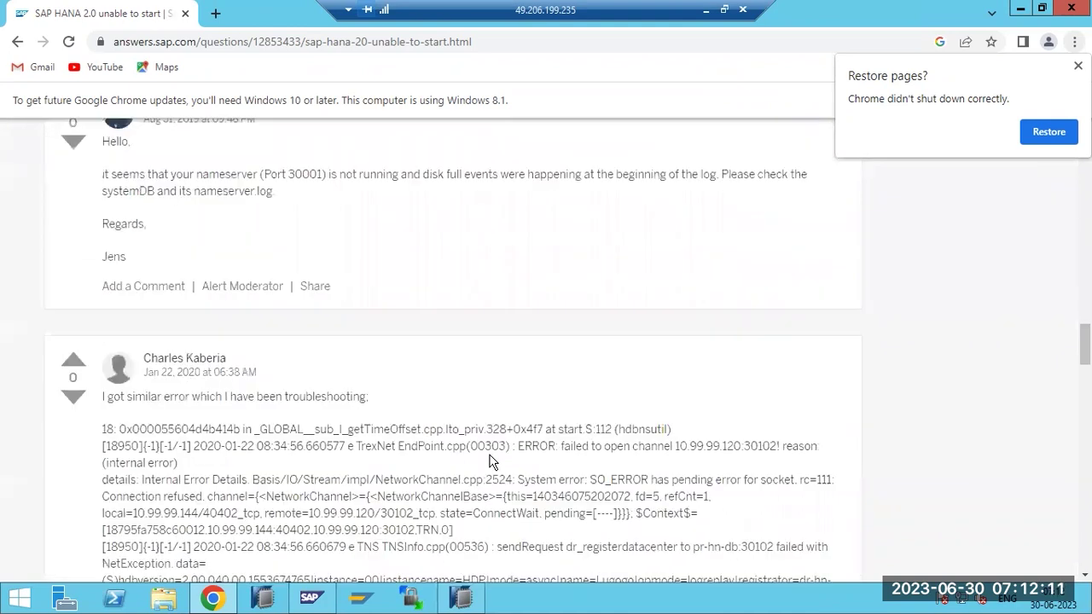
scroll(490, 462, down, 1)
scroll(341, 376, down, 5)
scroll(355, 435, down, 2)
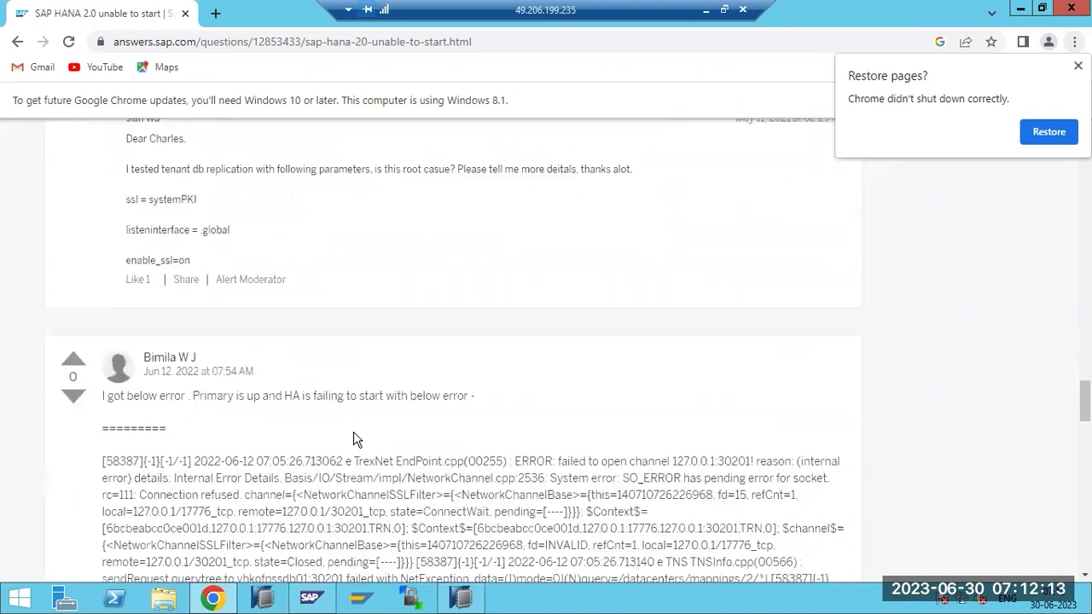
scroll(356, 435, down, 15)
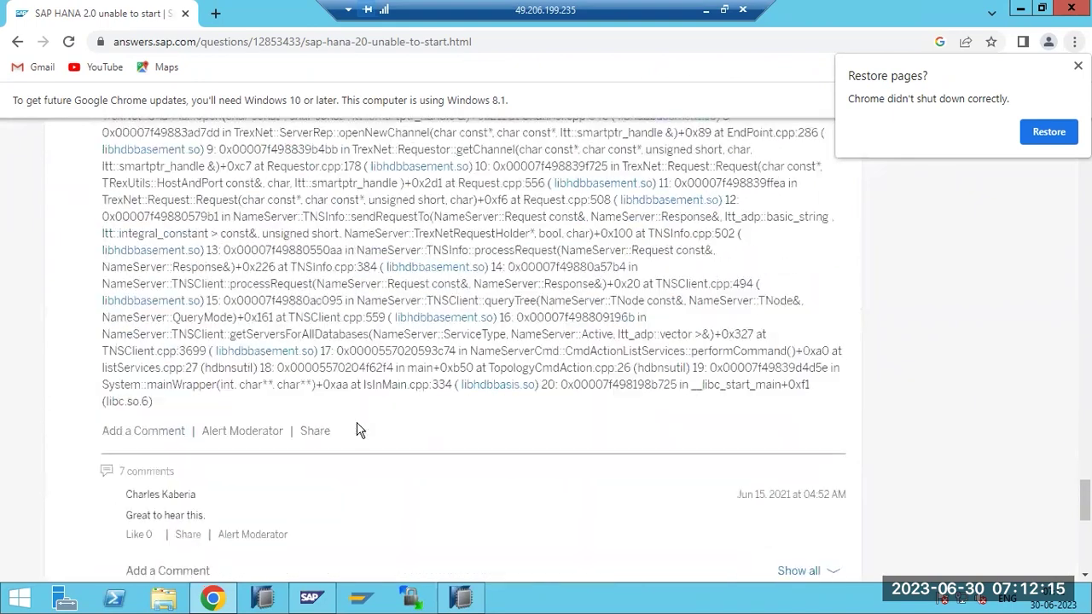
scroll(358, 431, down, 7)
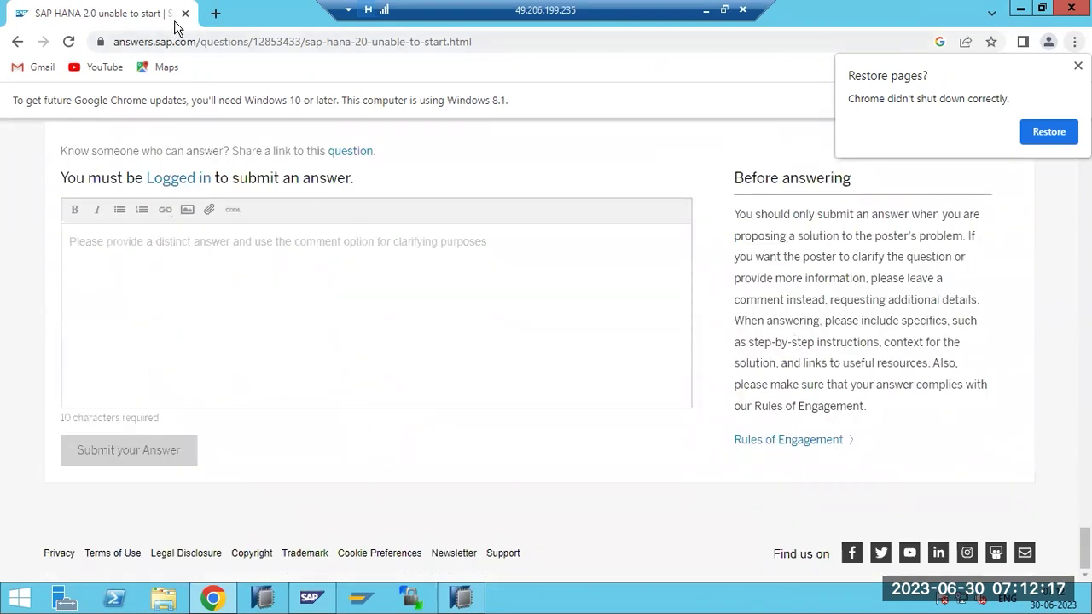
click(184, 13)
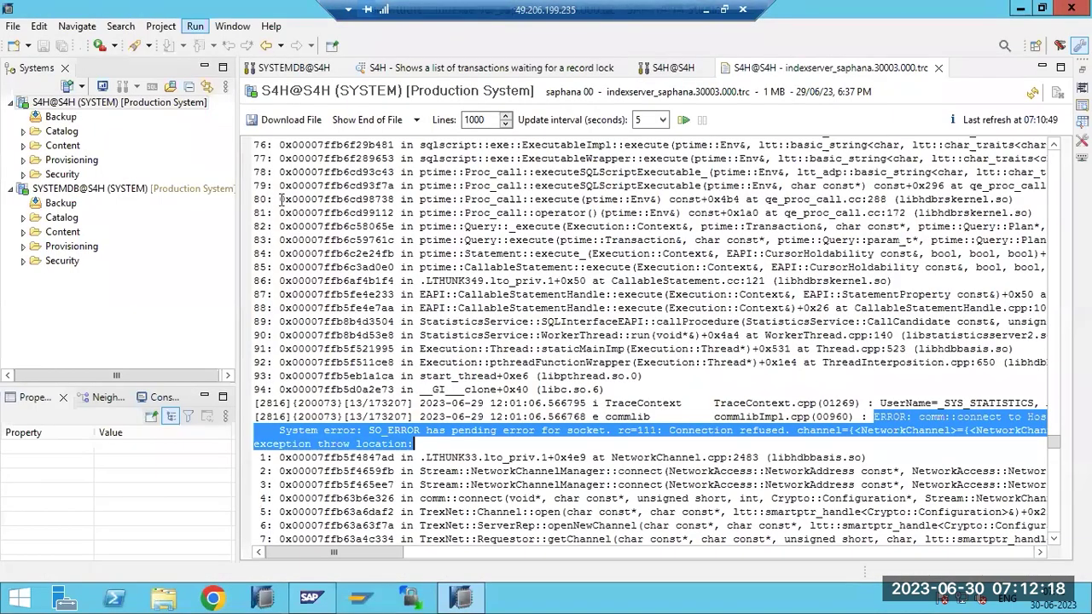
Highlight port 30006 in the connect-to-127.0.0.1 error, then return to S4H's Diagnosis Files
click(460, 432)
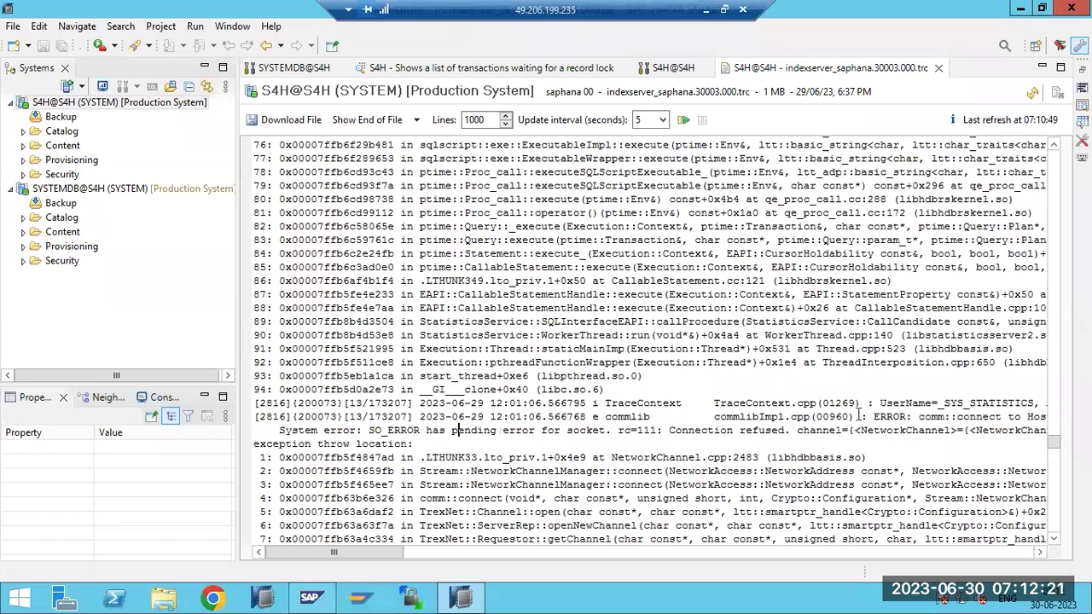
drag(952, 416, 981, 432)
drag(351, 552, 391, 559)
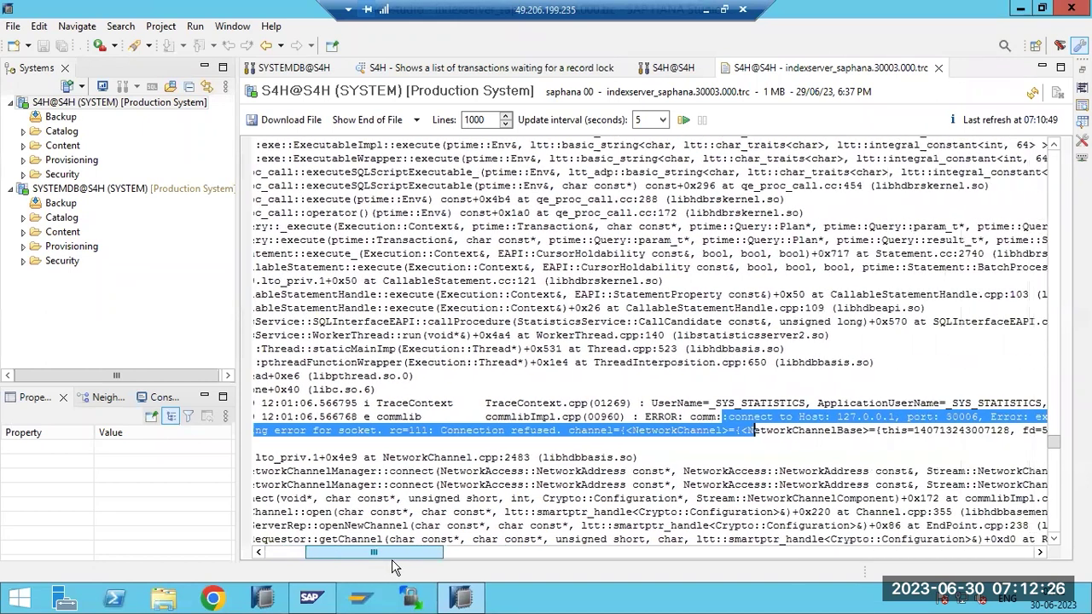
click(936, 424)
drag(946, 416, 980, 418)
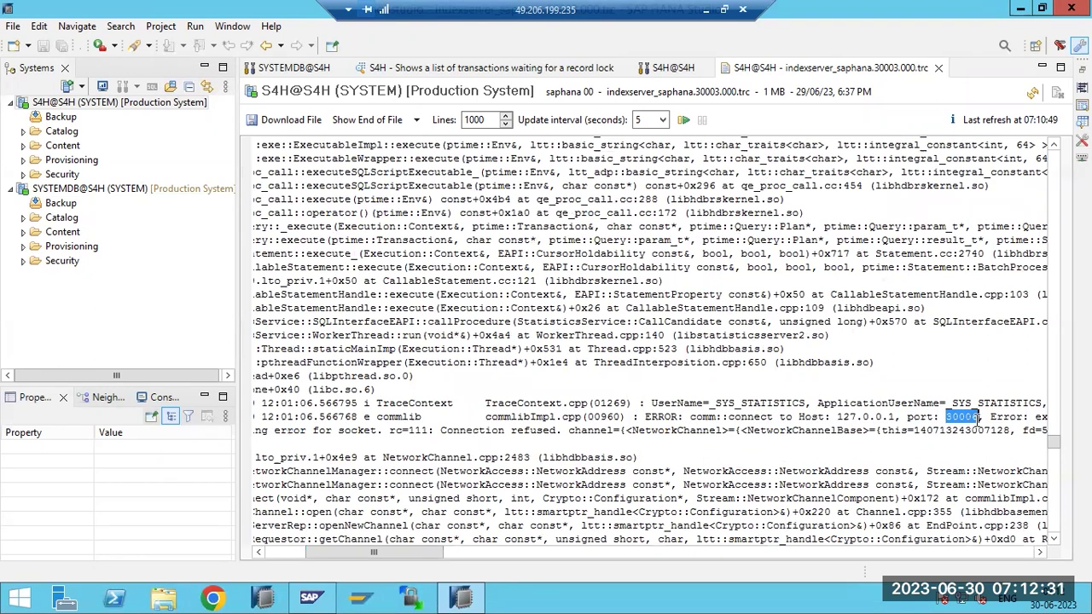
click(673, 67)
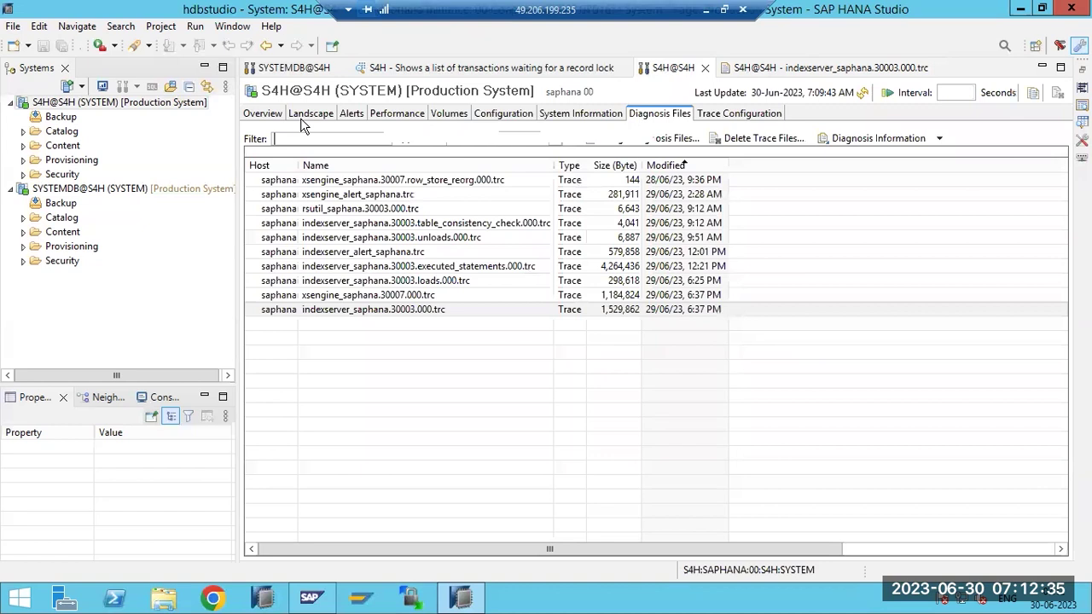
Match port 30006 to the webdispatcher service in Landscape, then return to the indexserver trace
click(310, 113)
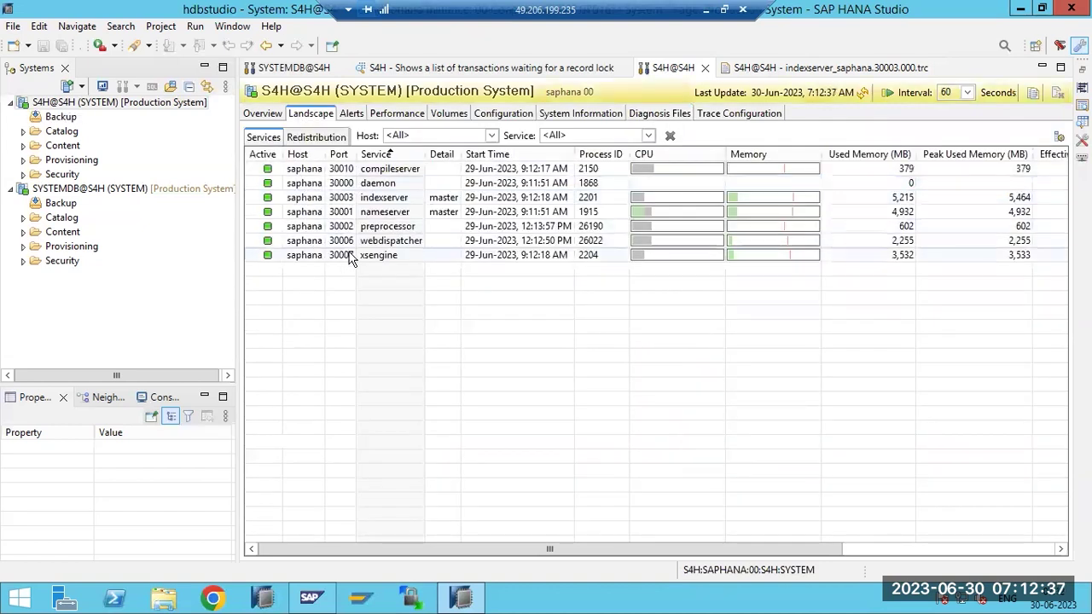
click(341, 242)
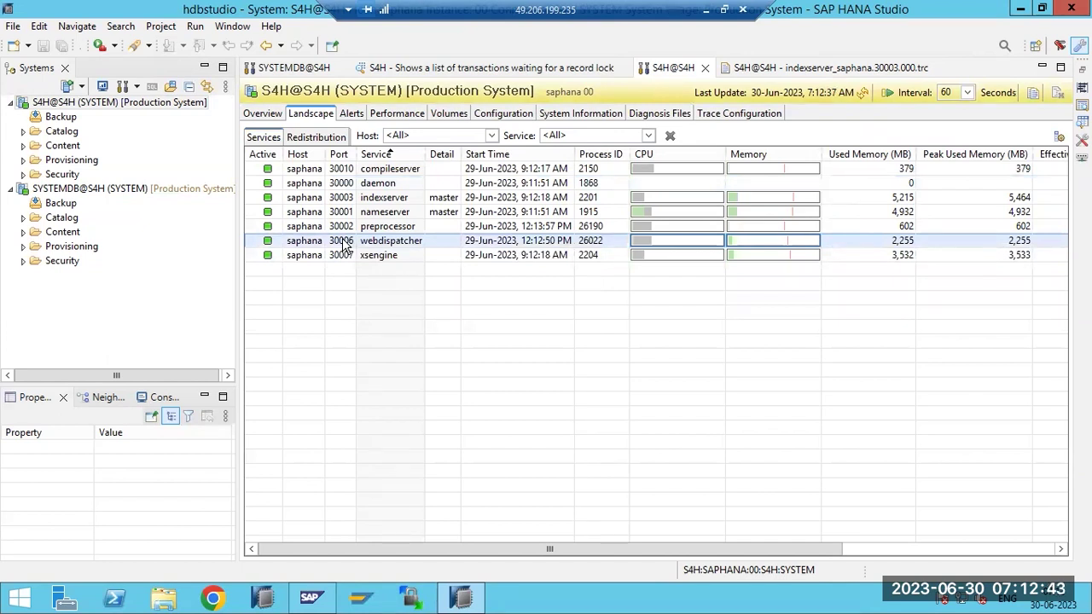
click(777, 72)
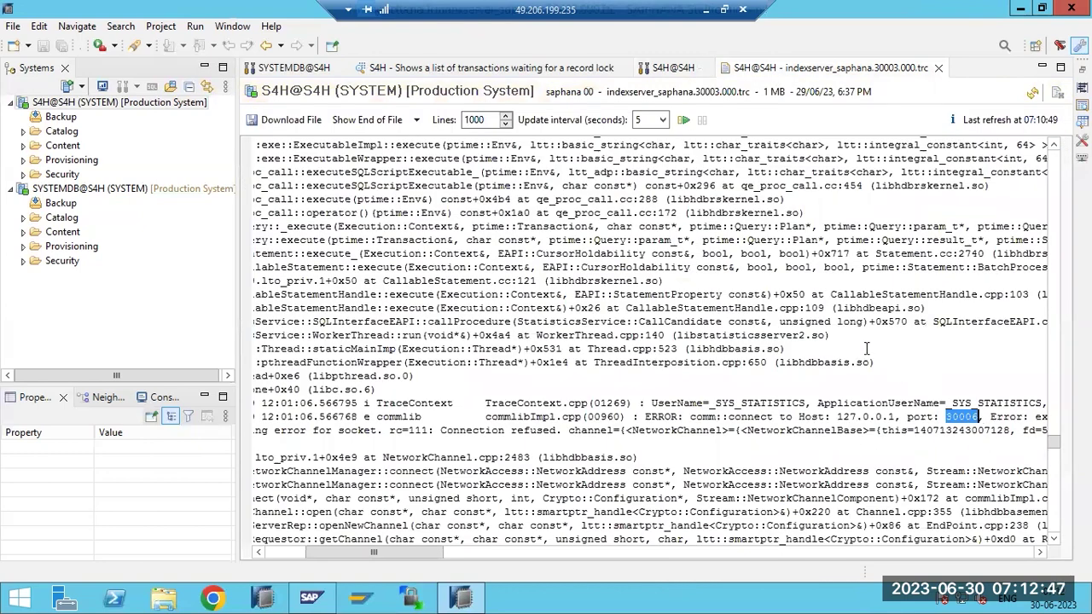
Scroll through the indexserver trace's Savepoint 'BACKUP DATA needed' entries from 2023-06-29
scroll(866, 348, up, 15)
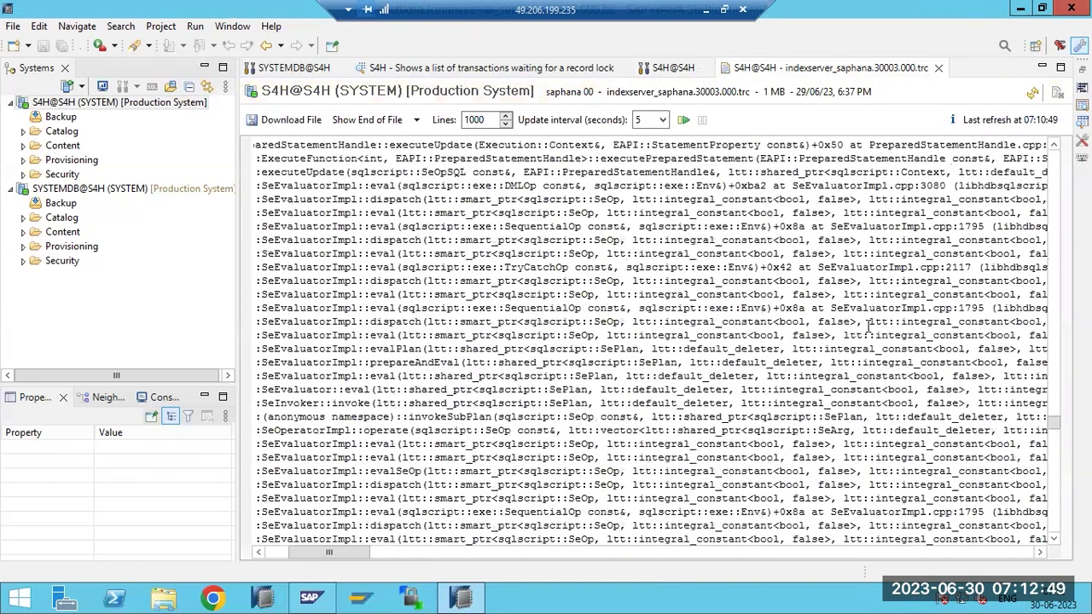
scroll(866, 324, up, 9)
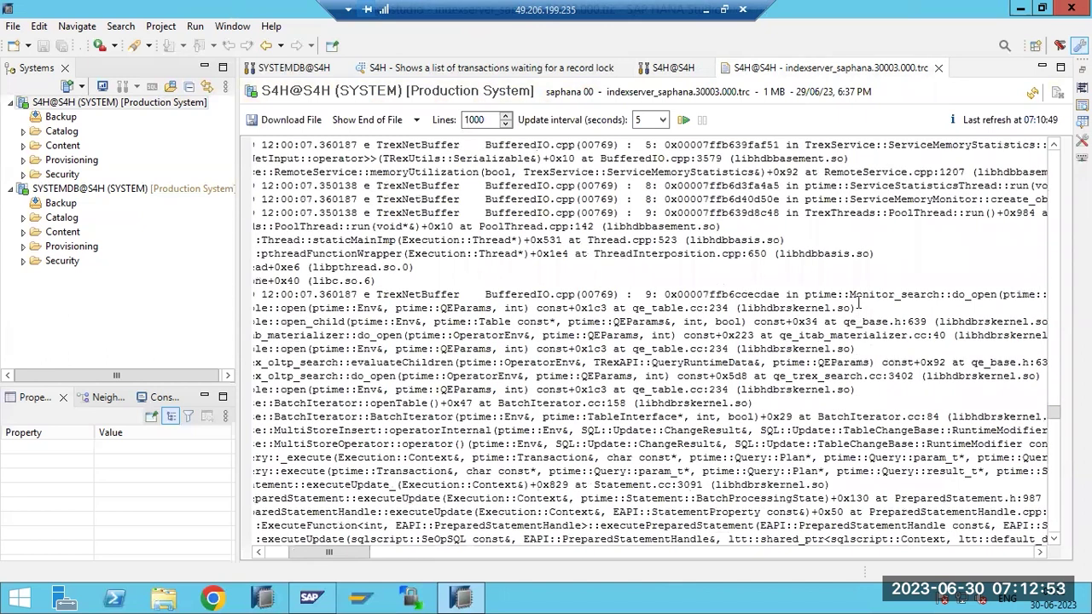
scroll(859, 300, up, 4)
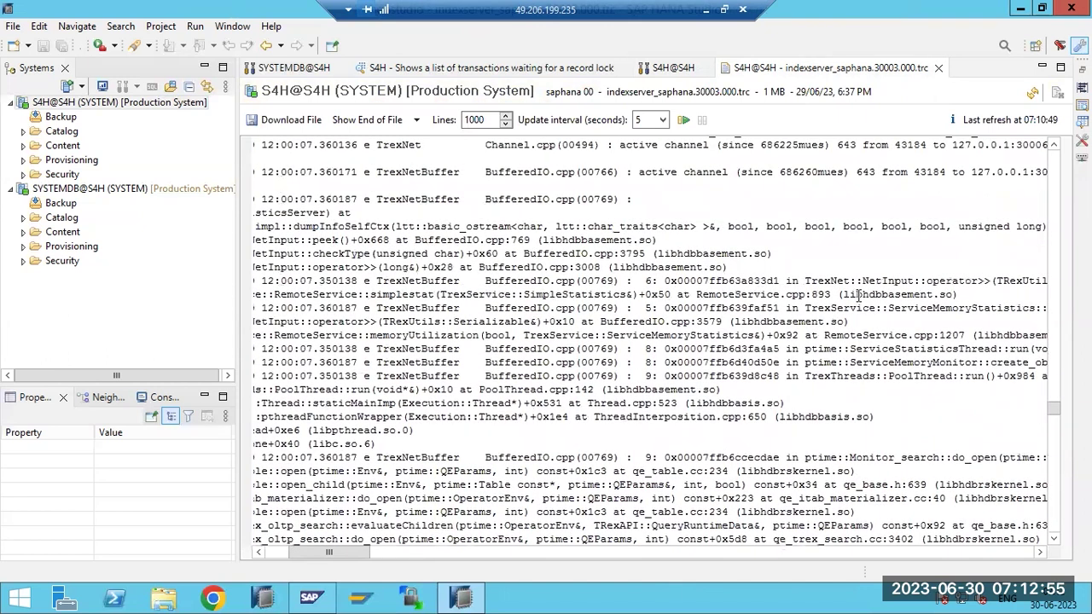
scroll(859, 294, up, 4)
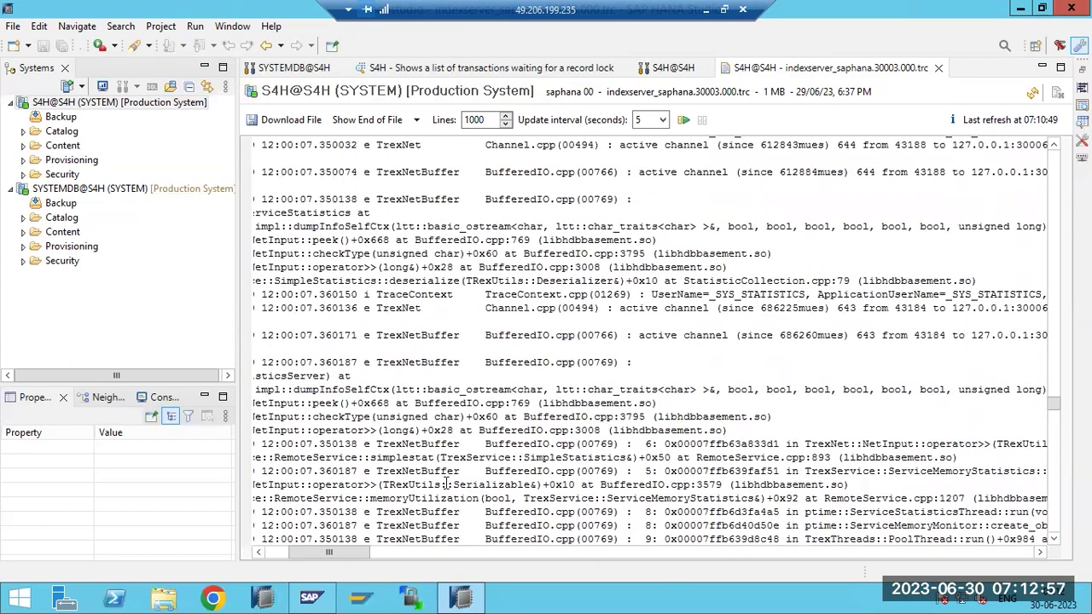
drag(367, 553, 312, 555)
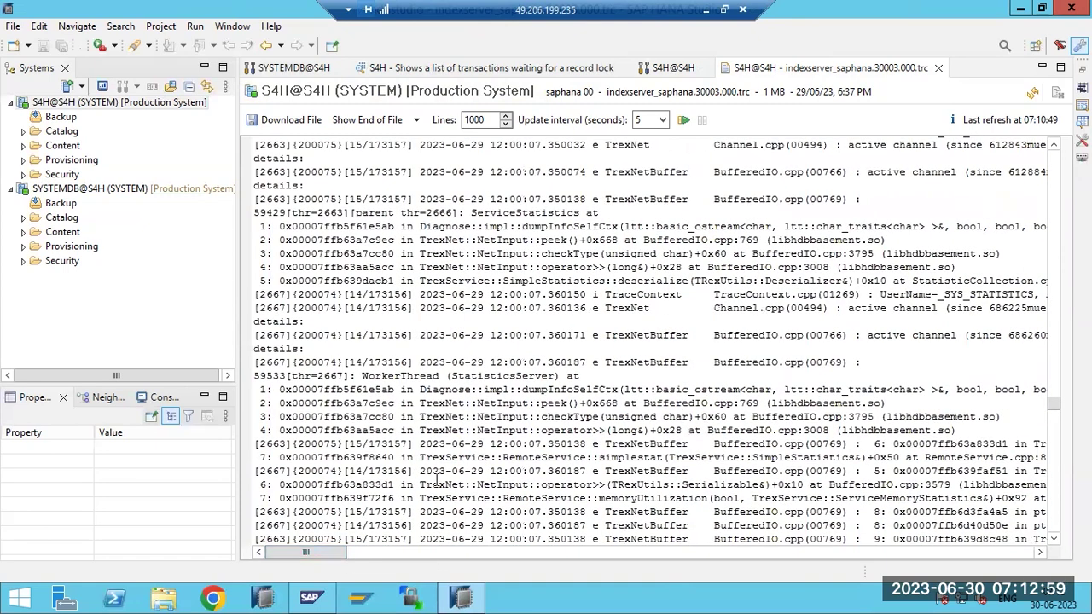
scroll(438, 480, down, 6)
scroll(442, 472, up, 6)
scroll(442, 472, up, 20)
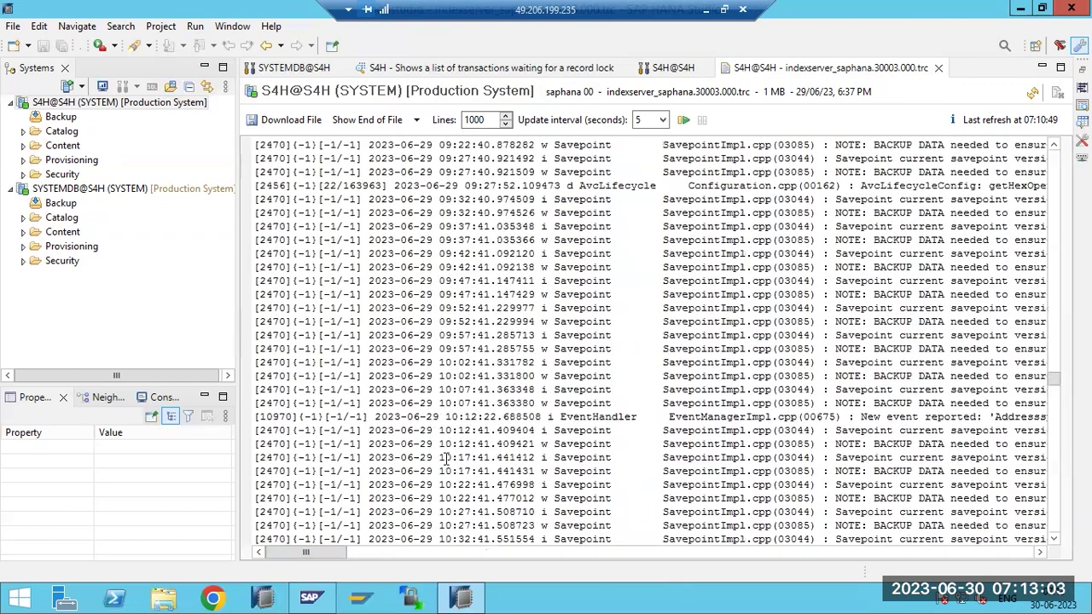
scroll(445, 458, up, 20)
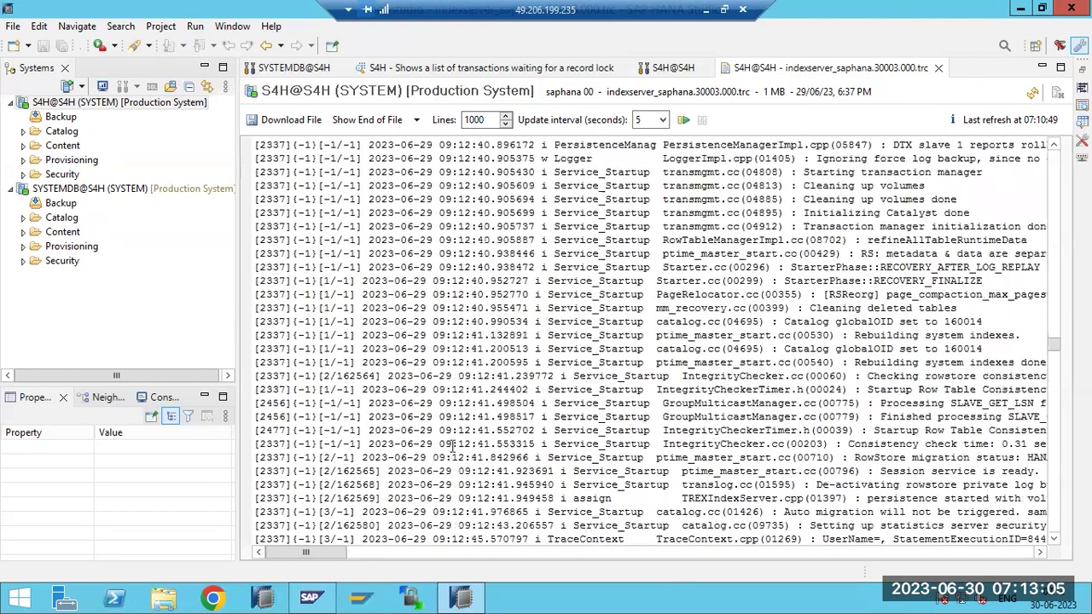
Close the indexserver trace and record-lock transactions tabs, leaving SYSTEMDB@S4H Diagnosis Files shown
click(938, 68)
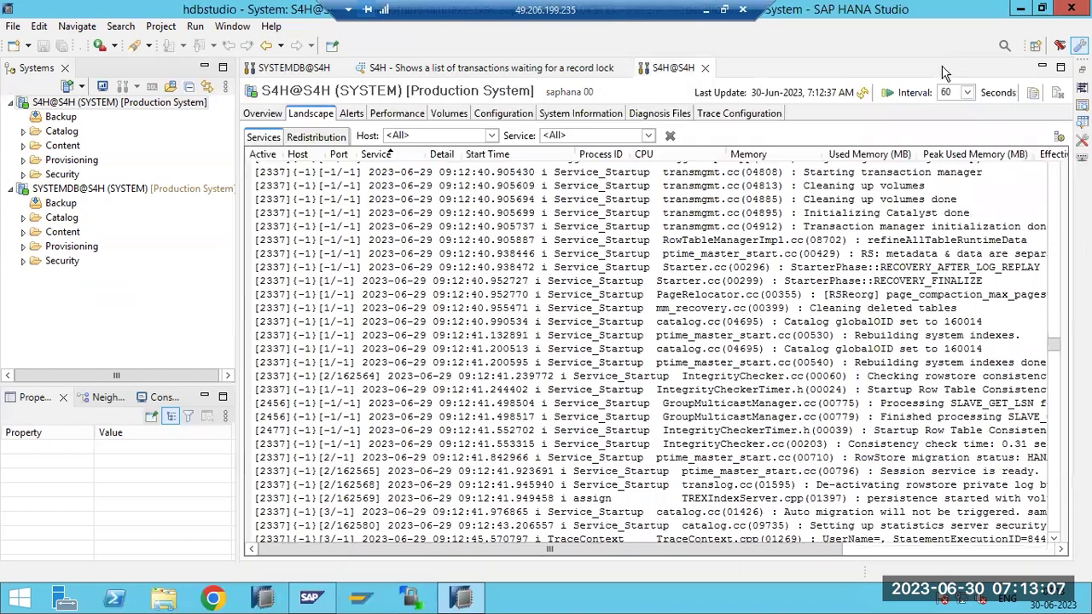
click(655, 115)
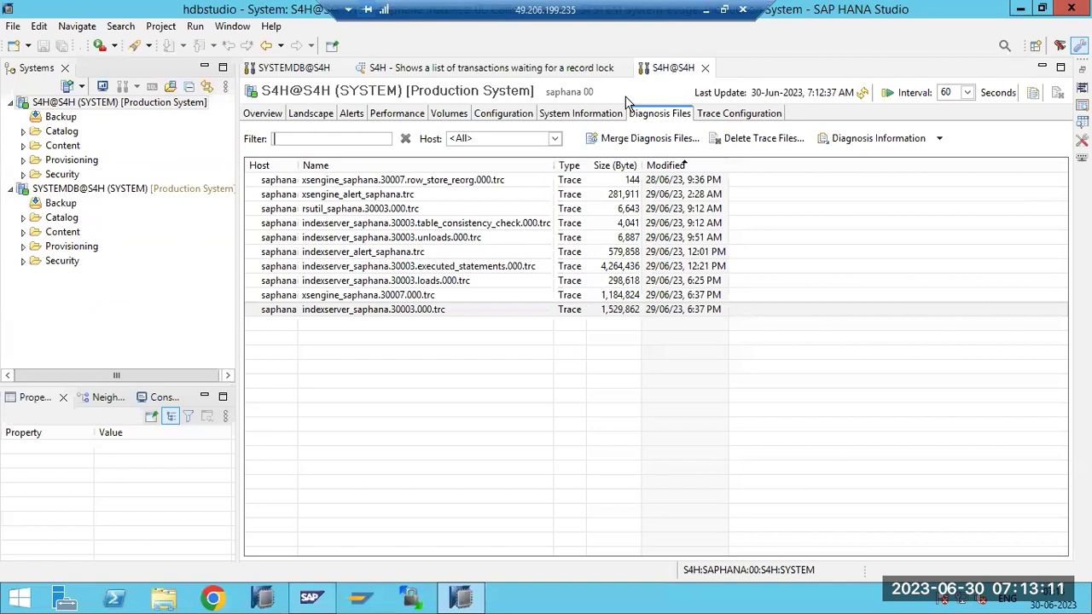
click(317, 68)
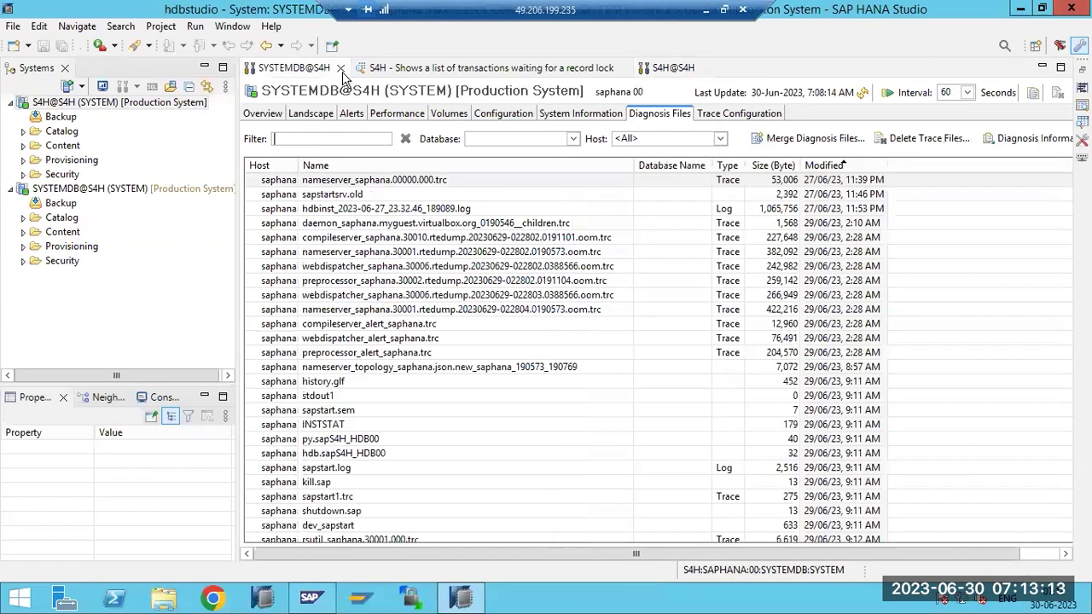
click(624, 68)
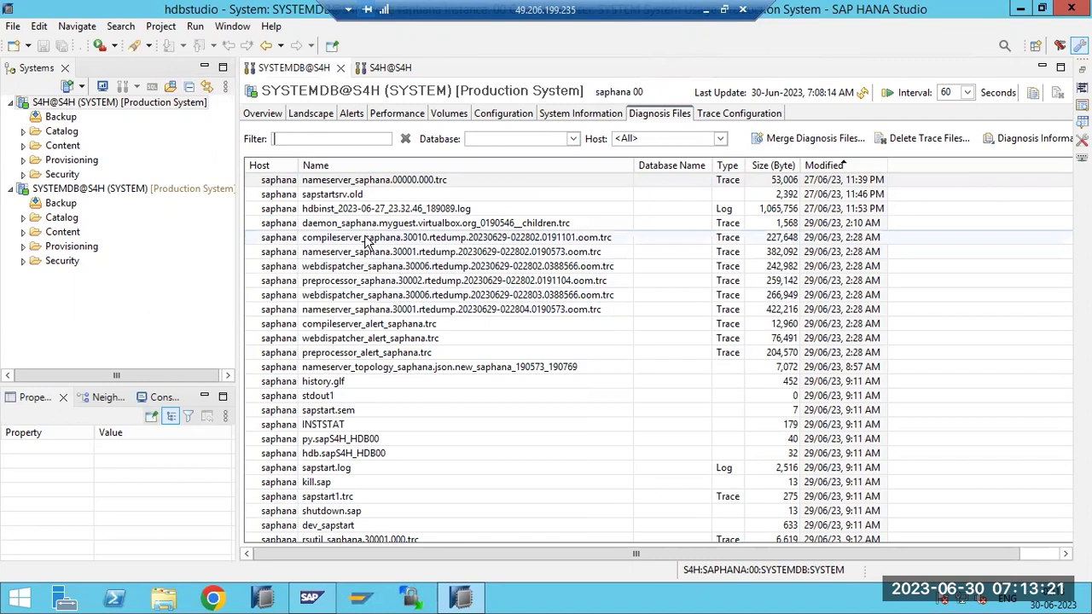
Open the compileserver OOM dump and highlight the failed 17.47gb GLOBAL_ALLOCATION_LIMIT allocation
double_click(367, 239)
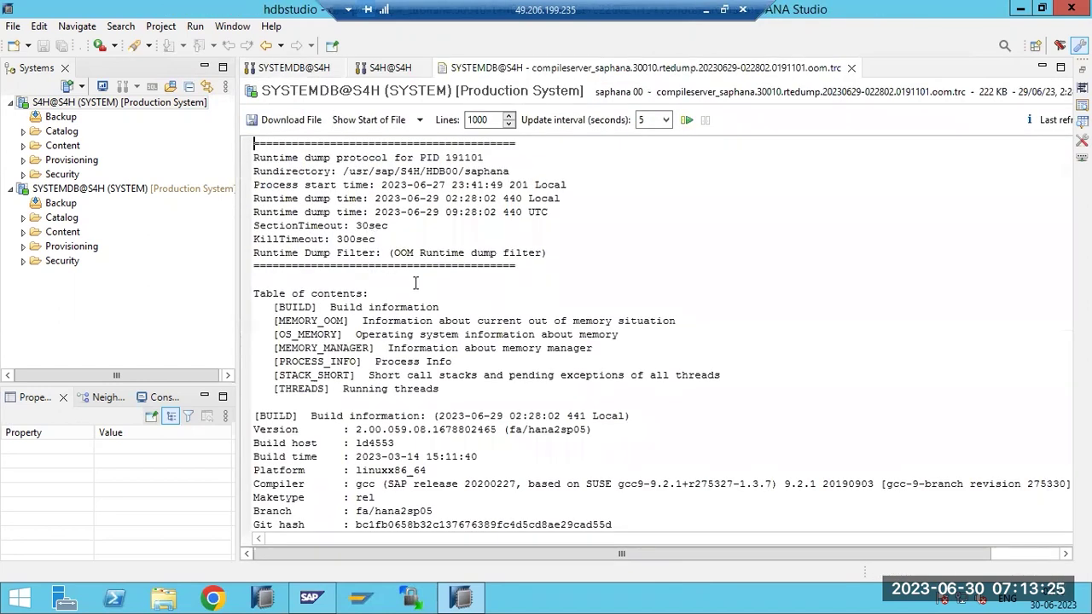
scroll(416, 283, down, 9)
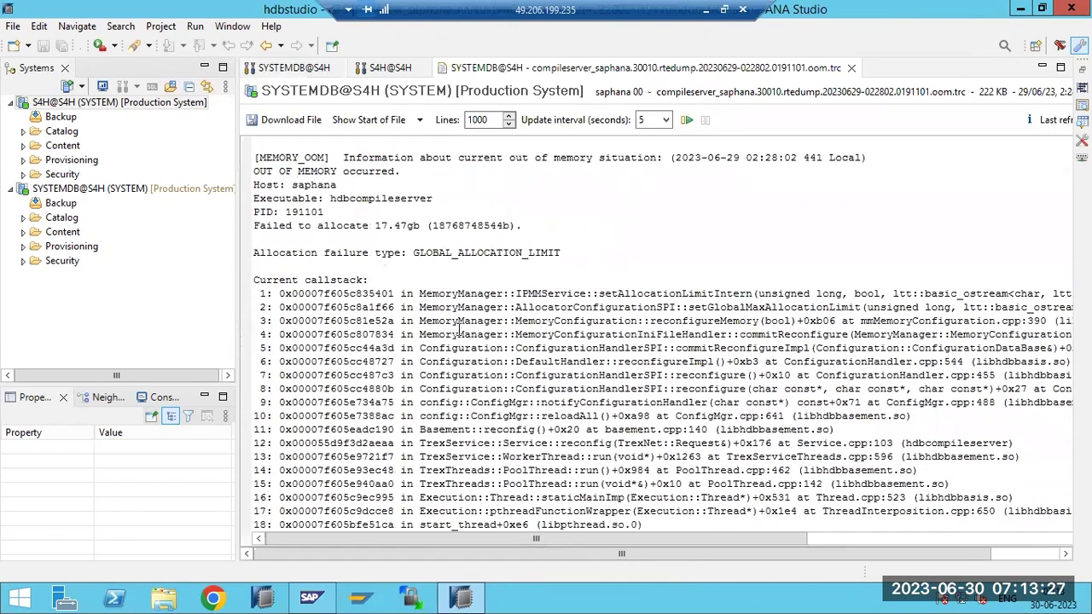
drag(298, 170, 397, 185)
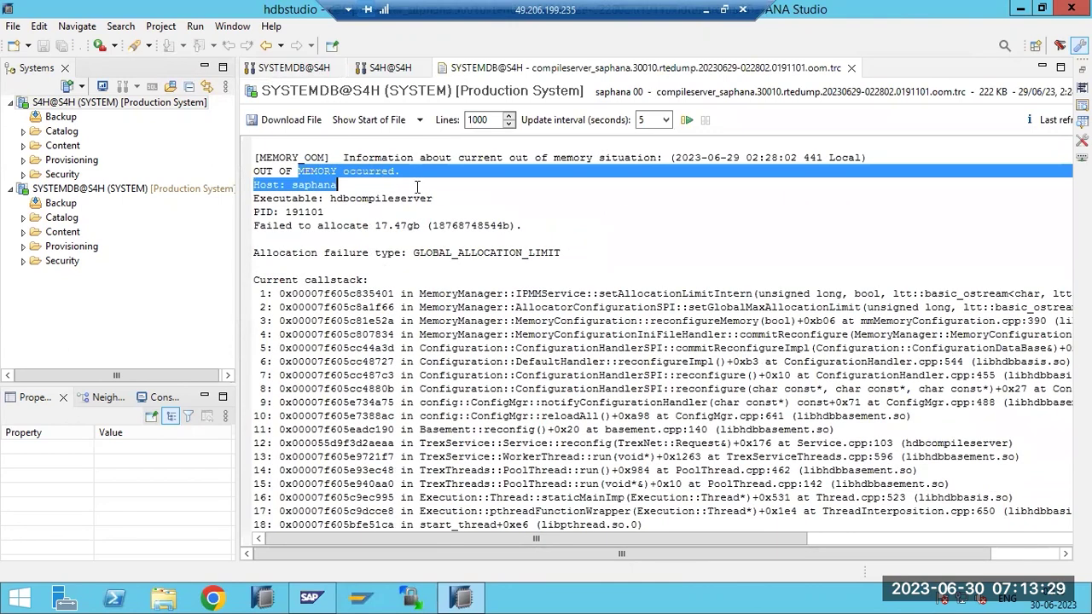
drag(372, 225, 563, 253)
click(489, 253)
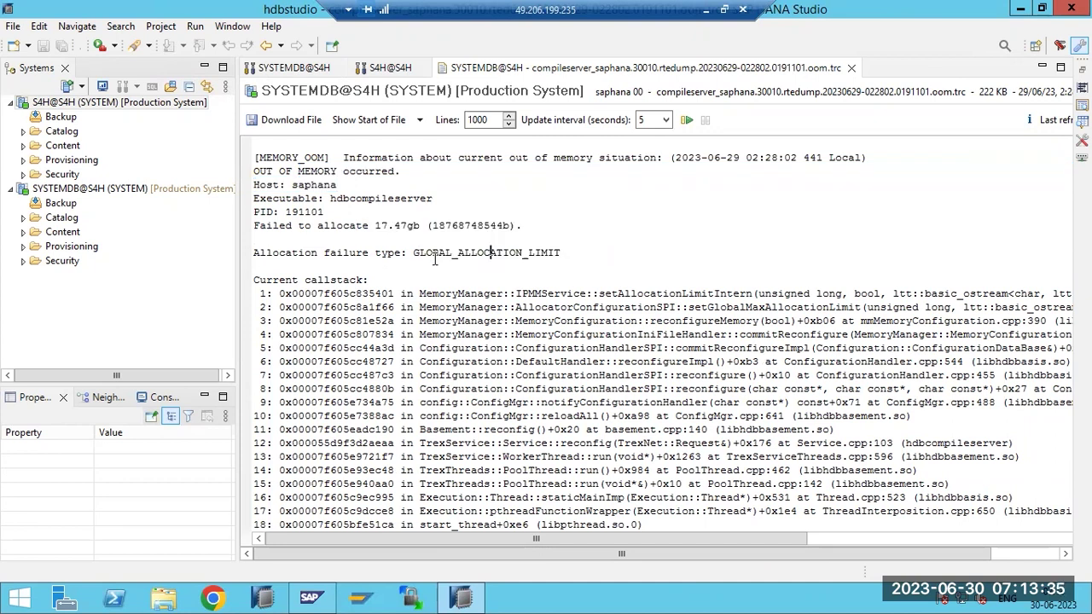
Inspect the dump's Git mergetime date and build information timestamp
scroll(436, 254, down, 4)
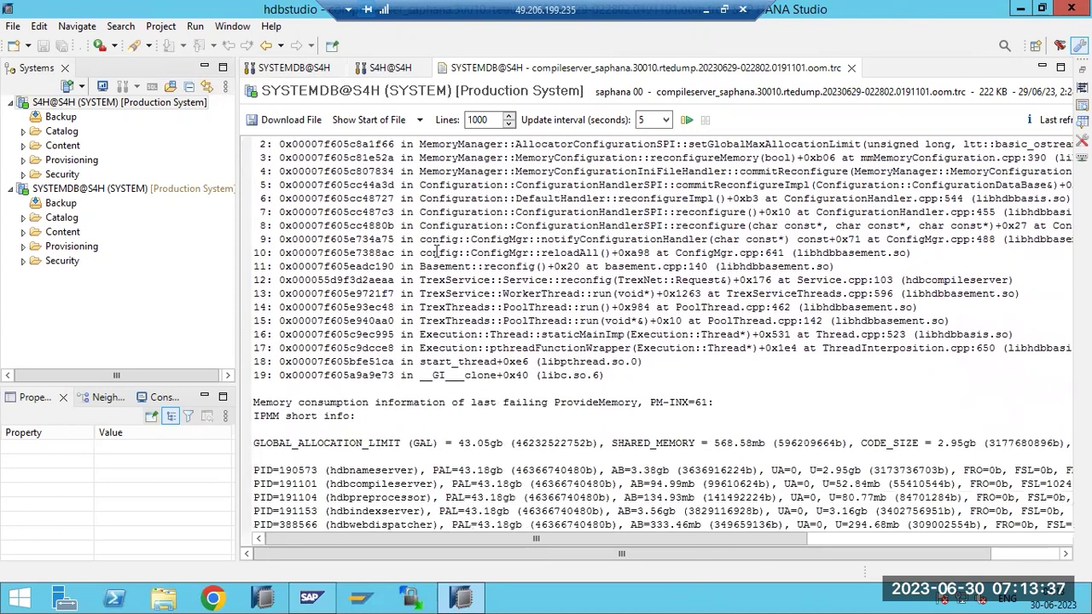
scroll(440, 244, up, 6)
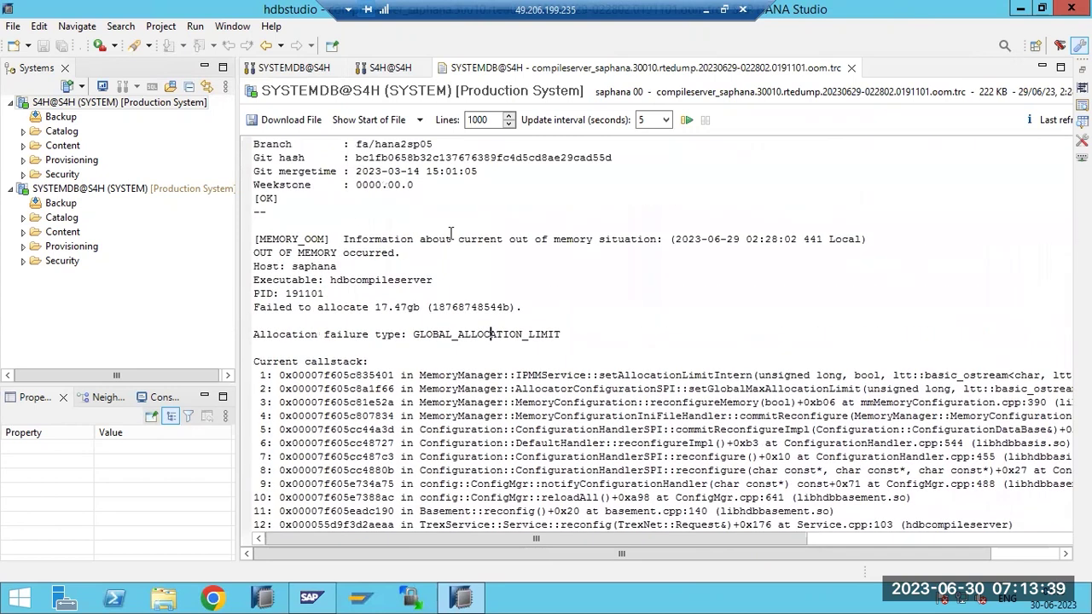
scroll(451, 230, up, 1)
drag(402, 212, 420, 212)
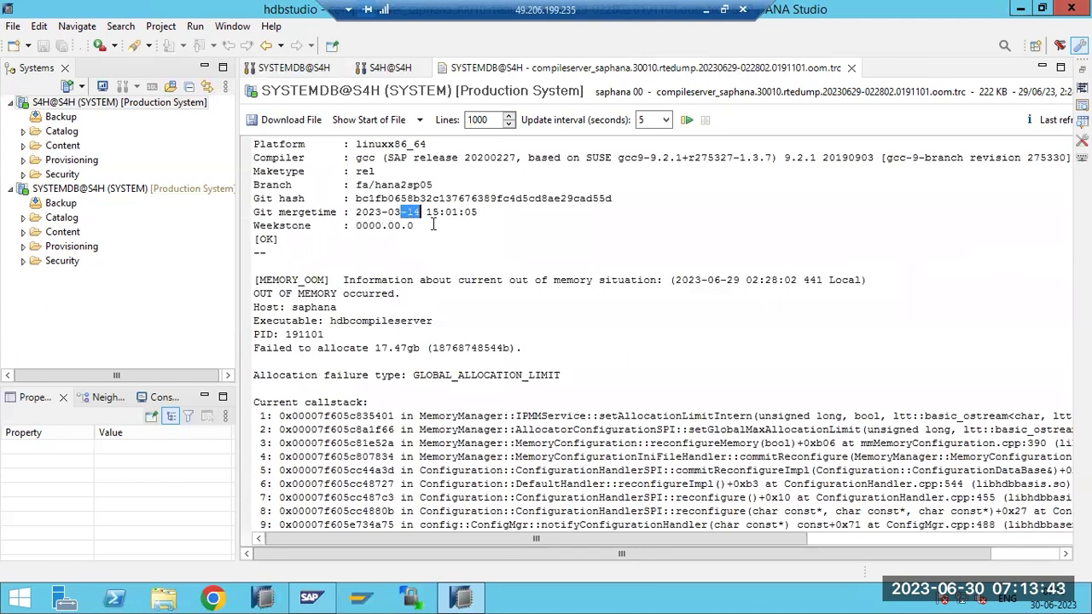
scroll(435, 222, up, 4)
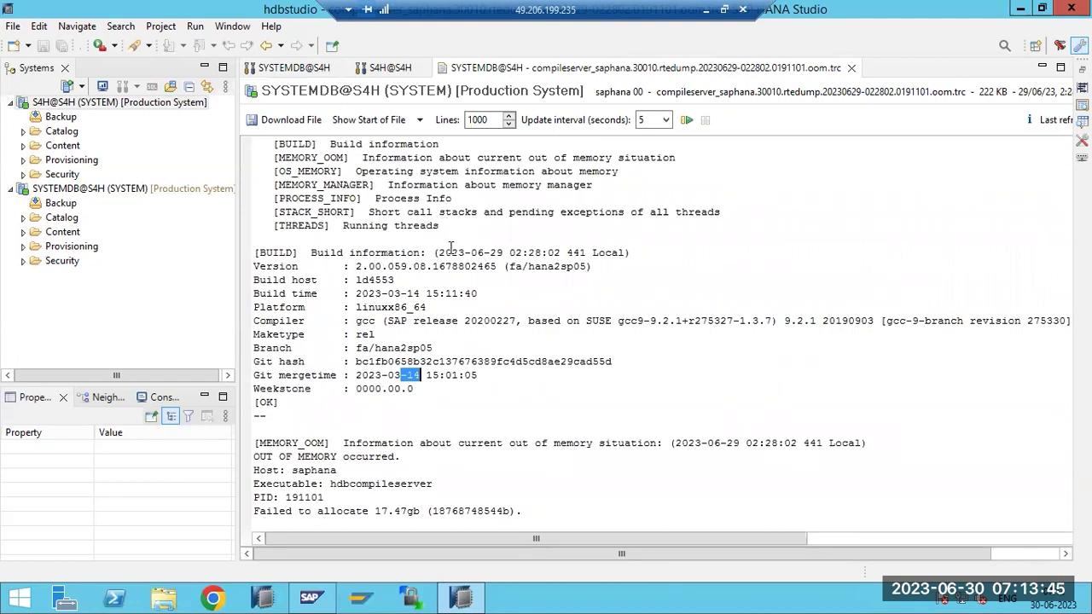
drag(381, 252, 562, 252)
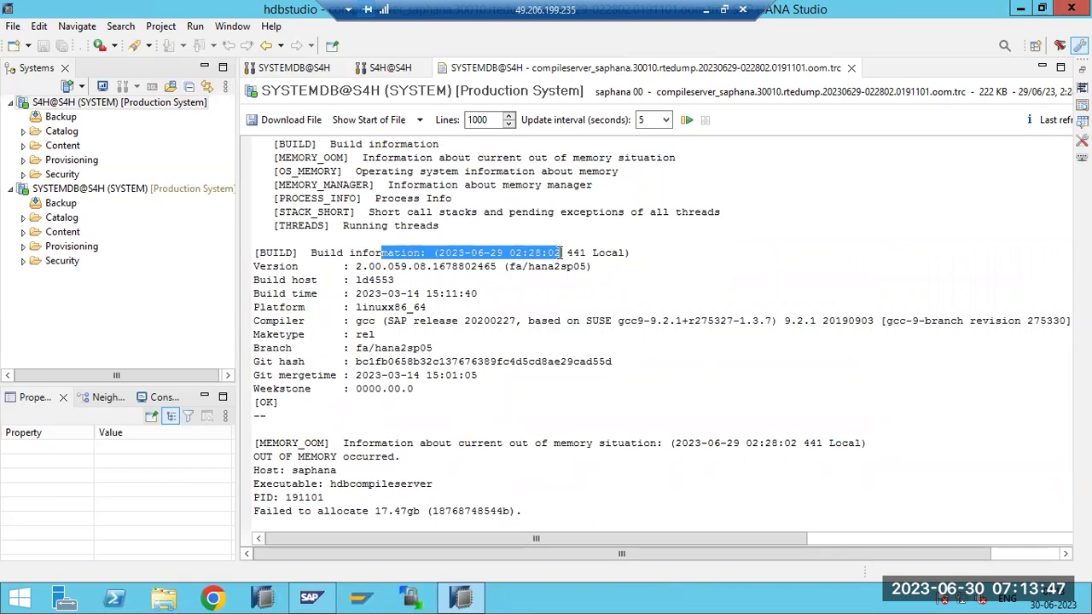
scroll(561, 247, up, 4)
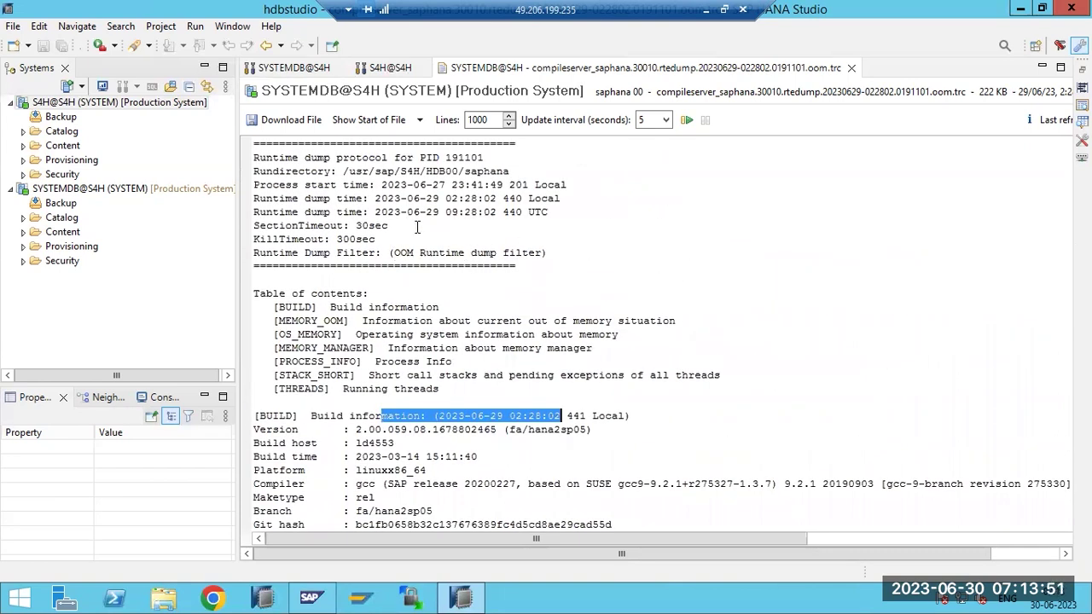
scroll(422, 220, down, 6)
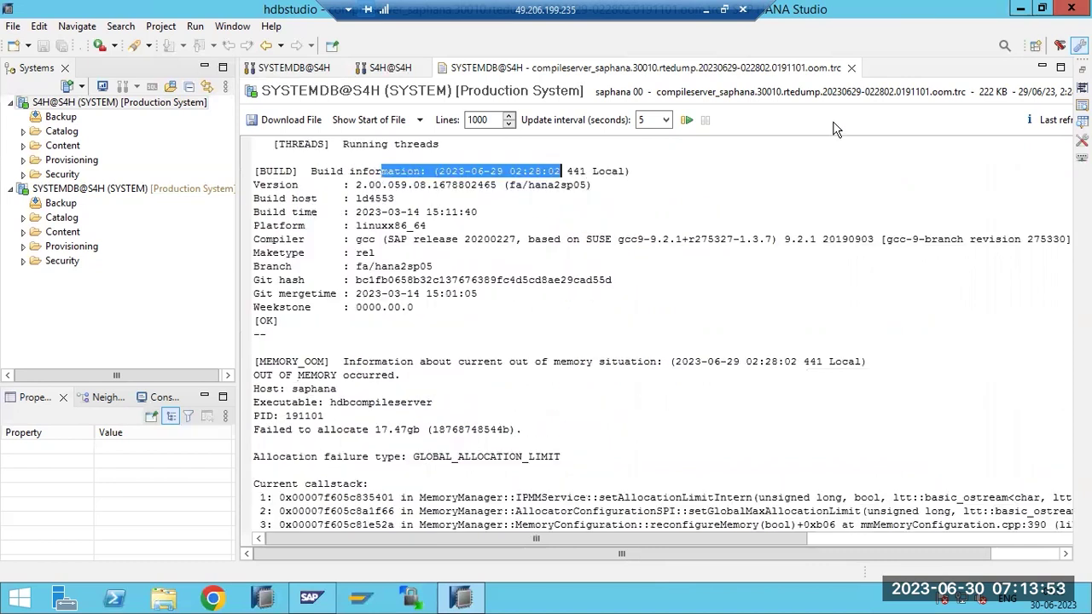
Close the compileserver dump, cancel Merge Diagnosis Files, and show SYSTEMDB's Landscape services
click(850, 67)
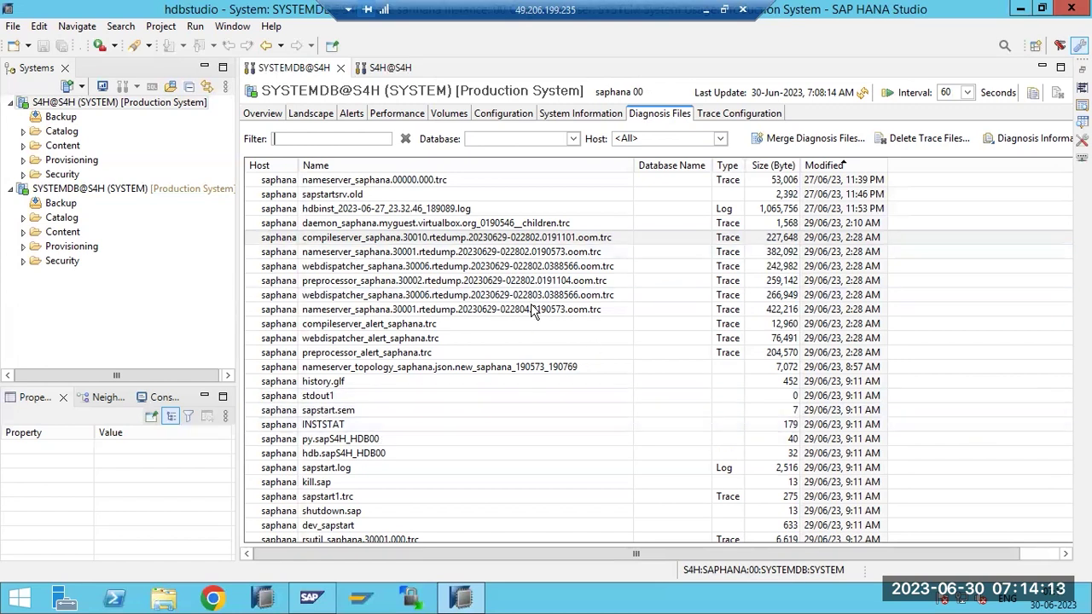
click(788, 141)
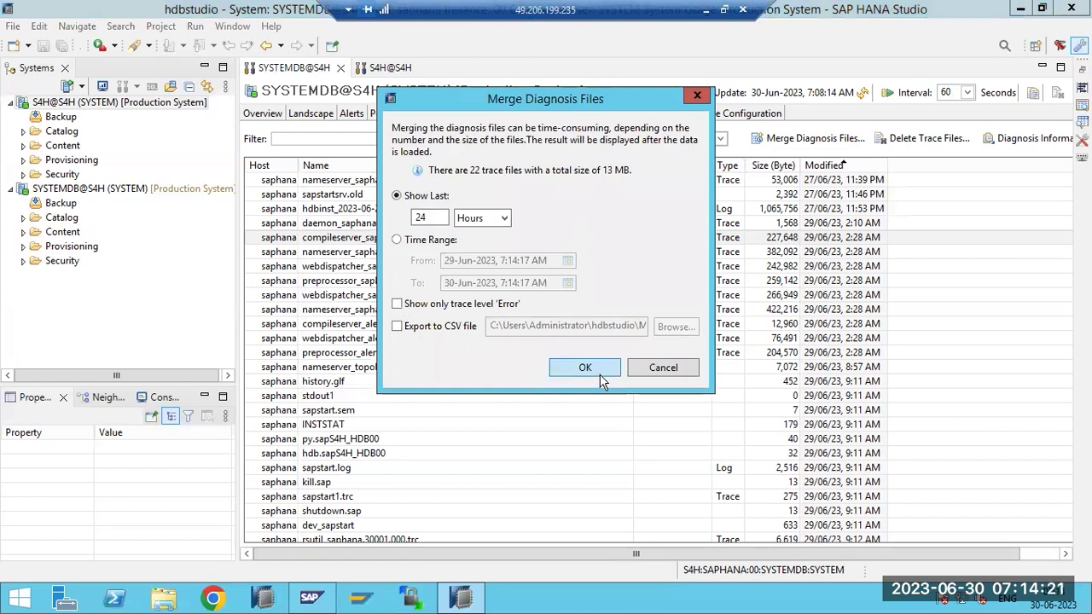
click(682, 372)
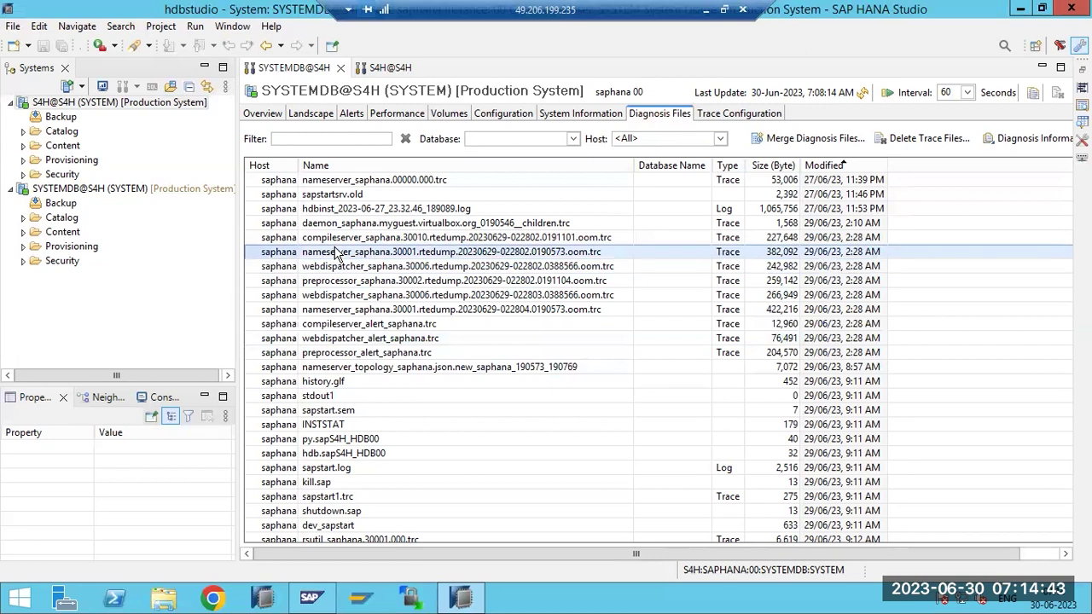
click(311, 114)
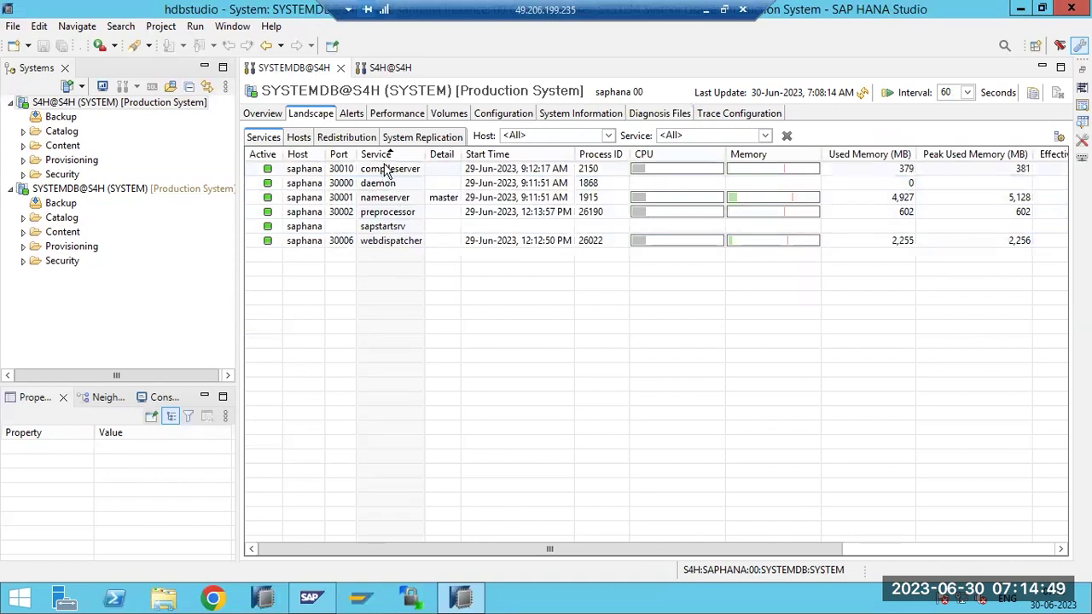
Recheck the Landscape services, select webdispatcher, and go back to SYSTEMDB's Diagnosis Files
click(665, 114)
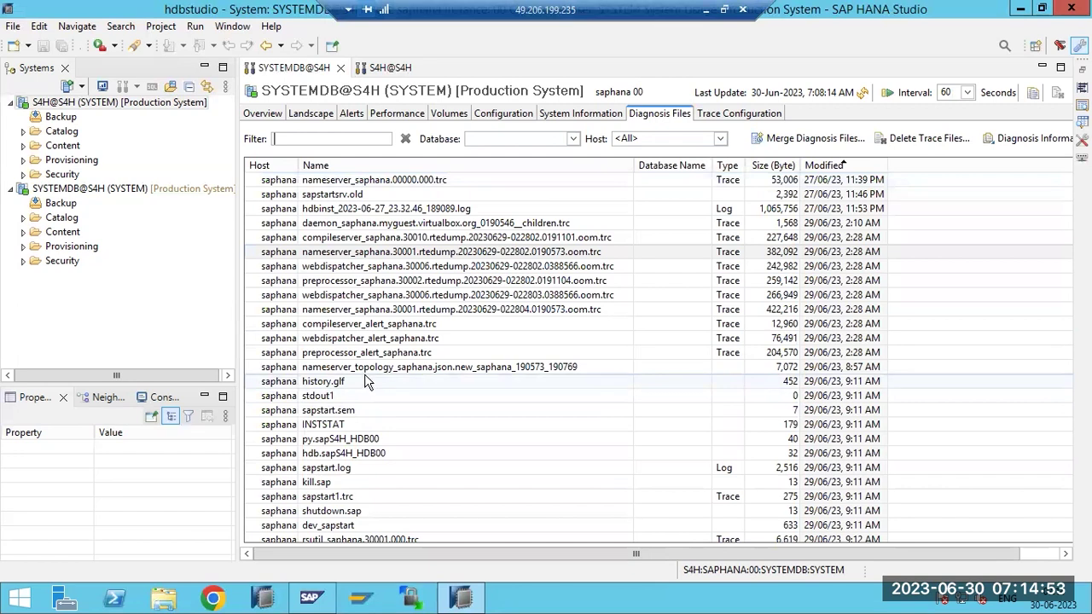
click(311, 116)
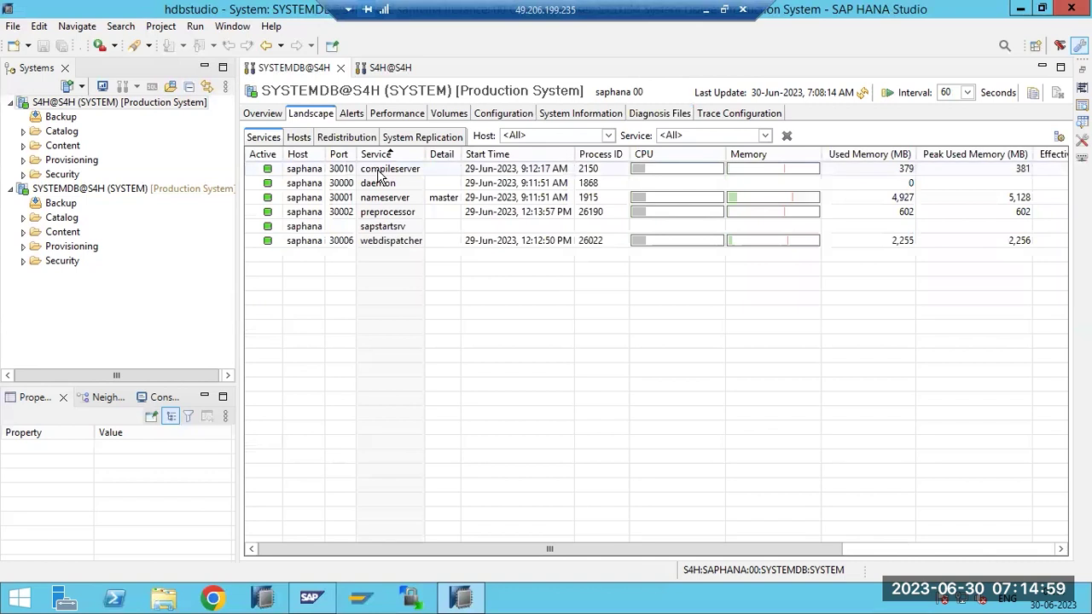
click(382, 244)
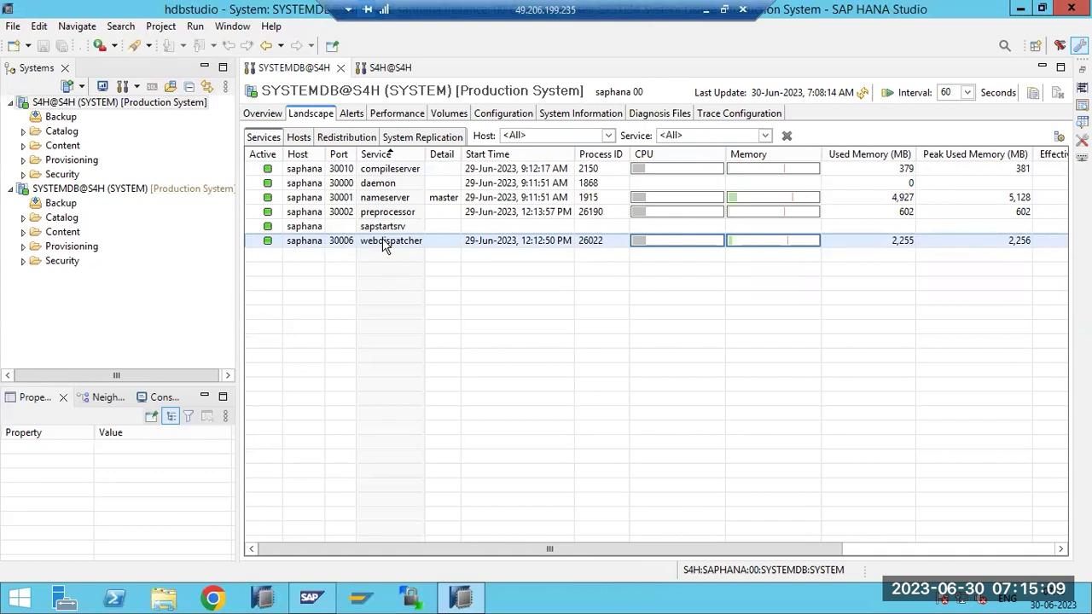
click(657, 115)
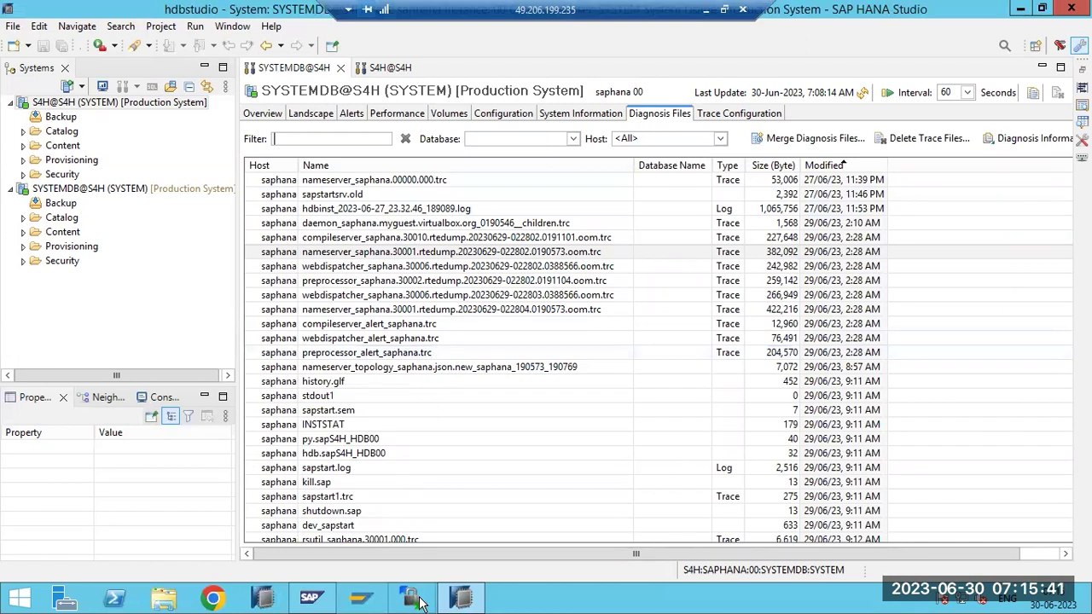
Open the saphana PuTTY session, maximised, and log in as root
click(461, 597)
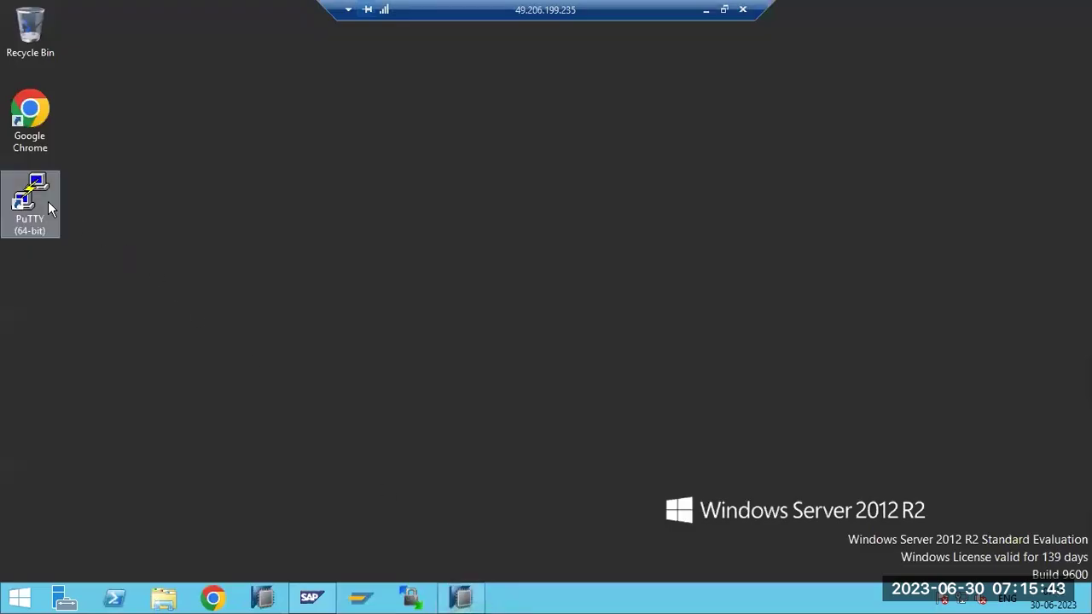
double_click(42, 201)
double_click(517, 351)
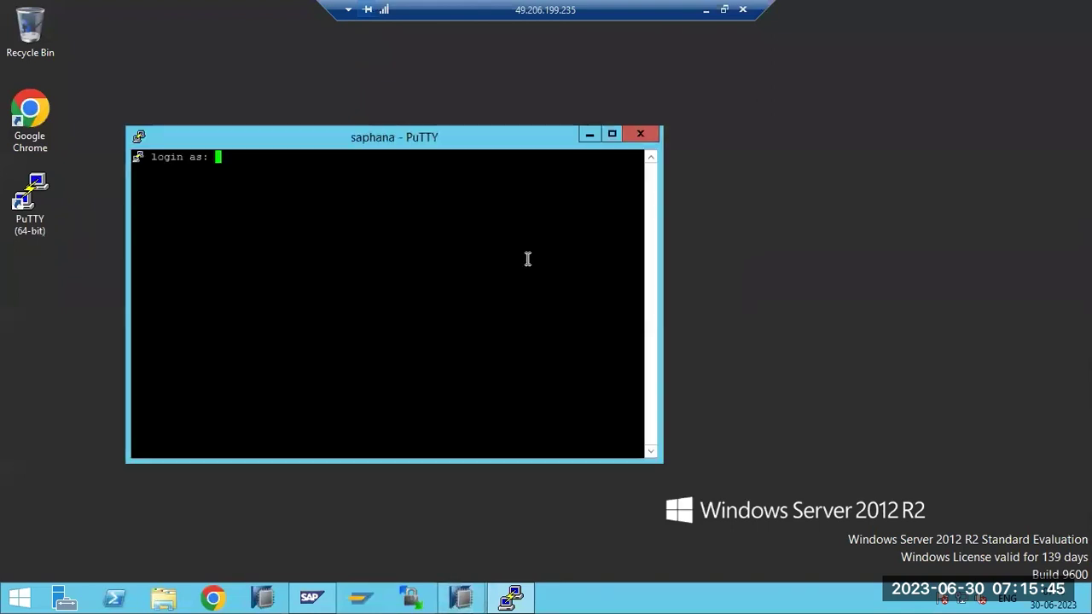
click(611, 133)
text(root)
key(Return)
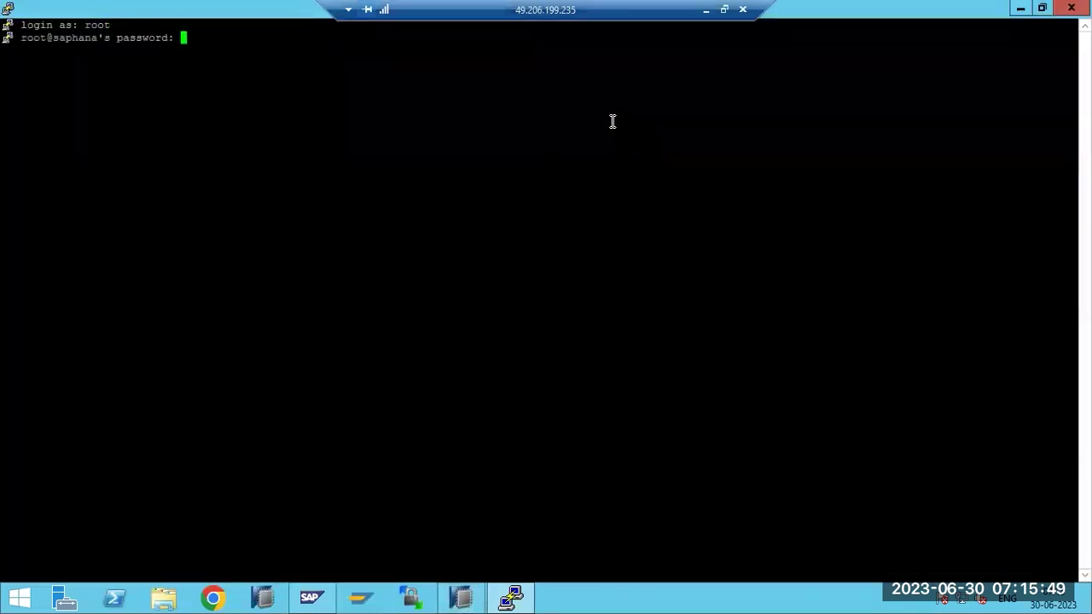
key(Return)
Change into the /usr/sap/S4H/HDB00/saphana/trace directory
text(c)
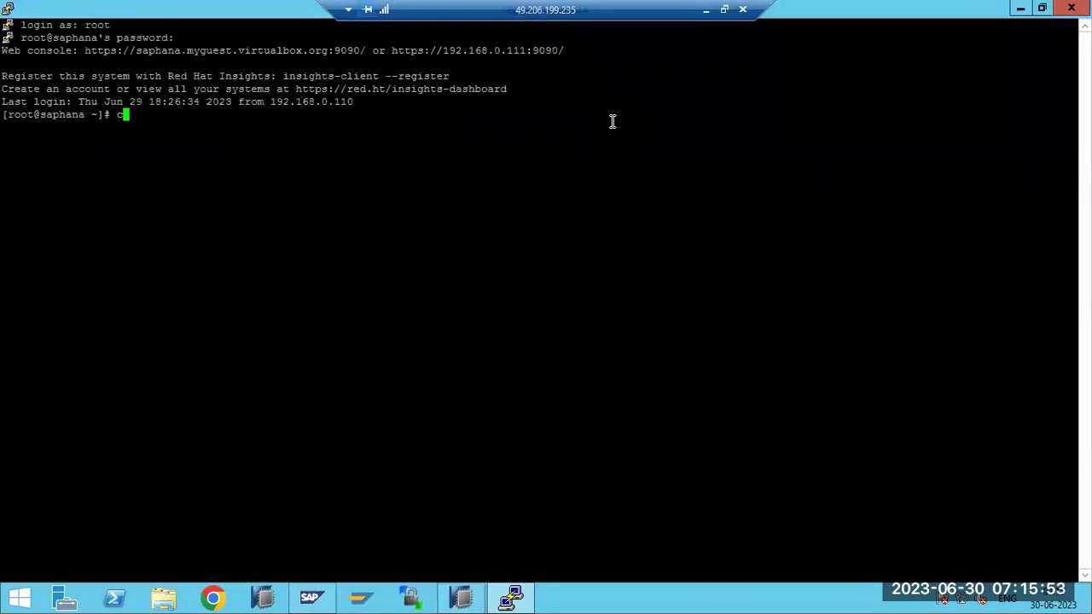
text(d /usr/sa)
key(ctrl+c)
text(cd /usr/sa)
key(Tab)
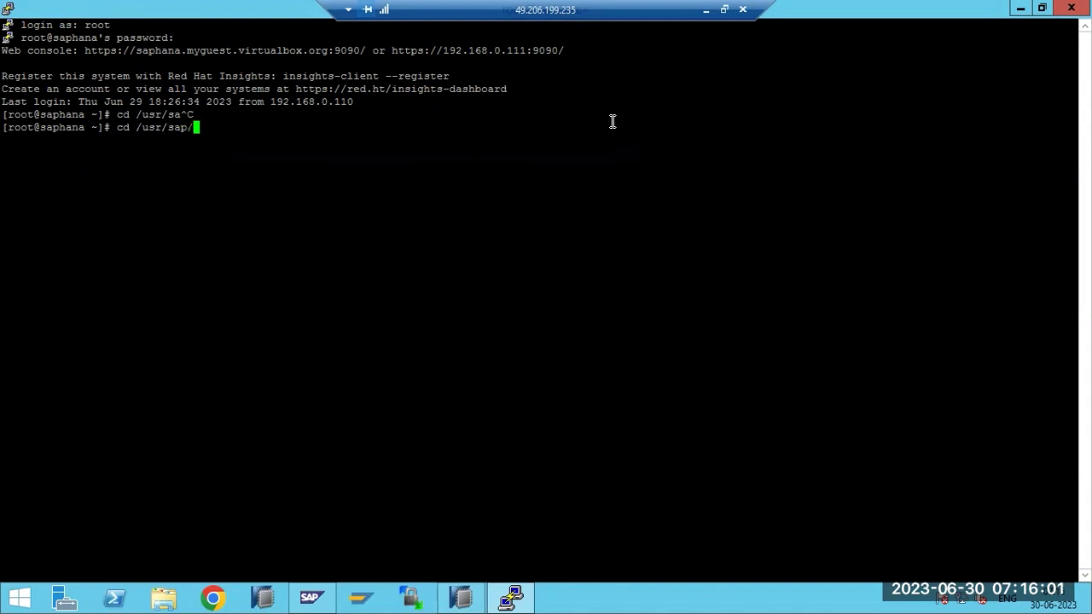
text(S4H/HDB00/)
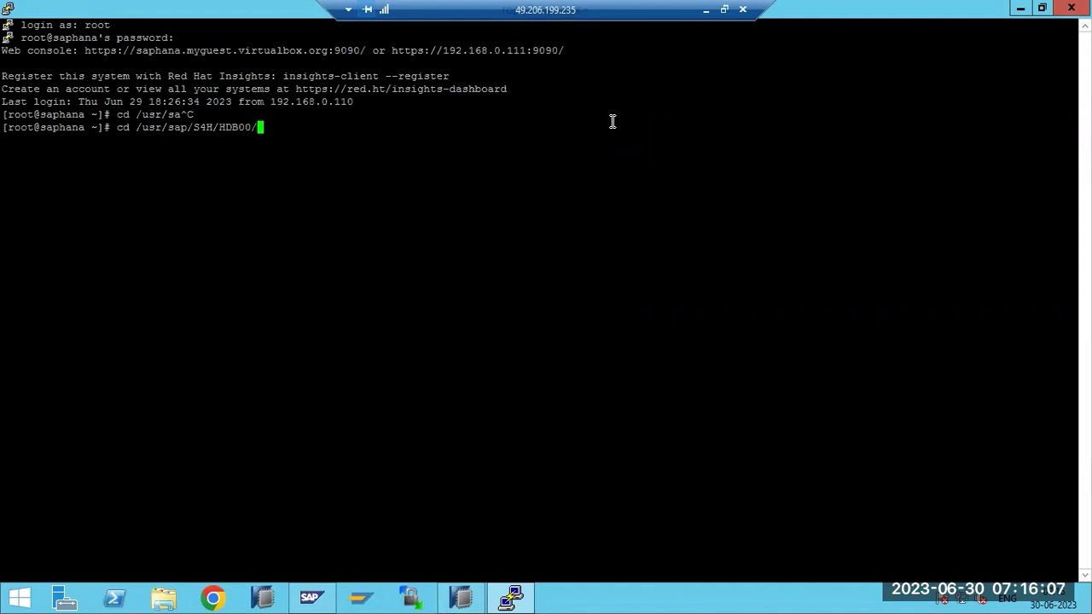
text(saphana/)
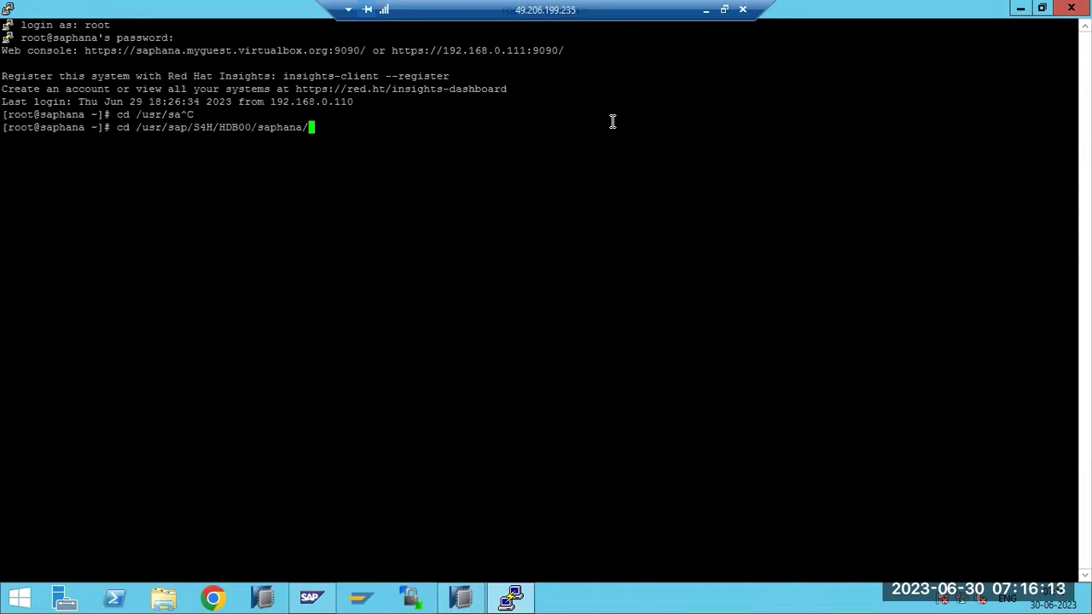
text(trace)
key(Return)
List the trace files sorted by modification time with ls -ltr, then minimise PuTTY
text(ls -ltr)
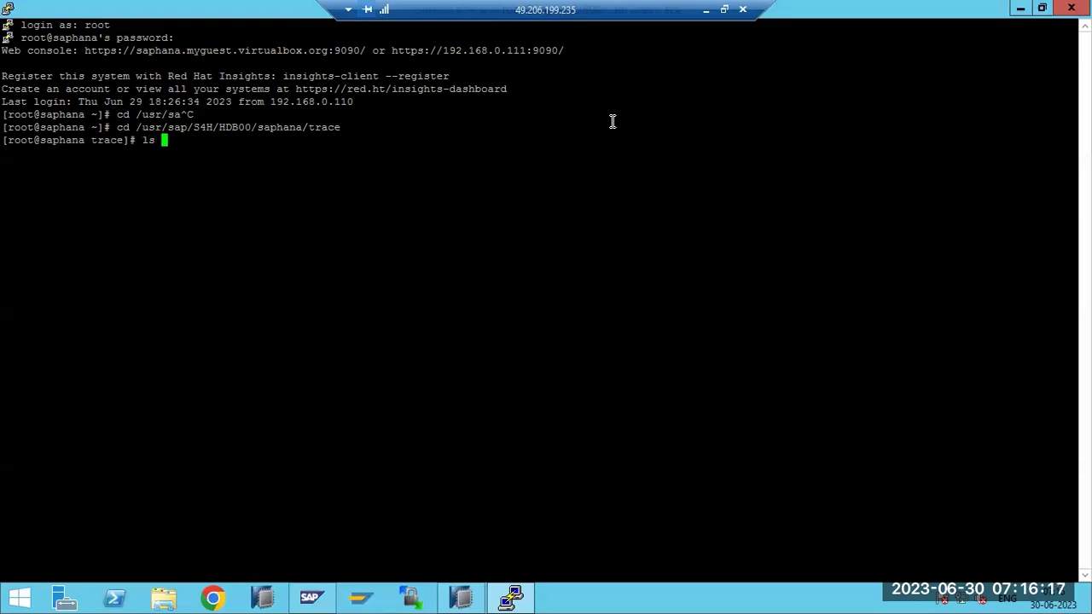
key(Return)
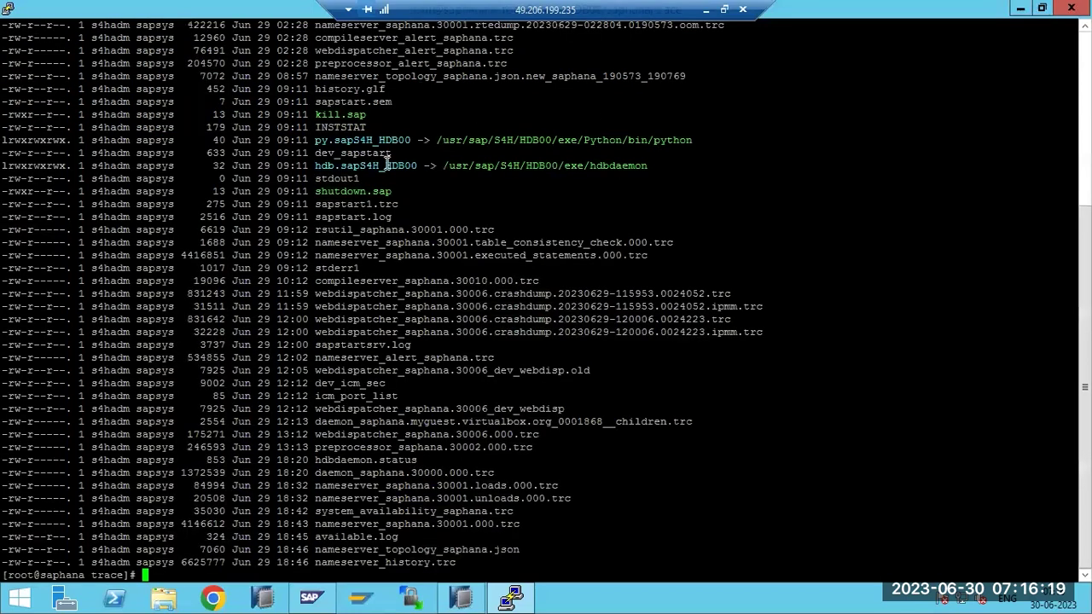
click(511, 597)
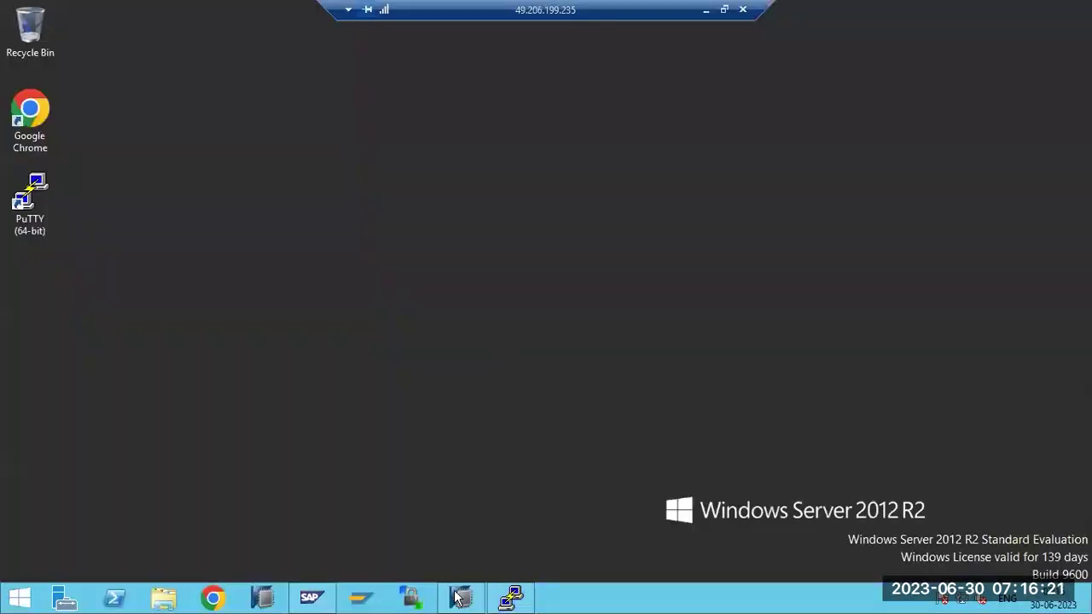
Compare the terminal's trace file listing with HANA Studio's diagnosis files, such as the oom traces
click(459, 598)
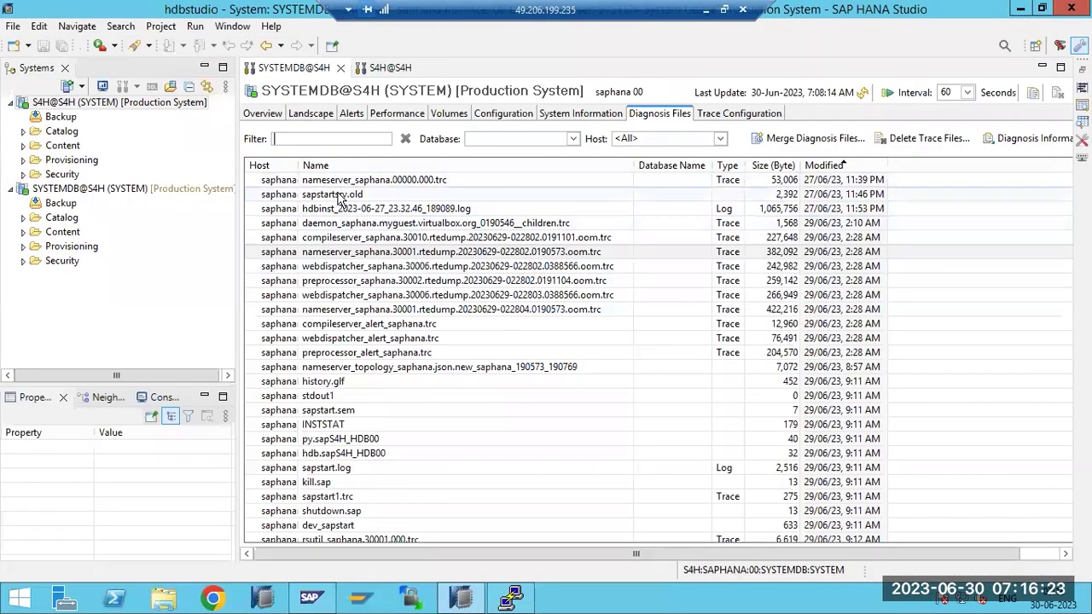
key(alt+Tab)
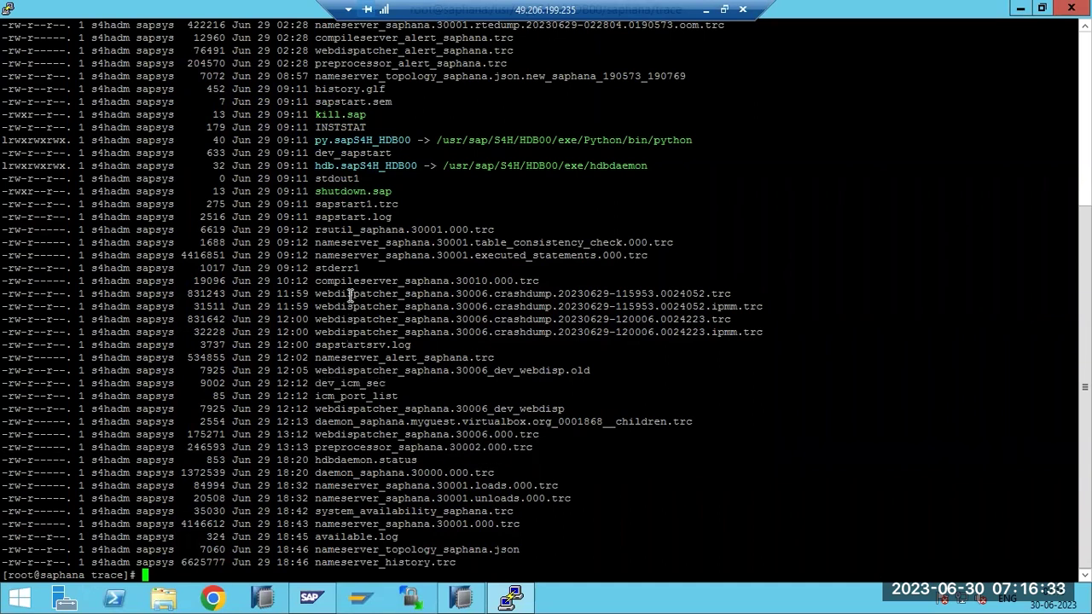
drag(465, 570, 30, 248)
drag(7, 158, 6, 150)
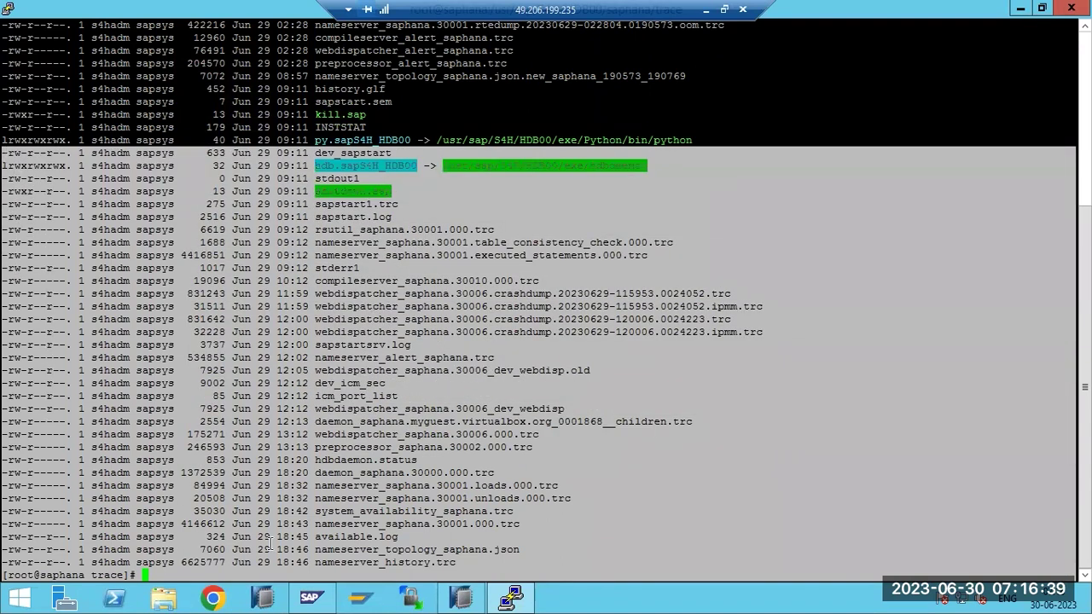
click(461, 597)
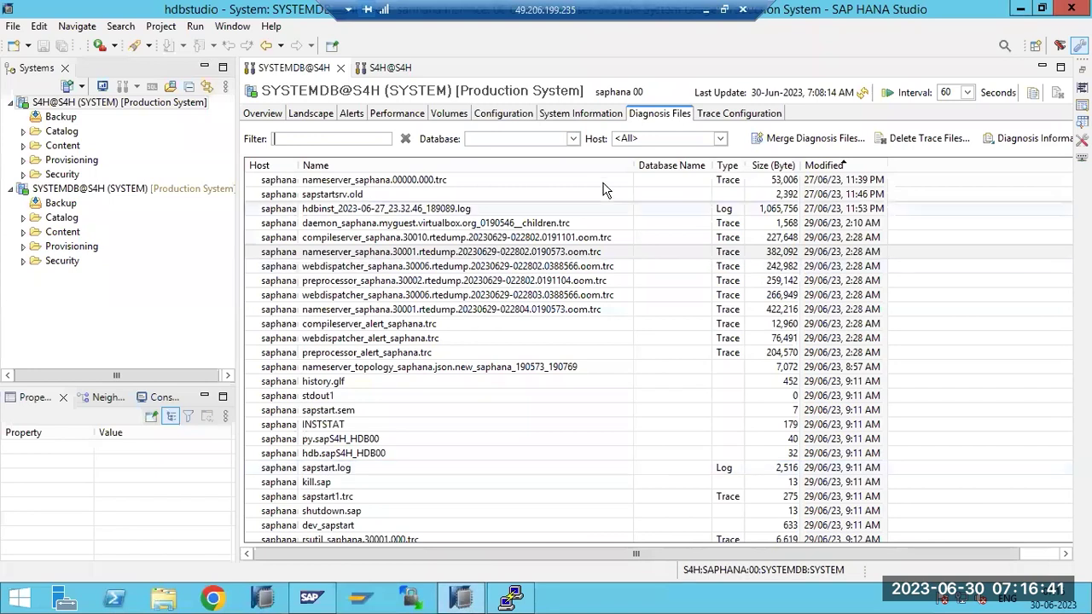
click(333, 267)
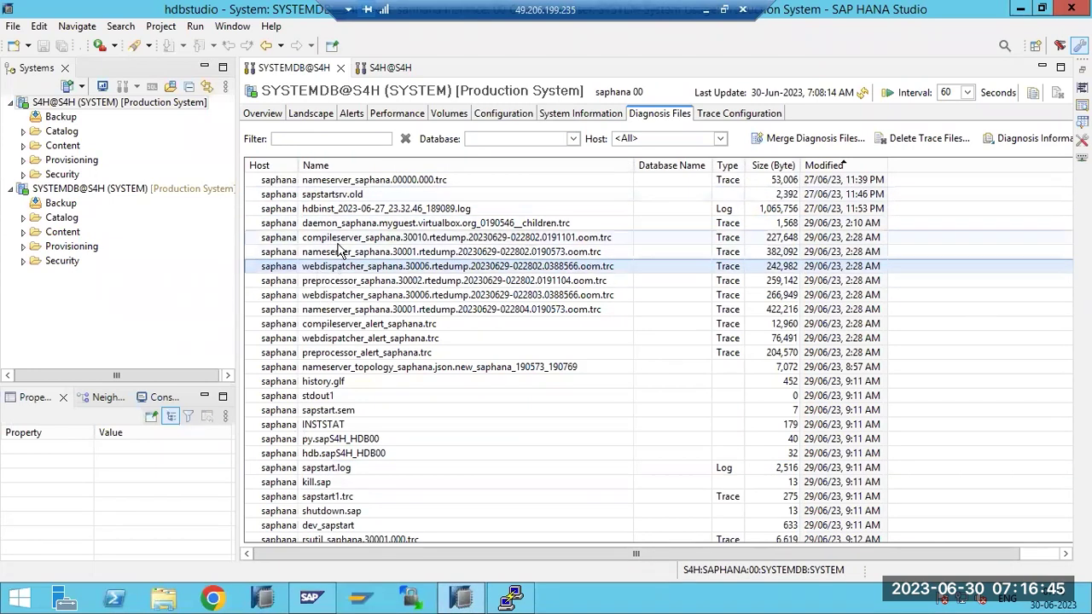
click(338, 243)
key(alt+Tab)
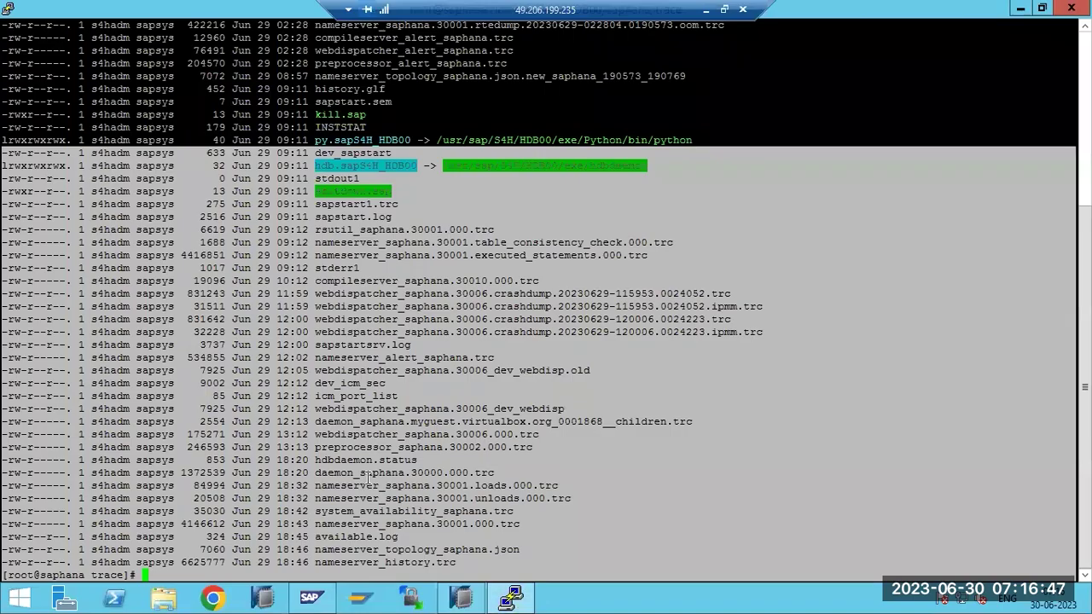
click(367, 496)
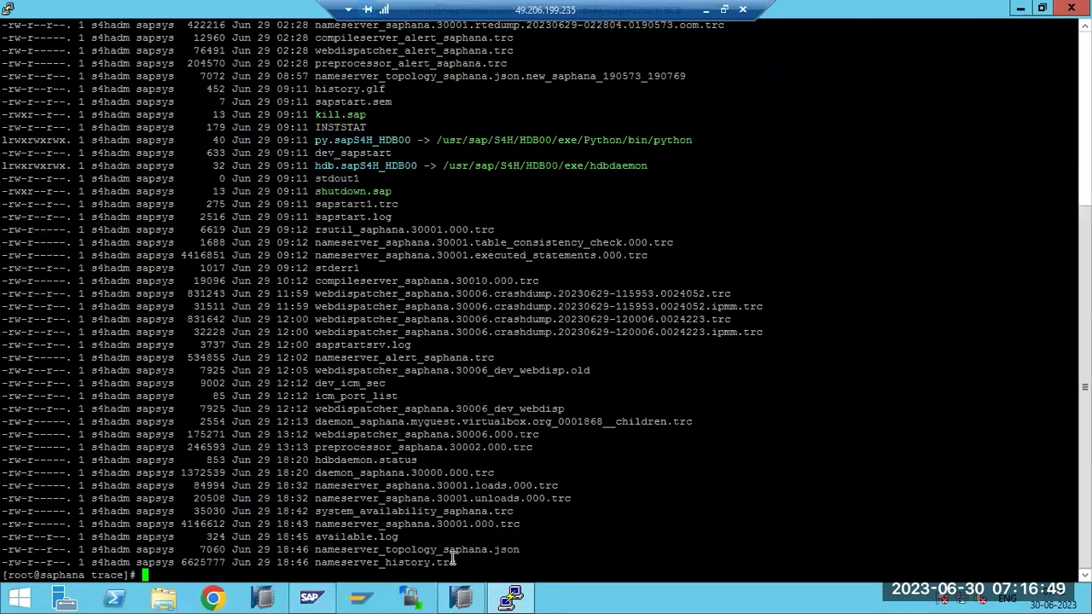
Run pwd to confirm the /usr/sap/S4H/HDB00/saphana/trace path, then return to HANA Studio
text(ppw^C)
key(ctrl+c)
text(pwd)
key(Return)
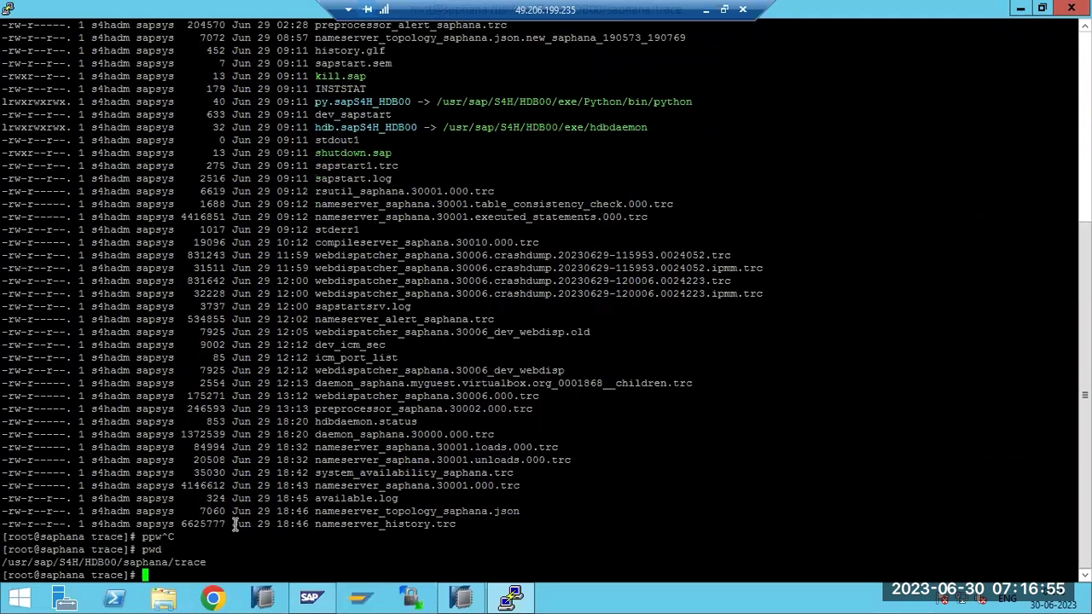
double_click(165, 559)
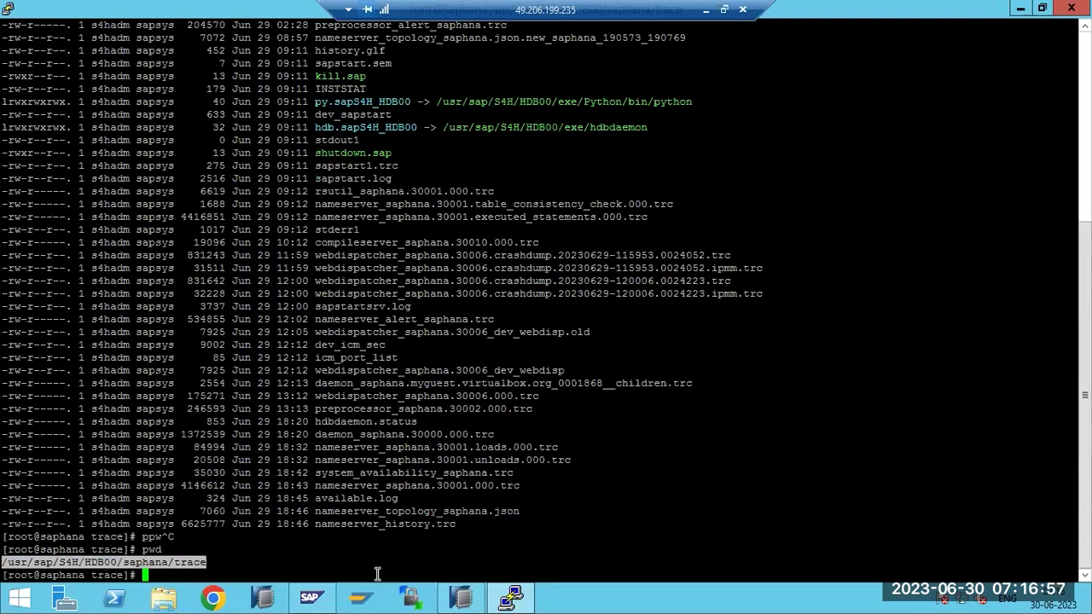
click(512, 597)
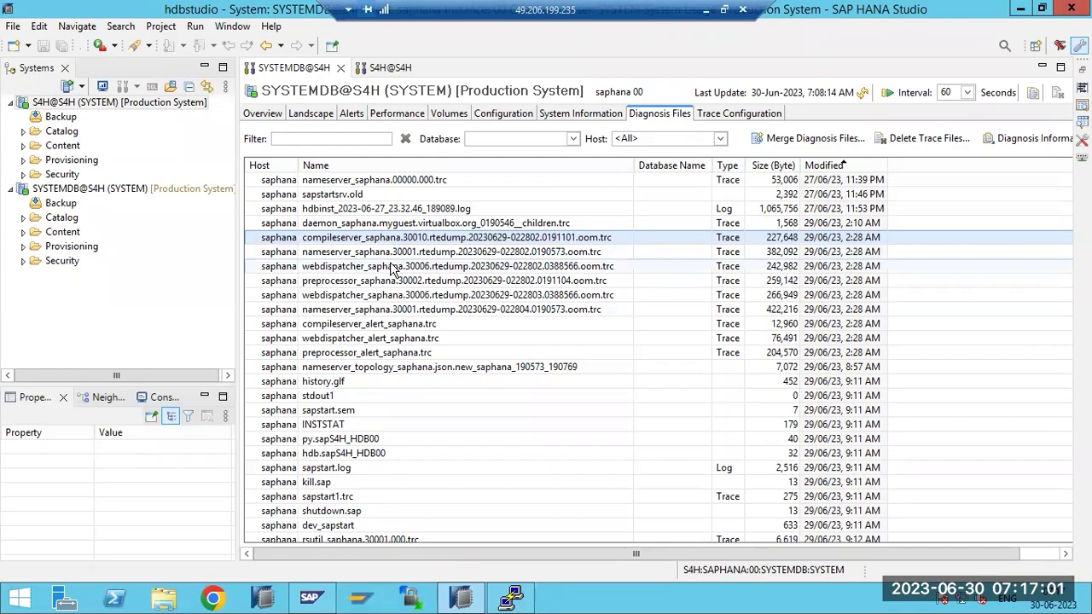
click(510, 597)
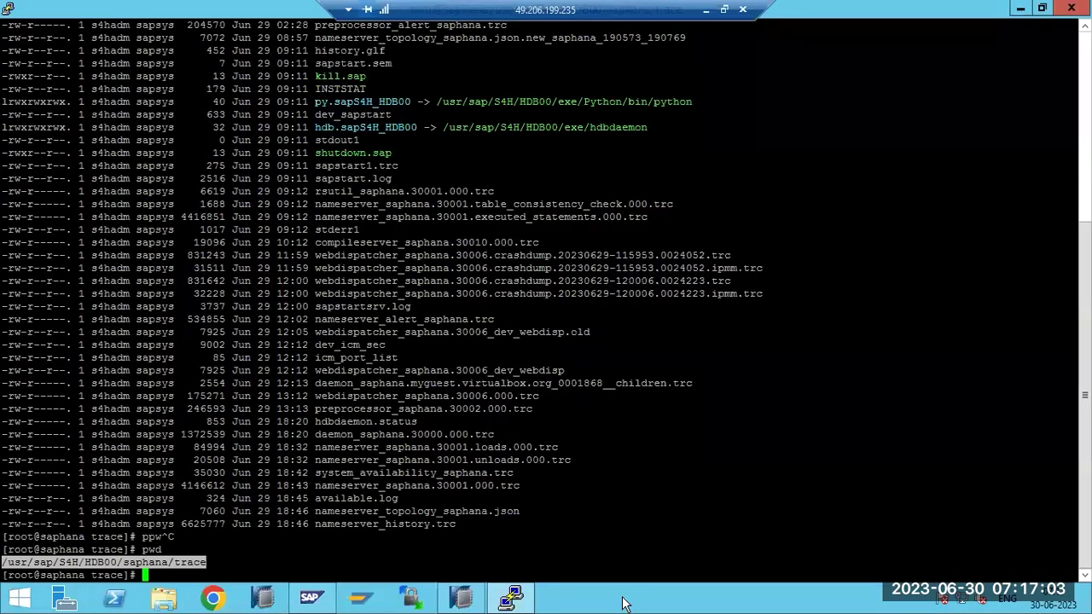
click(529, 601)
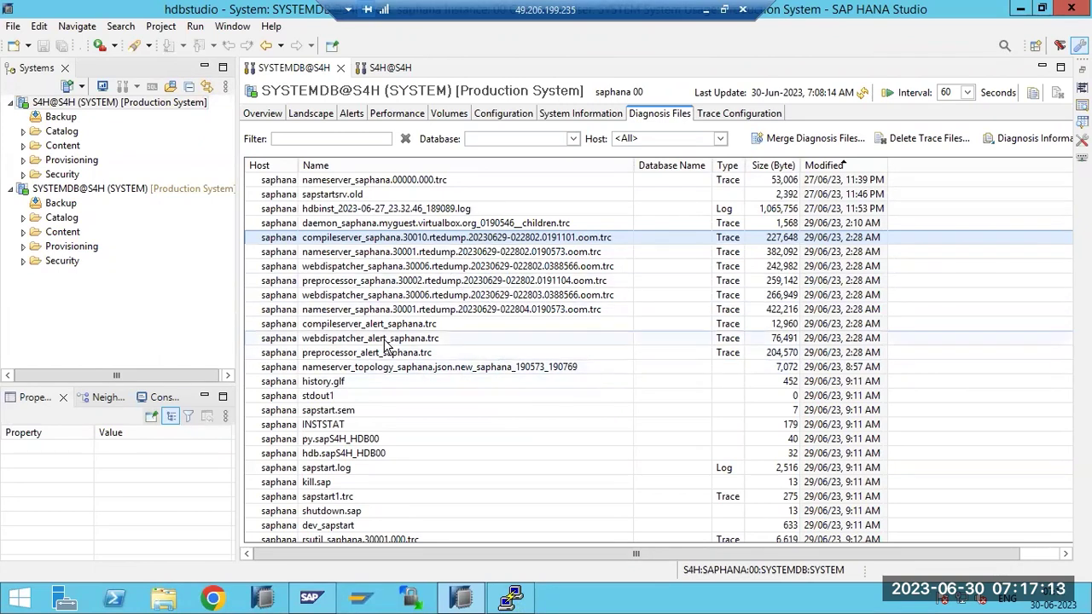
scroll(382, 393, down, 8)
scroll(381, 393, down, 1)
scroll(381, 393, up, 9)
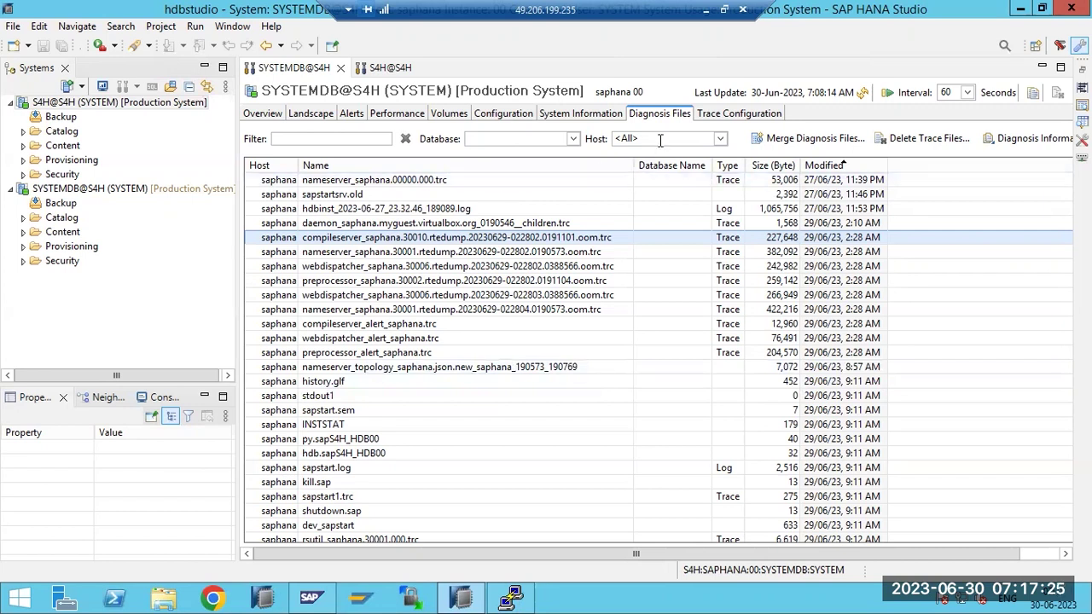
click(719, 120)
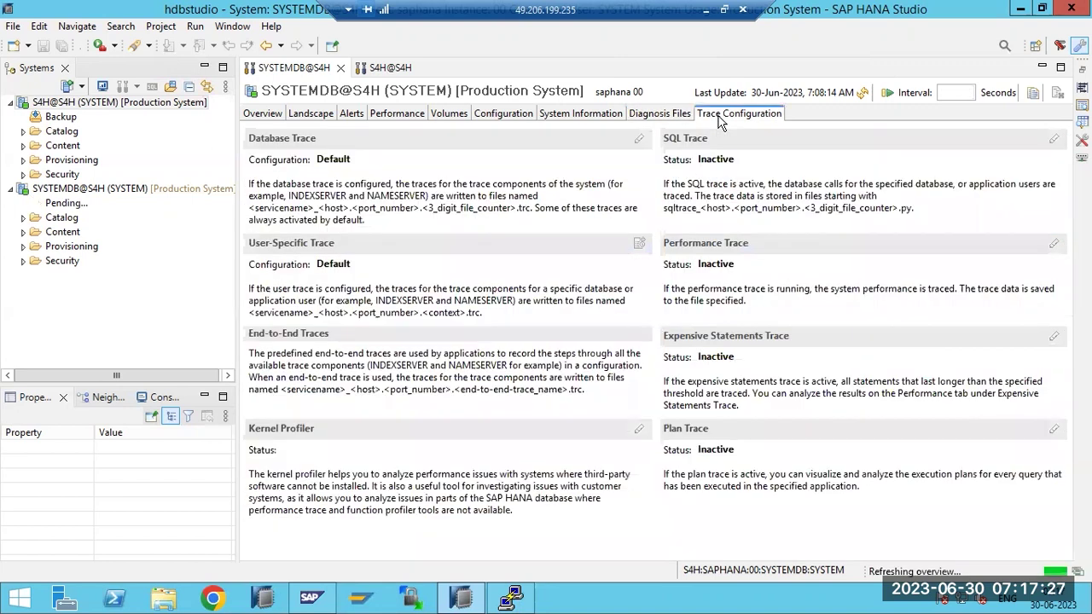
click(656, 118)
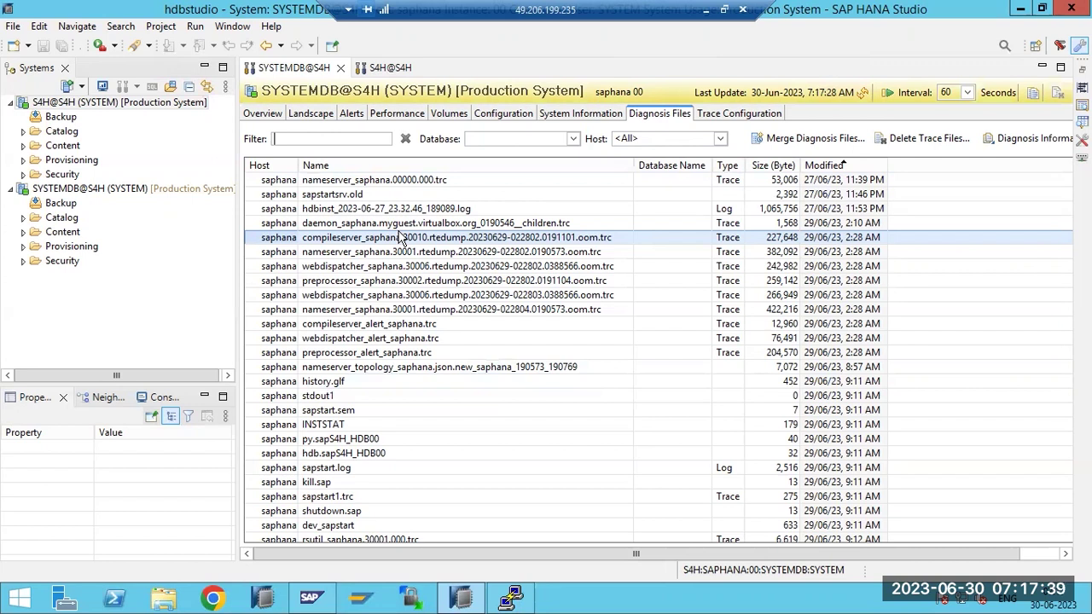
click(717, 115)
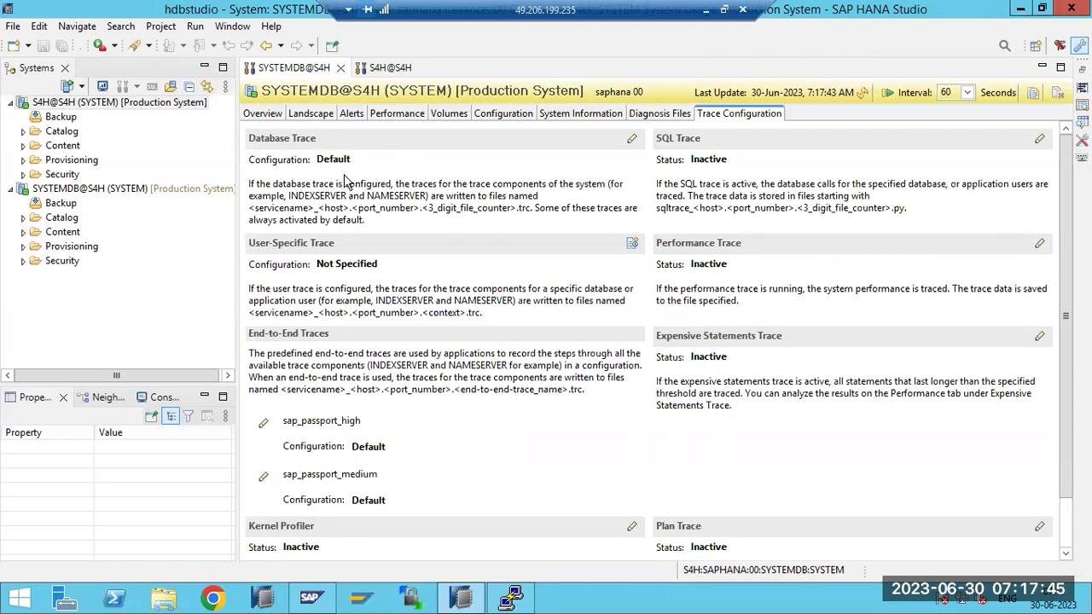
click(644, 113)
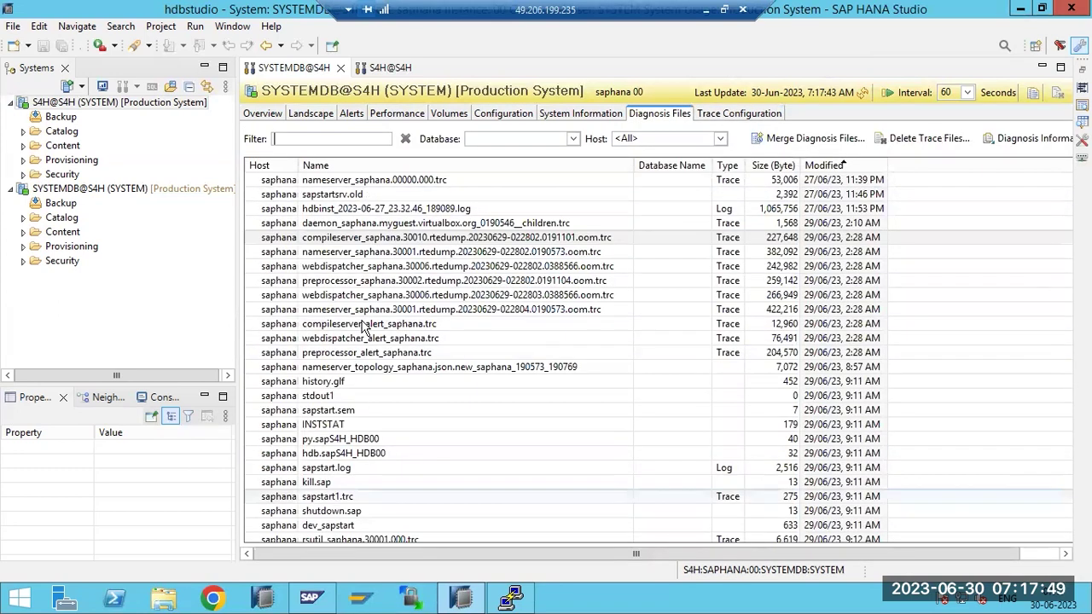
click(750, 120)
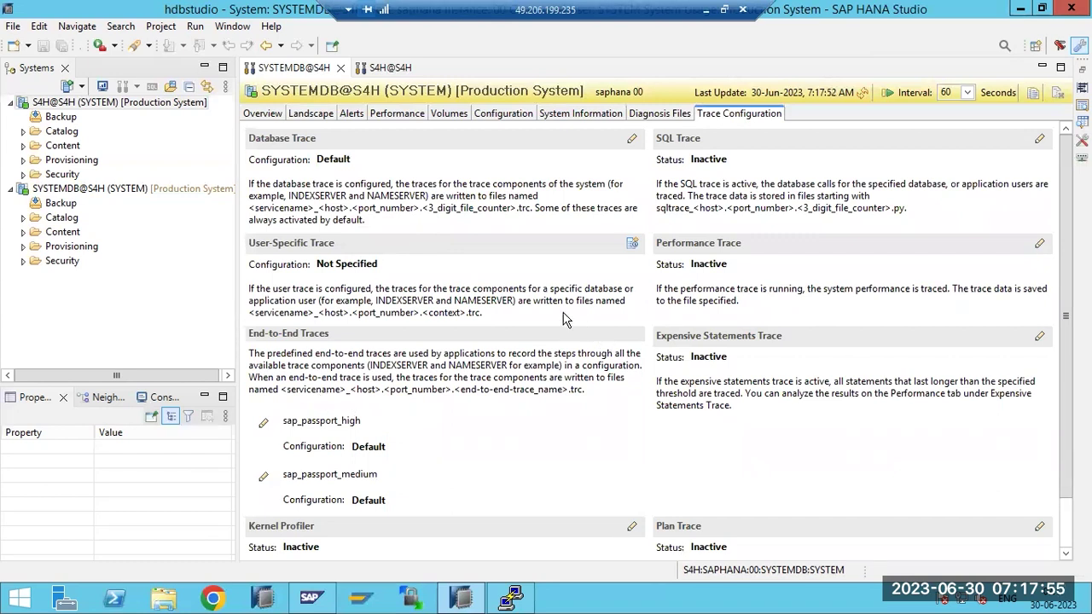
click(631, 243)
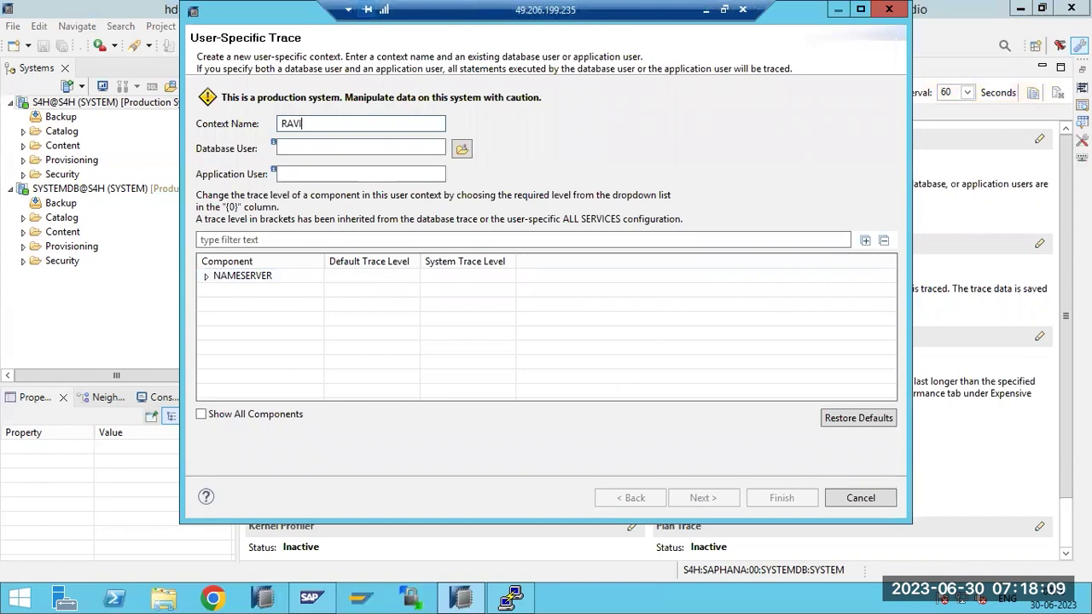
Create a user-specific trace context with a database user, an application user and the NAMESERVER component
click(360, 145)
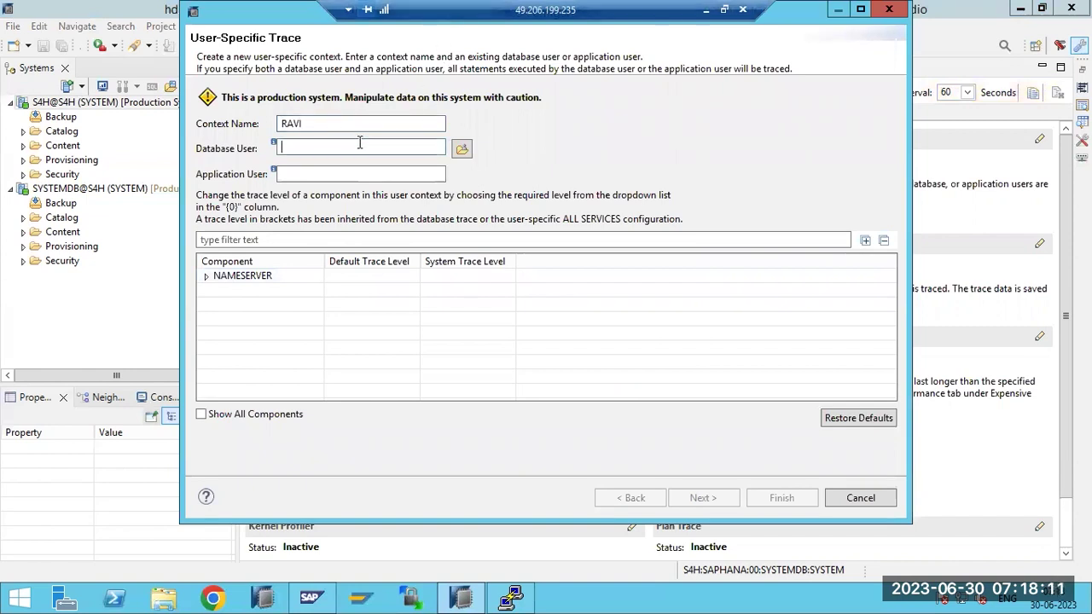
text(RAVI)
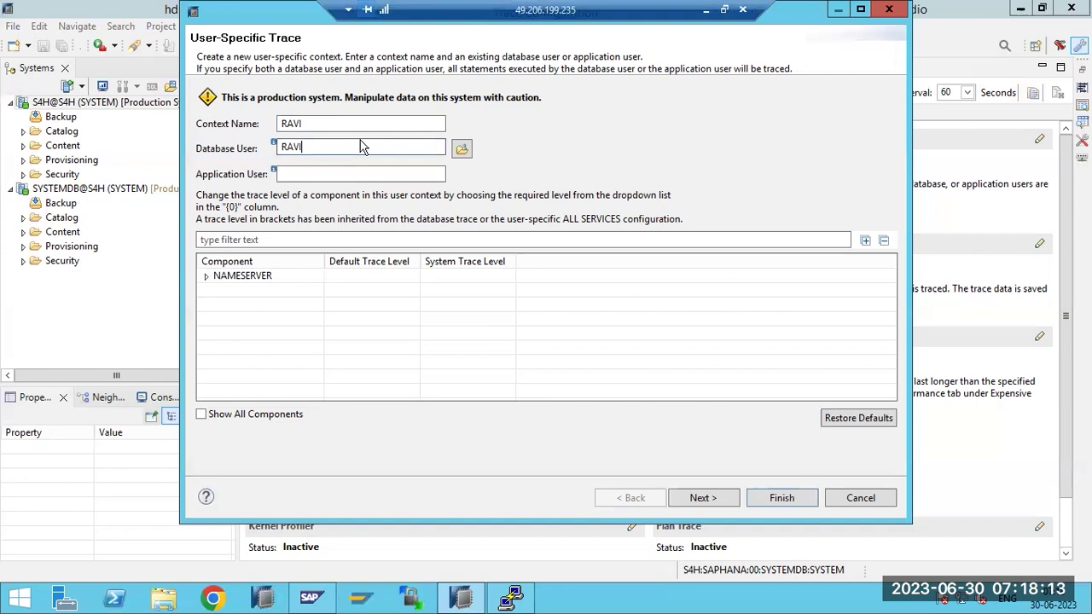
click(355, 124)
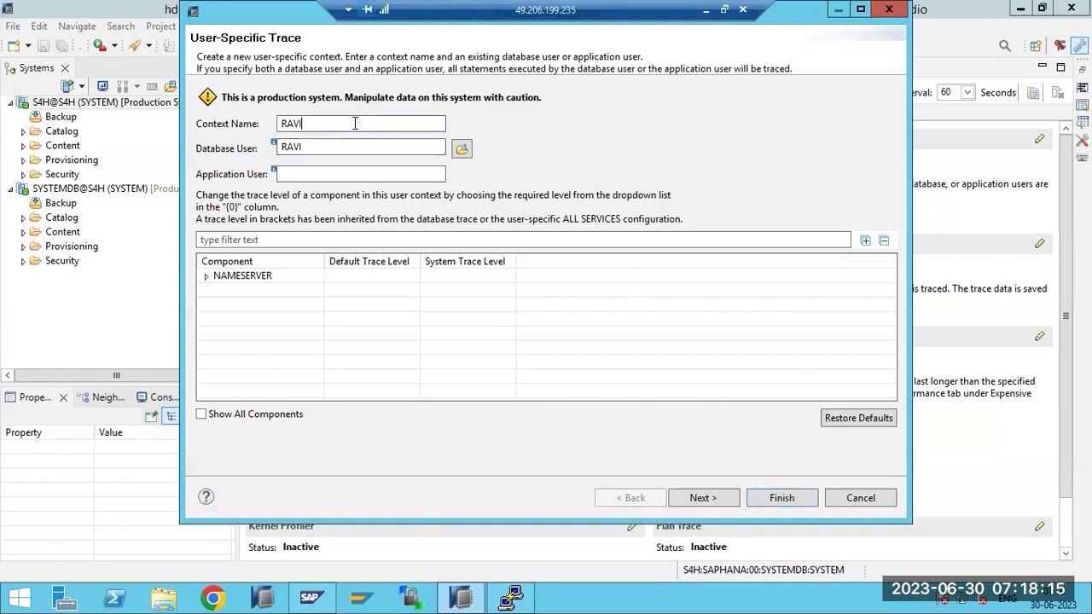
text(LOGS)
click(294, 171)
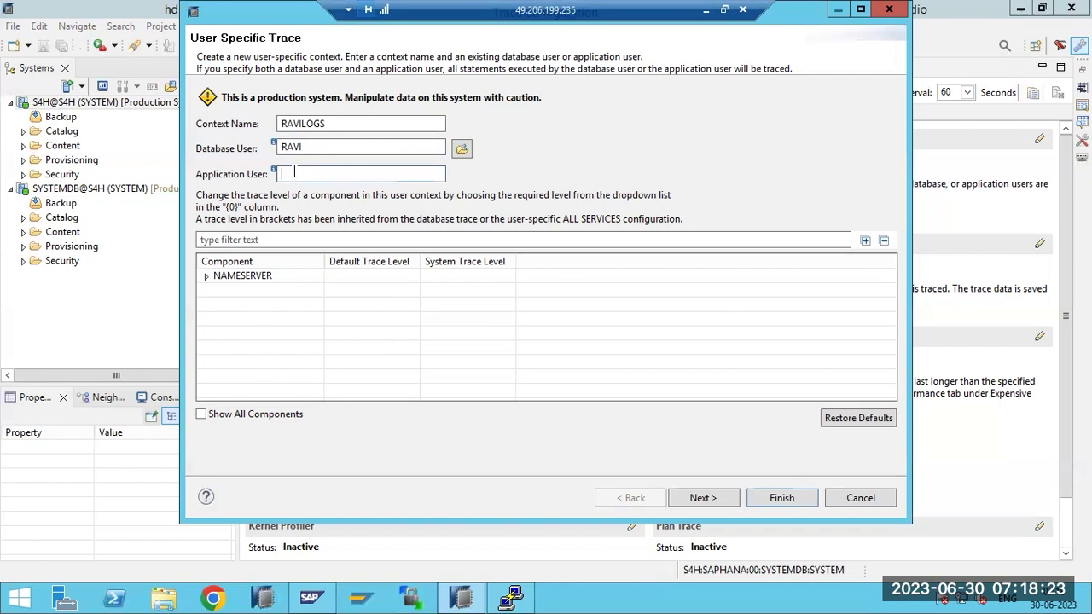
text(RAVI)
click(266, 278)
click(697, 499)
click(770, 499)
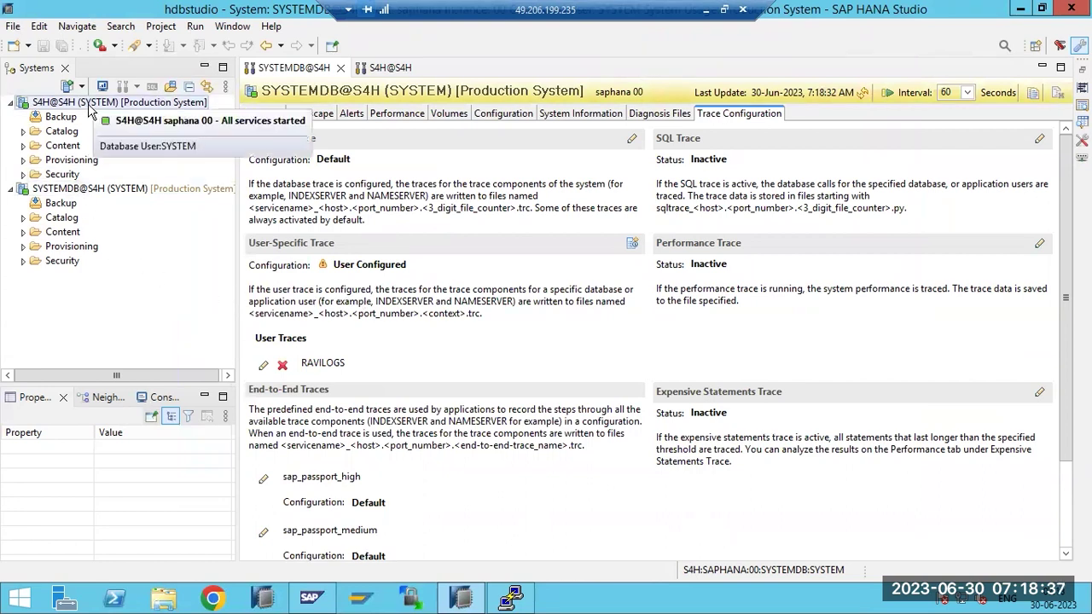
click(646, 119)
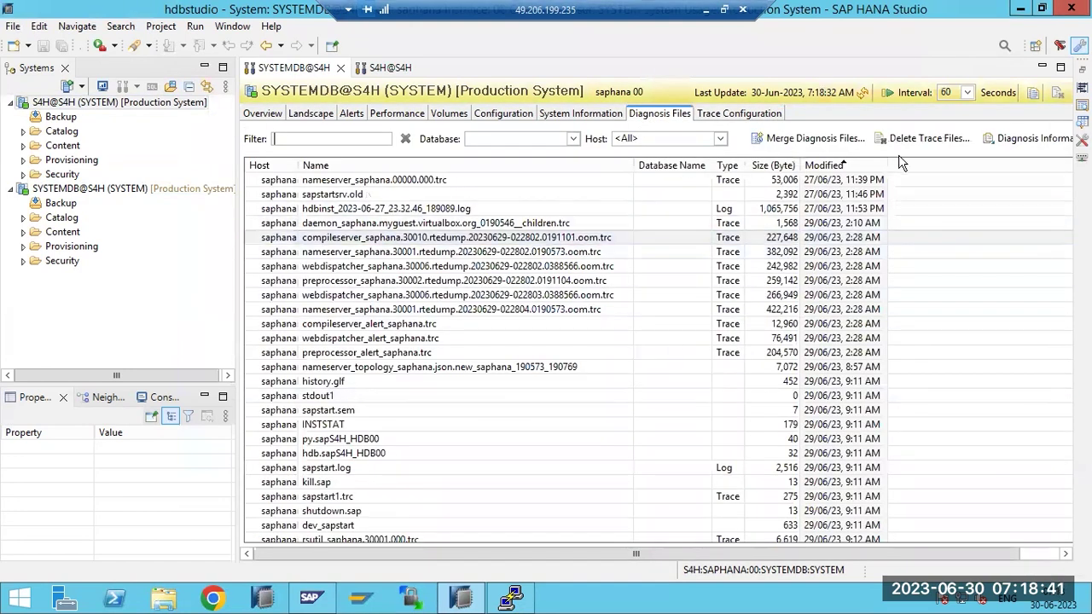
click(865, 93)
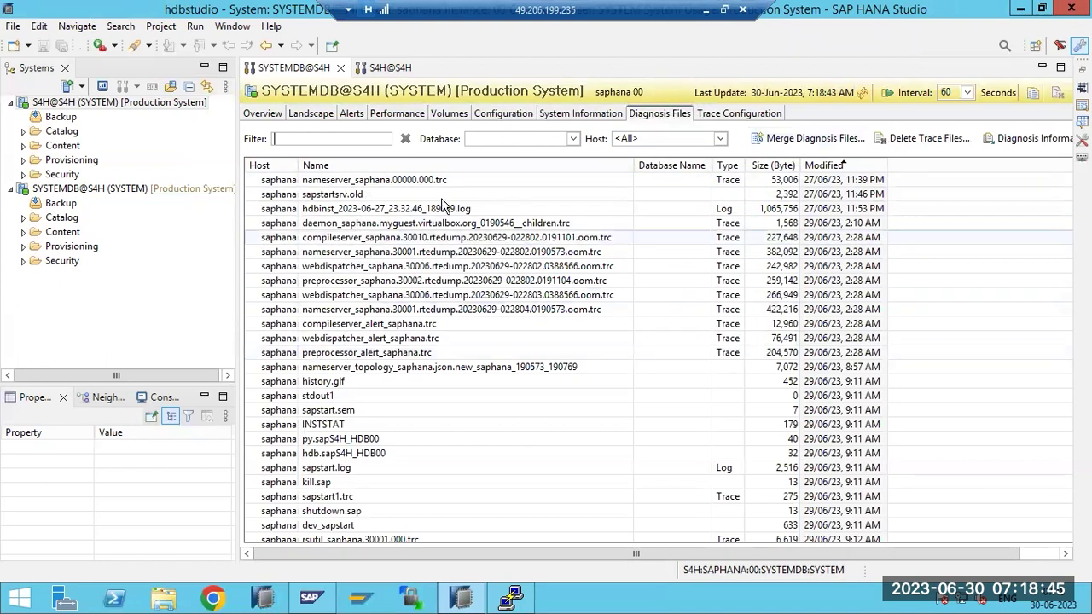
click(727, 118)
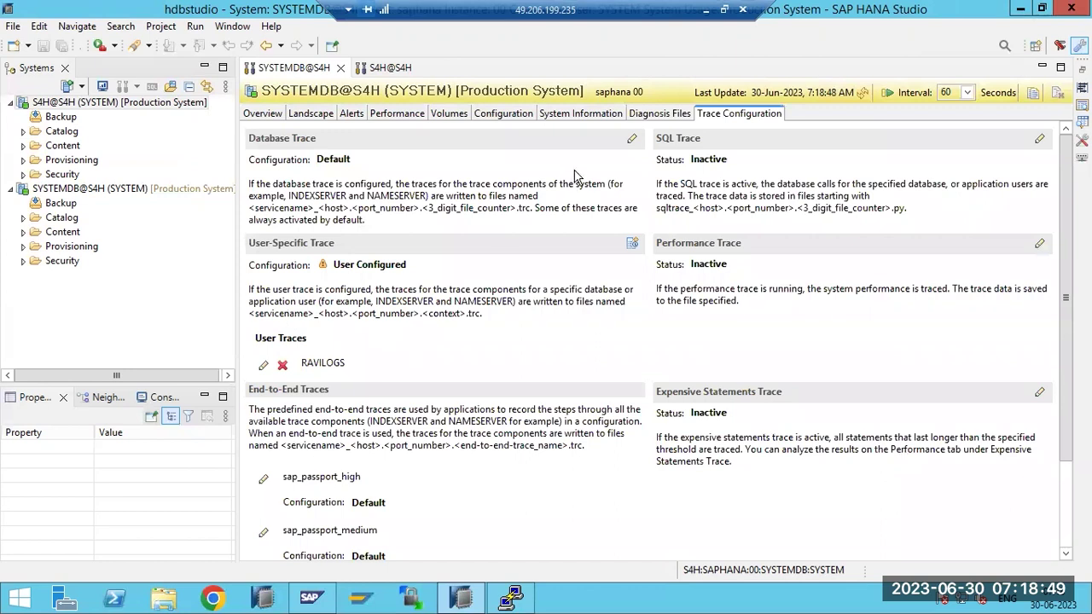
click(649, 119)
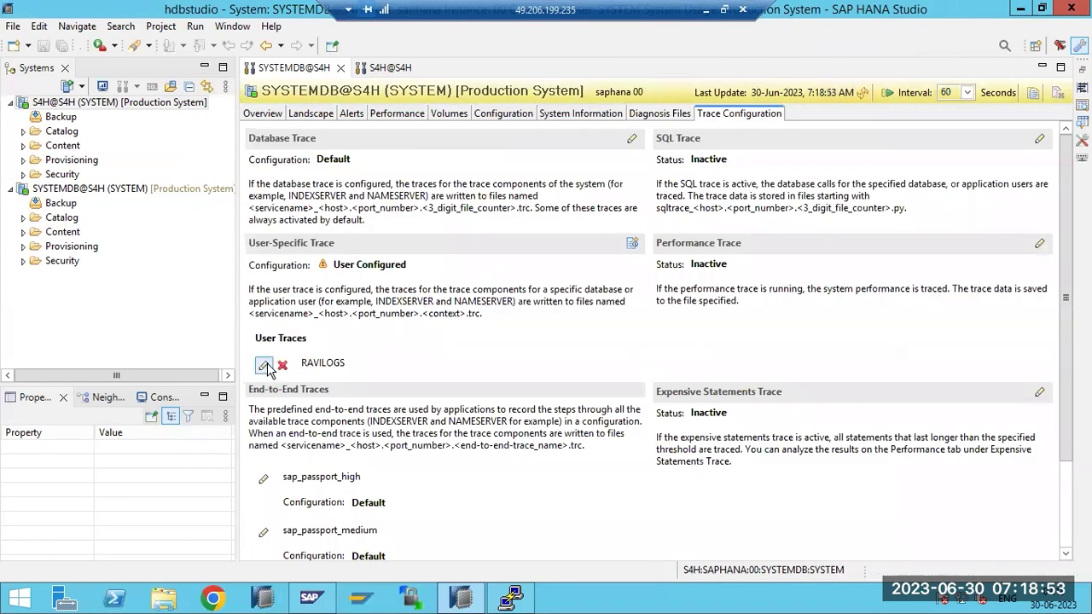
click(266, 368)
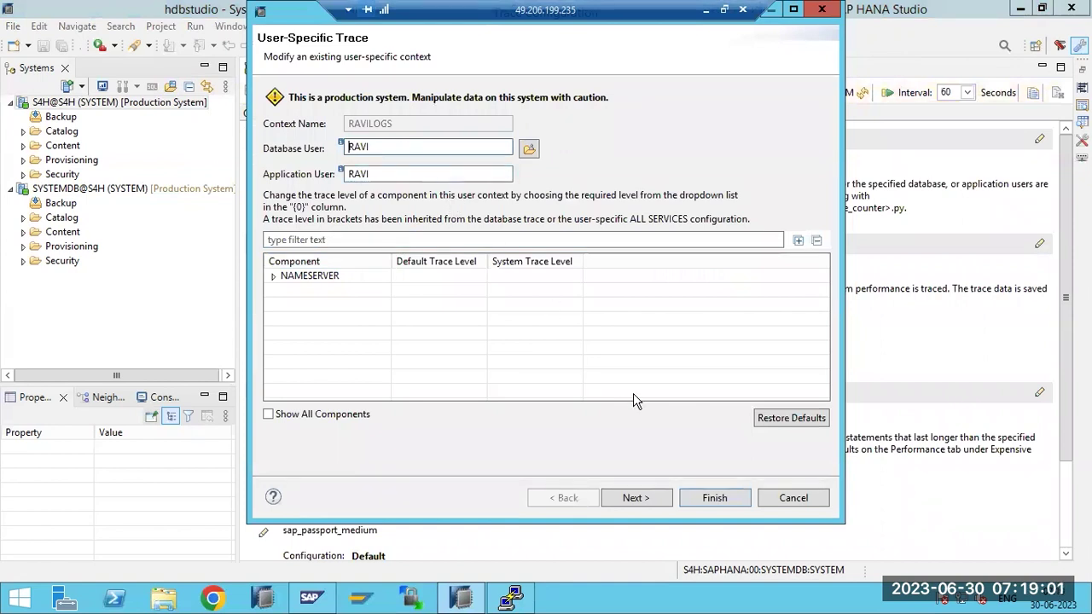
click(793, 499)
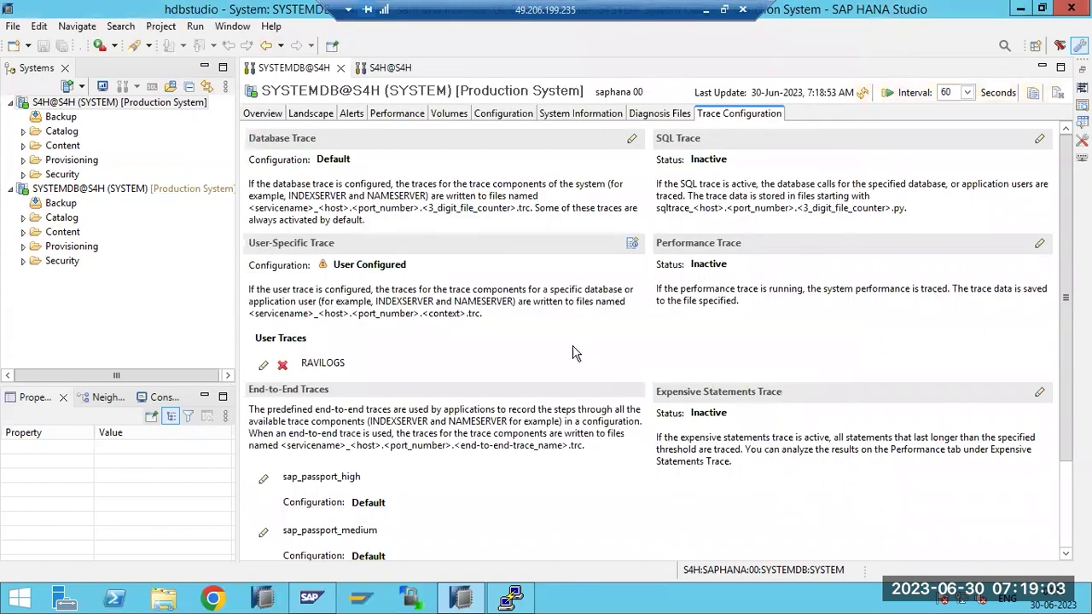
click(283, 364)
click(603, 305)
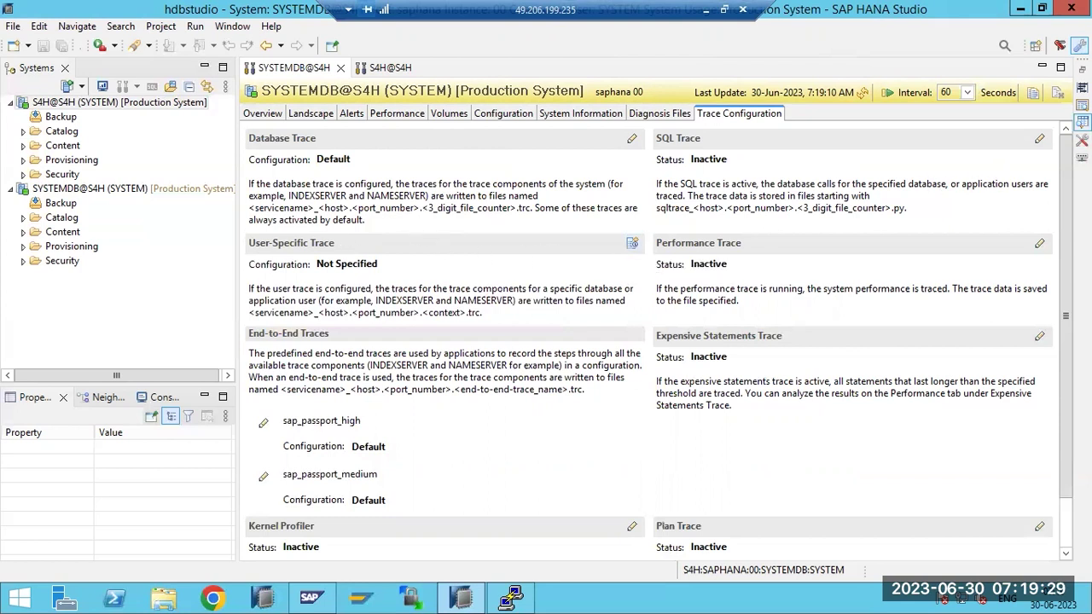
Set the SQL trace to Active, filtered by Application User to one named user
click(1039, 138)
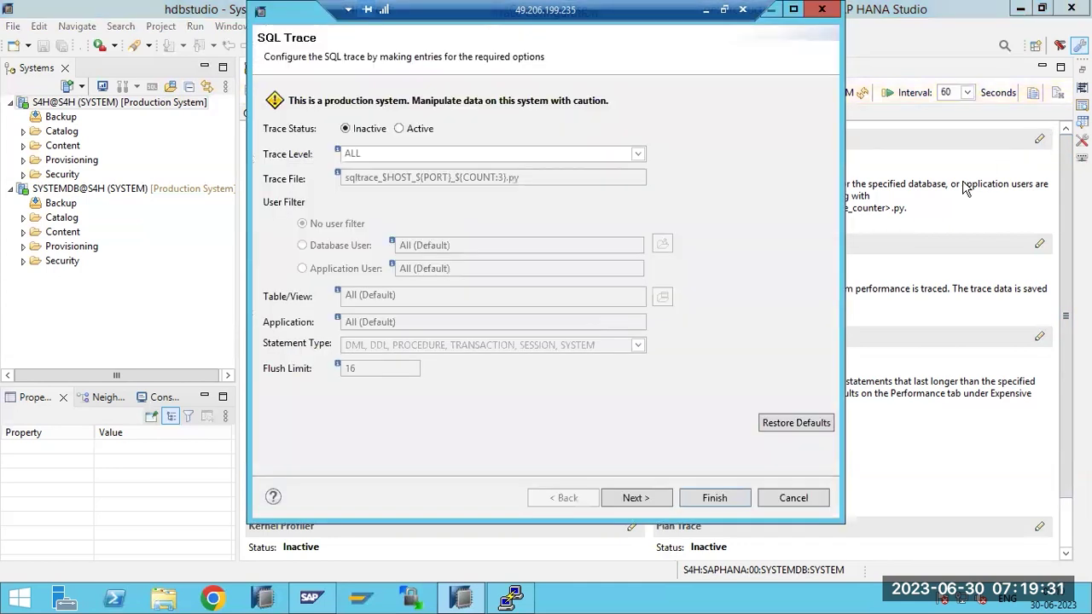
click(424, 130)
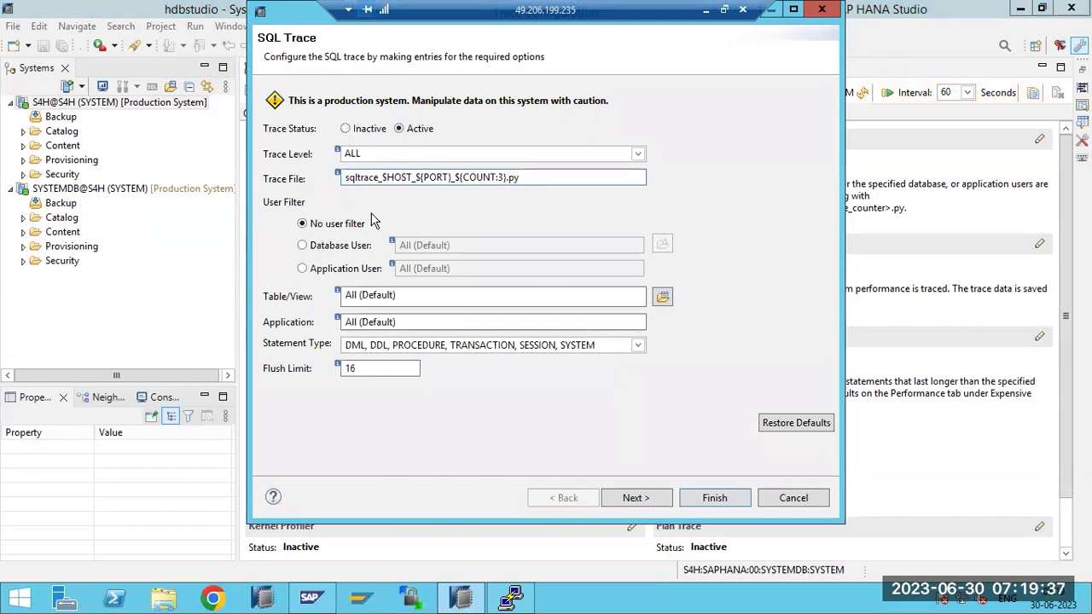
click(341, 269)
click(466, 271)
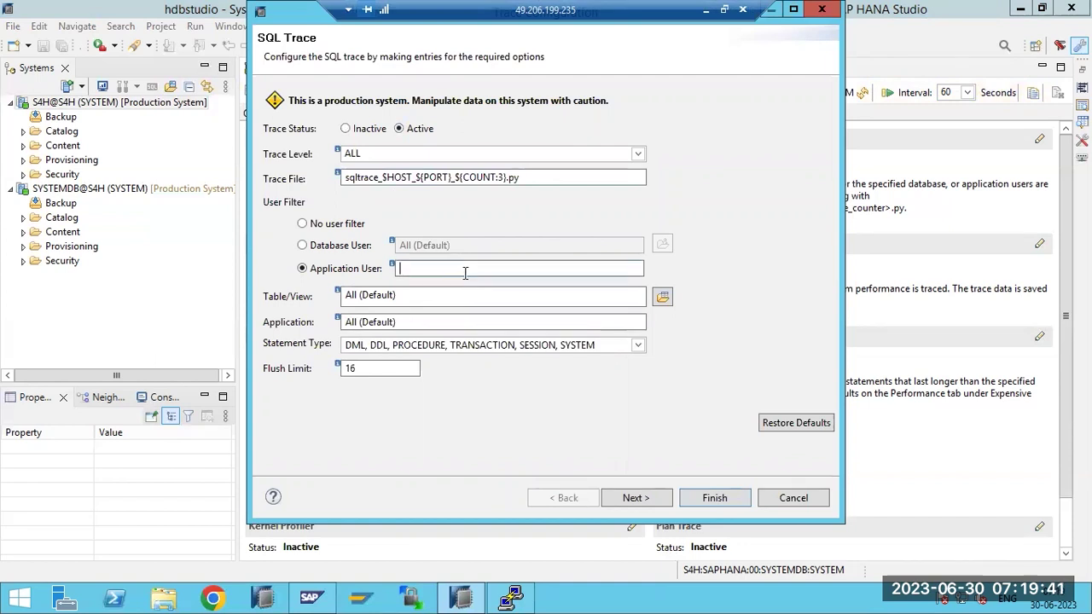
text(BH)
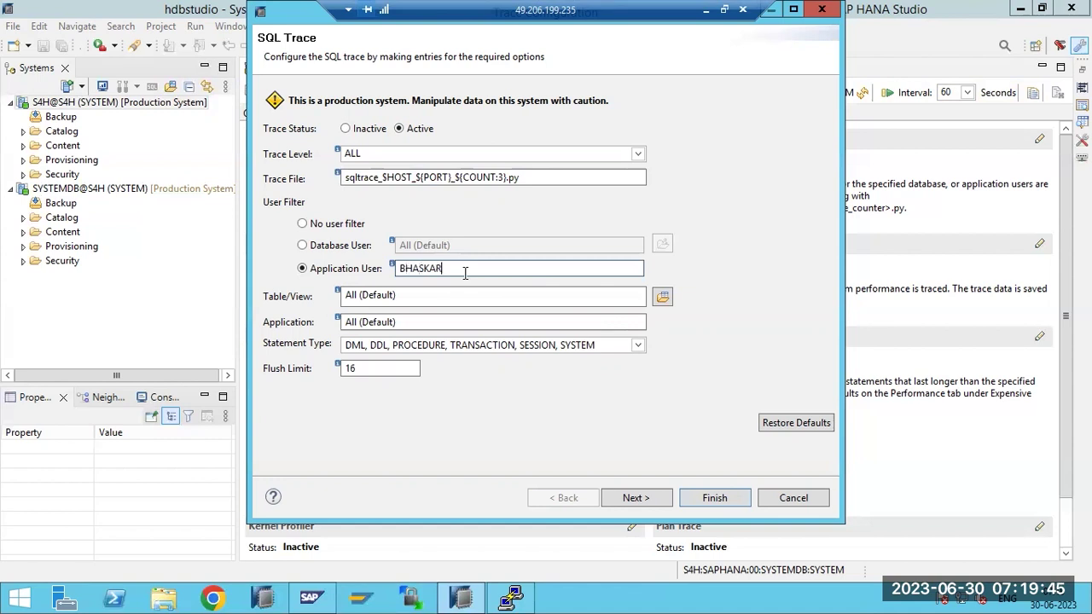
text(ASKAR)
click(634, 498)
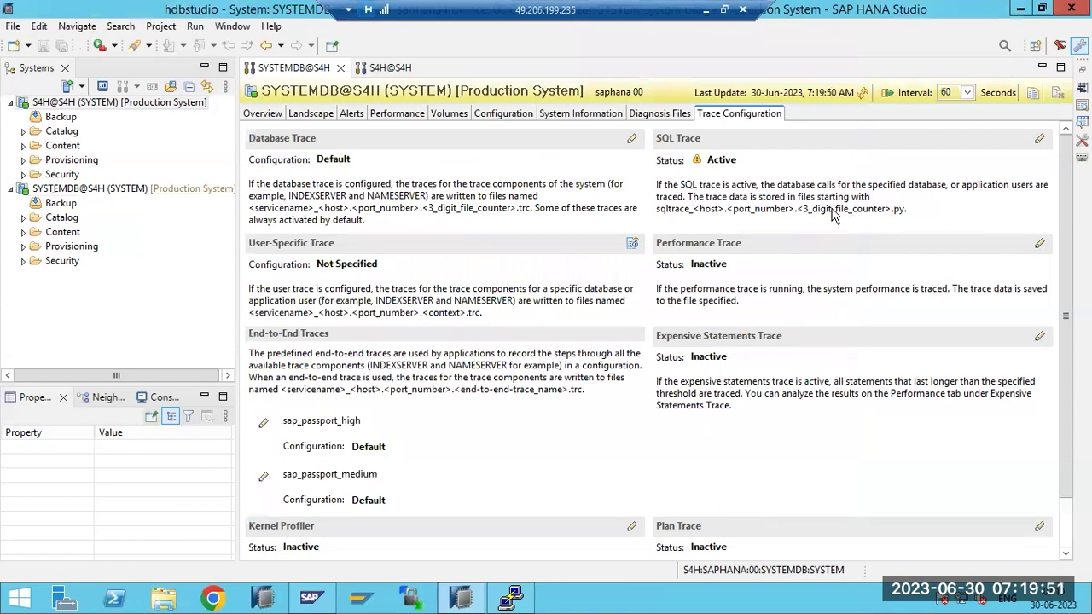
click(668, 114)
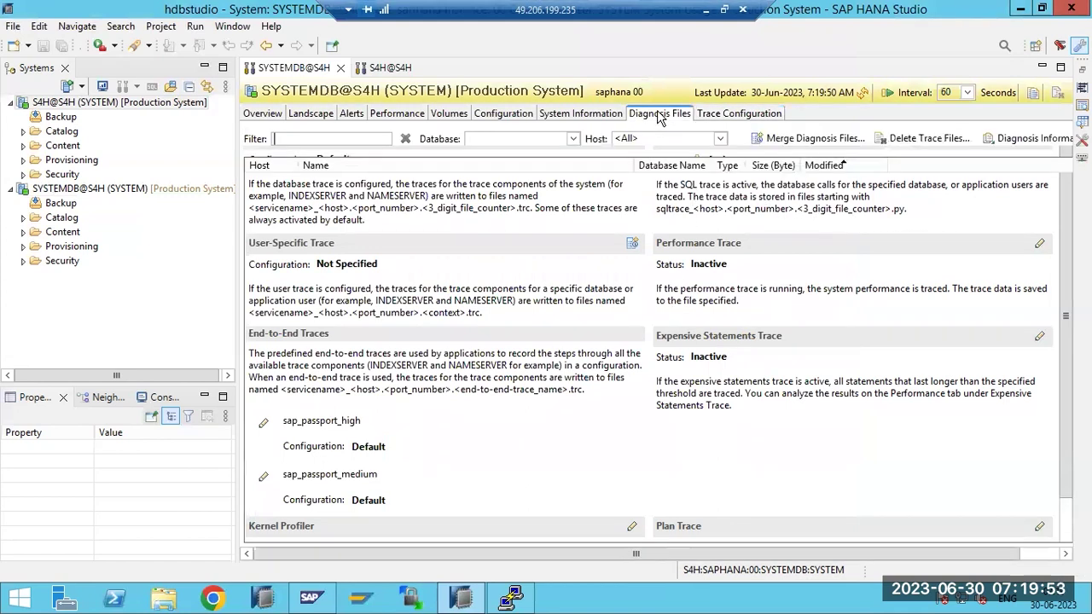
click(863, 93)
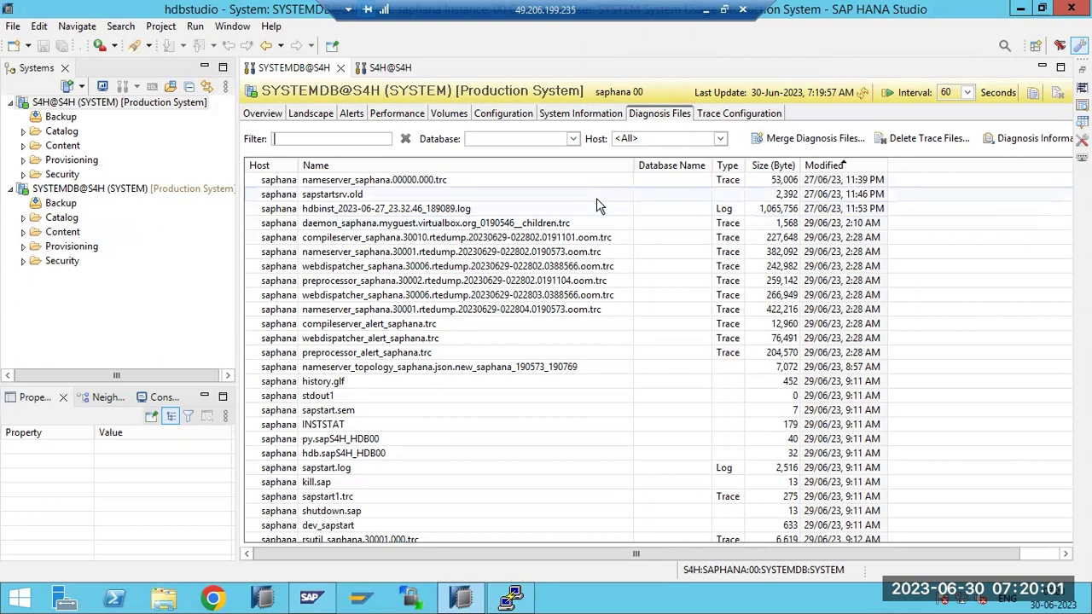
click(849, 171)
click(849, 171)
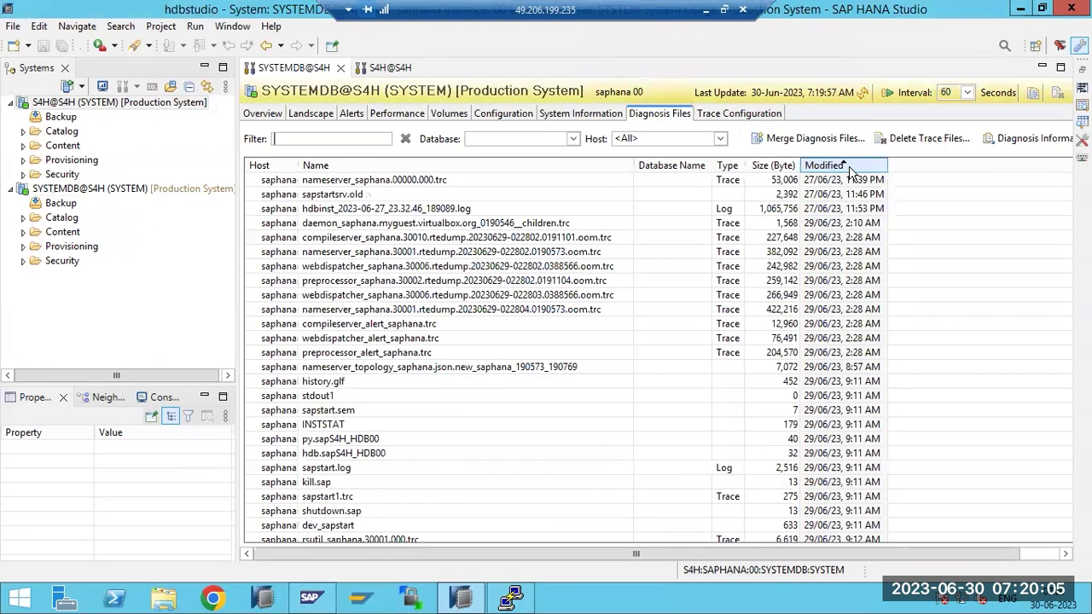
click(850, 171)
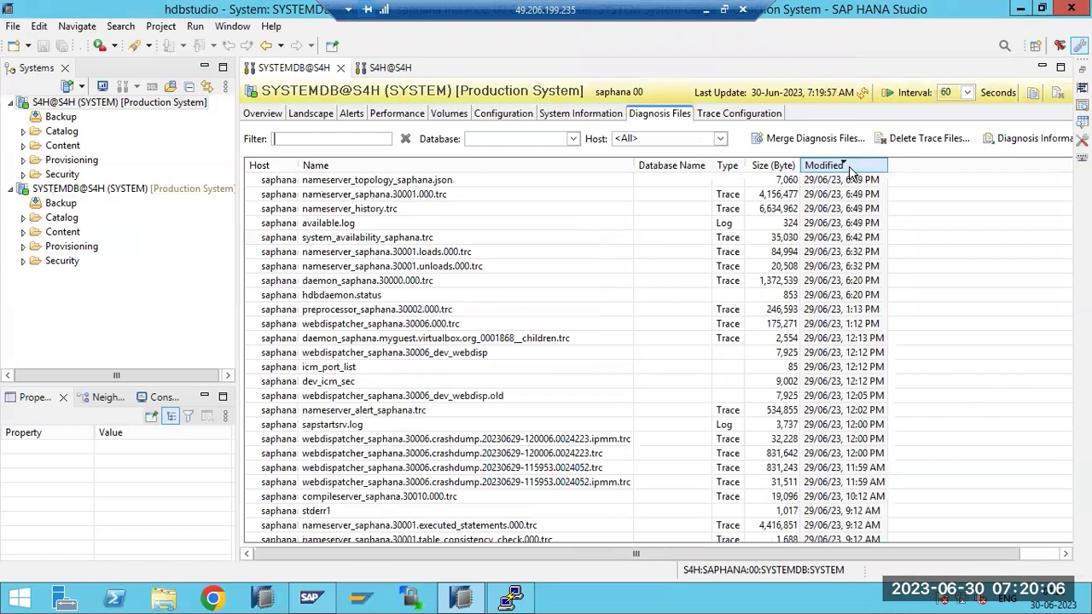
click(724, 116)
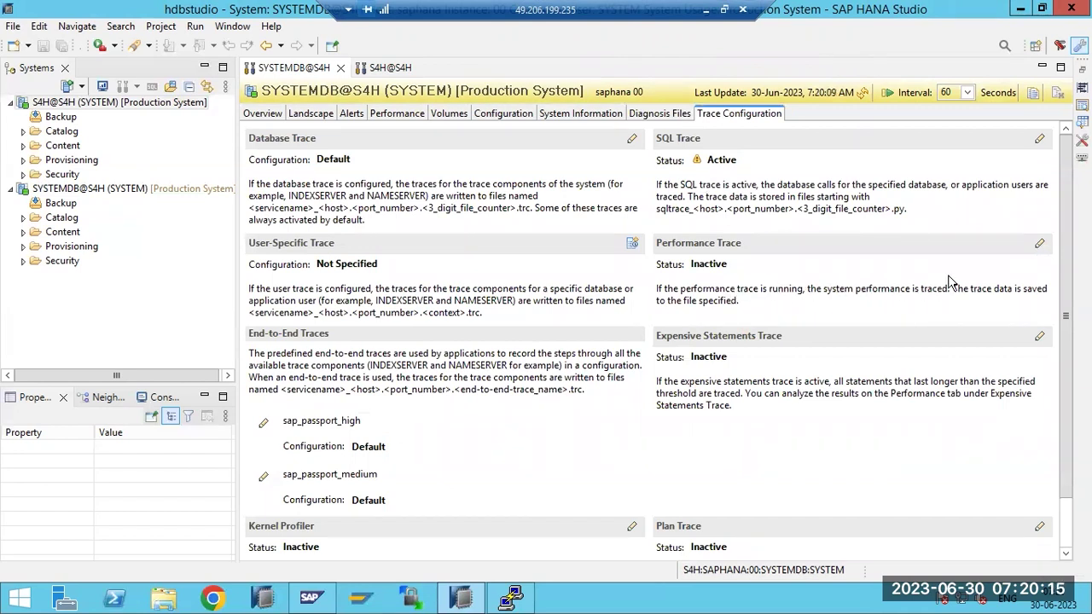
Leave the Performance Trace unchanged and set Expensive Statements Trace to Active for one application user
click(1040, 244)
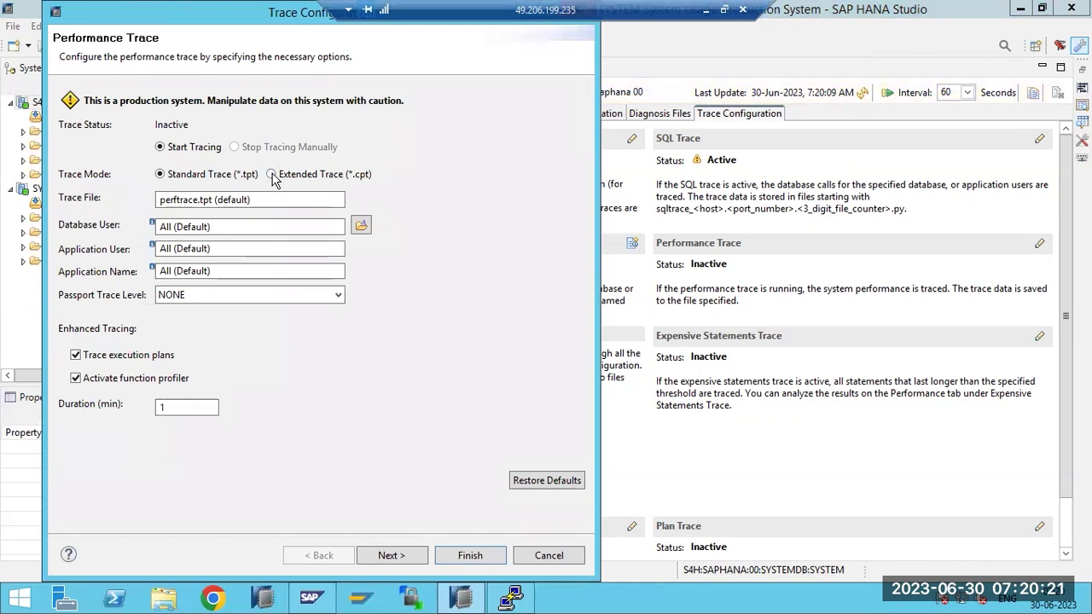
click(549, 556)
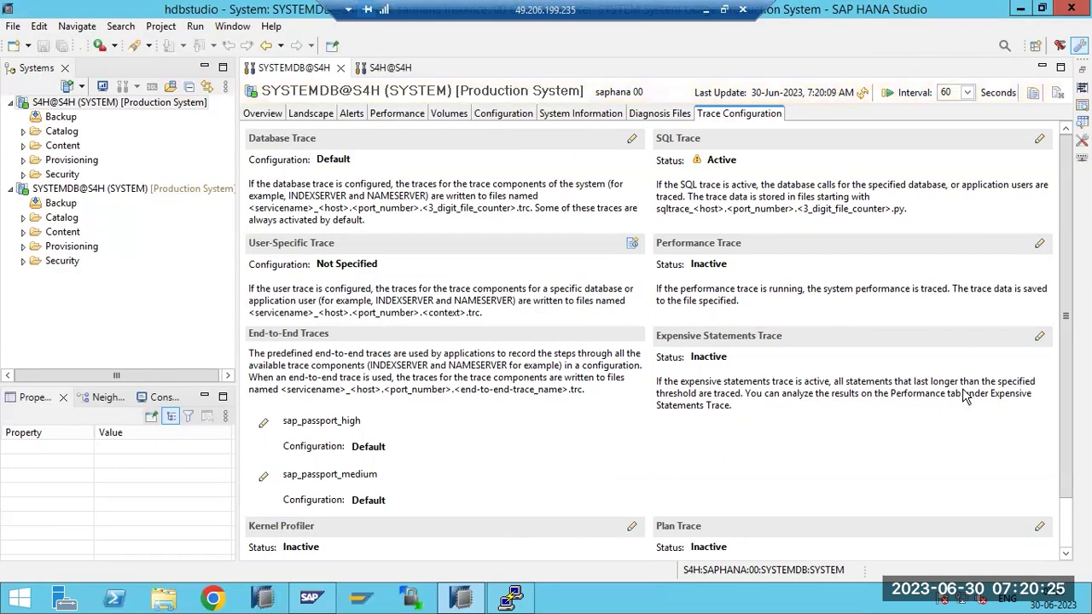
click(1039, 336)
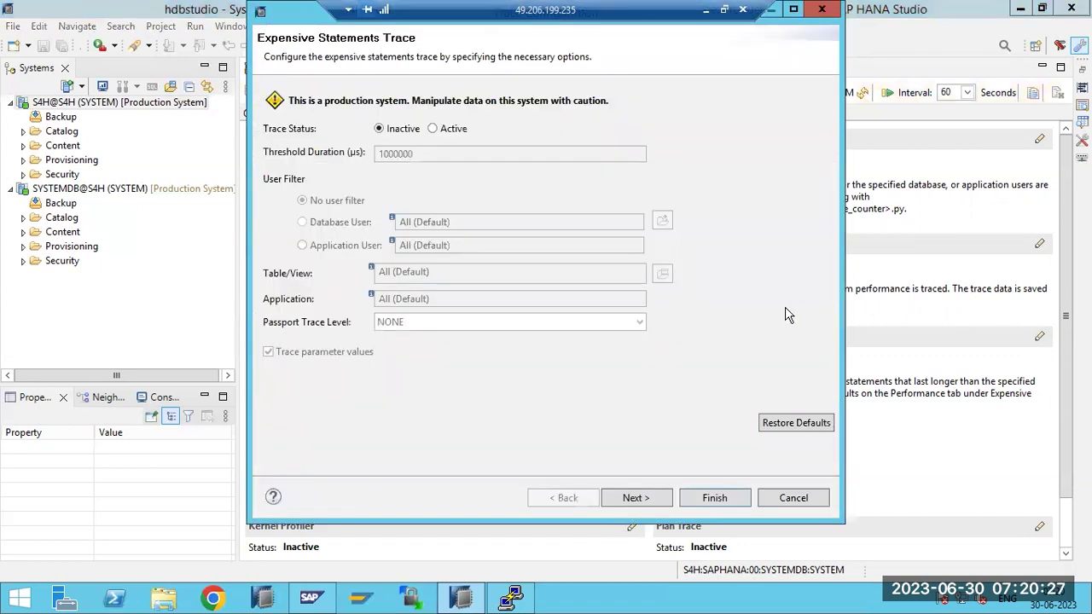
click(435, 130)
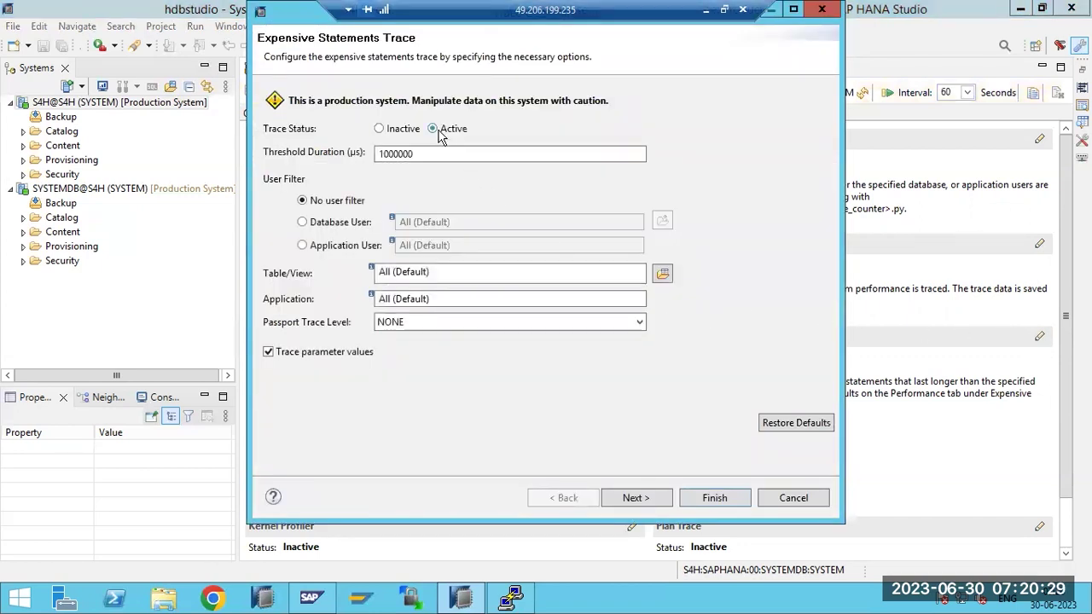
click(345, 246)
click(462, 247)
text(B)
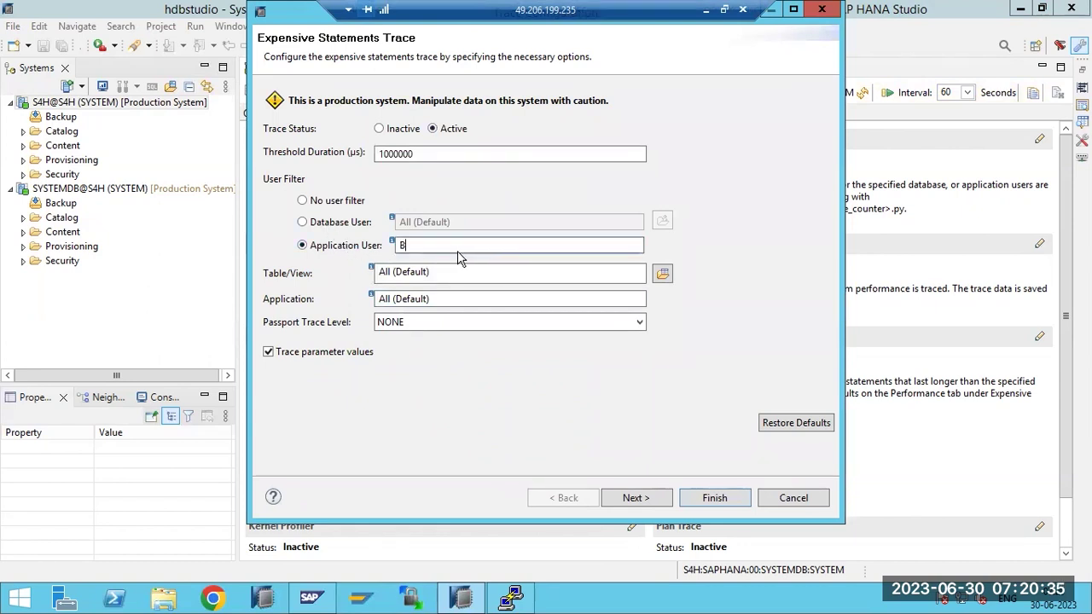
text(HASKAR)
click(641, 499)
click(716, 505)
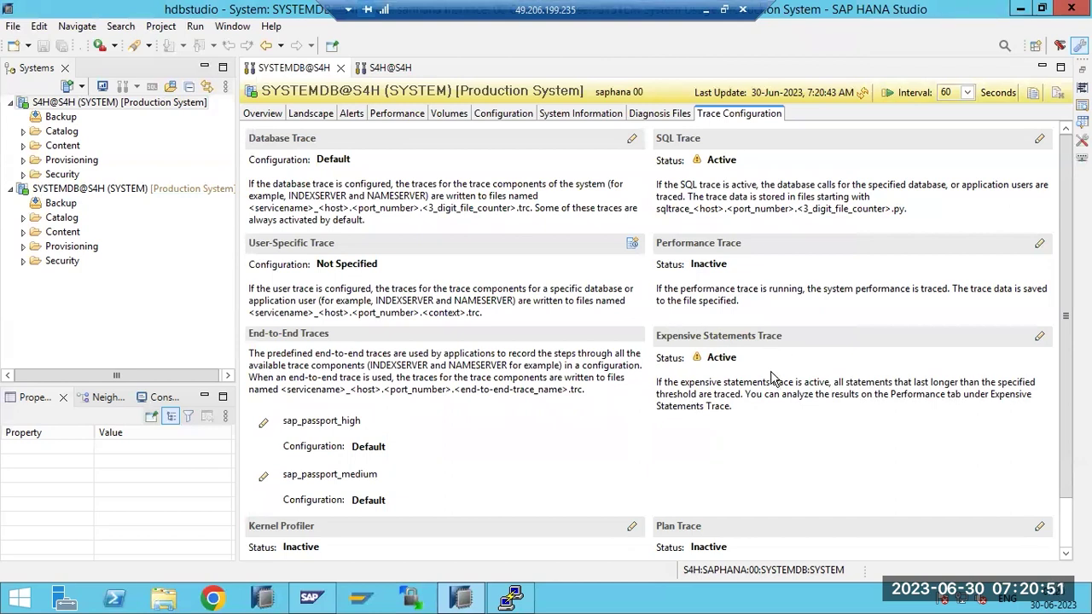
scroll(593, 390, down, 1)
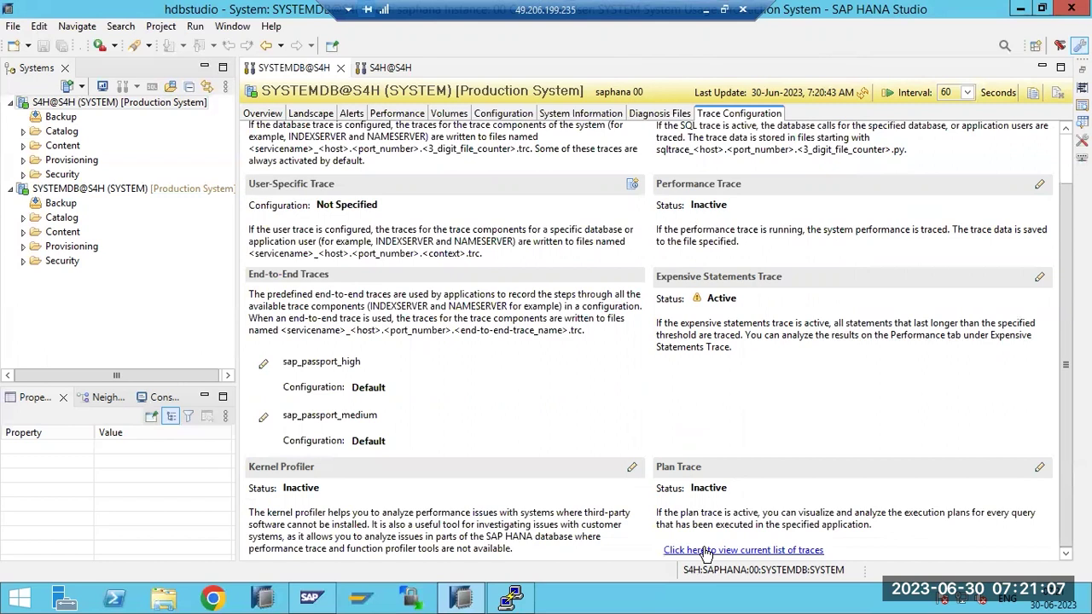
click(648, 113)
click(862, 96)
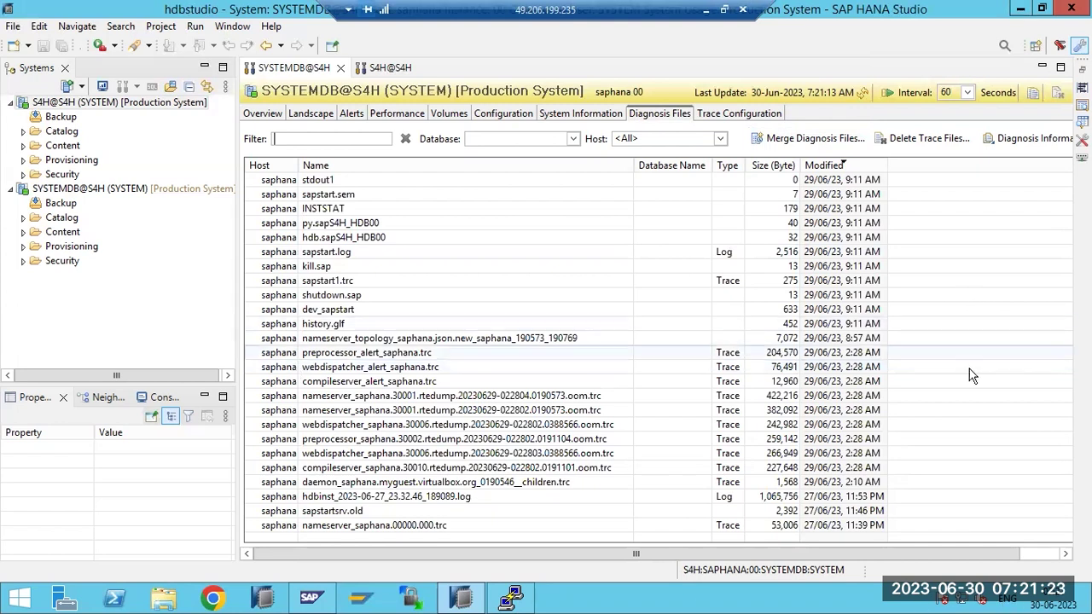
click(735, 114)
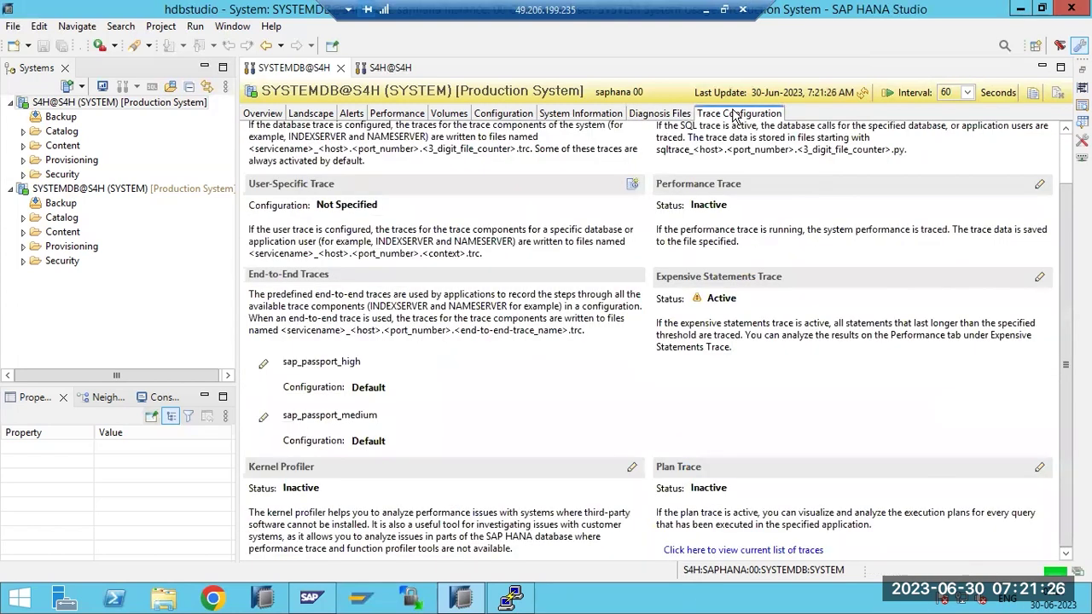
Set the expensive statements trace to Inactive
click(1039, 277)
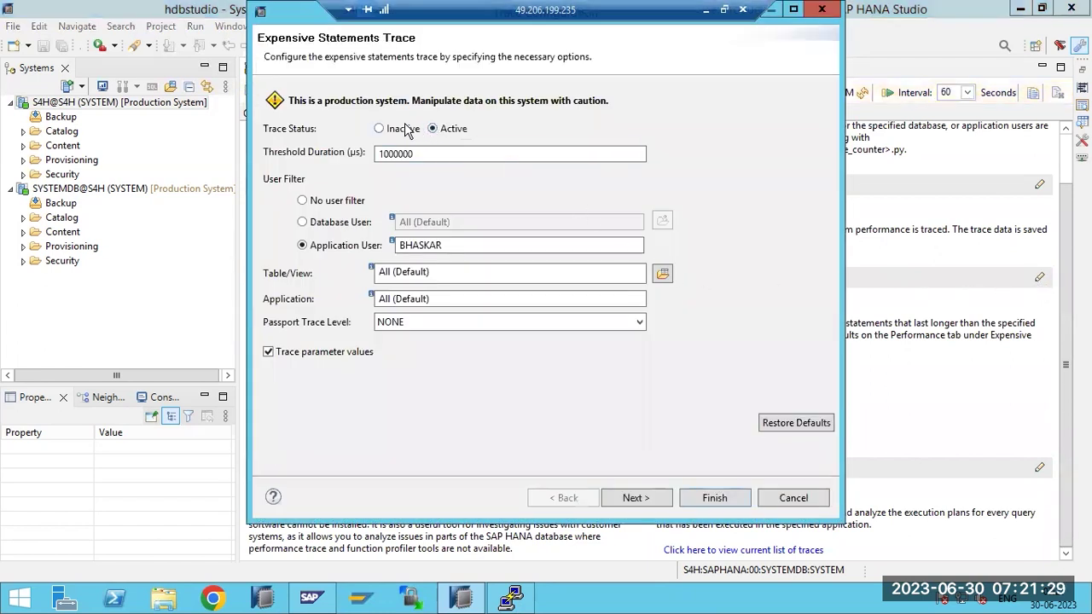
click(401, 128)
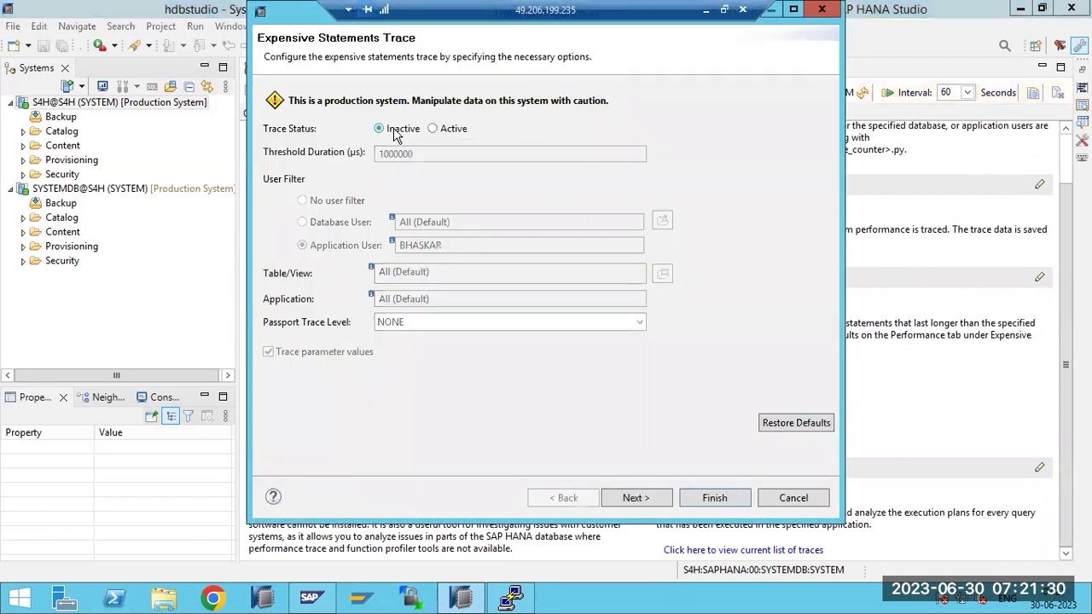
click(717, 497)
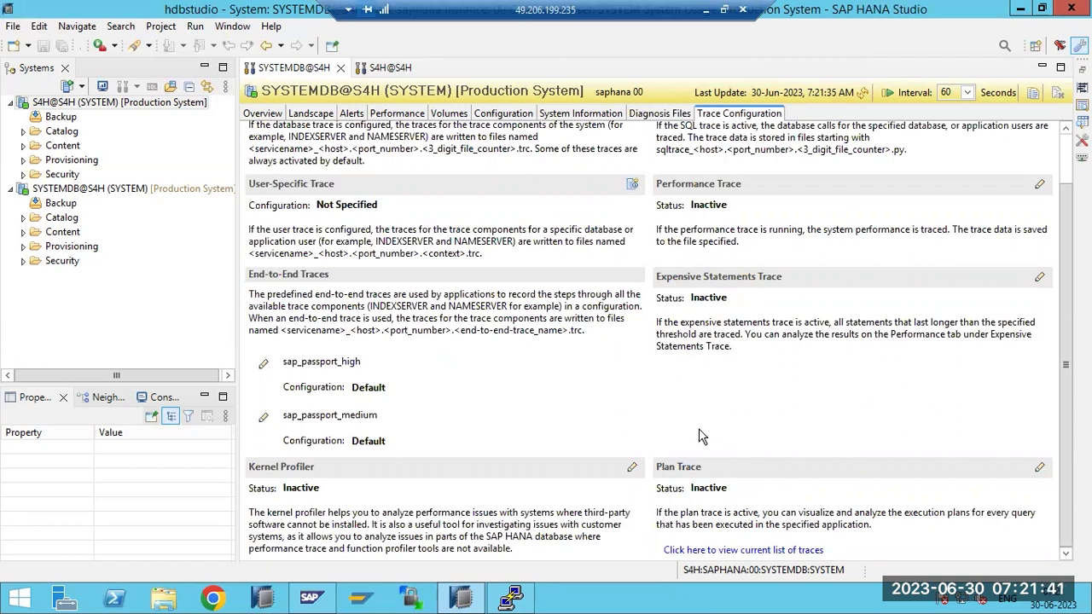
Set the SQL trace to Inactive and show SYSTEMDB's Diagnosis Files
scroll(692, 466, up, 1)
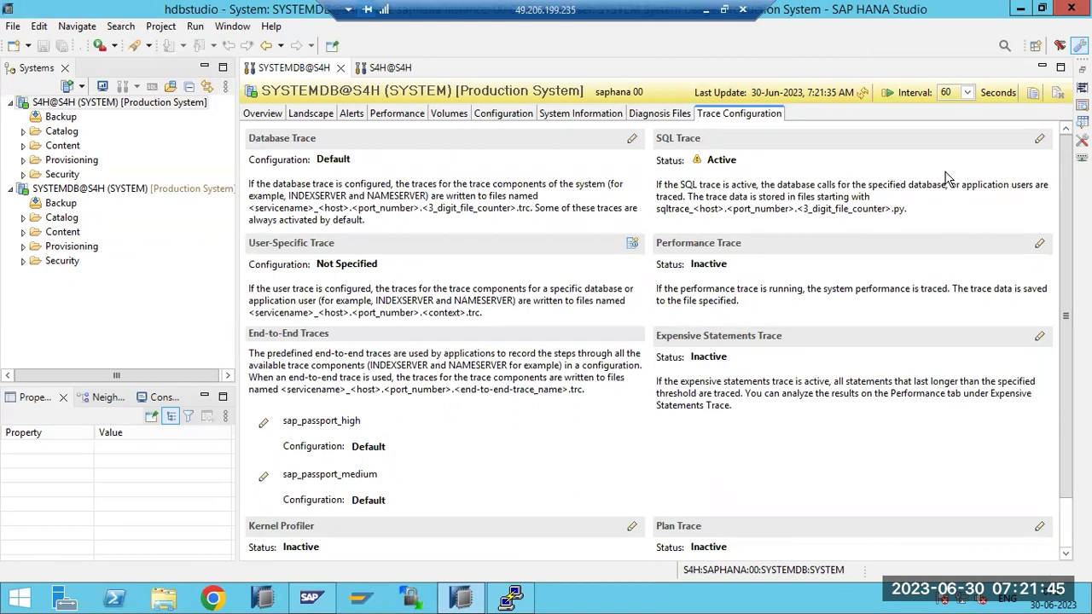
click(1039, 138)
click(367, 129)
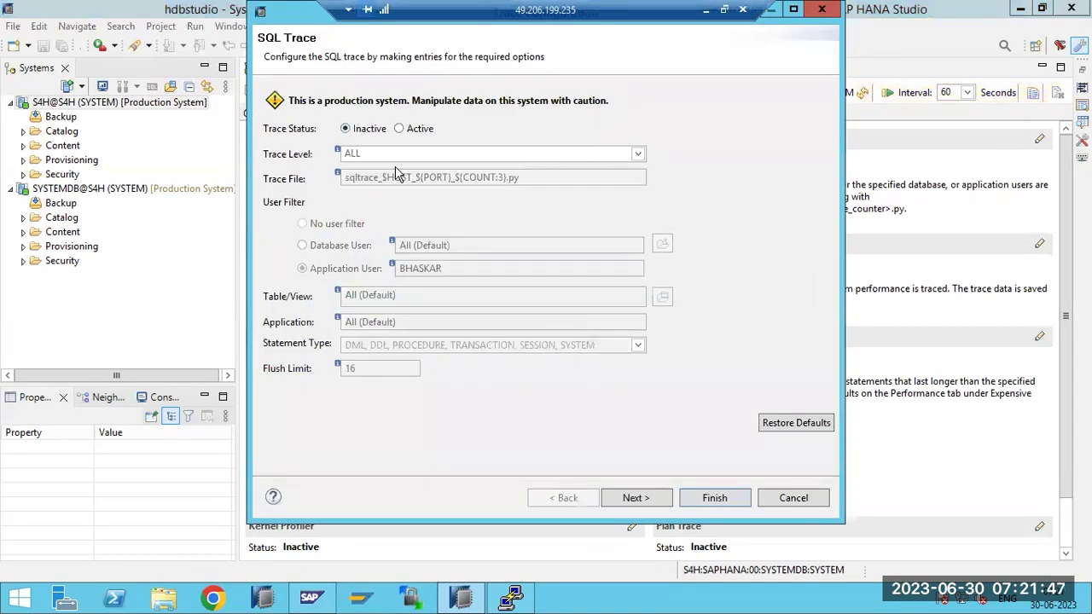
click(713, 498)
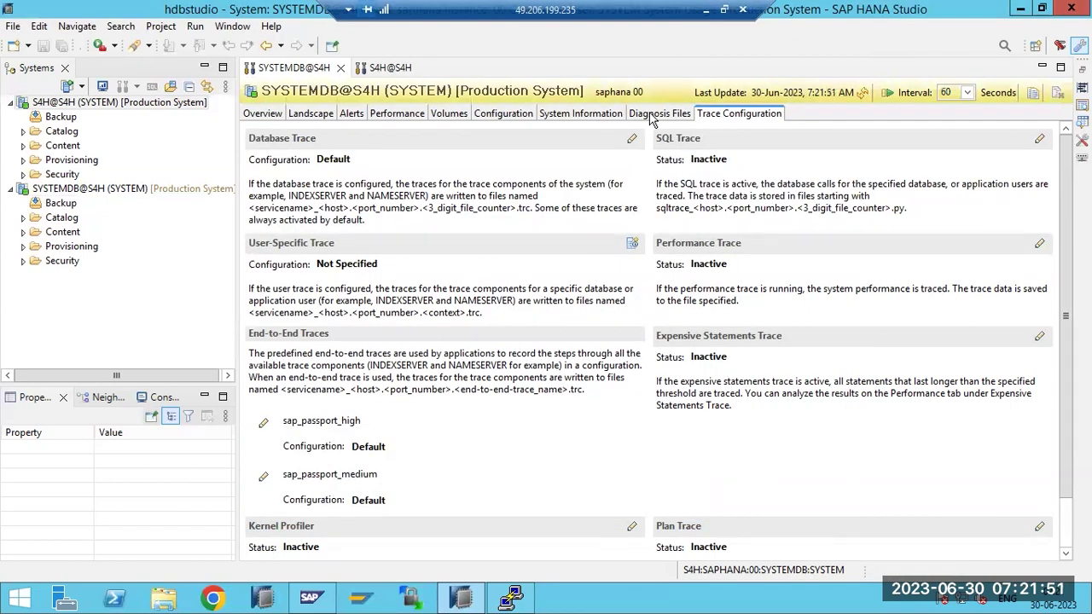
click(658, 113)
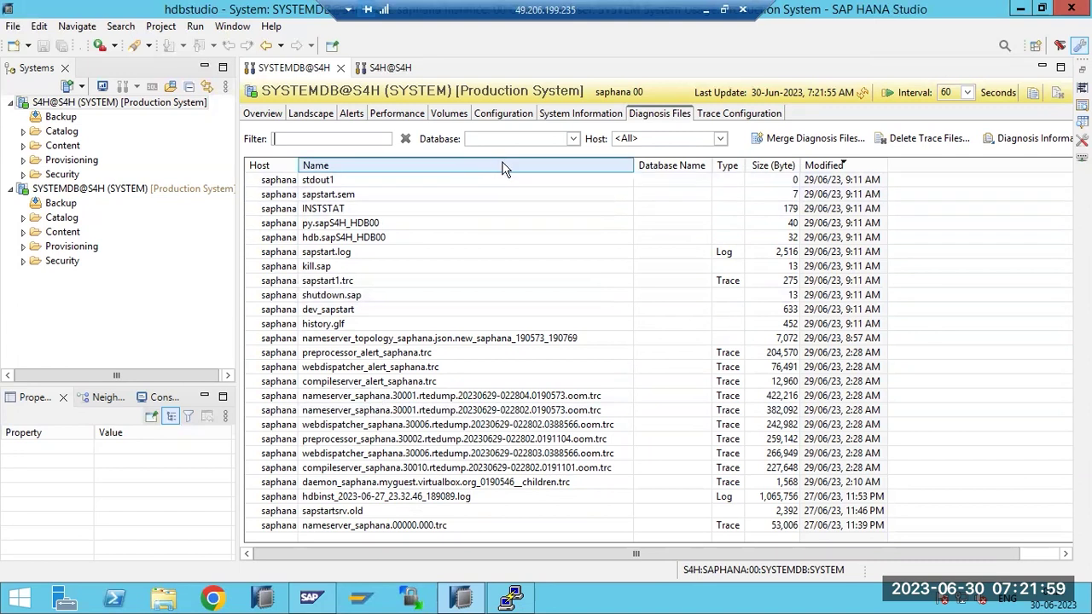
Refresh the S4H tenant's diagnosis files, then reopen SYSTEMDB@S4H's Trace Configuration showing every trace inactive
click(391, 67)
click(863, 93)
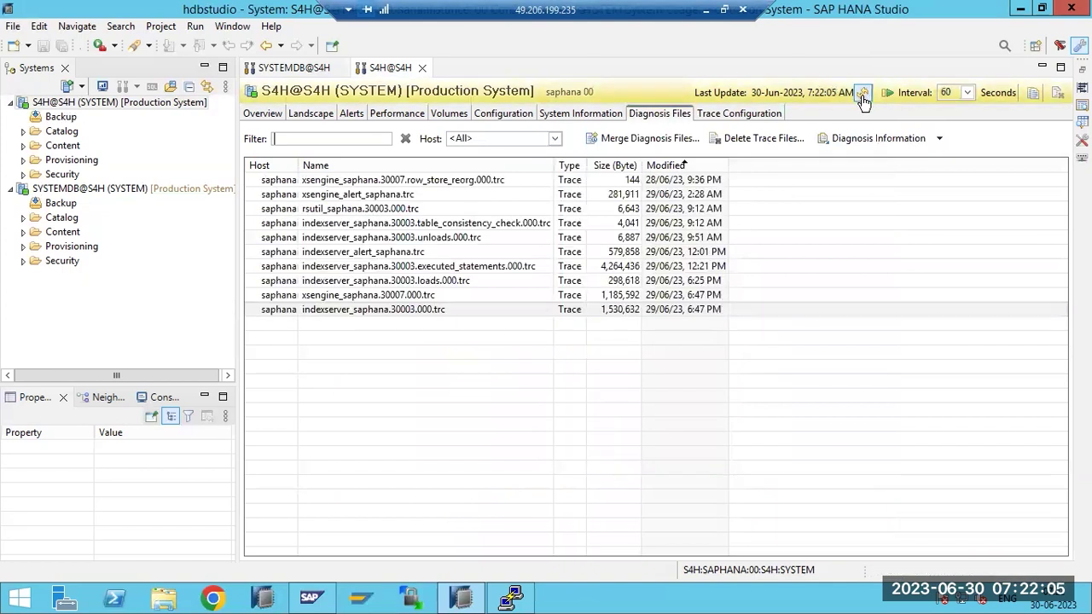
click(287, 66)
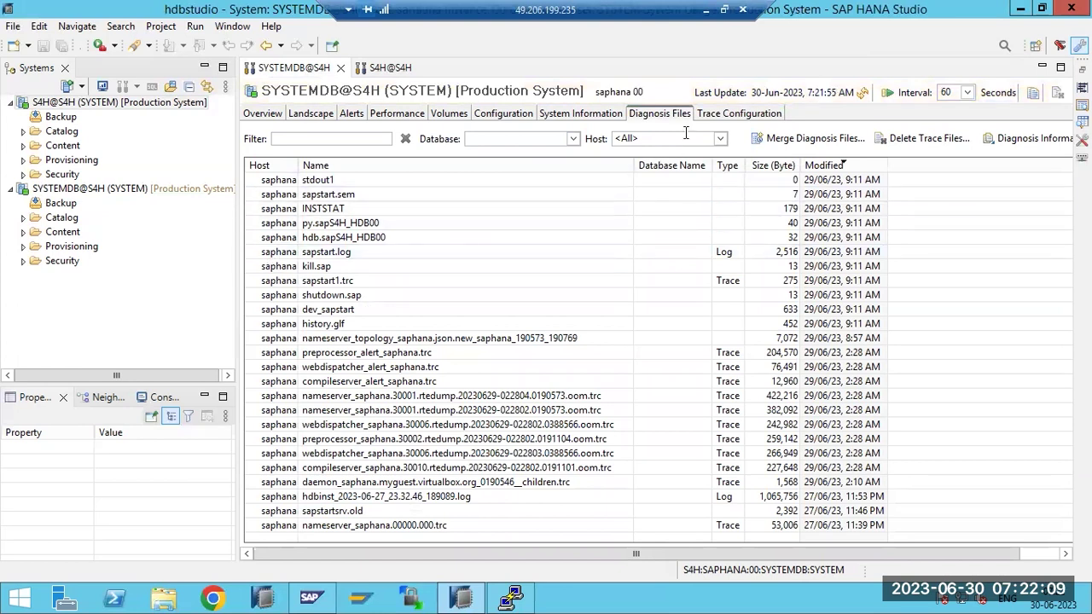
click(713, 123)
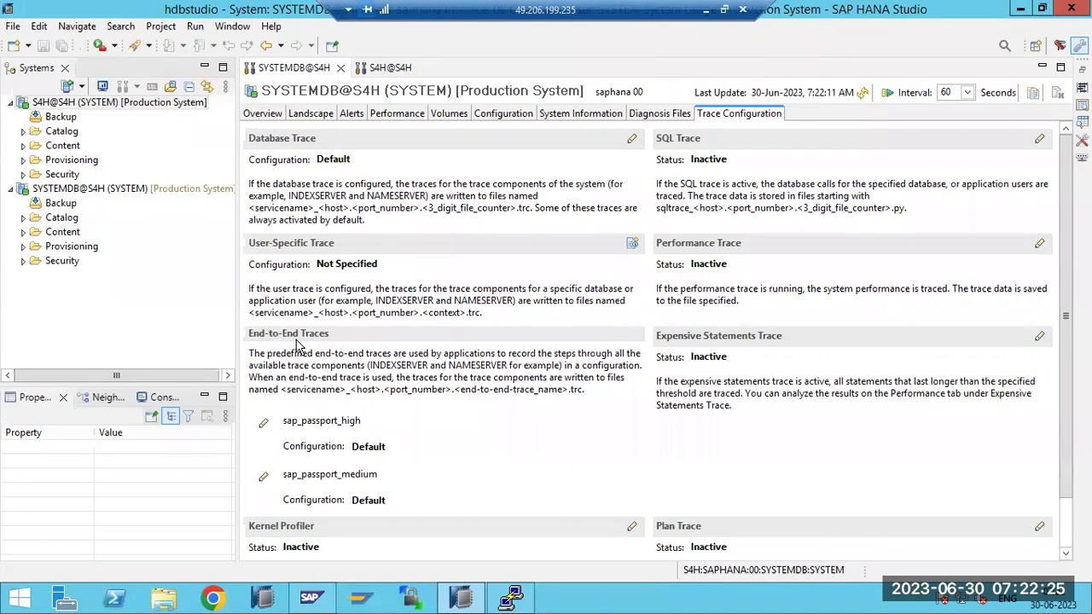
scroll(324, 376, down, 1)
scroll(555, 405, up, 1)
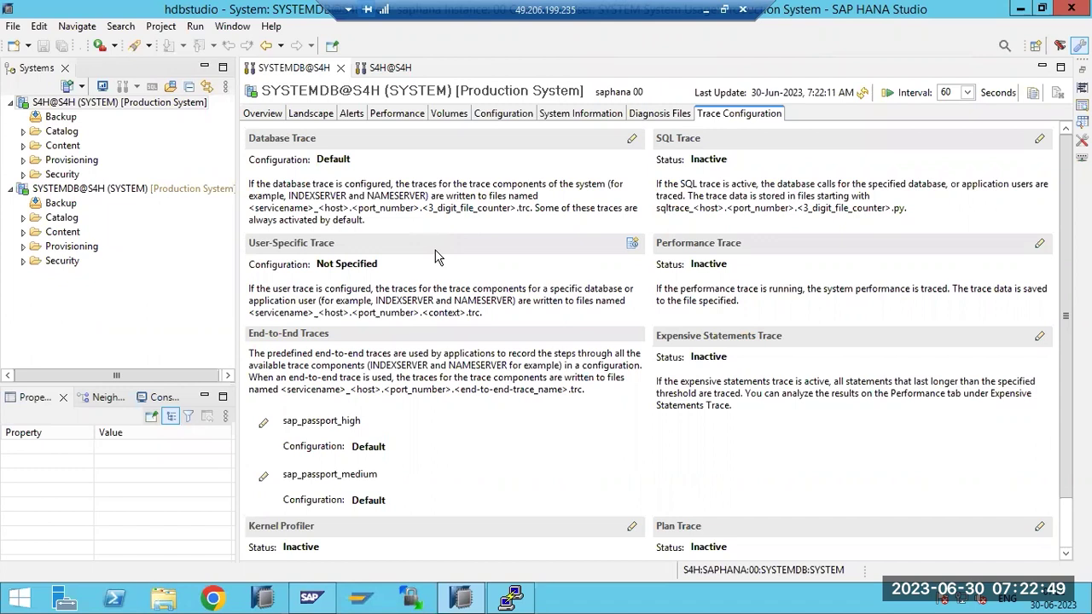
Refresh the SYSTEMDB@S4H overview and cycle through its Diagnosis Files, System Information, Configuration, Performance and Landscape tabs
click(862, 92)
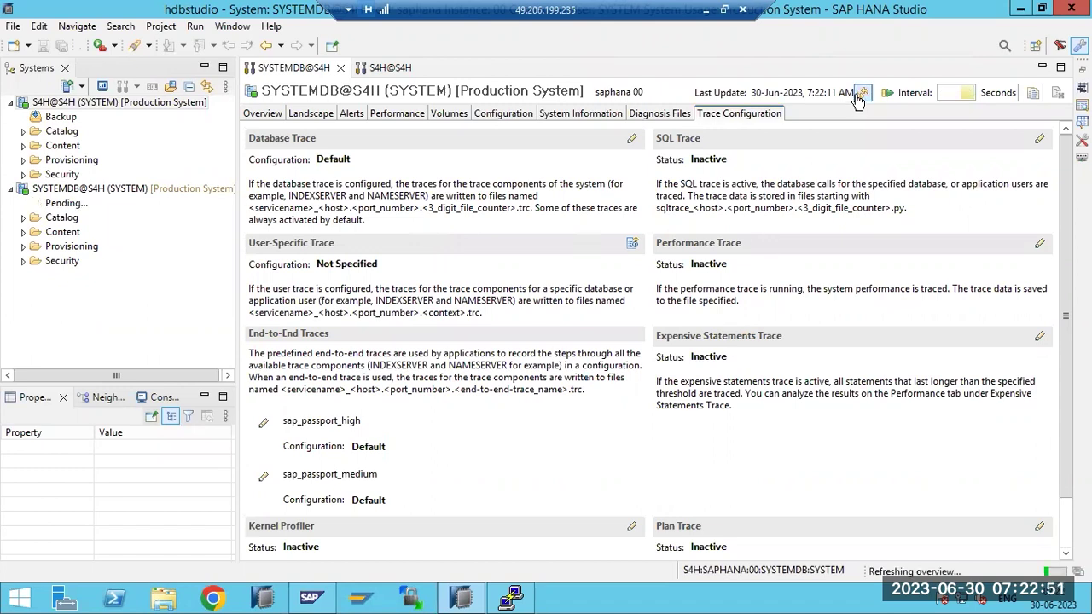
click(646, 118)
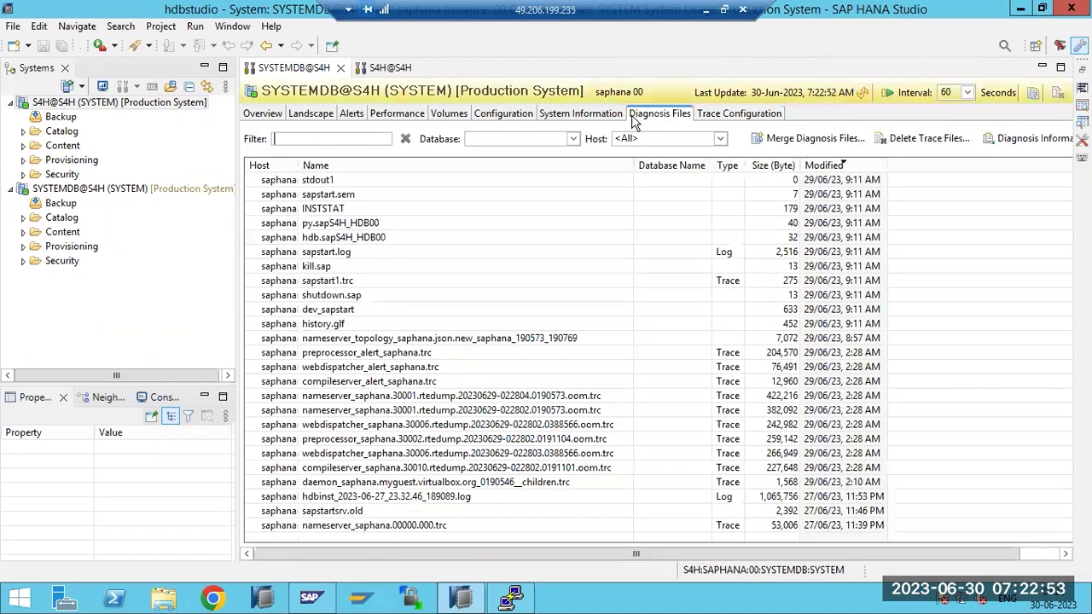
click(588, 119)
click(498, 114)
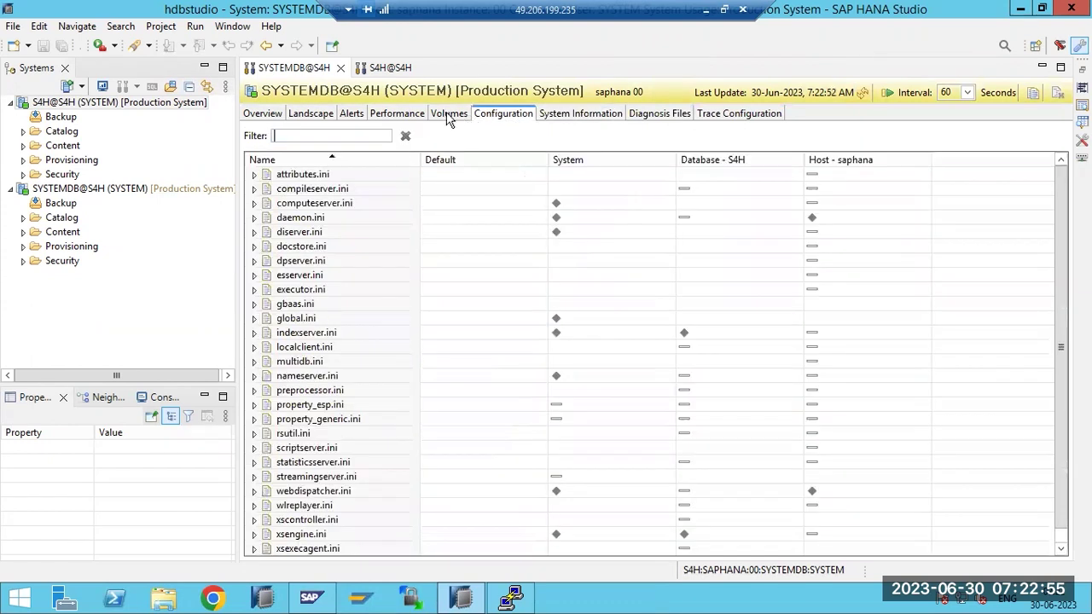
click(394, 119)
click(295, 120)
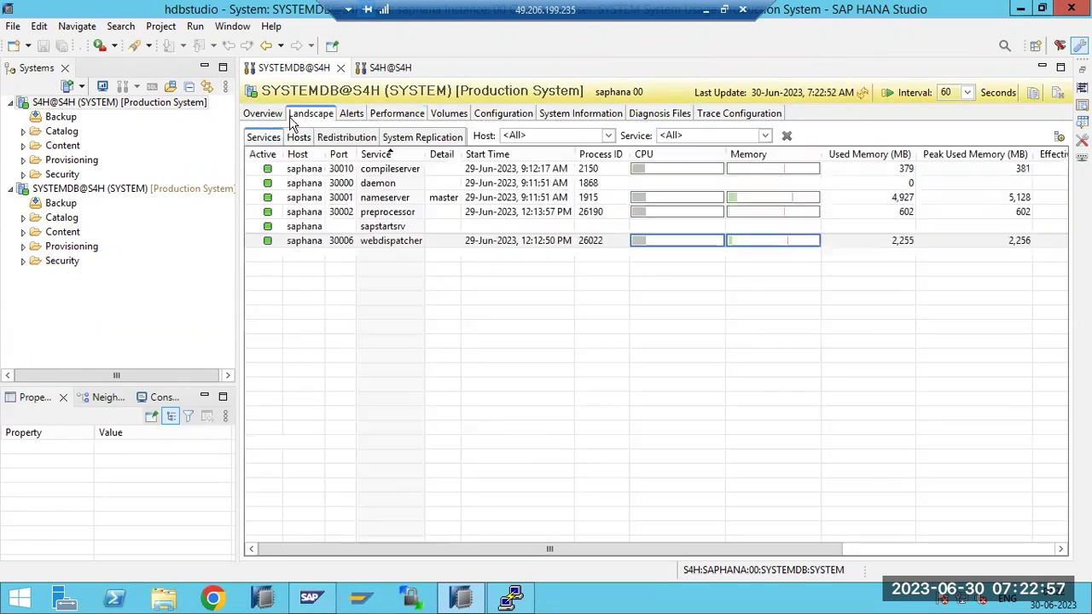
click(271, 118)
click(862, 93)
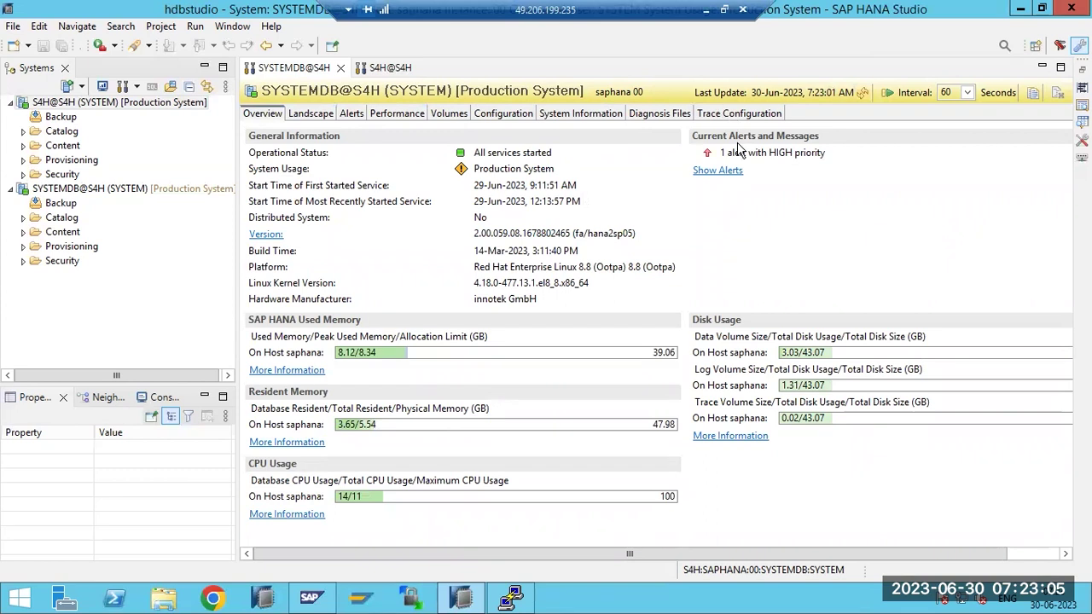
Review SYSTEMDB's current alerts, running services, trace settings, performance sessions and data/log volumes
click(721, 170)
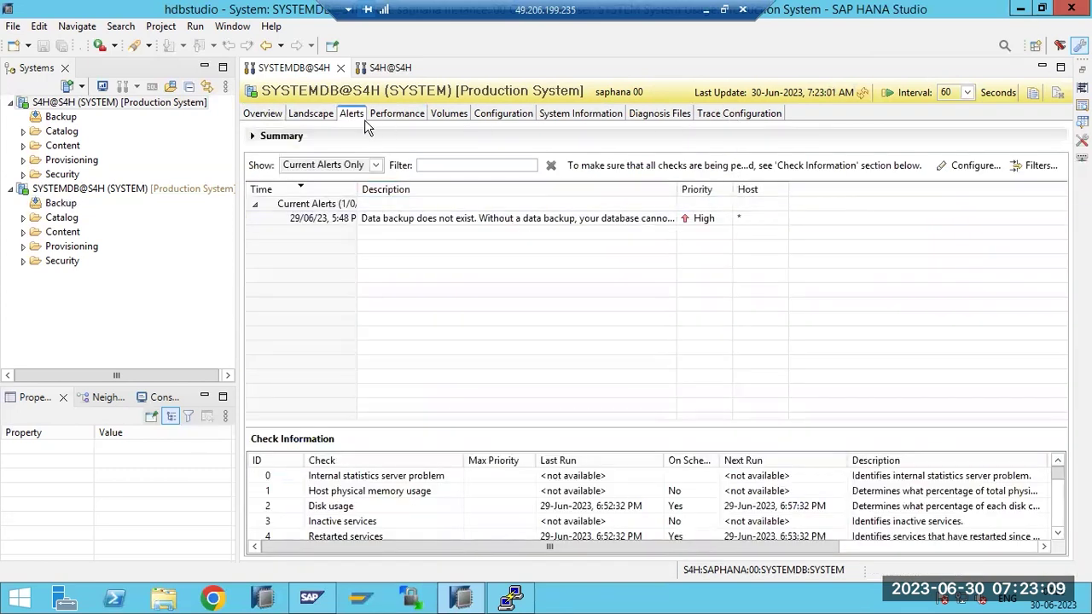
click(312, 114)
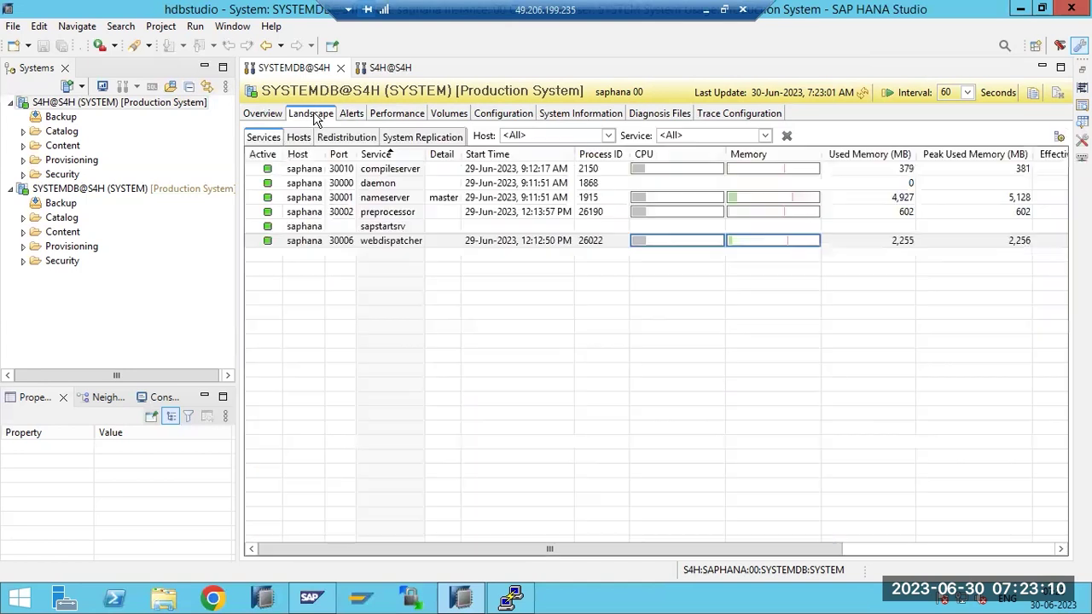
click(715, 111)
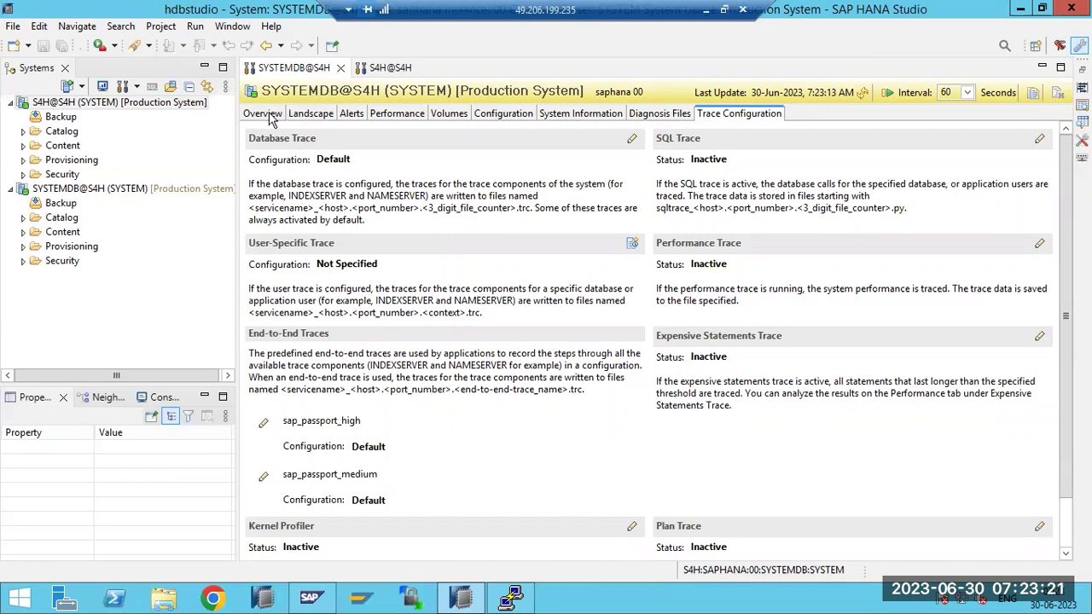
click(271, 114)
click(296, 116)
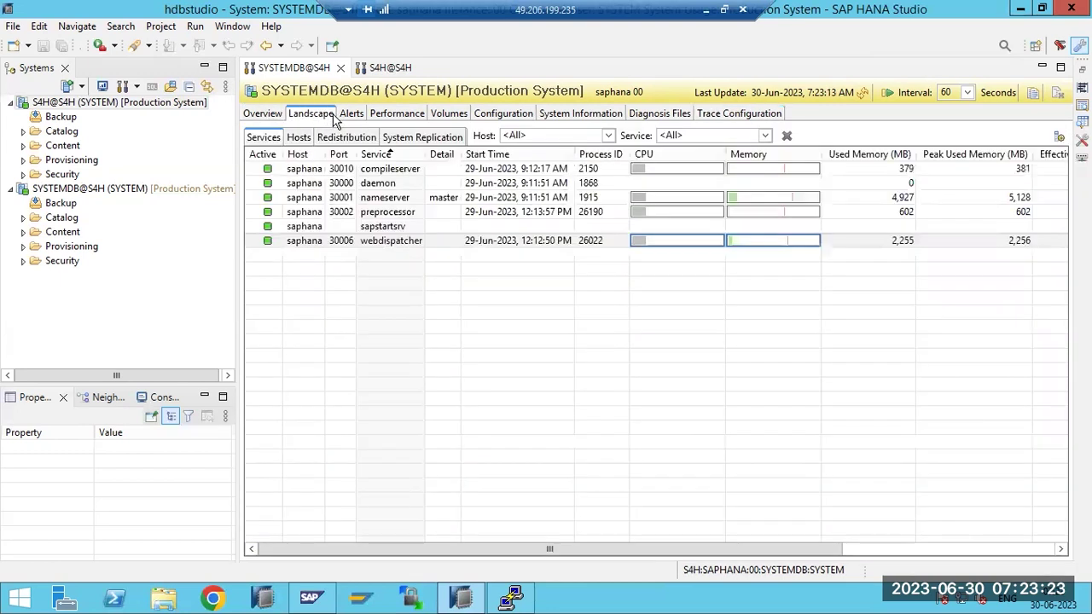
click(351, 117)
click(388, 114)
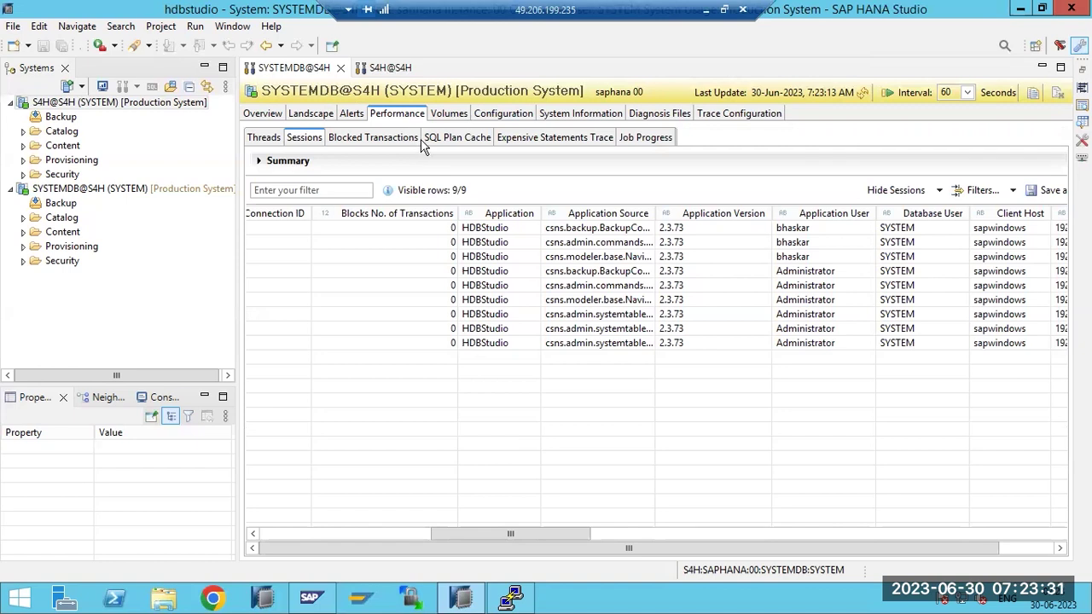
click(448, 118)
click(502, 121)
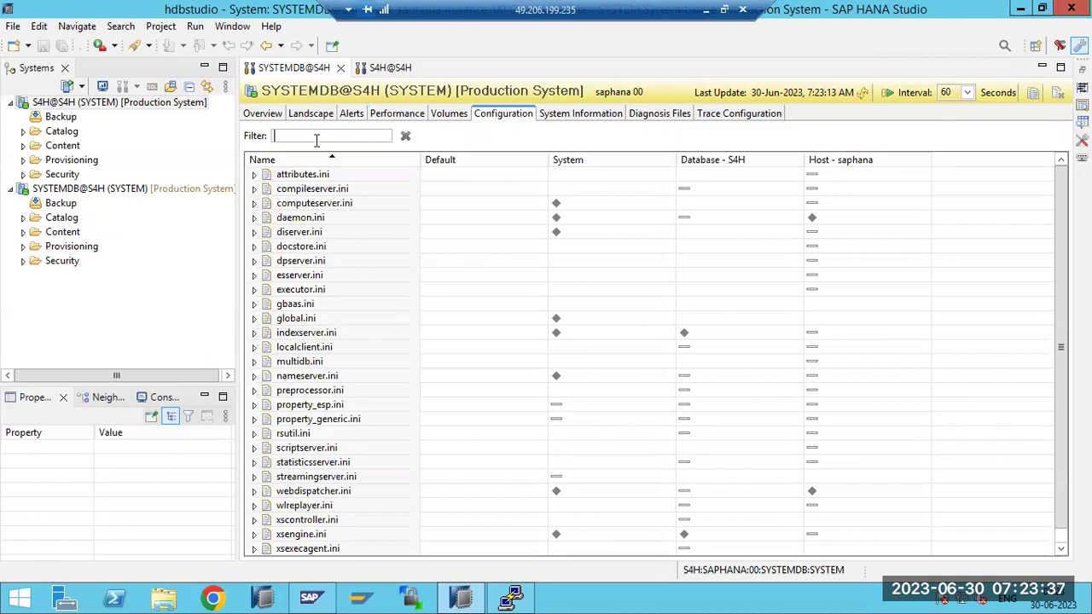
Inspect the diserver.ini entry and Caches statement, then compare Diagnosis Files with the terminal's trace directory
click(312, 232)
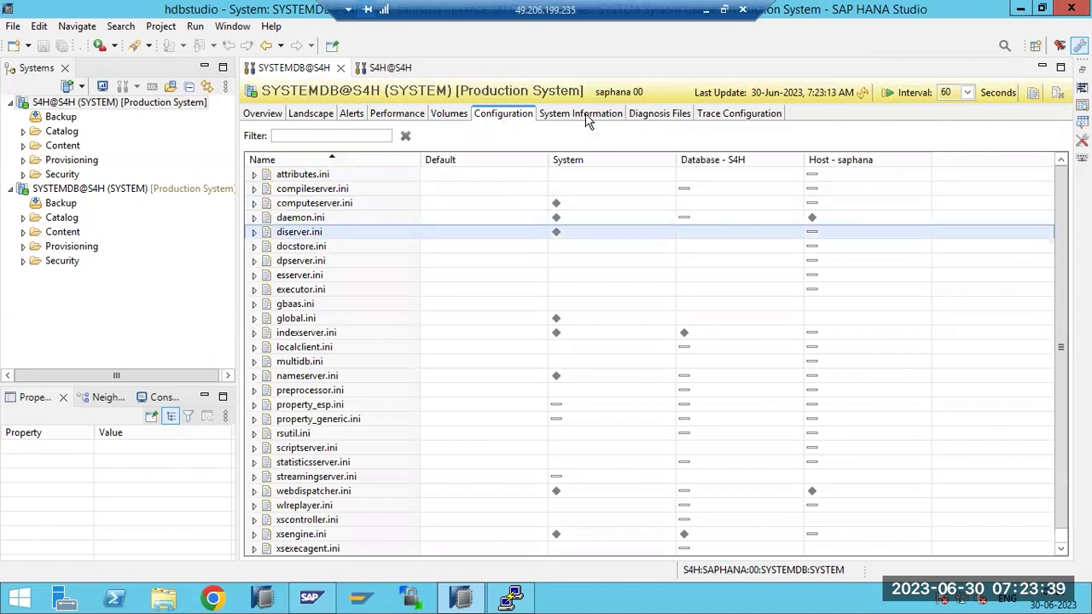
click(586, 119)
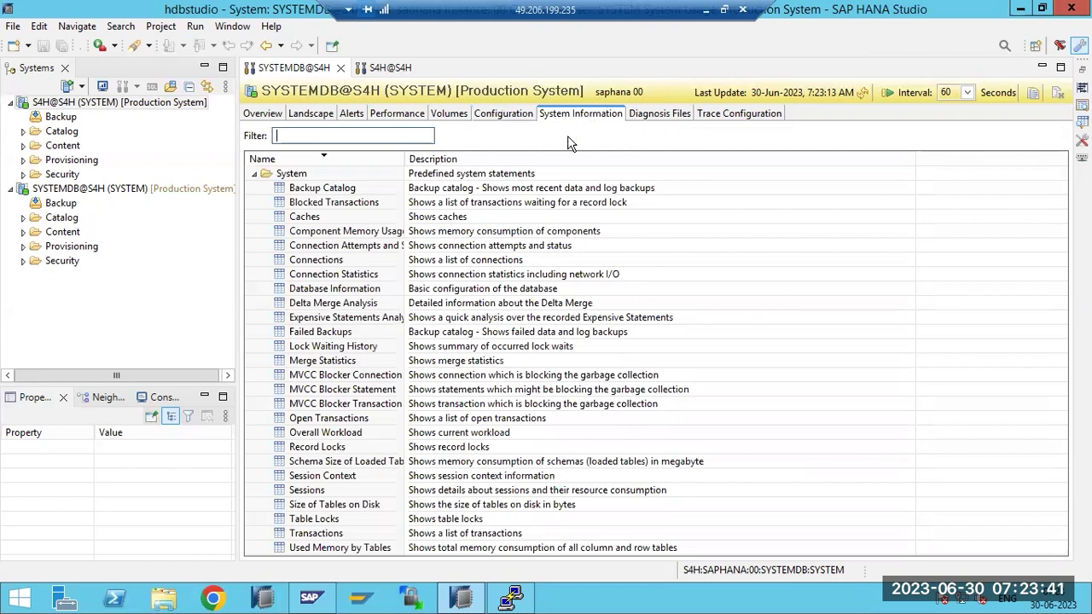
click(312, 215)
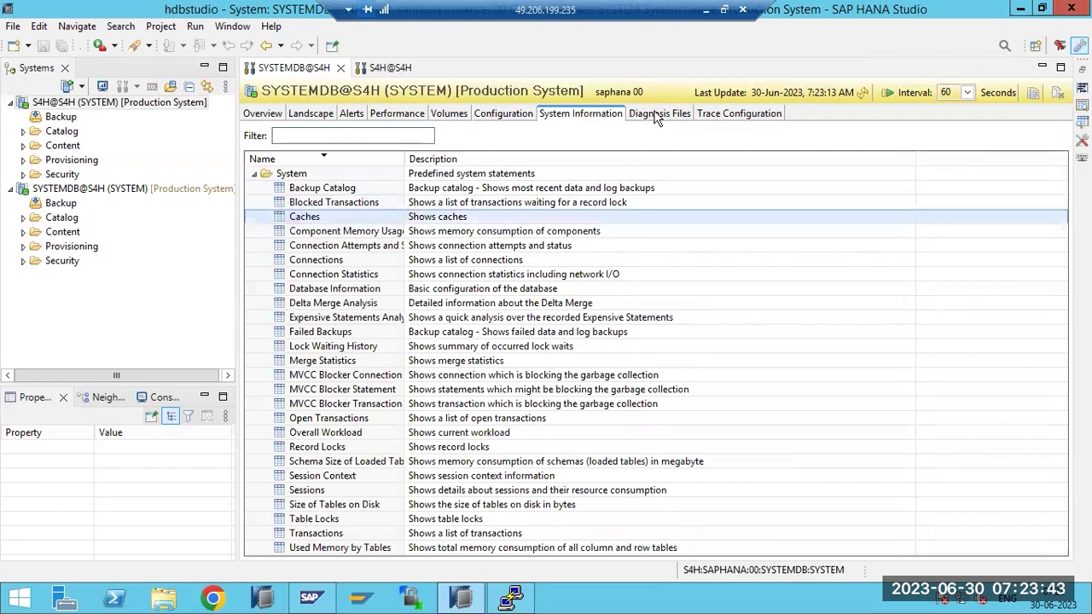
click(658, 114)
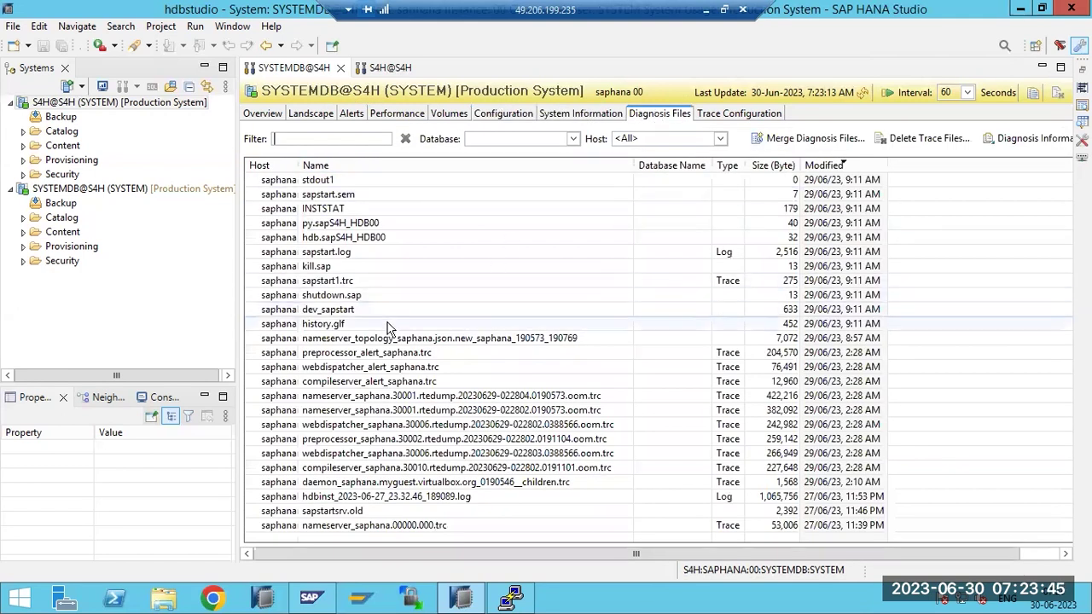
click(510, 598)
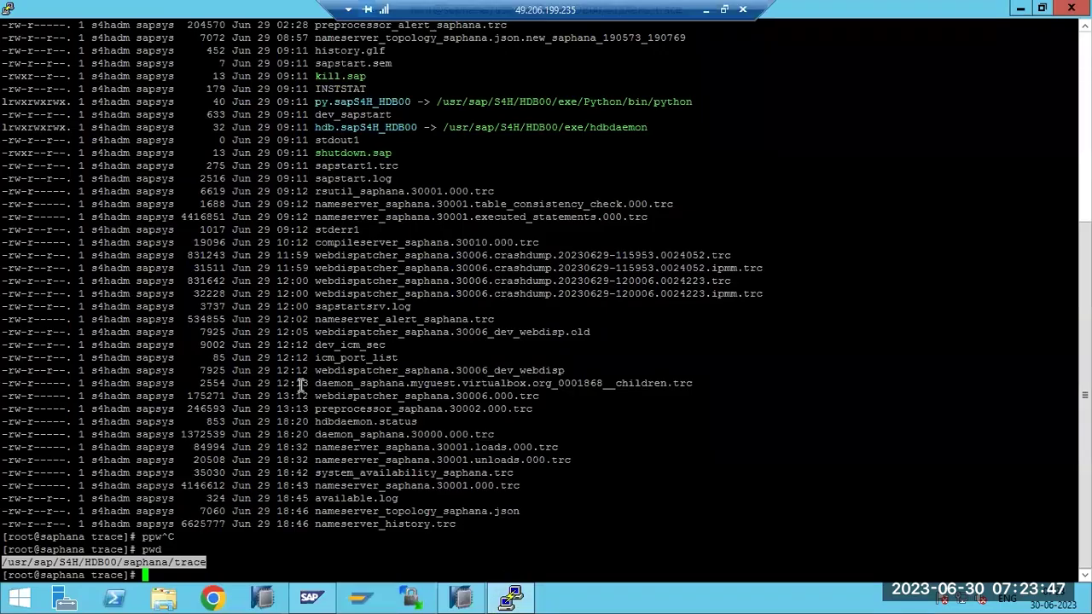
key(alt+Tab)
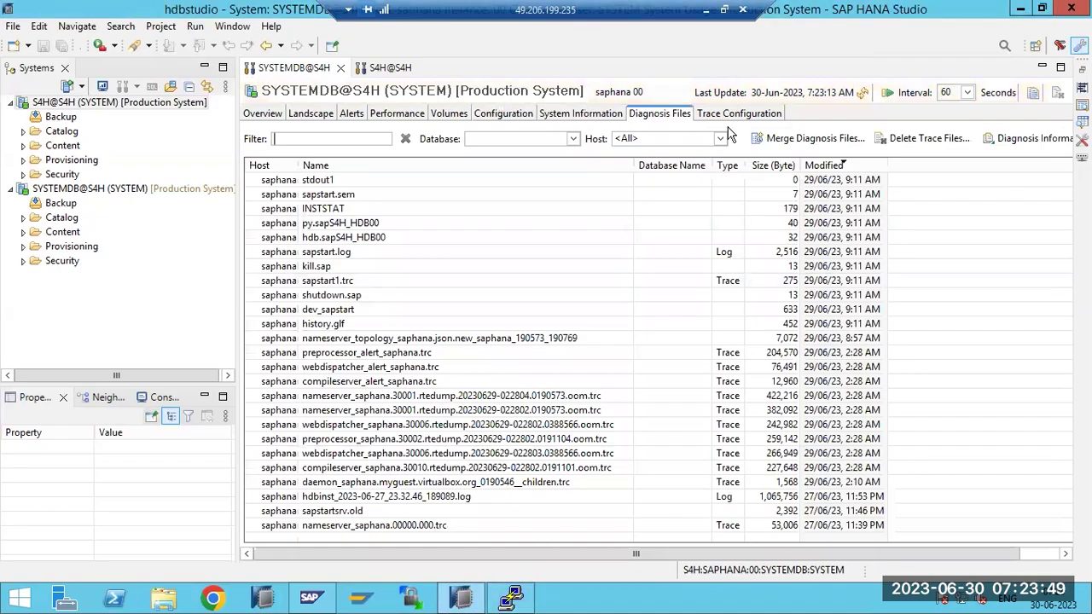
click(731, 119)
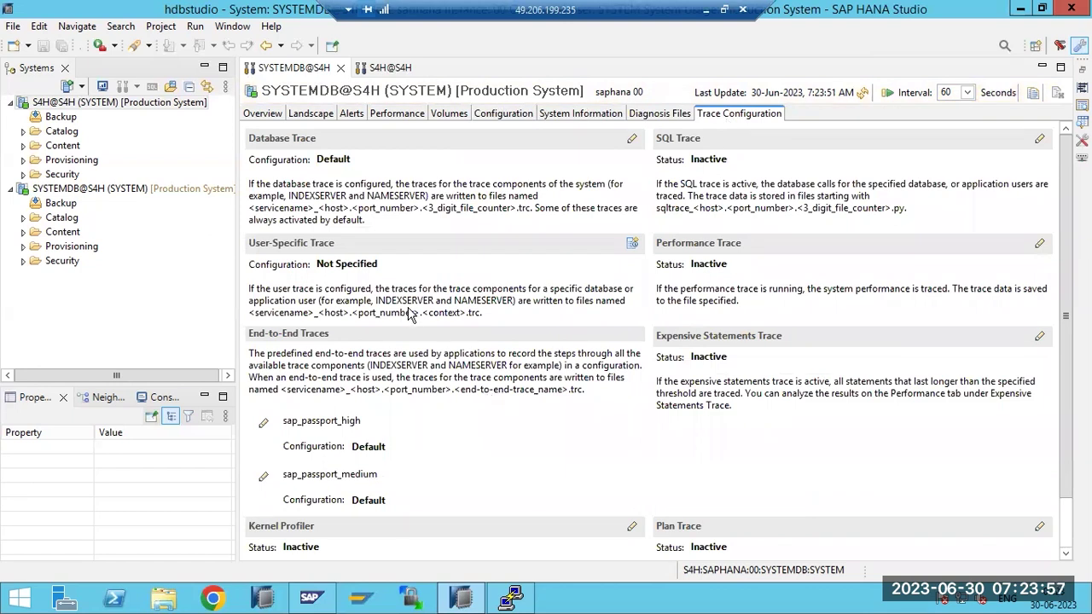
Start a new SYSTEMDB user-specific trace configuration, then cancel it so none is added
click(632, 243)
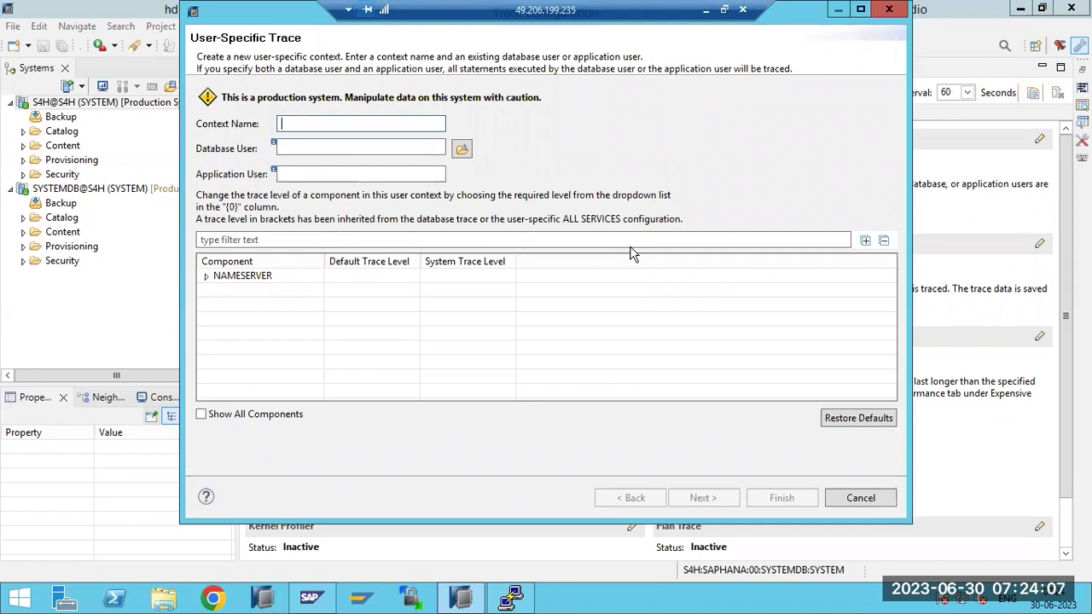
click(859, 498)
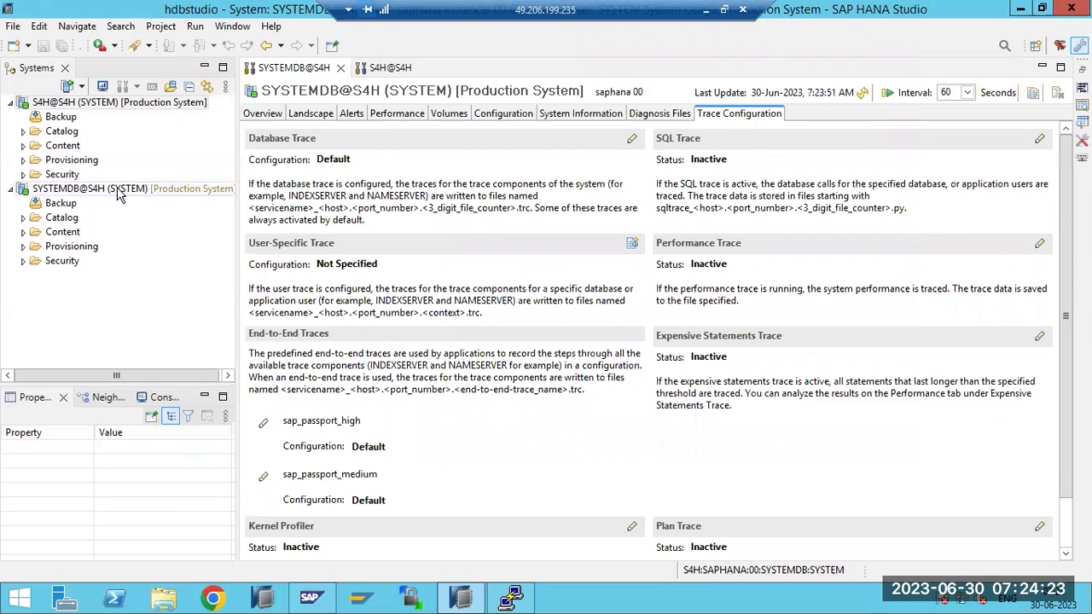
click(706, 10)
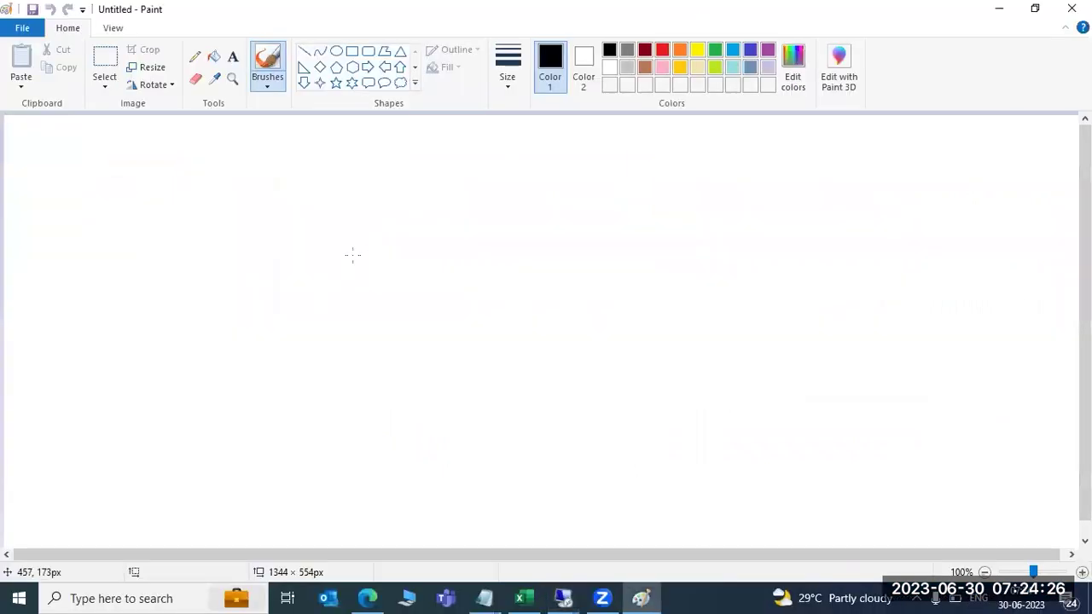
click(233, 58)
drag(28, 127, 1051, 534)
mouse_move(563, 598)
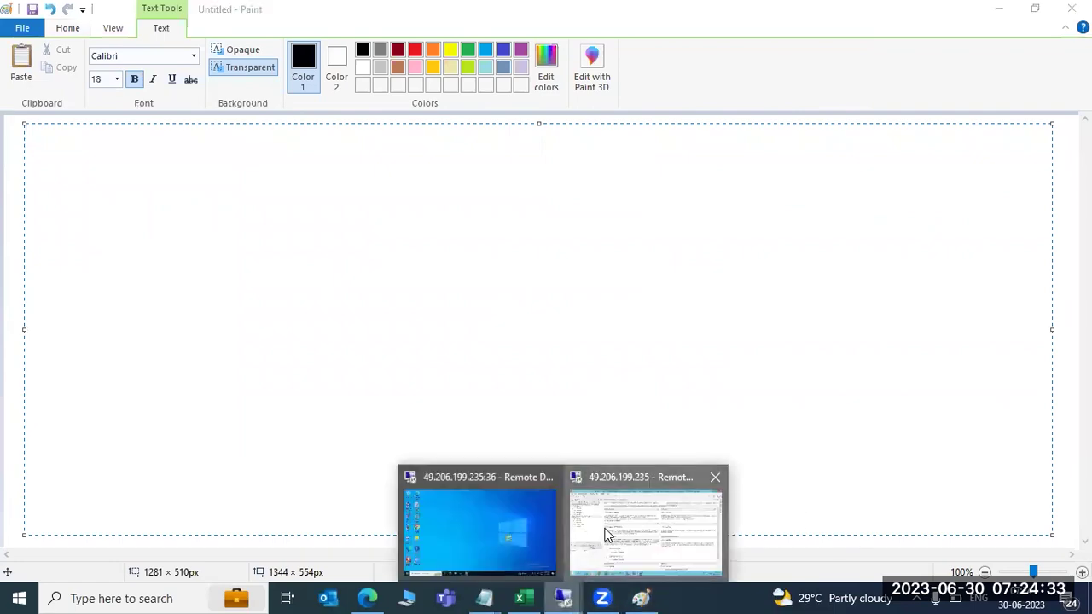
click(607, 535)
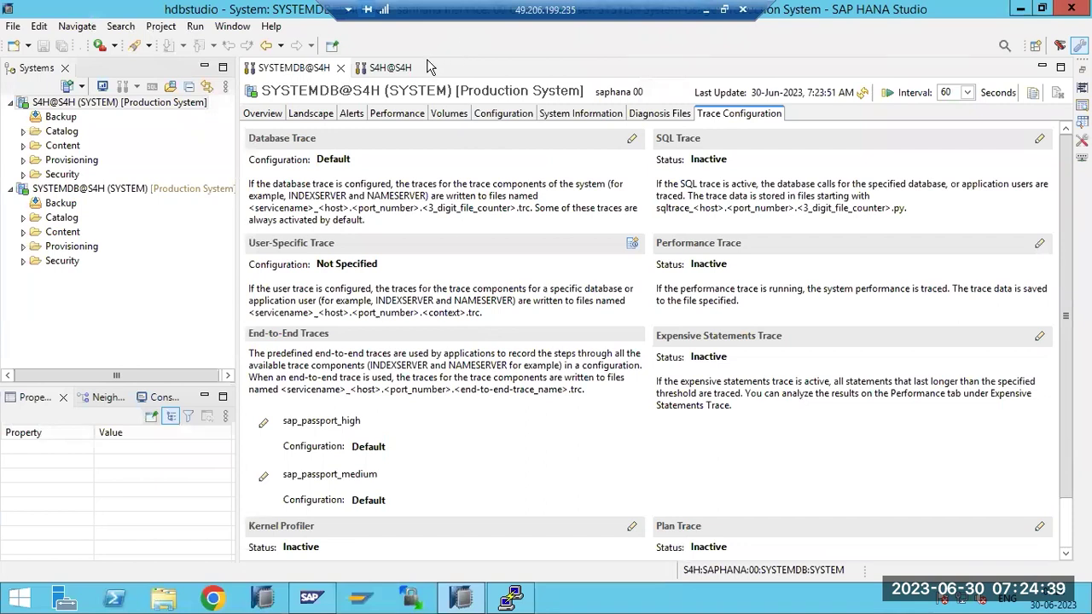
Open the S4H@S4H tenant's Trace Configuration and cancel a new user-specific trace wizard
click(386, 68)
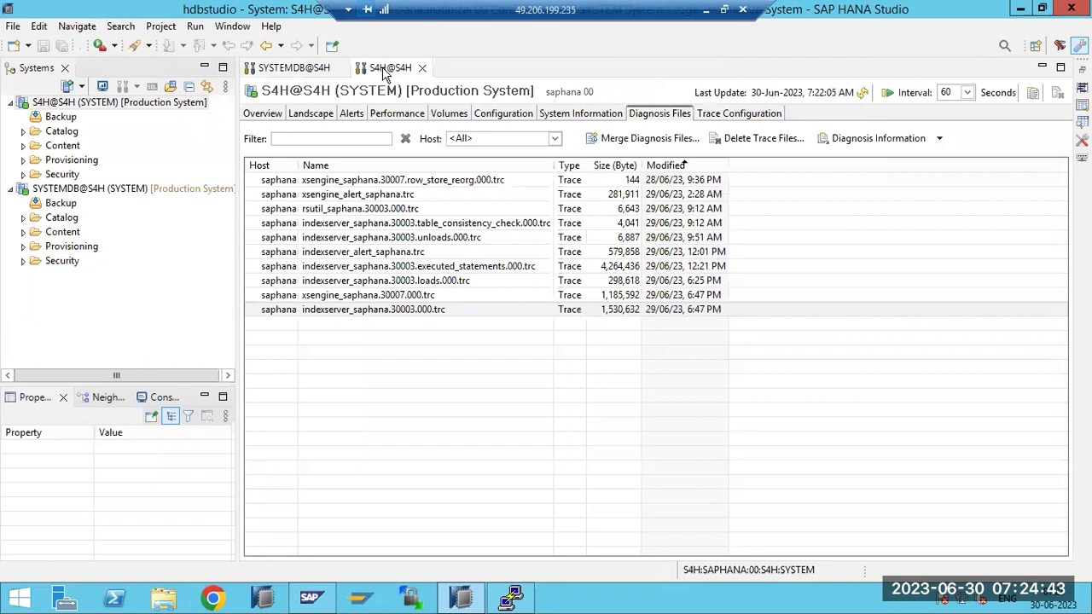
click(299, 69)
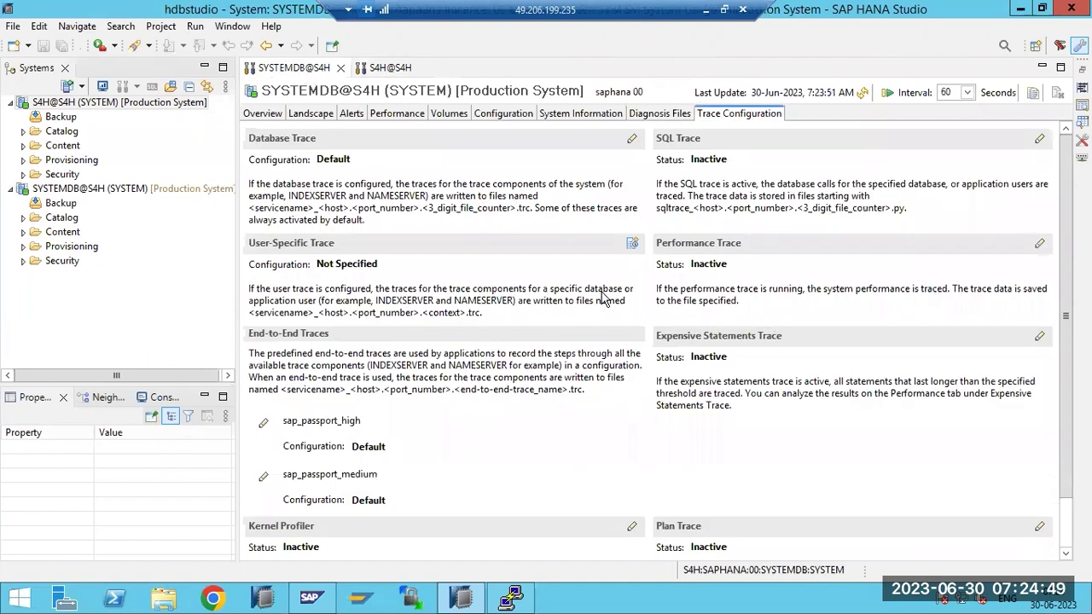
click(394, 72)
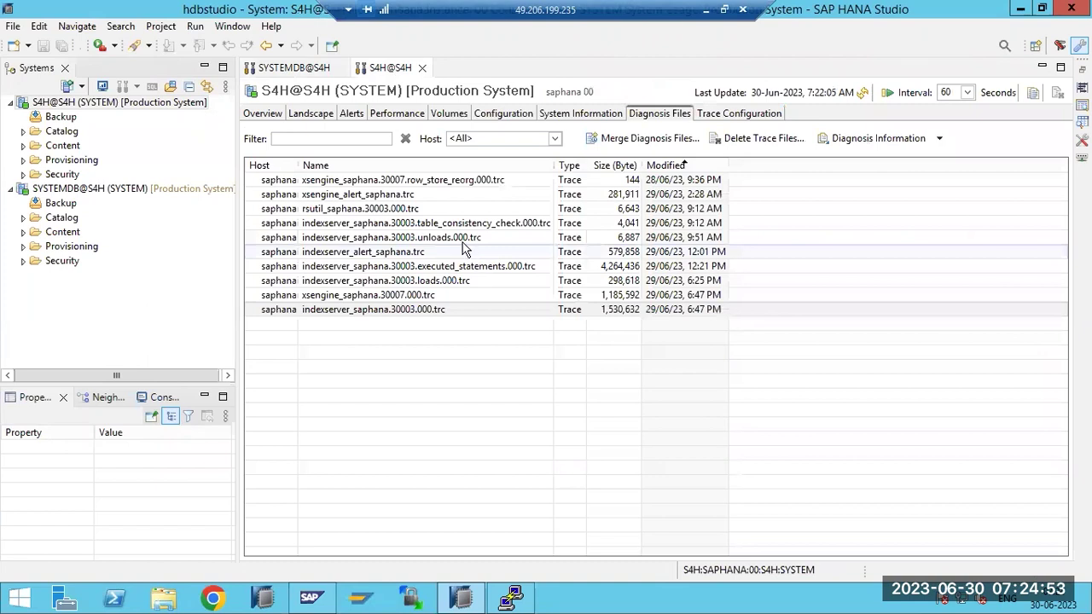
click(724, 114)
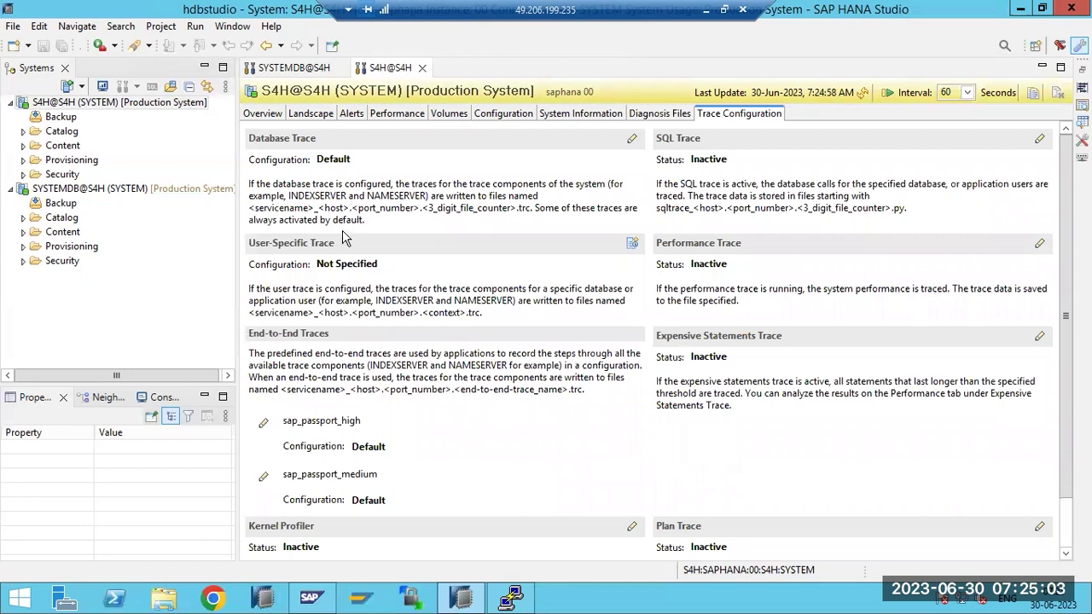
click(633, 245)
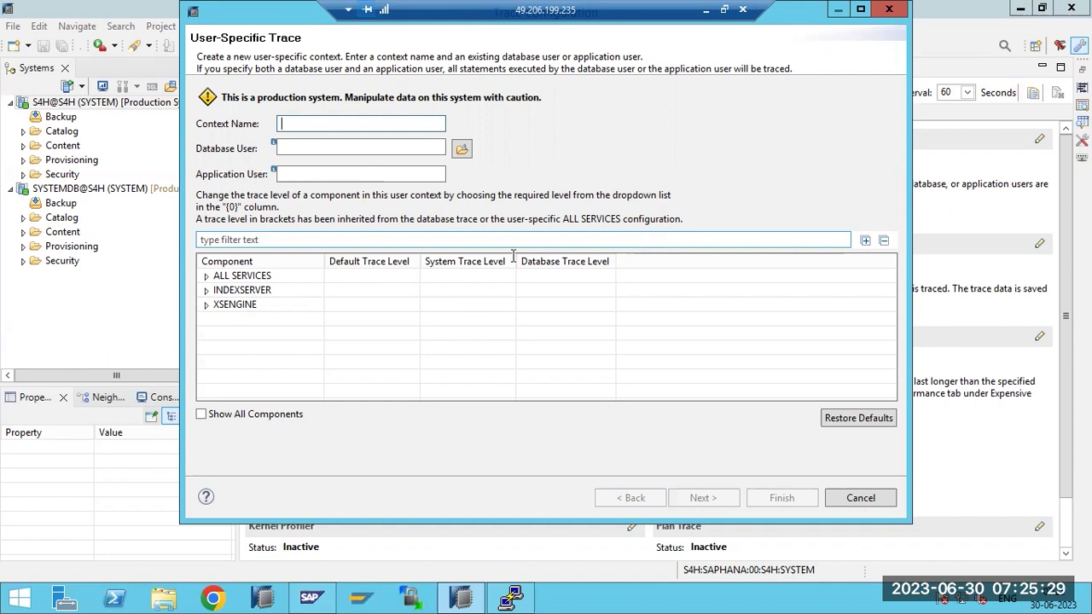
click(855, 502)
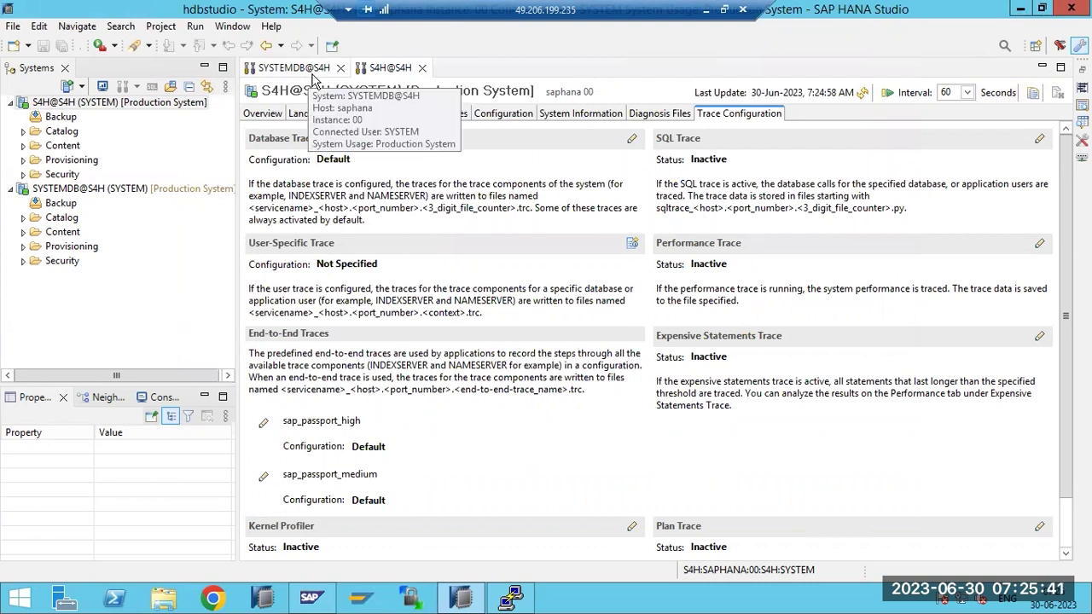
Bring PuTTY forward and pick out the DB_S4H directory name in the trace listing
click(512, 598)
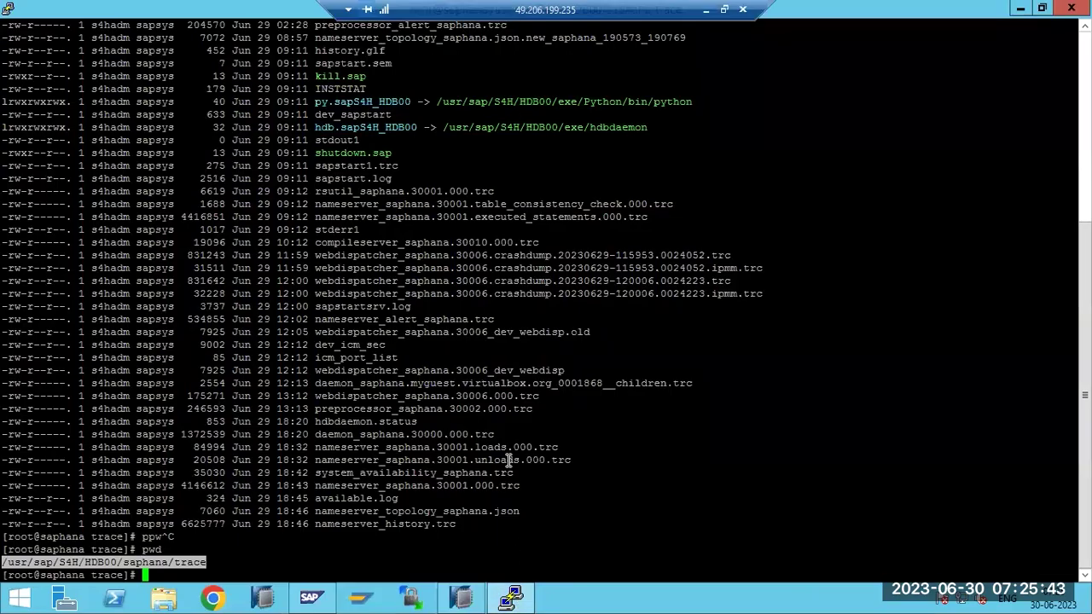
drag(475, 526, 267, 143)
click(271, 142)
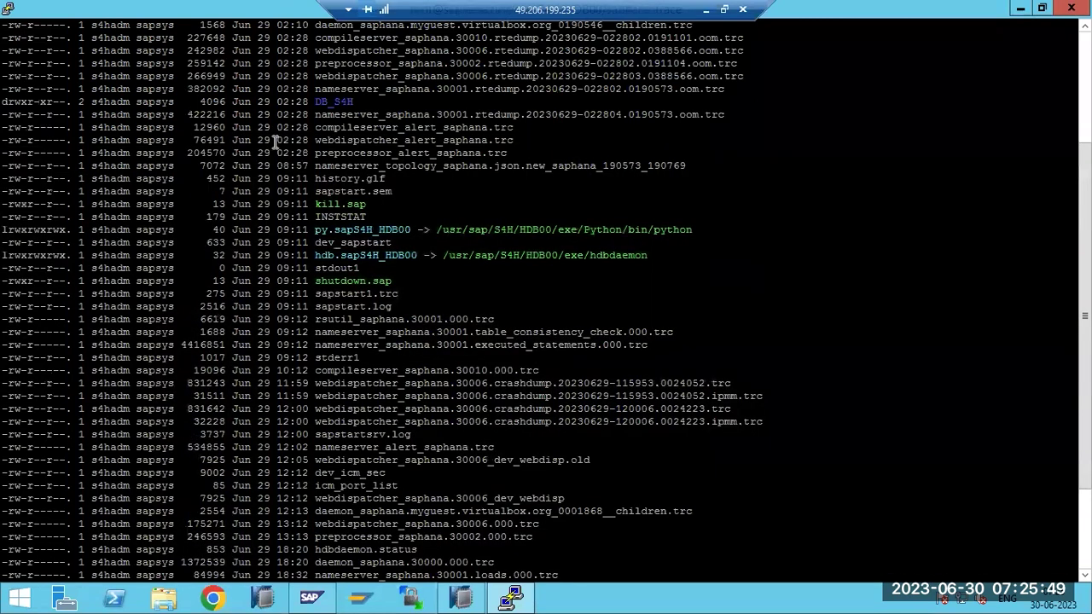
double_click(330, 102)
triple_click(329, 101)
click(330, 102)
double_click(363, 153)
double_click(327, 100)
Run cd DB_S4H and ls -ltr to list the indexserver and xsengine trace files by time
text(cd DB_S4H)
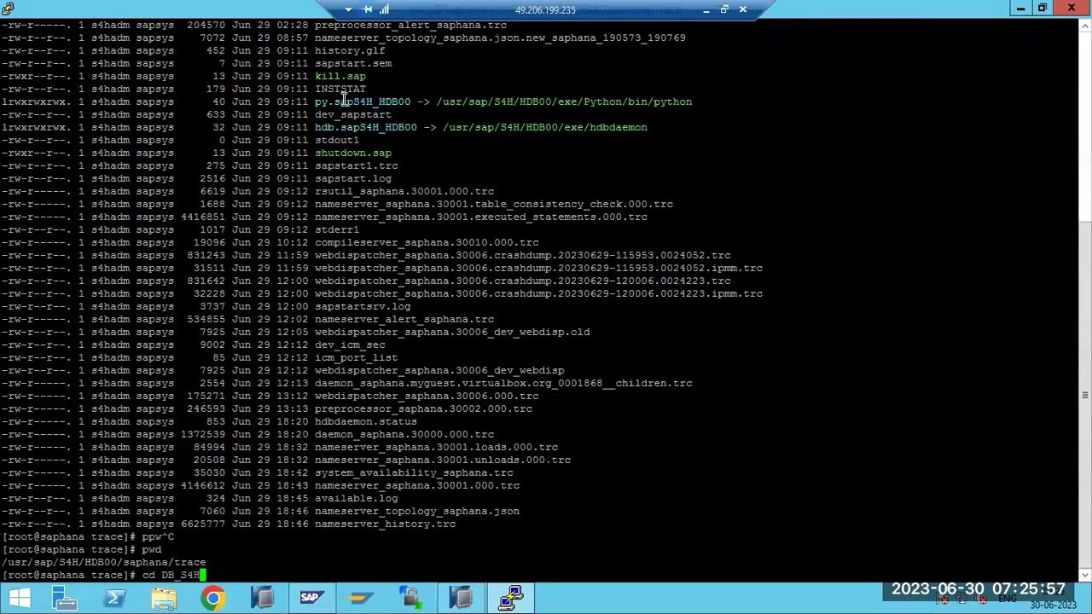
key(Return)
text(ls -ltr)
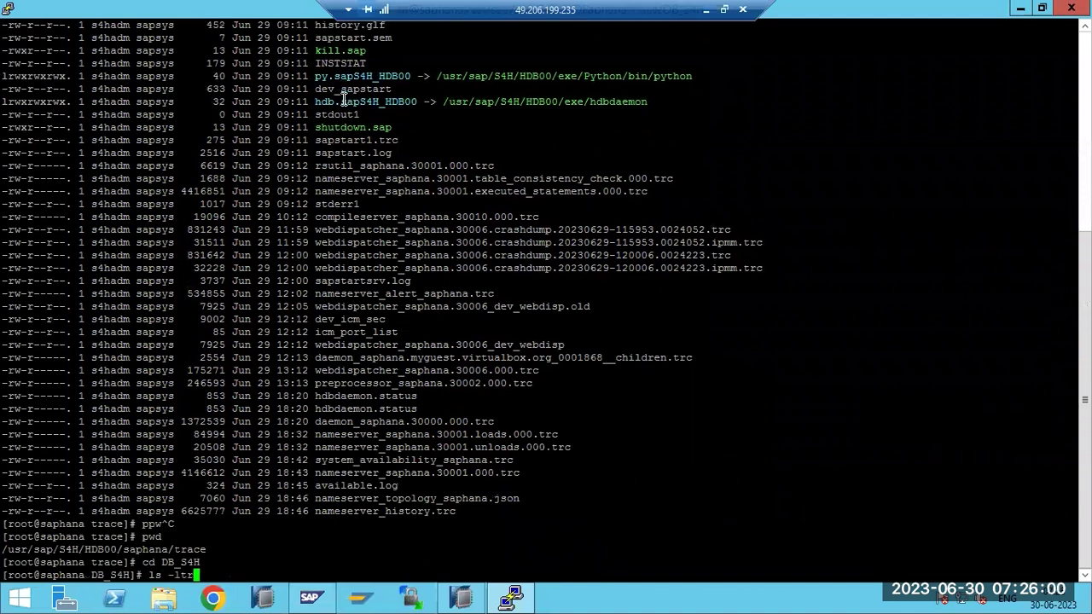
key(Return)
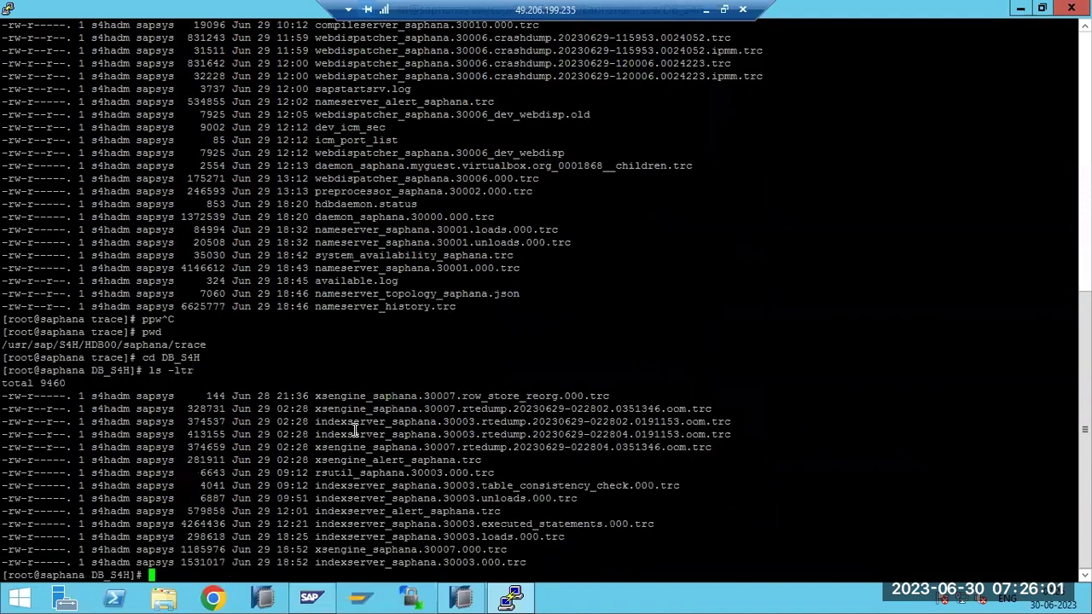
double_click(354, 563)
click(348, 548)
click(347, 523)
drag(526, 562, 6, 386)
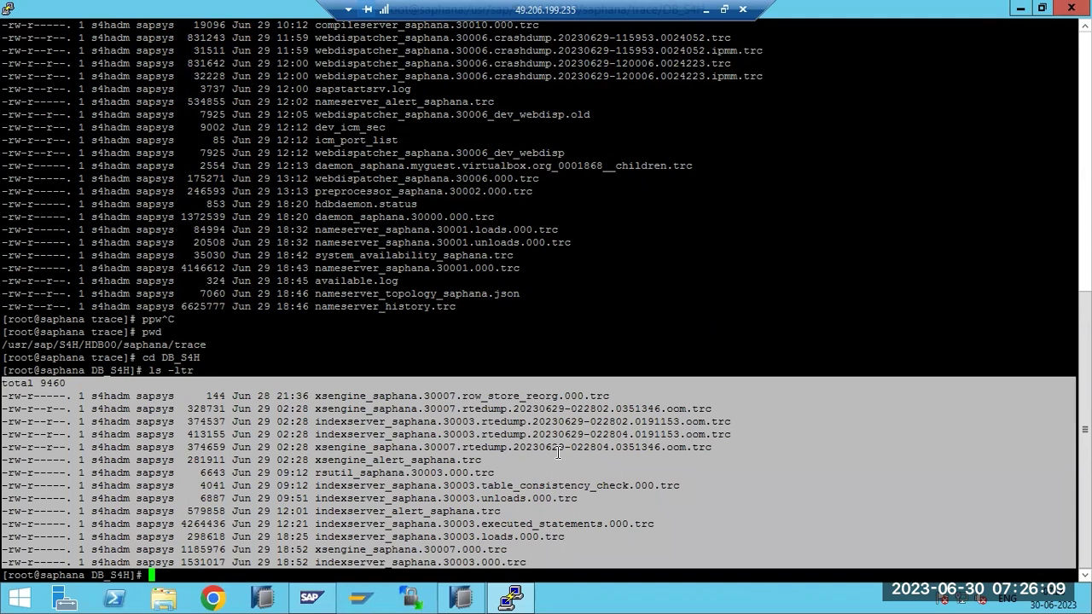
Run pwd to confirm the path /usr/sap/S4H/HDB00/saphana/trace/DB_S4H, then leave PuTTY
text(pwd)
key(Return)
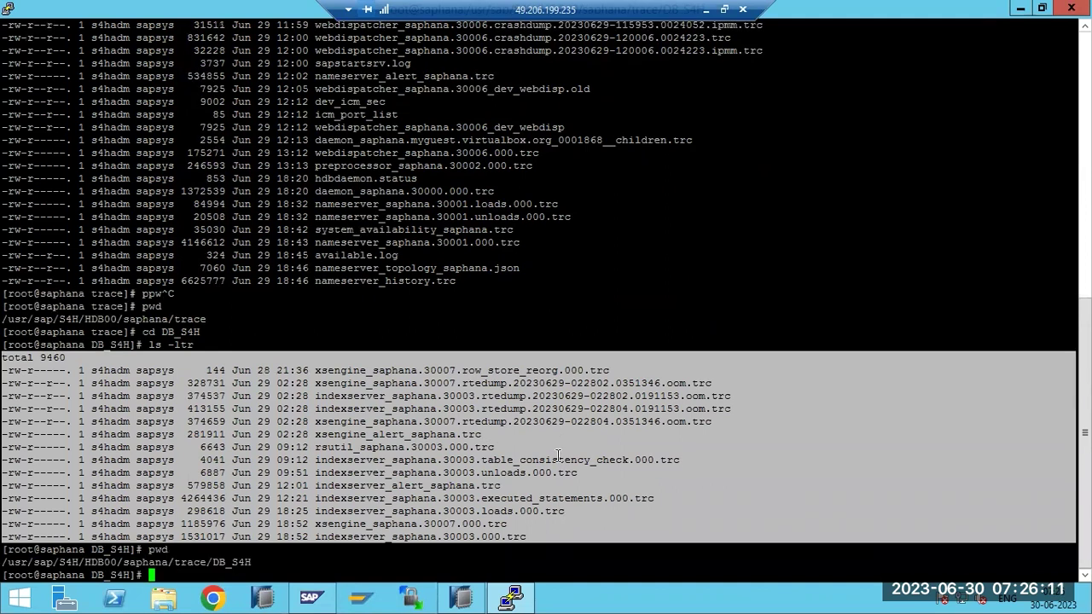
click(226, 561)
drag(212, 561, 252, 561)
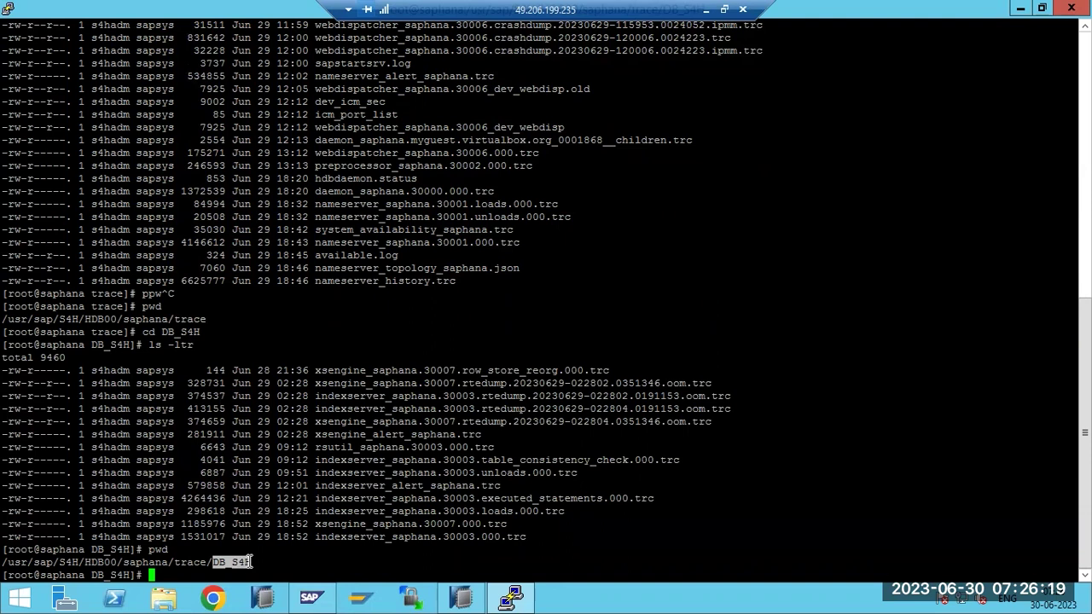
click(243, 563)
triple_click(243, 562)
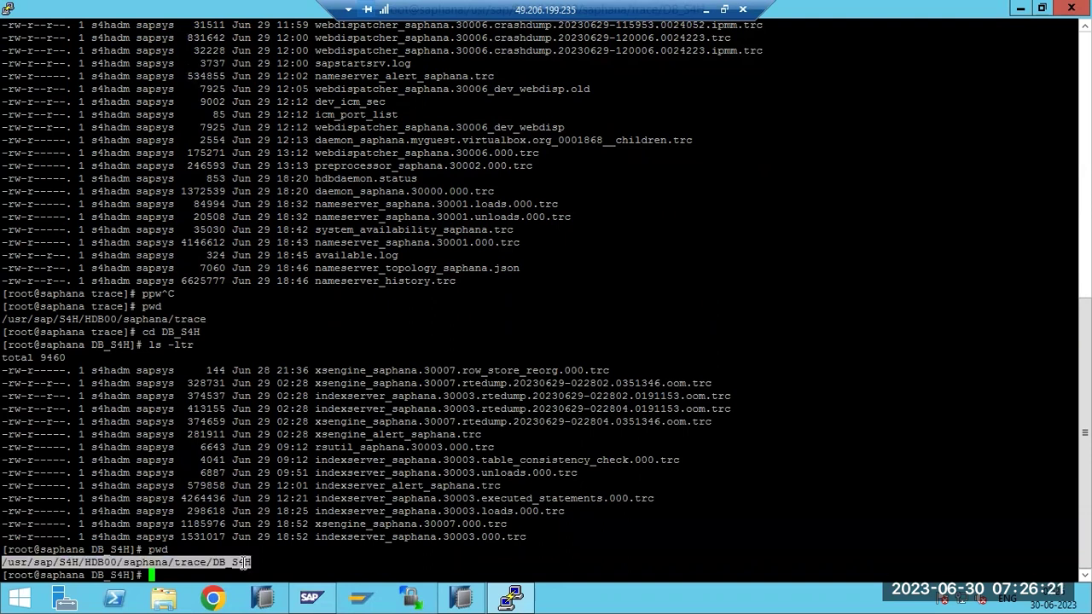
drag(534, 537, 7, 382)
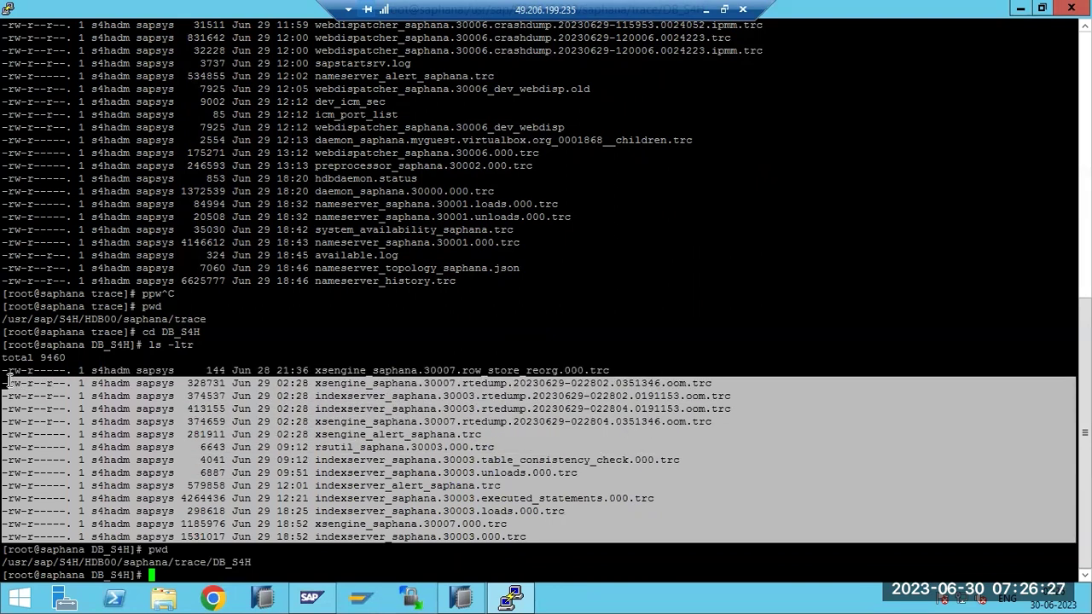
drag(466, 275, 150, 111)
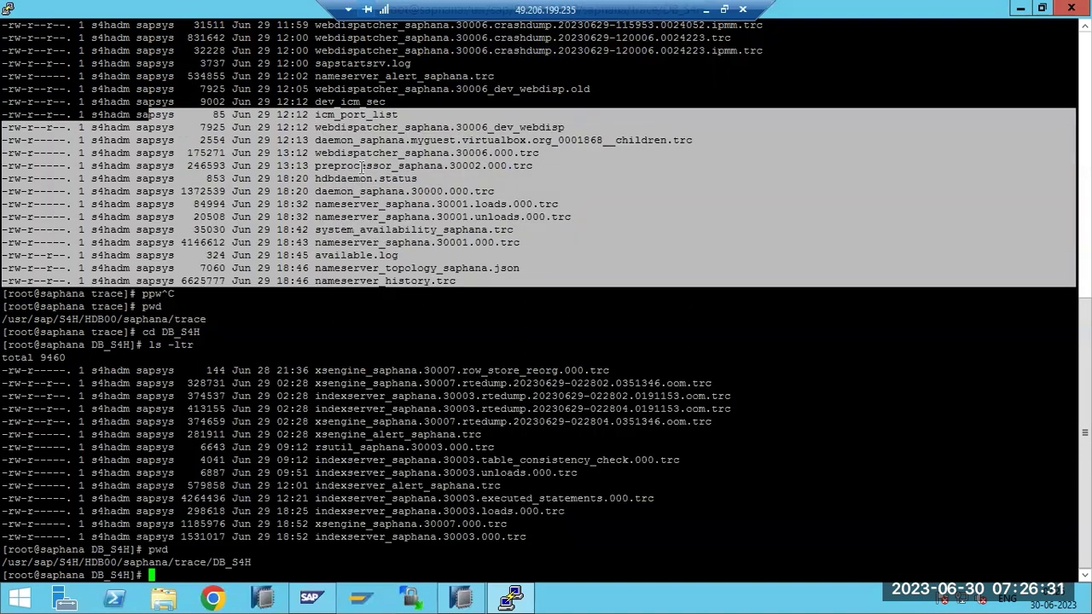
click(363, 168)
scroll(367, 223, up, 10)
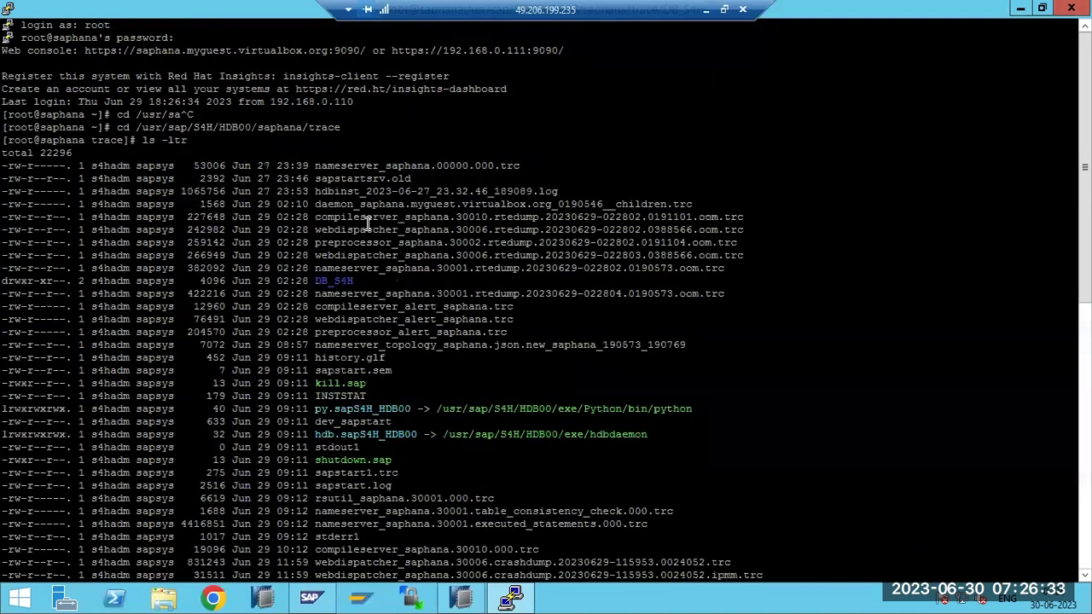
scroll(369, 239, down, 10)
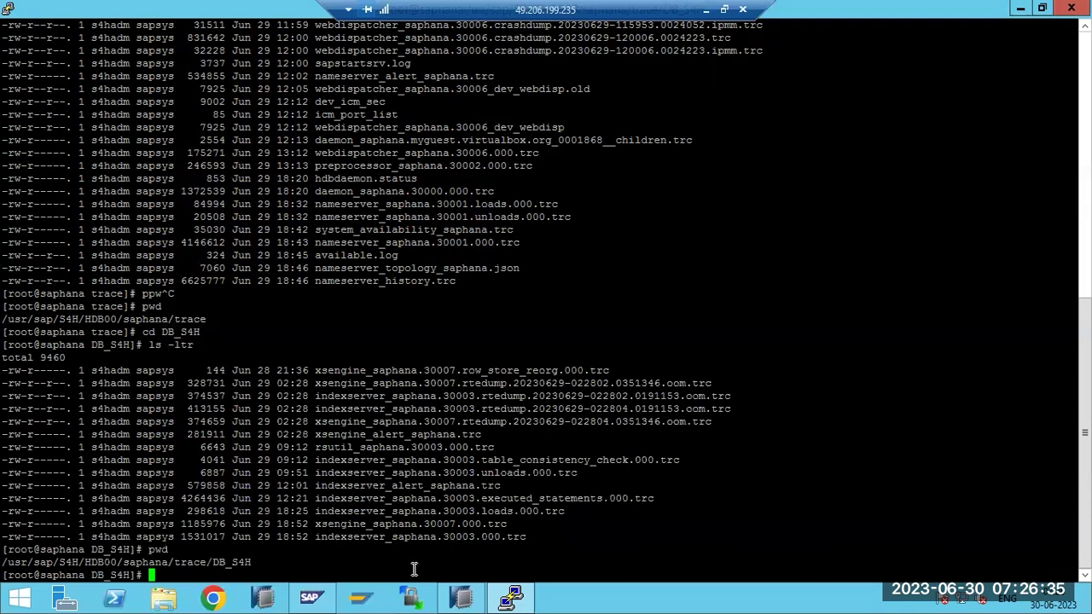
click(459, 600)
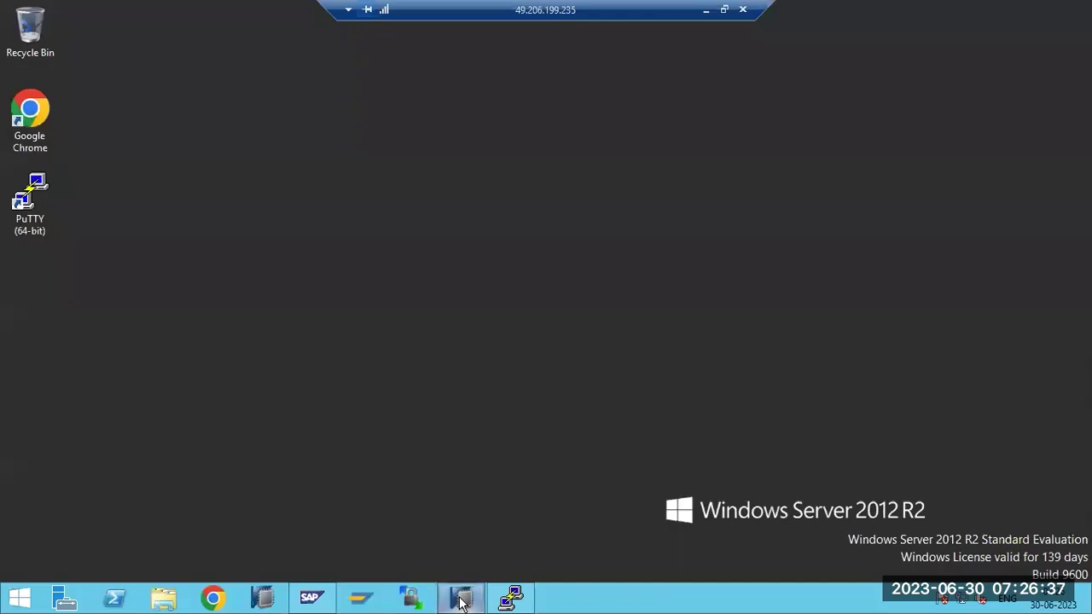
click(461, 599)
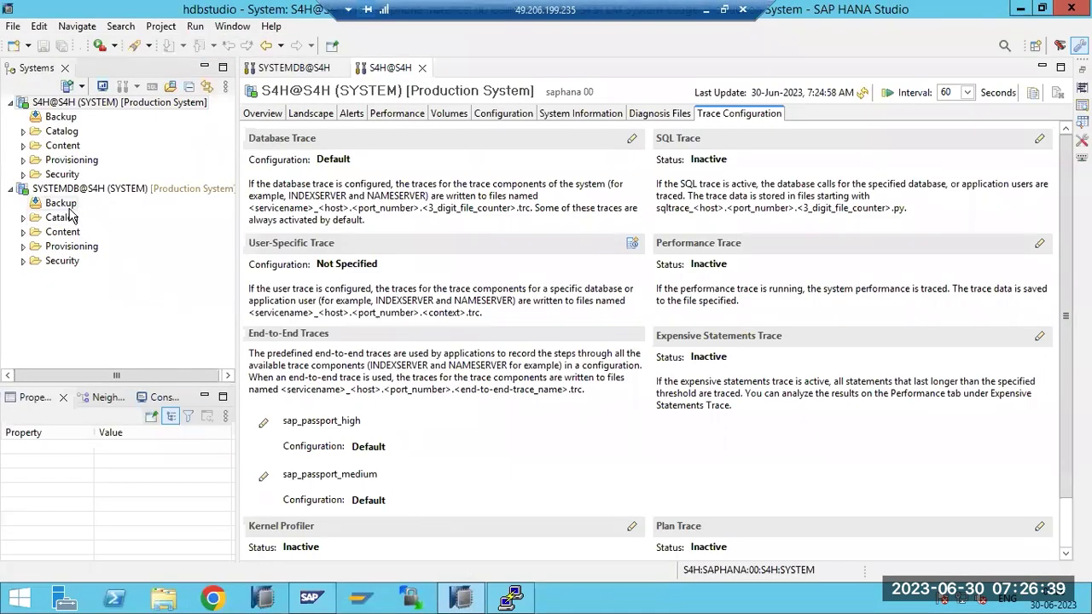
Switch from SYSTEMDB@S4H to S4H@S4H and show its Landscape of seven active services
click(277, 70)
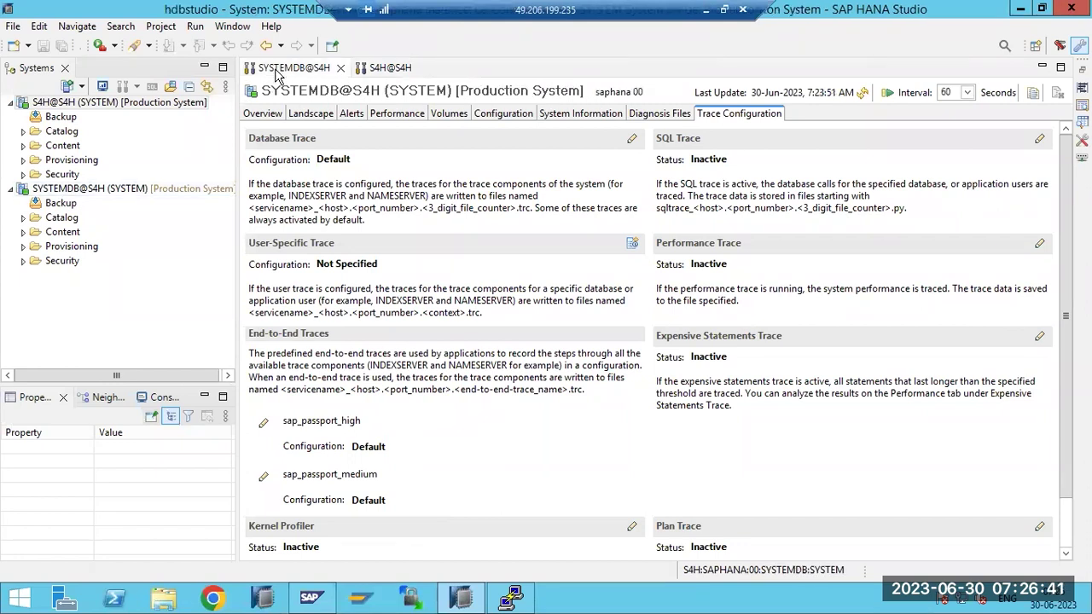
click(376, 69)
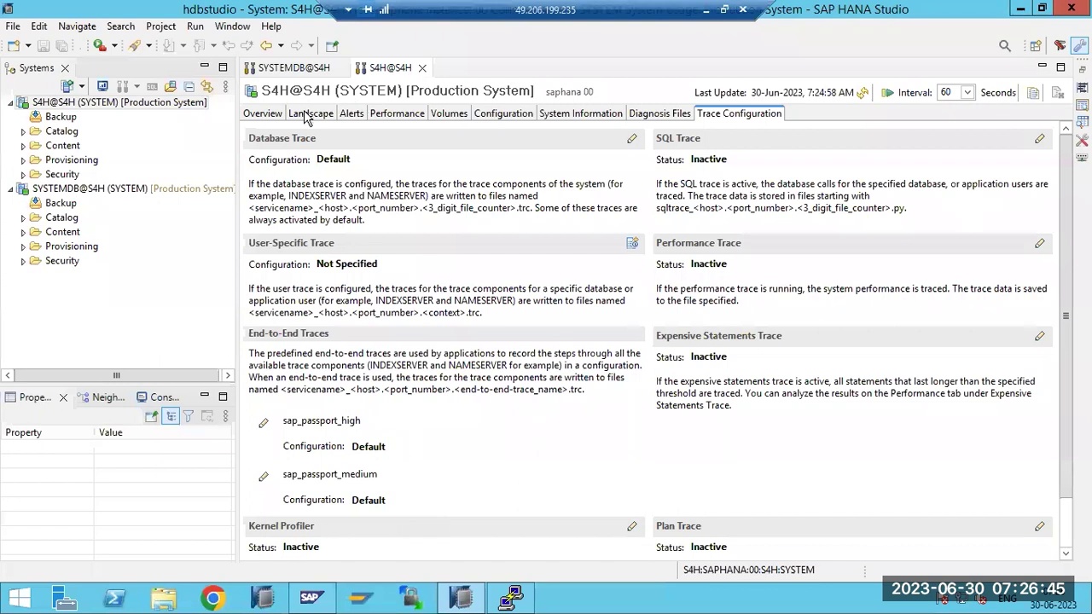
click(309, 113)
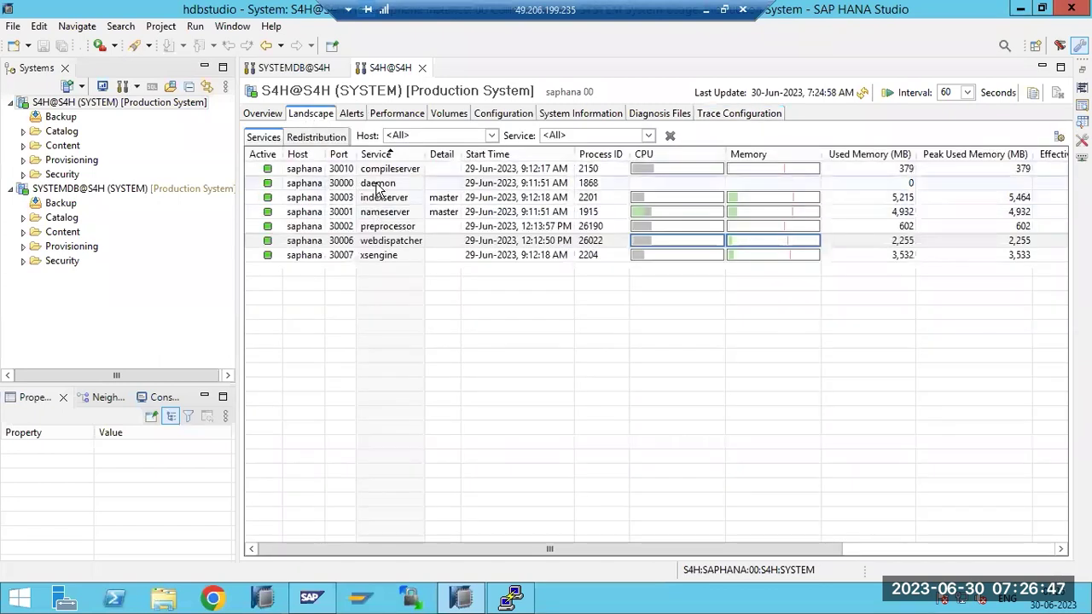
click(510, 597)
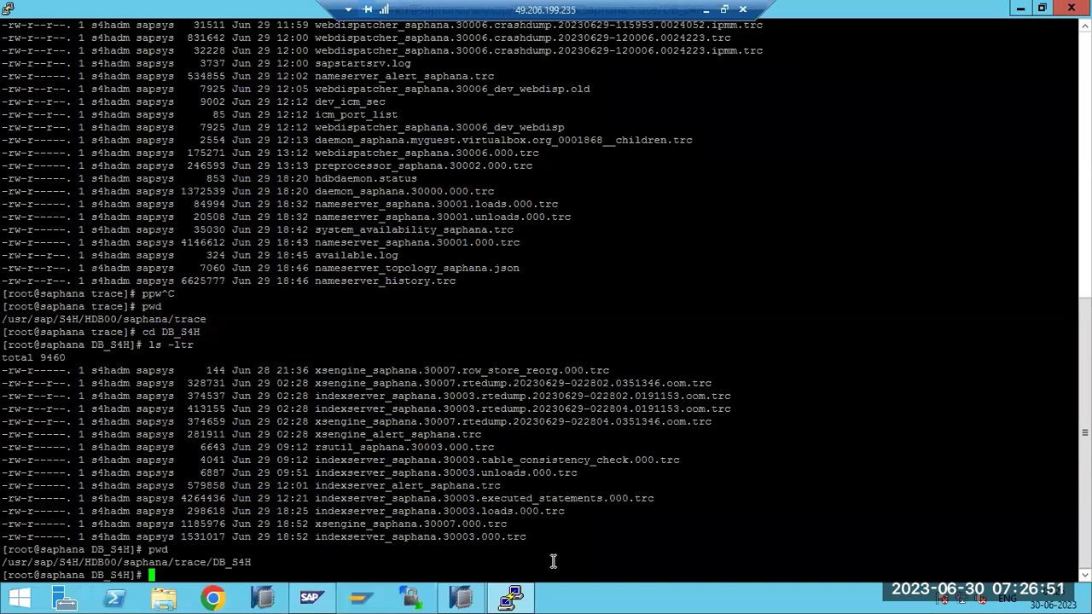
drag(547, 541, 6, 373)
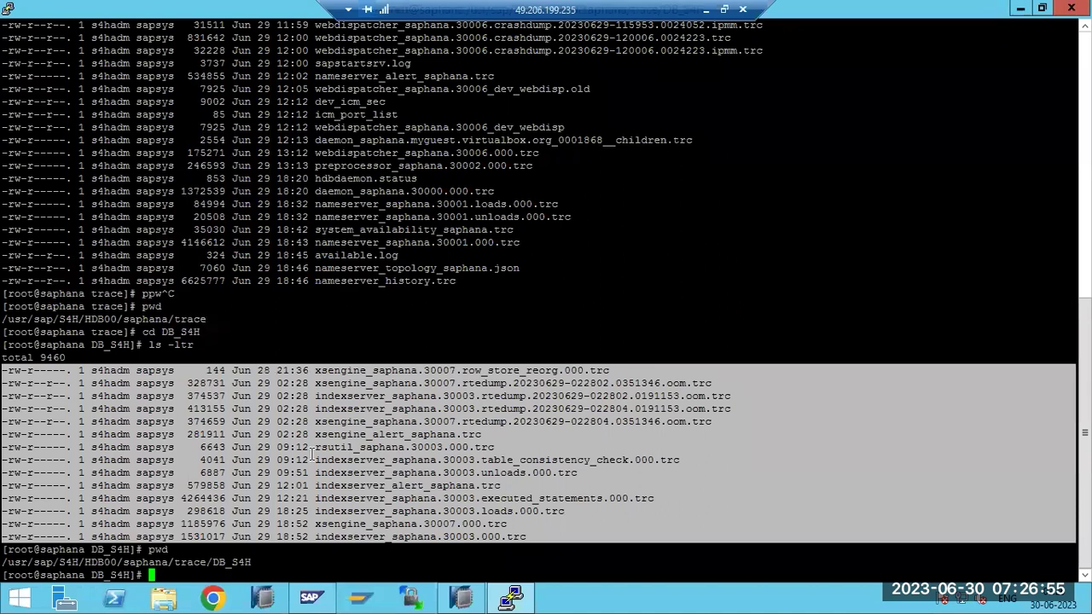
click(313, 454)
click(517, 594)
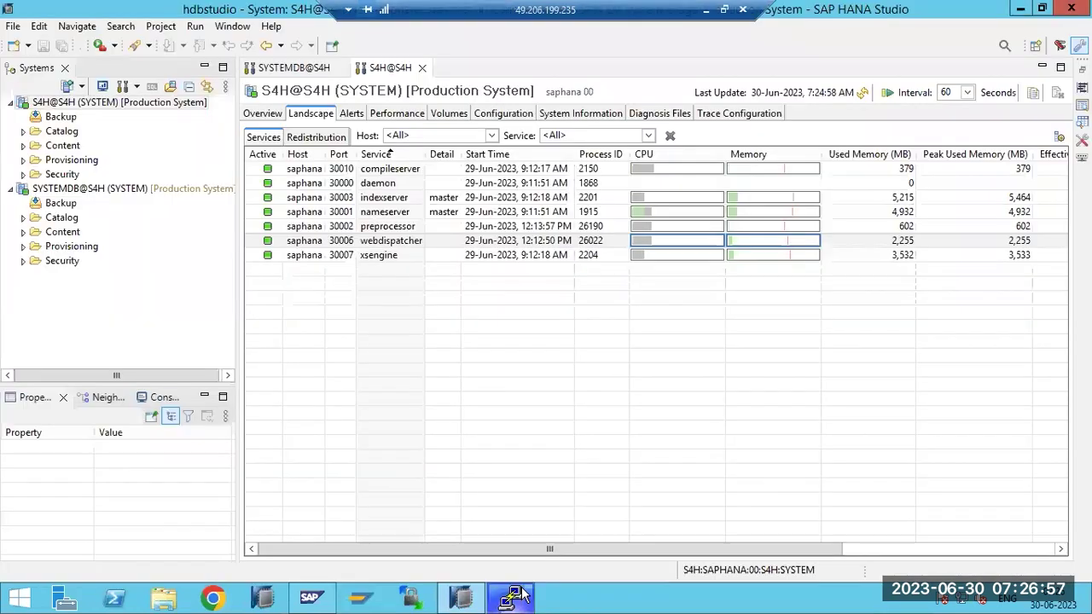
Move between System Information, Diagnosis Files and Trace Configuration, ending on S4H's indexserver and xsengine trace files
click(605, 117)
click(652, 115)
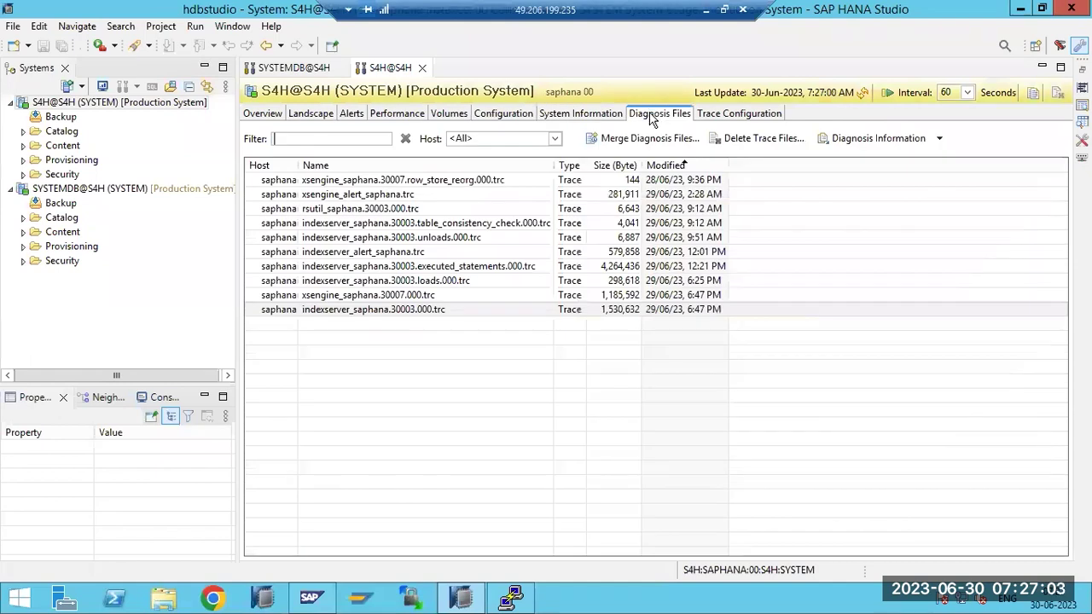
click(709, 116)
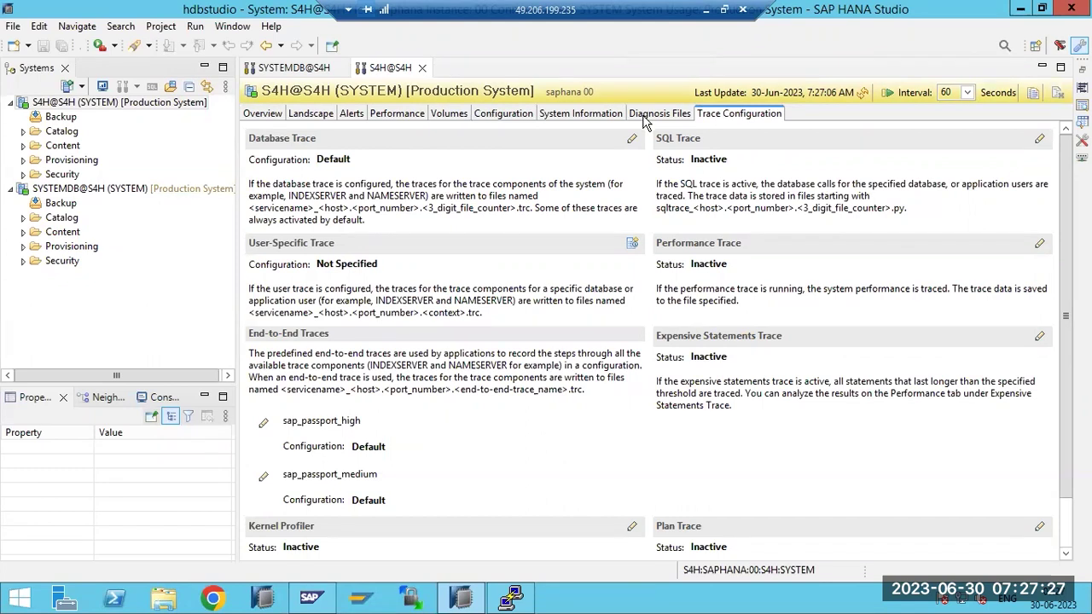
click(641, 117)
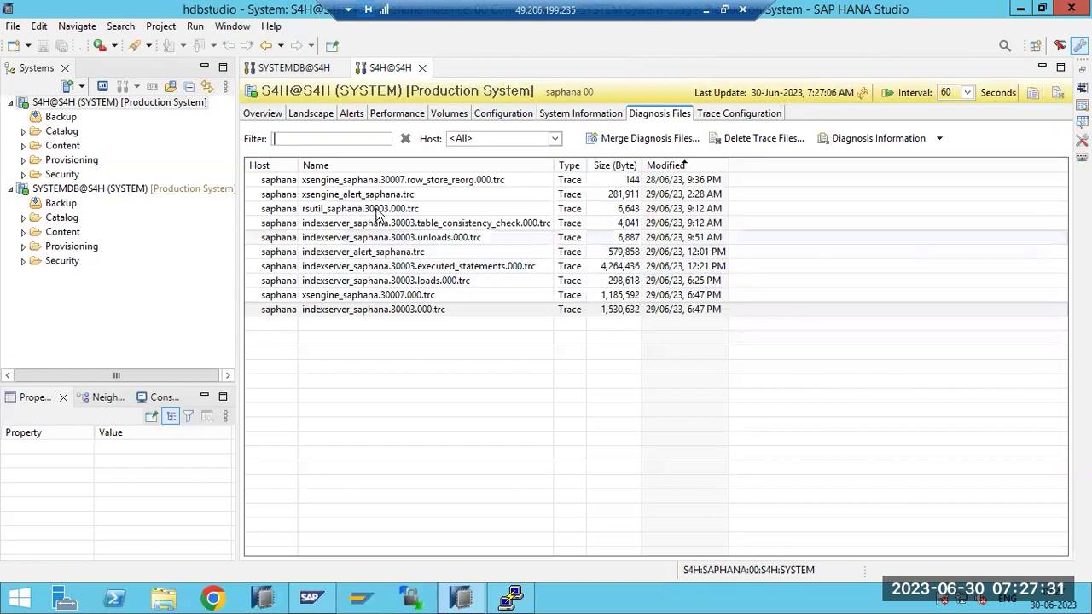
Open indexserver_saphana.30003.000.trc and scroll up through its stack-trace entries
double_click(356, 309)
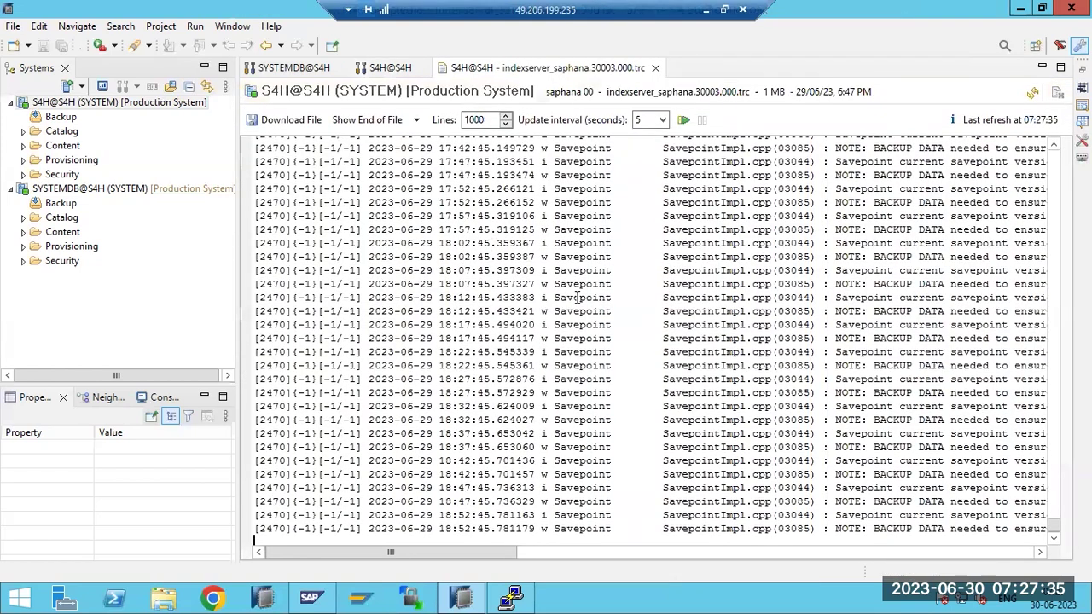
scroll(771, 388, up, 15)
scroll(770, 388, up, 20)
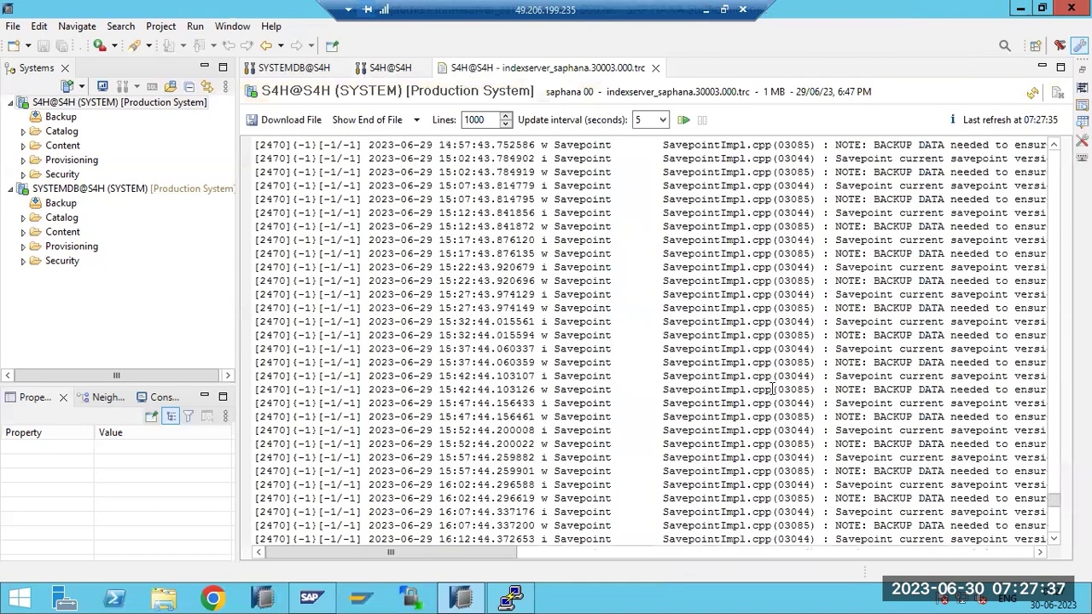
scroll(778, 386, up, 20)
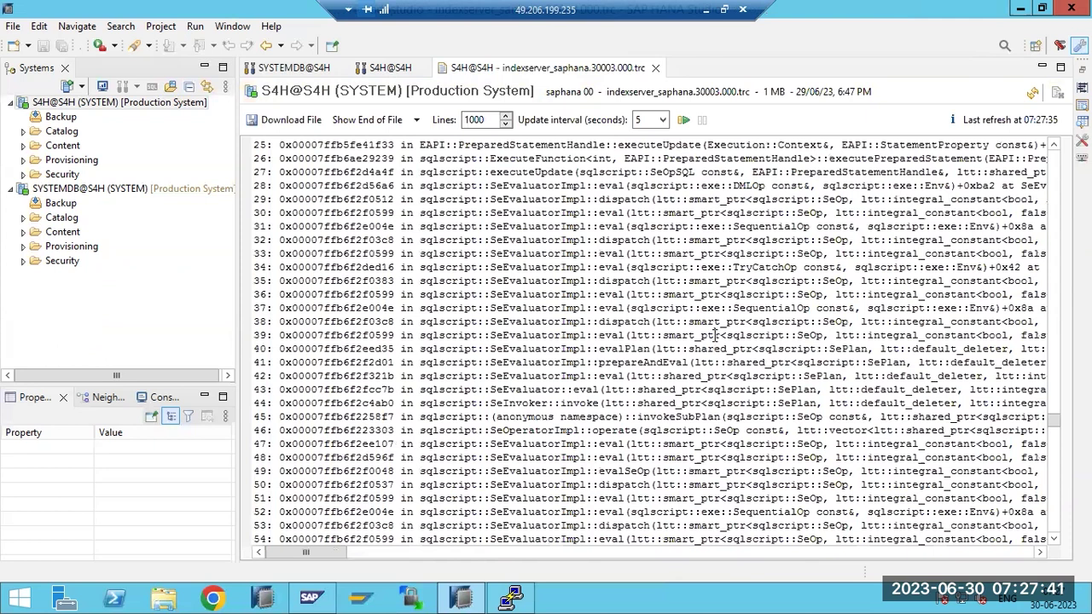
Search the trace file for a few text terms with Find/Replace, then close the search box
key(ctrl+f)
text(ravi)
key(Return)
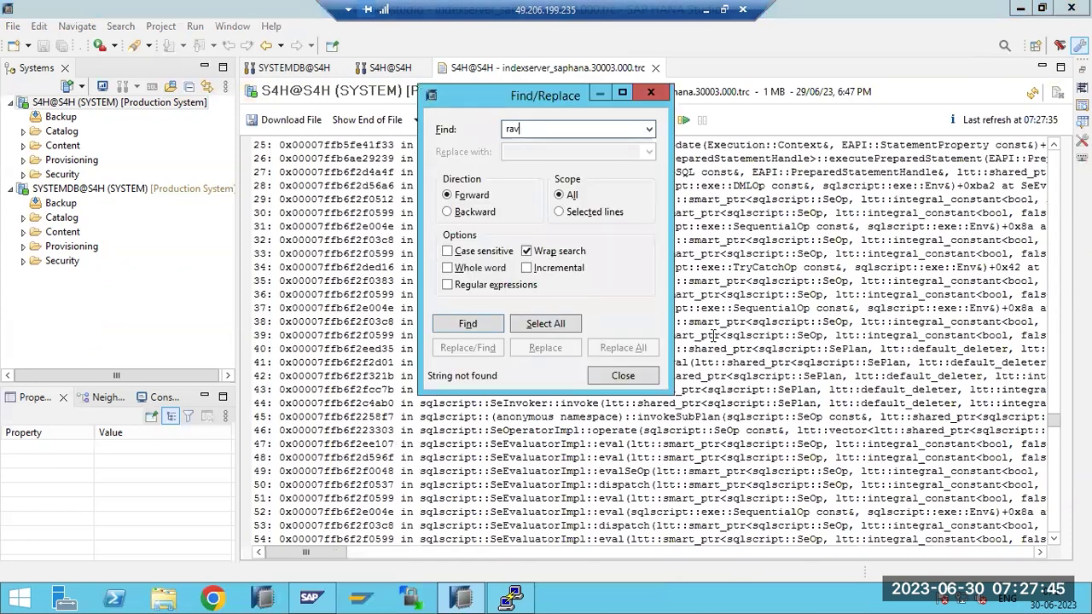
key(BackSpace)
text(bhas)
key(BackSpace)
key(BackSpace)
key(BackSpace)
key(BackSpace)
key(BackSpace)
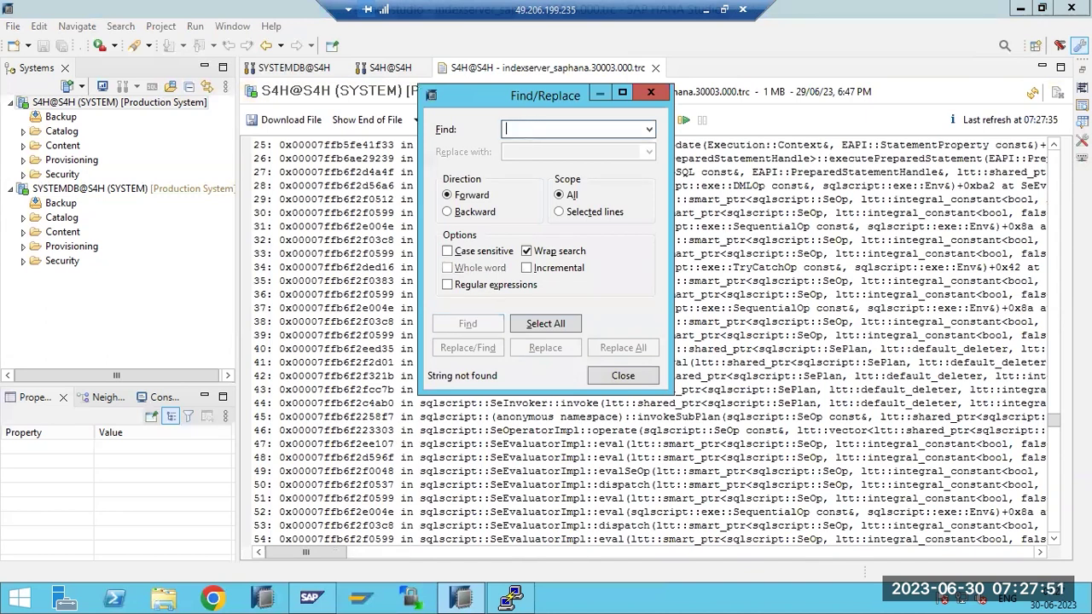
text(sys)
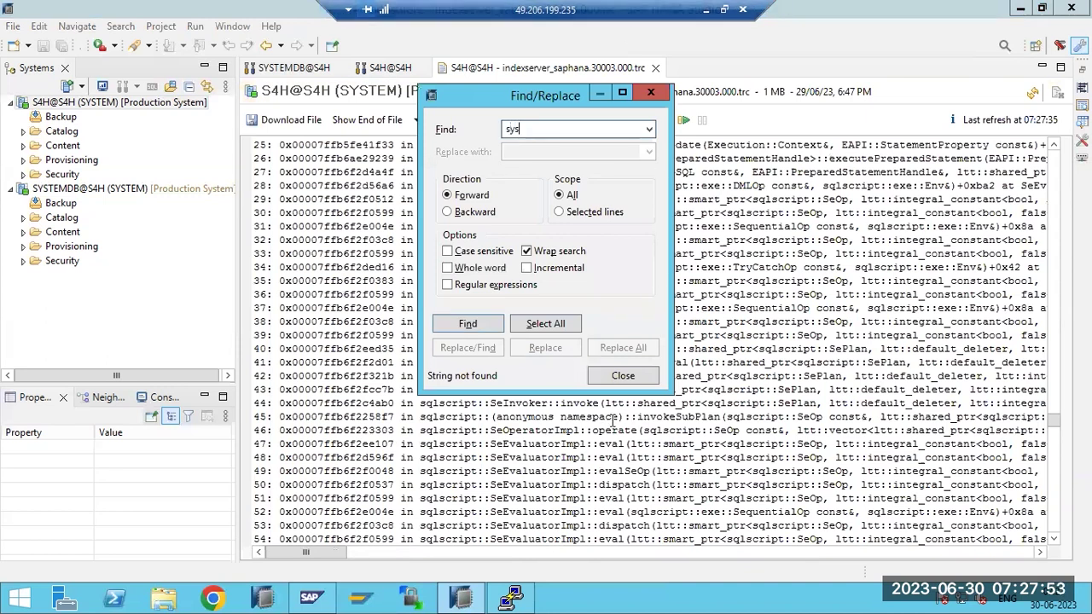
click(635, 377)
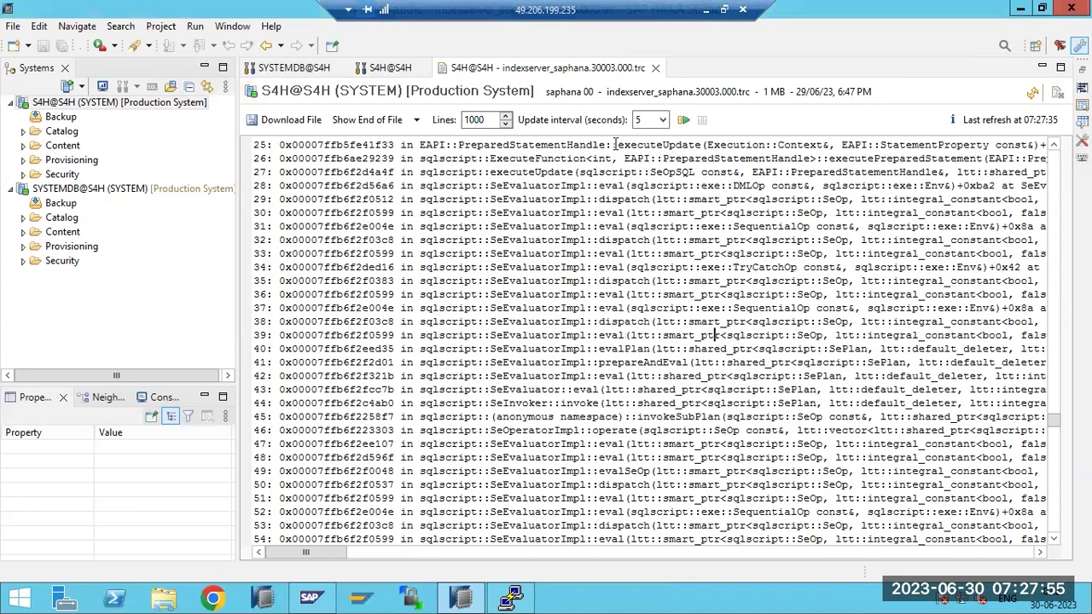
Close the trace file tab, cancel the User-Specific Trace dialog unchanged, and refresh Diagnosis Files
click(656, 68)
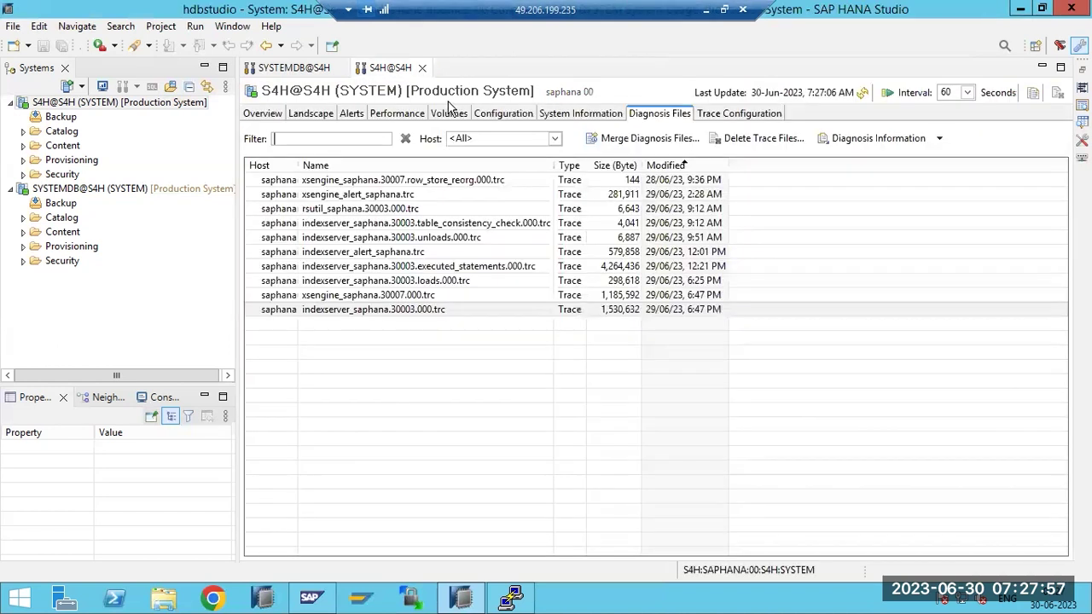
click(714, 115)
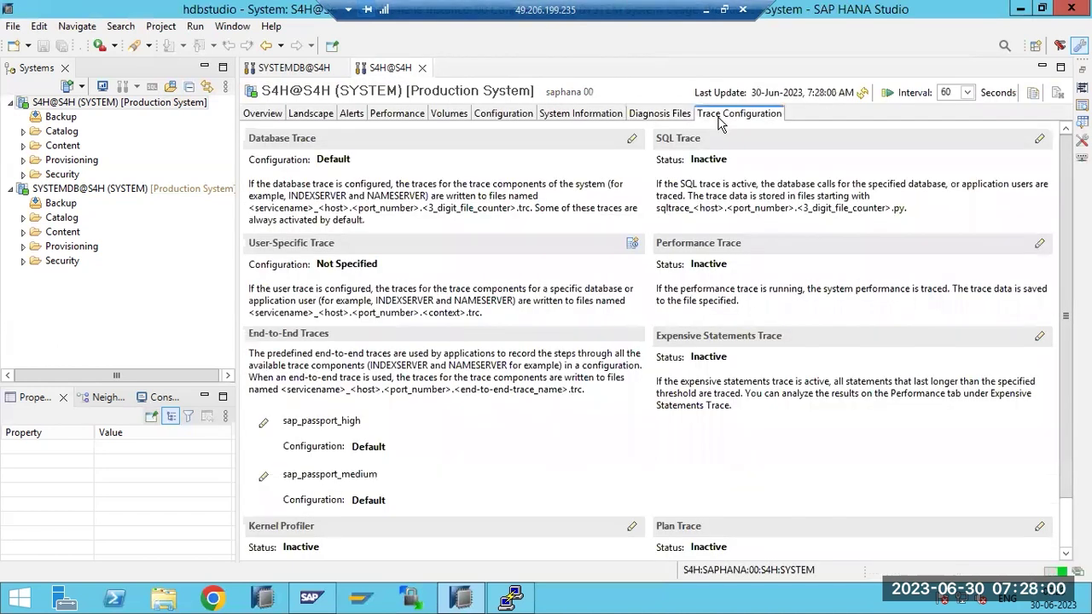
click(632, 243)
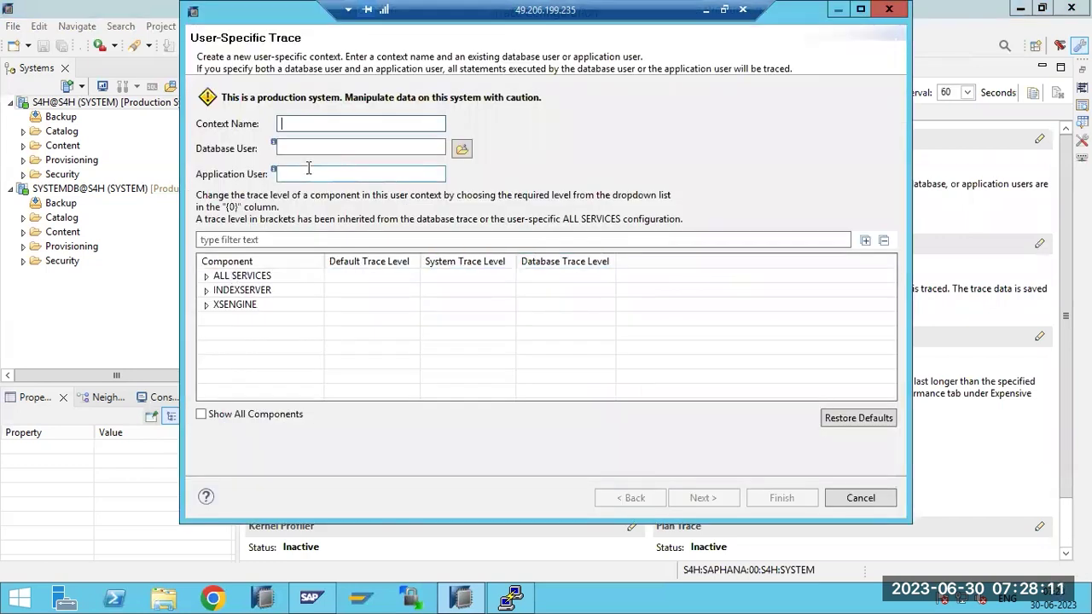
click(847, 504)
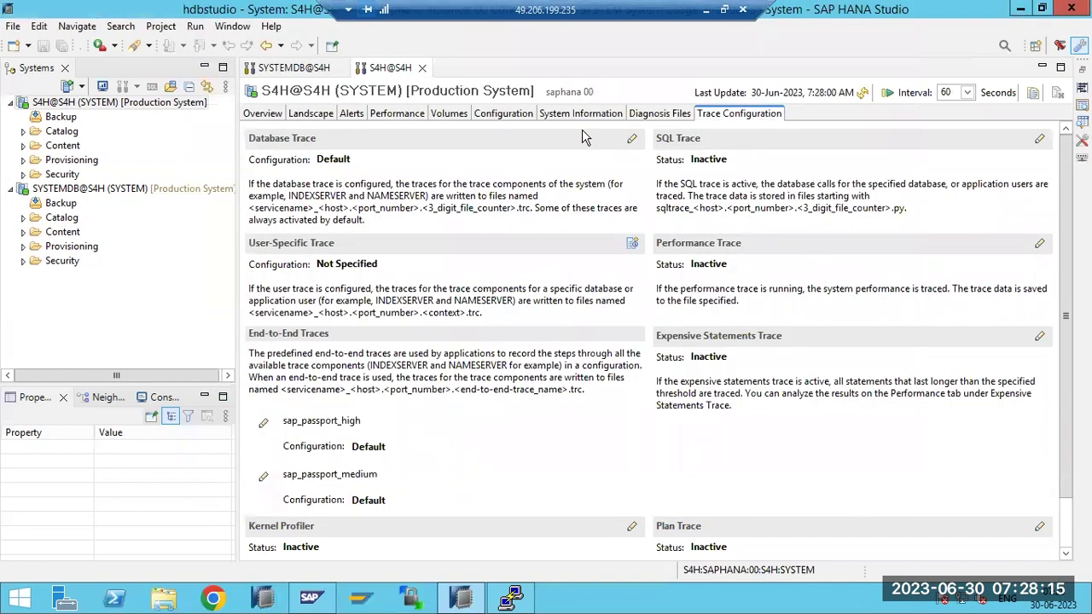
click(645, 118)
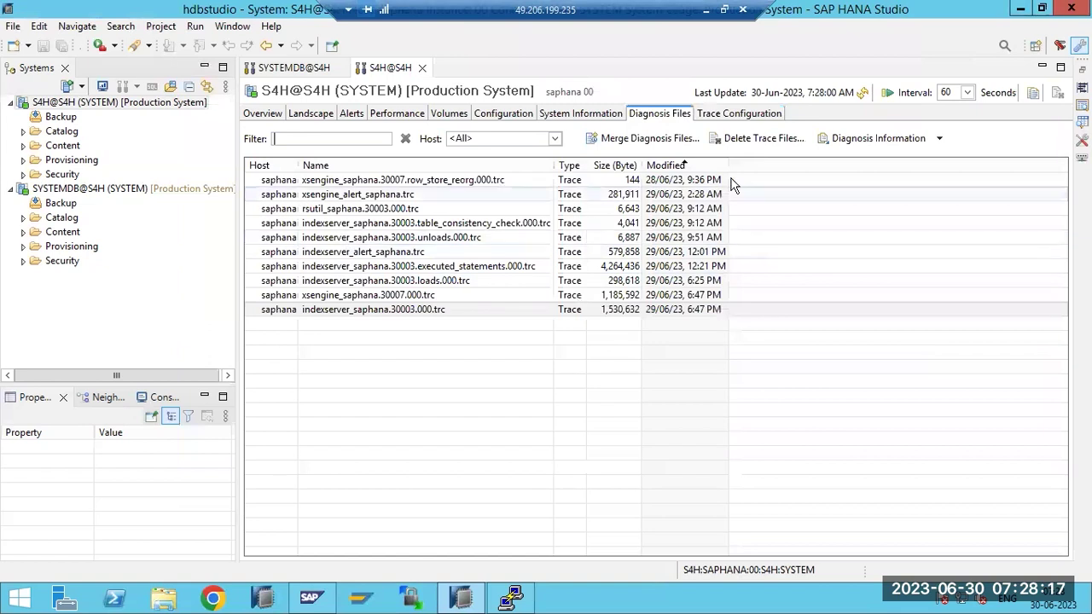
click(862, 92)
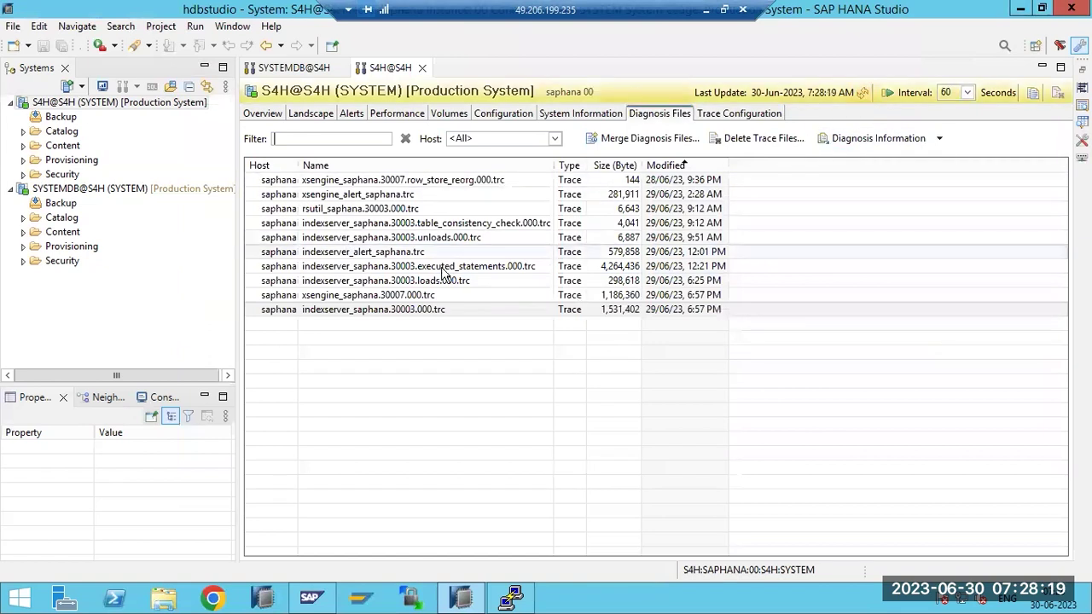
Look at the Database Trace settings without changing them, then return to Diagnosis Files
click(718, 116)
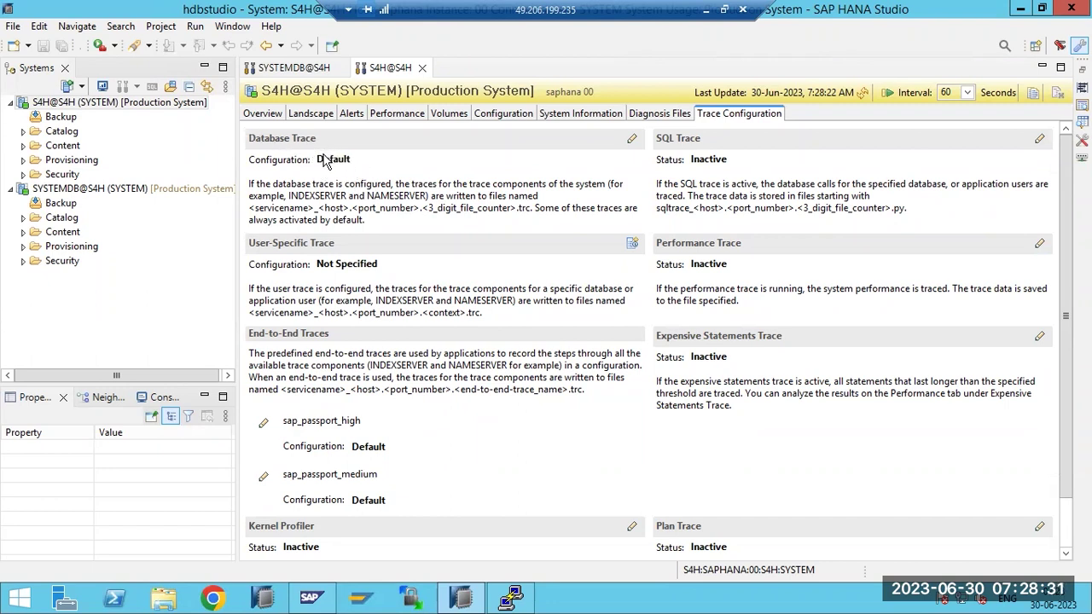
click(631, 138)
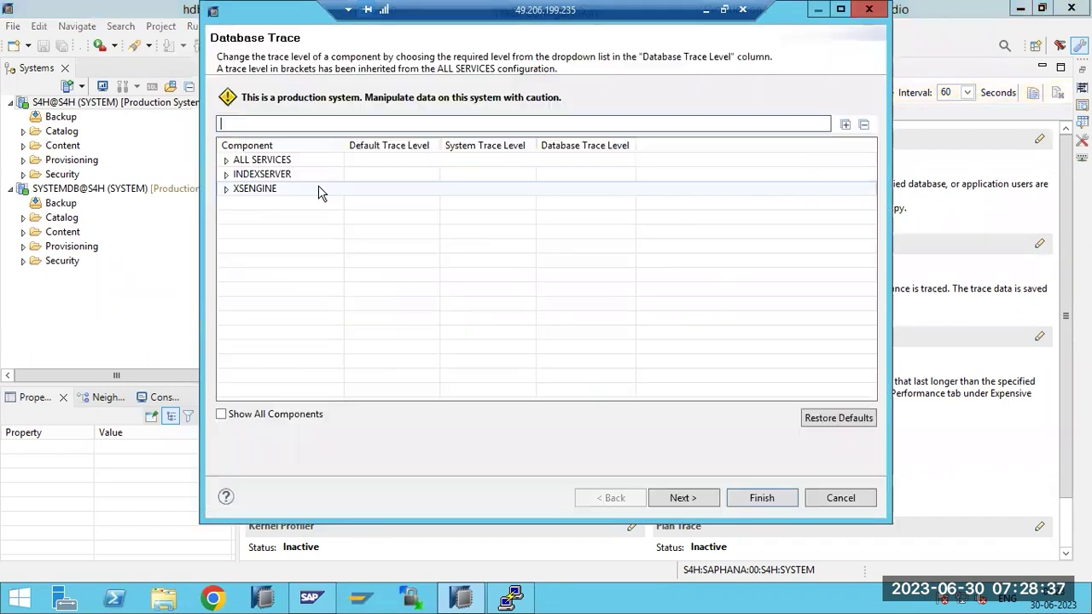
click(840, 498)
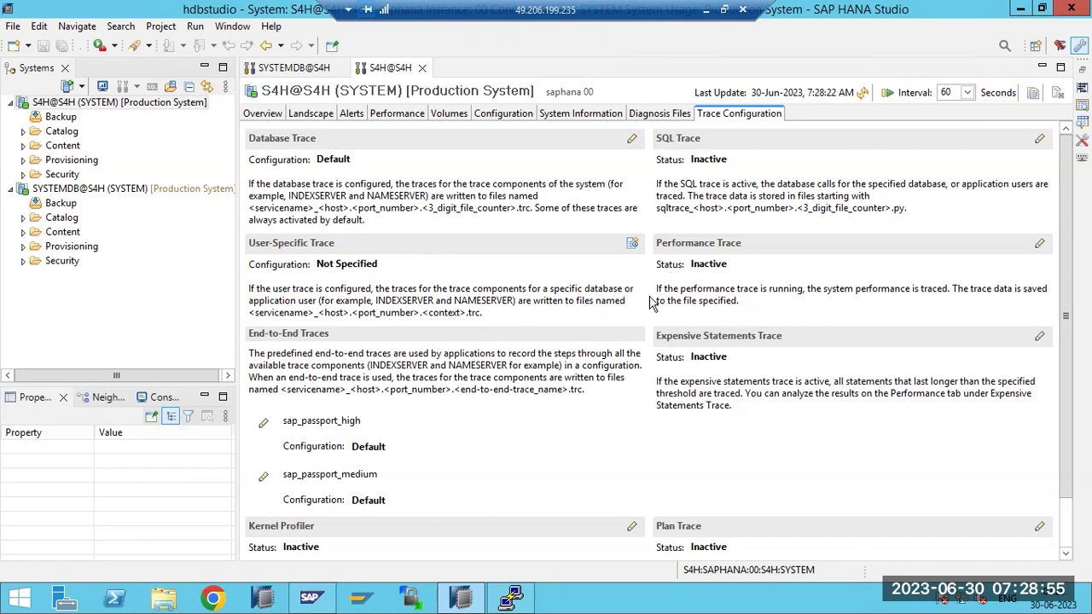
scroll(290, 505, down, 1)
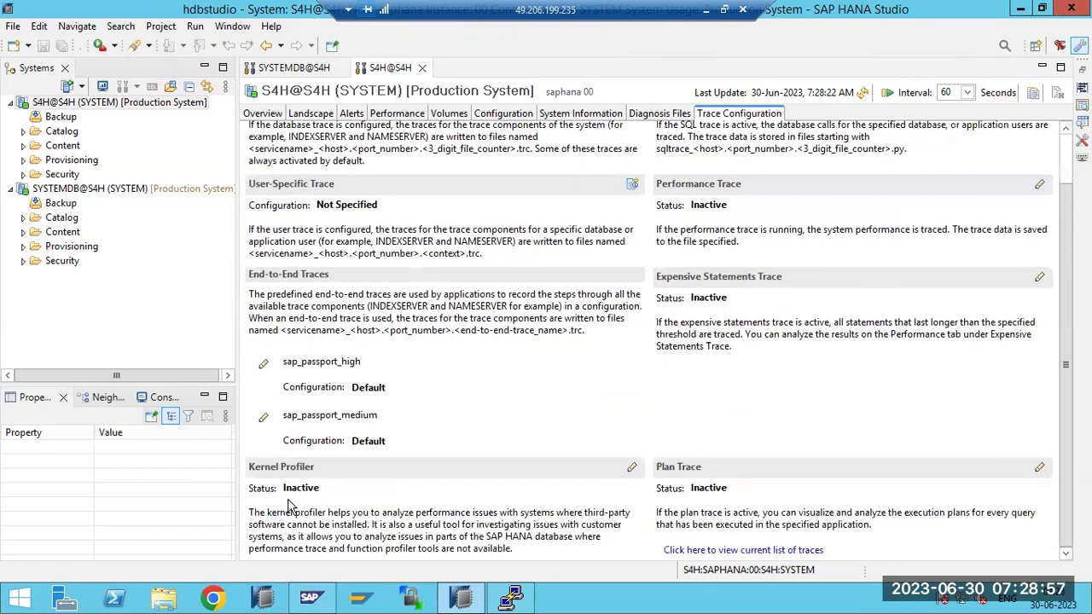
scroll(292, 503, up, 1)
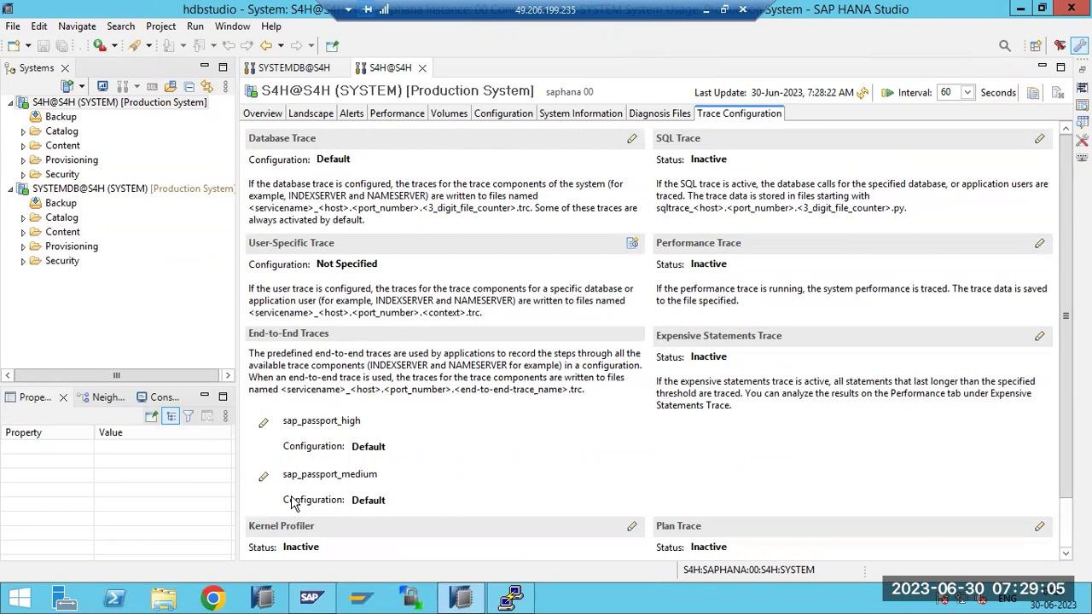
click(641, 119)
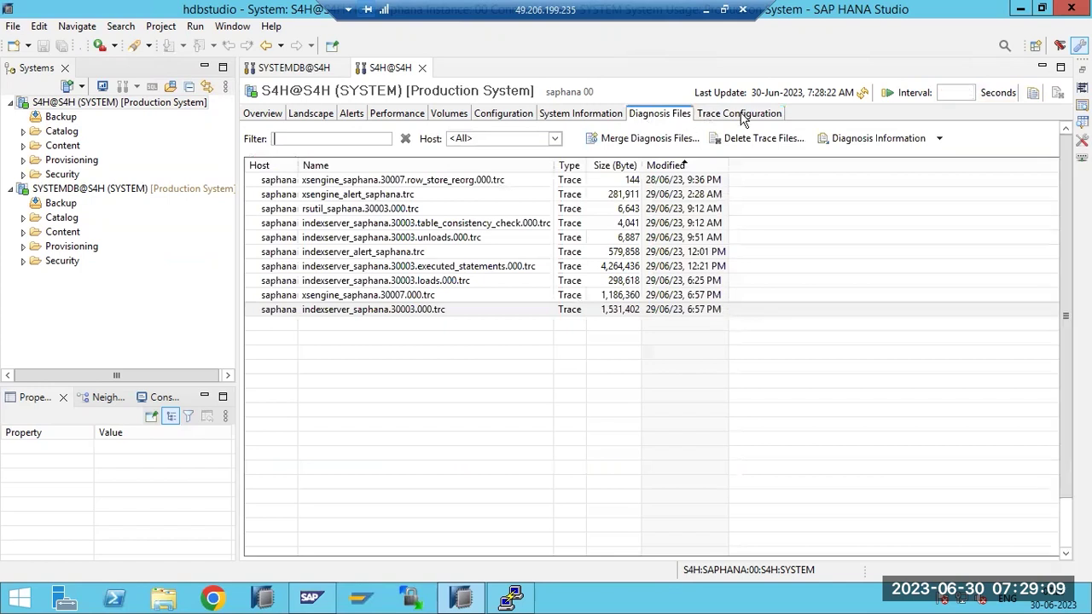
Step through S4H's Trace, Diagnosis, System Information, Configuration and Volumes tabs to the Overview showing 8.12/8.34 GB memory
click(741, 117)
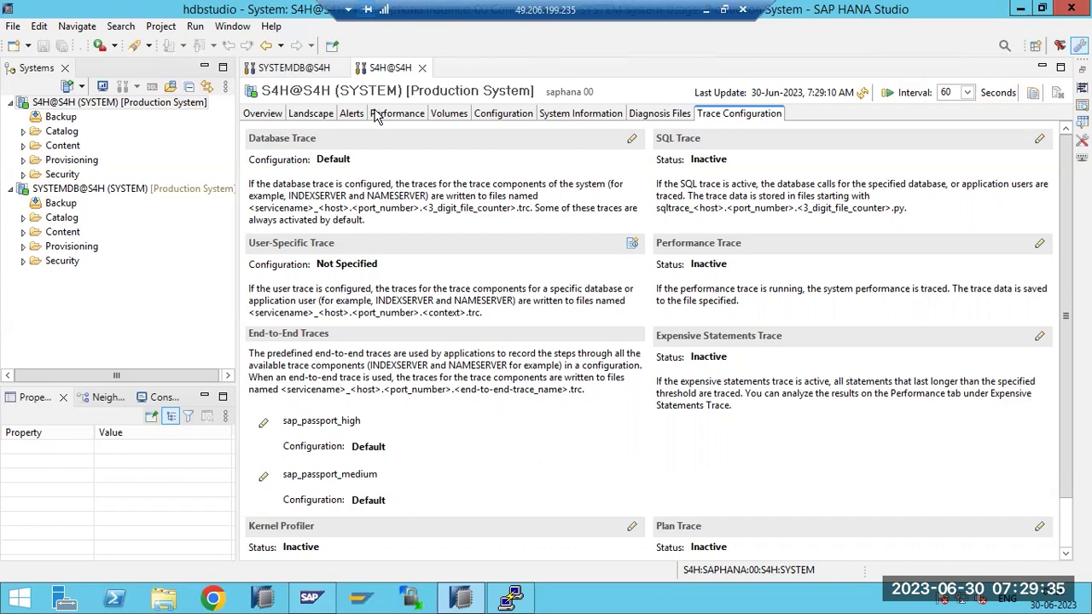
click(670, 118)
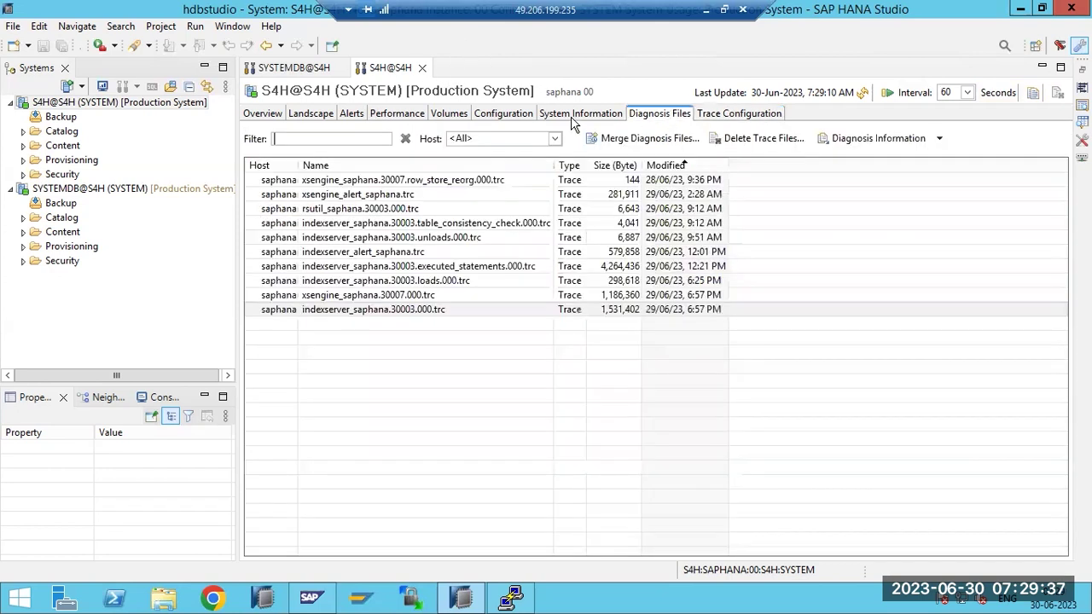
click(573, 120)
click(486, 117)
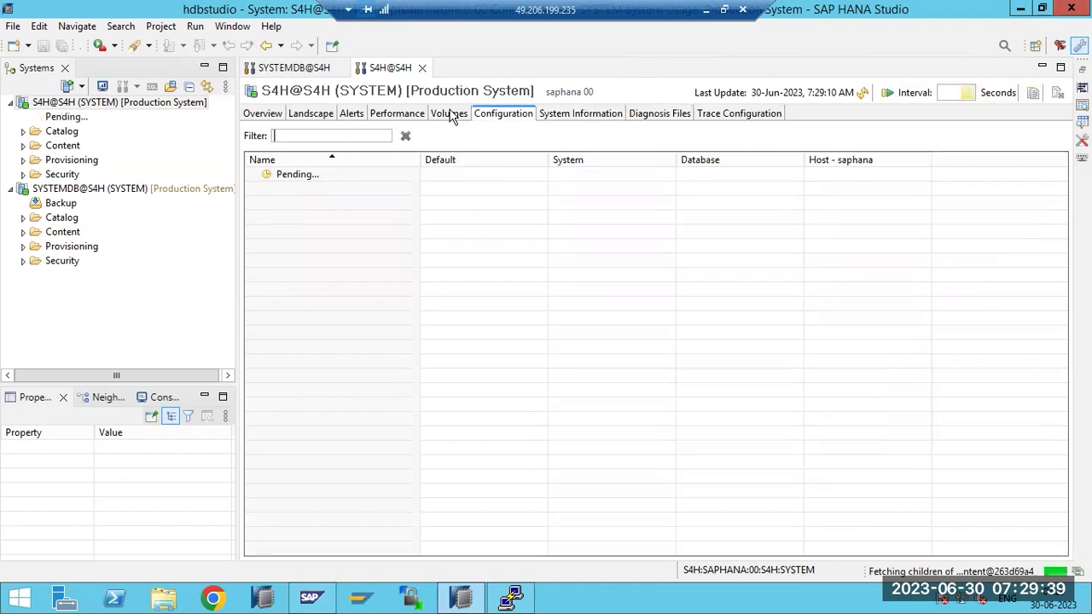
click(451, 117)
click(260, 115)
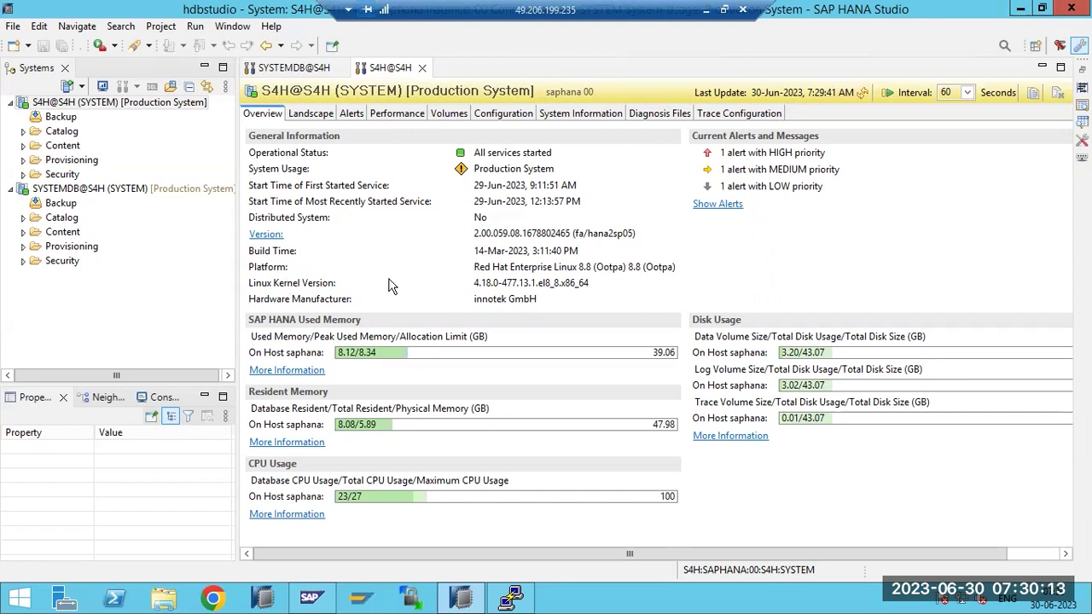
Stop the S4H indexserver service from the Landscape list, confirm, and refresh the services status
click(313, 119)
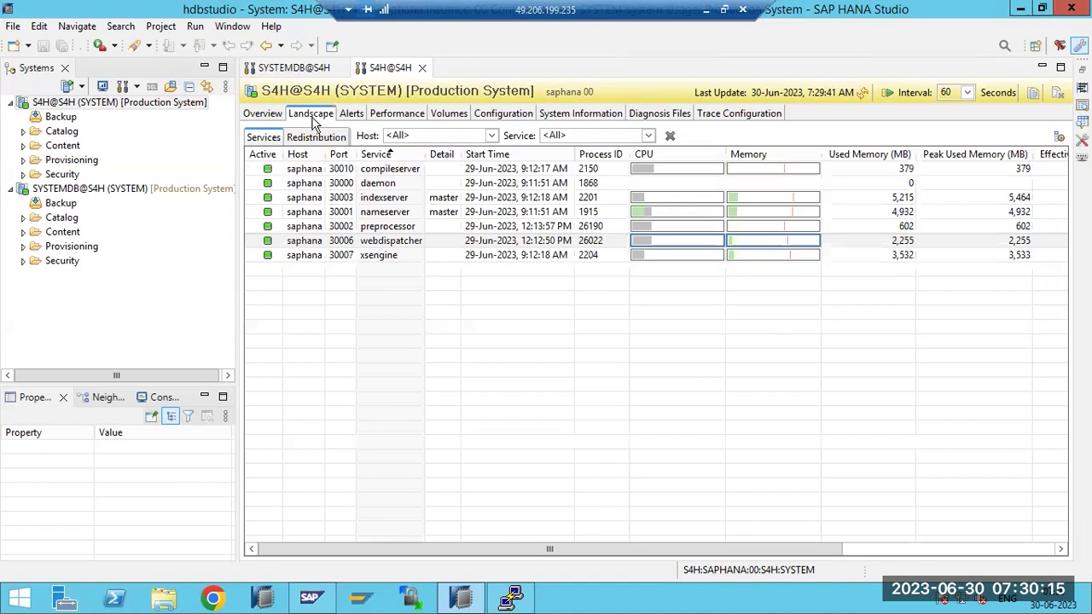
click(367, 200)
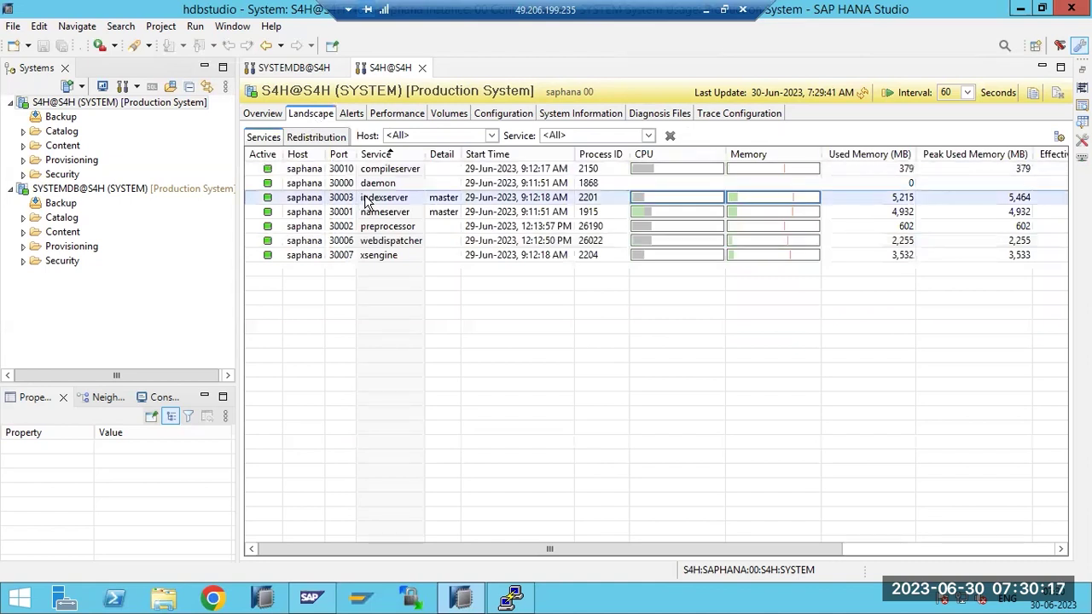
click(443, 215)
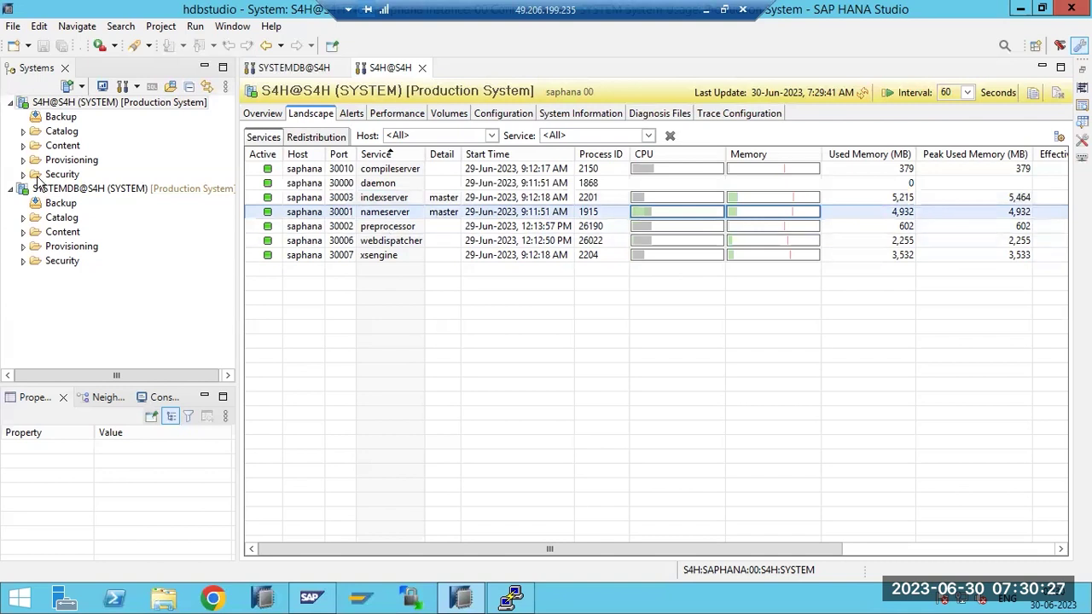
click(375, 205)
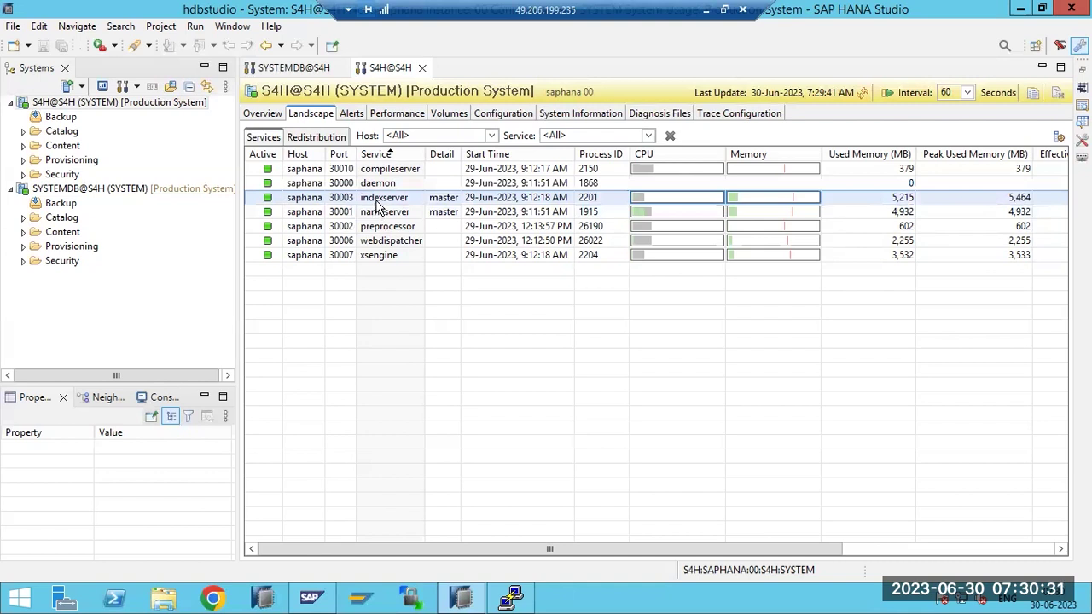
right_click(377, 204)
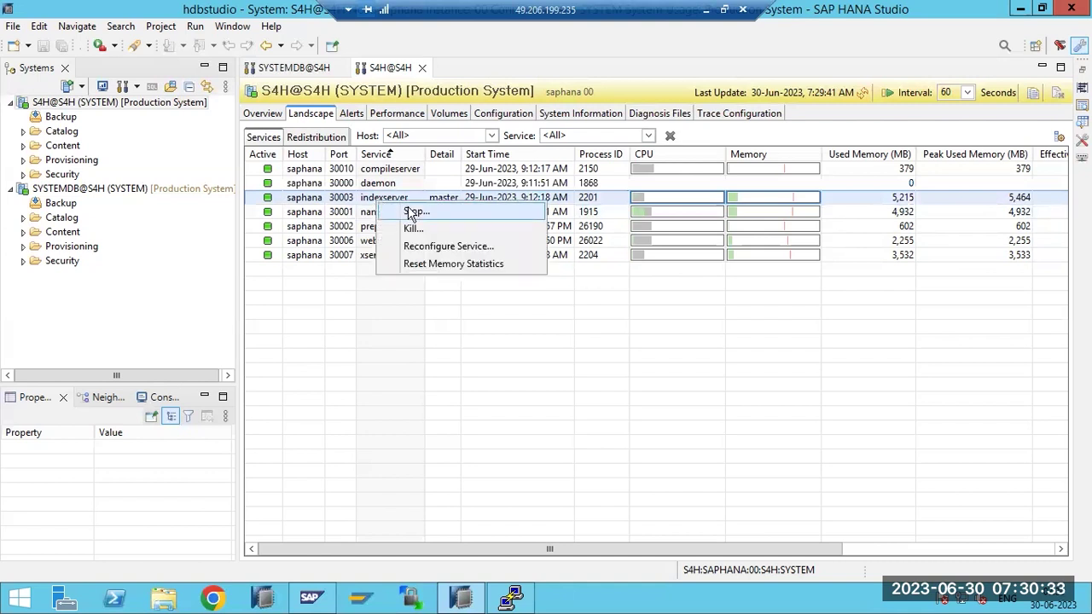
click(412, 212)
click(615, 319)
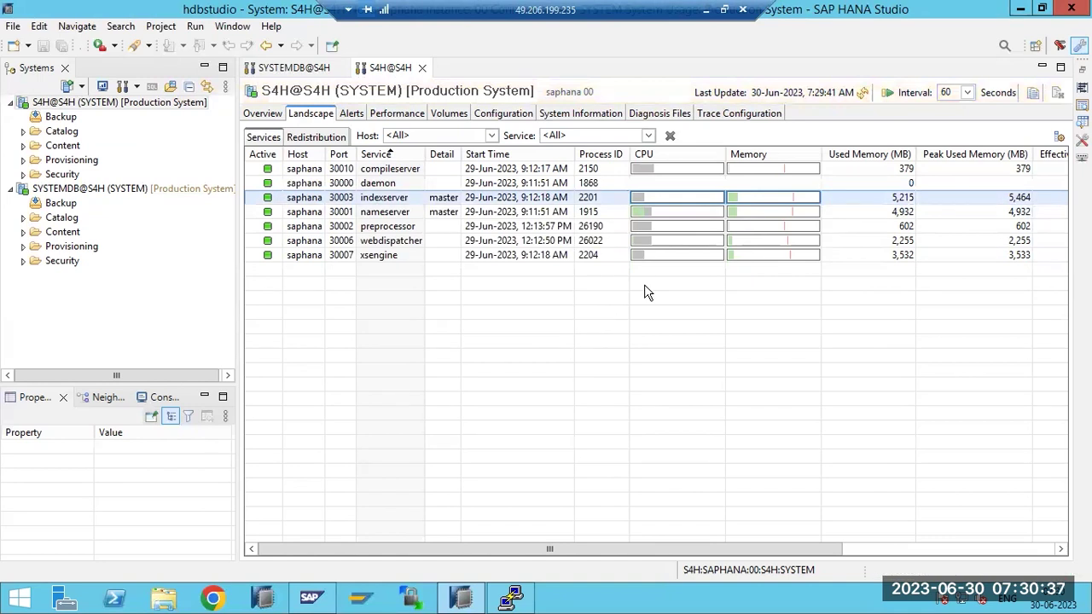
click(862, 93)
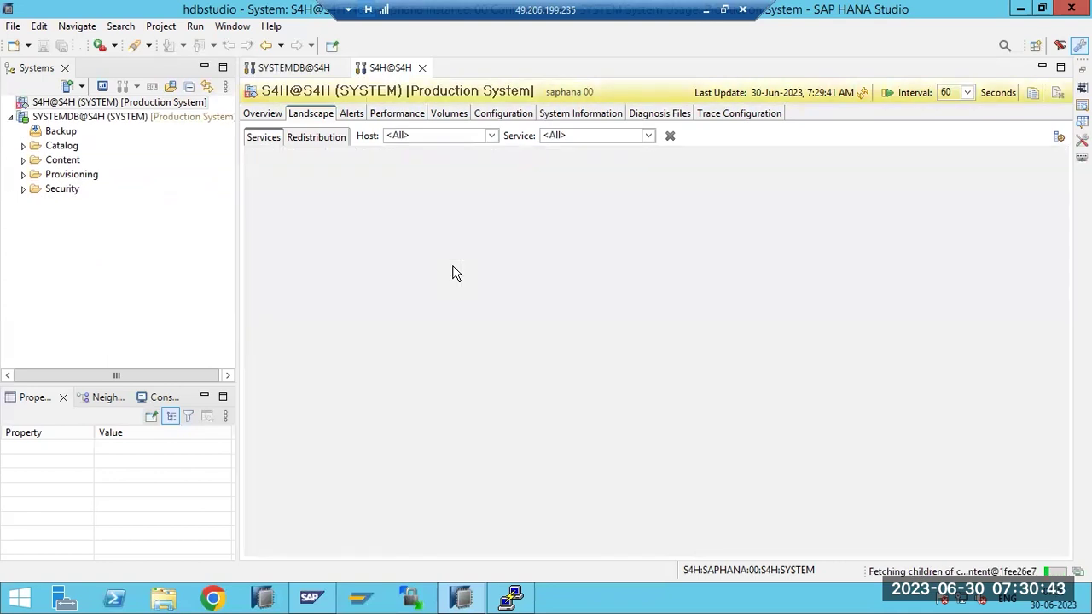
Open the Services lists for S4H@S4H and SYSTEMDB@S4H and reload each one
click(38, 104)
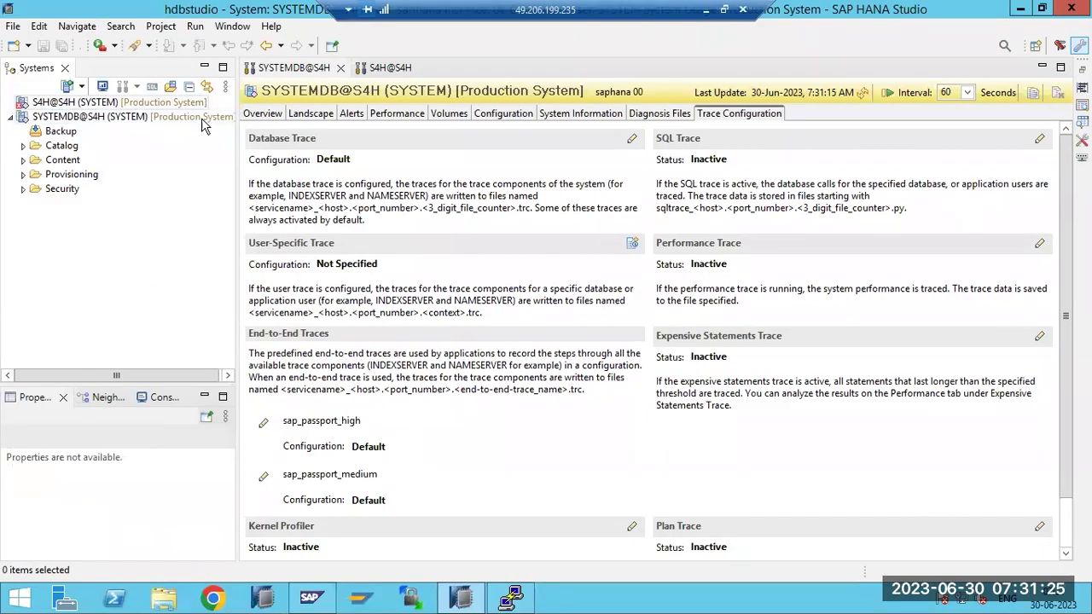
click(311, 115)
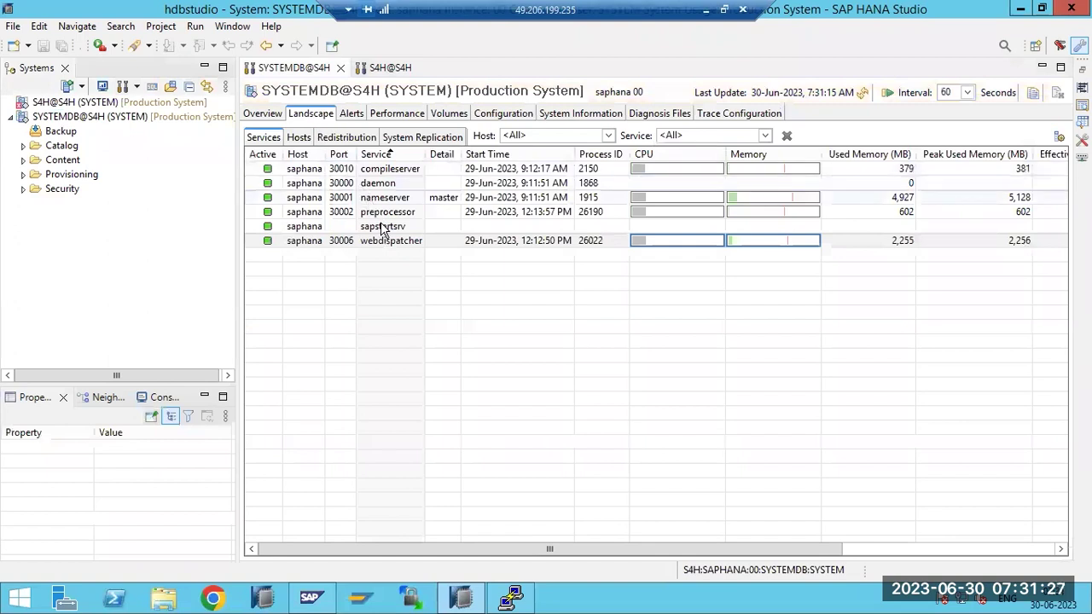
double_click(85, 103)
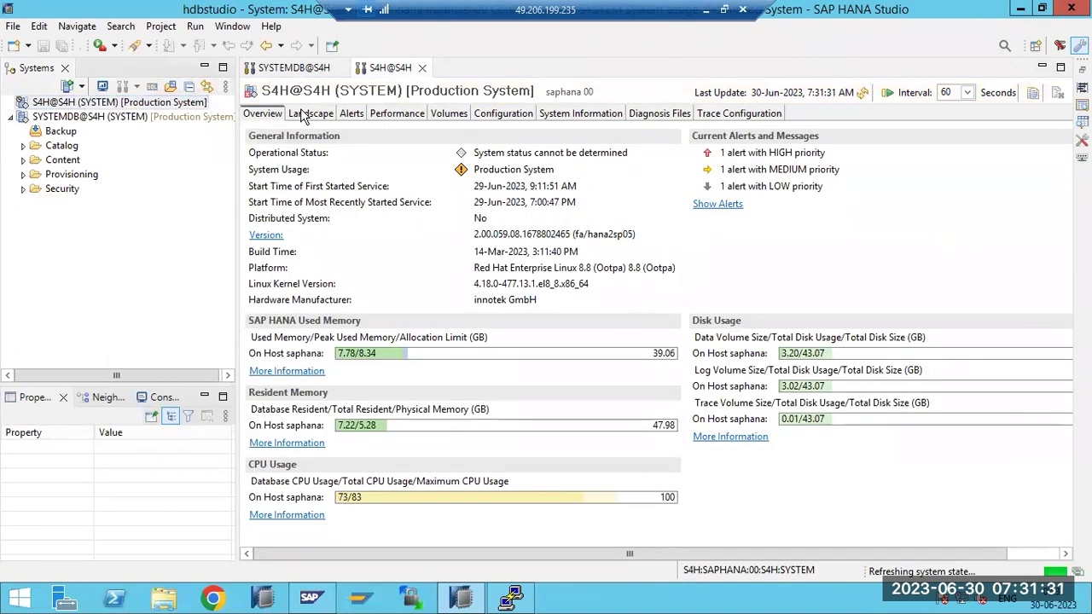
click(302, 114)
click(889, 93)
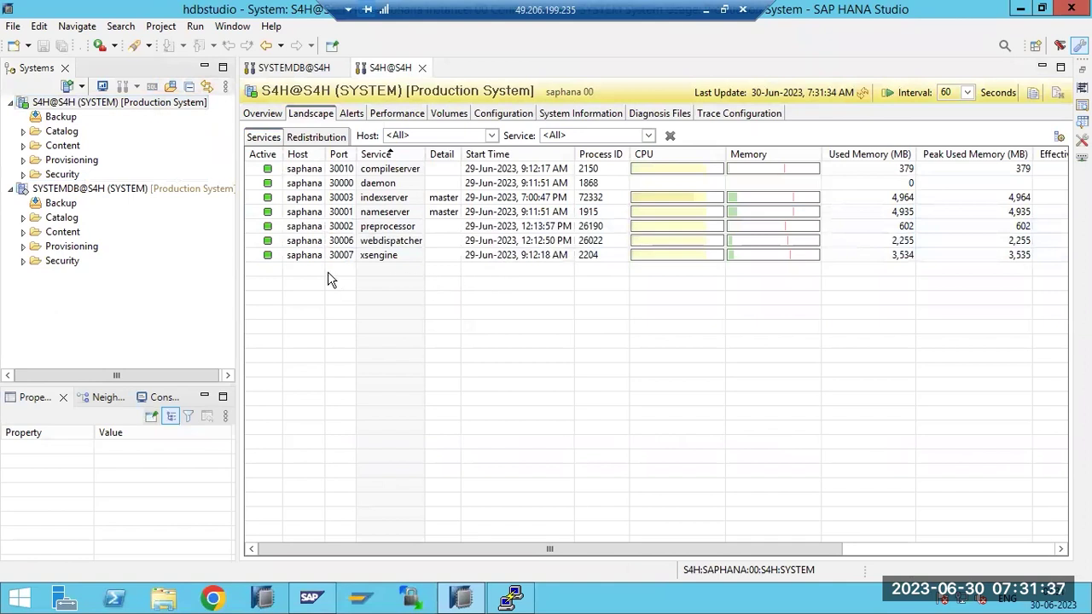
double_click(40, 191)
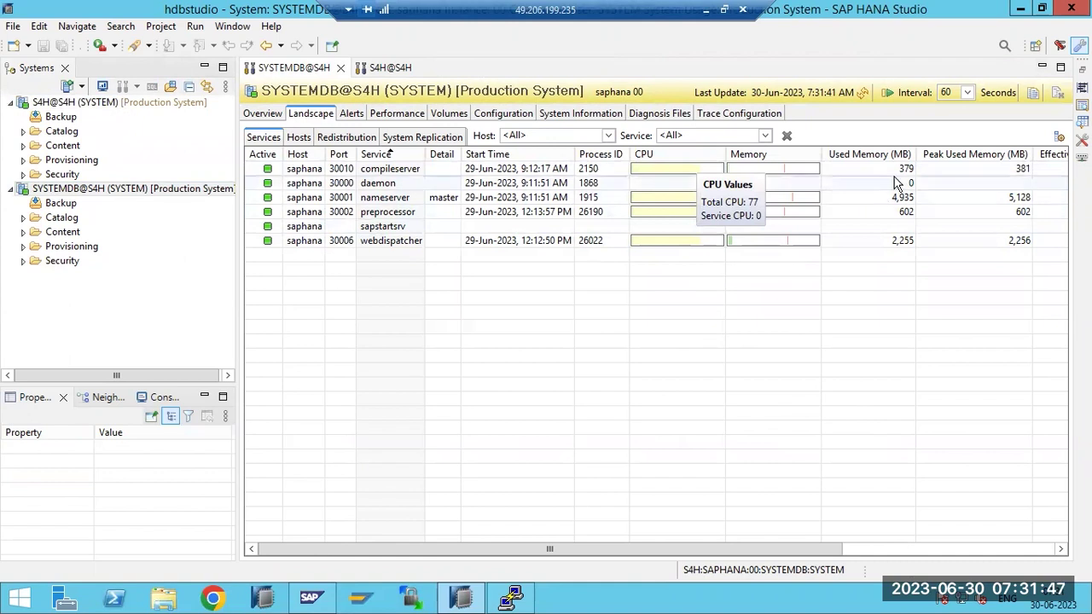
click(864, 94)
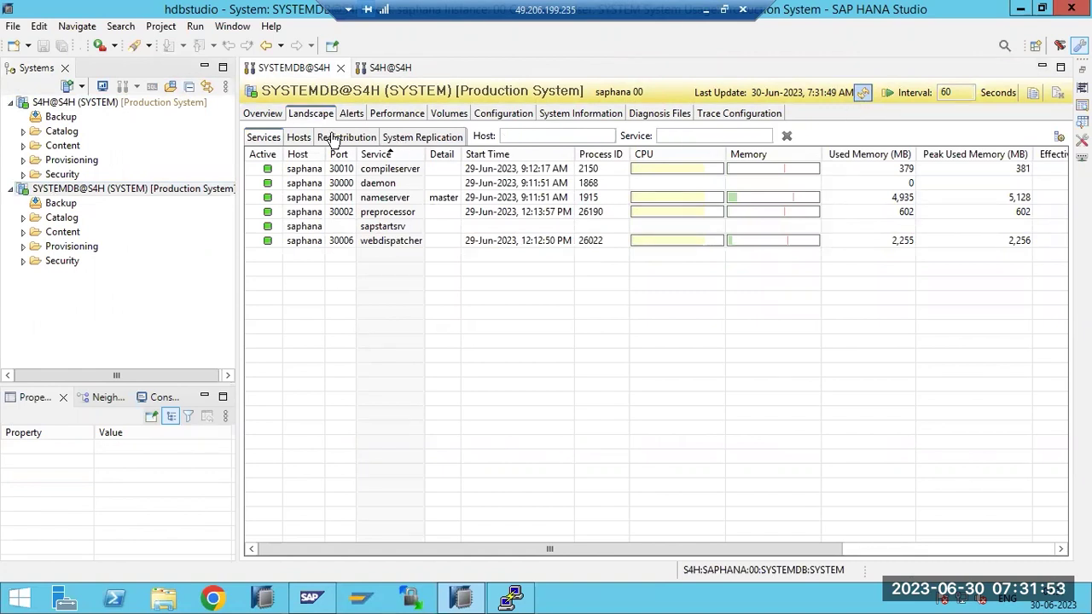
Back on S4H@S4H, select indexserver and reload repeatedly until all seven services show active
click(390, 68)
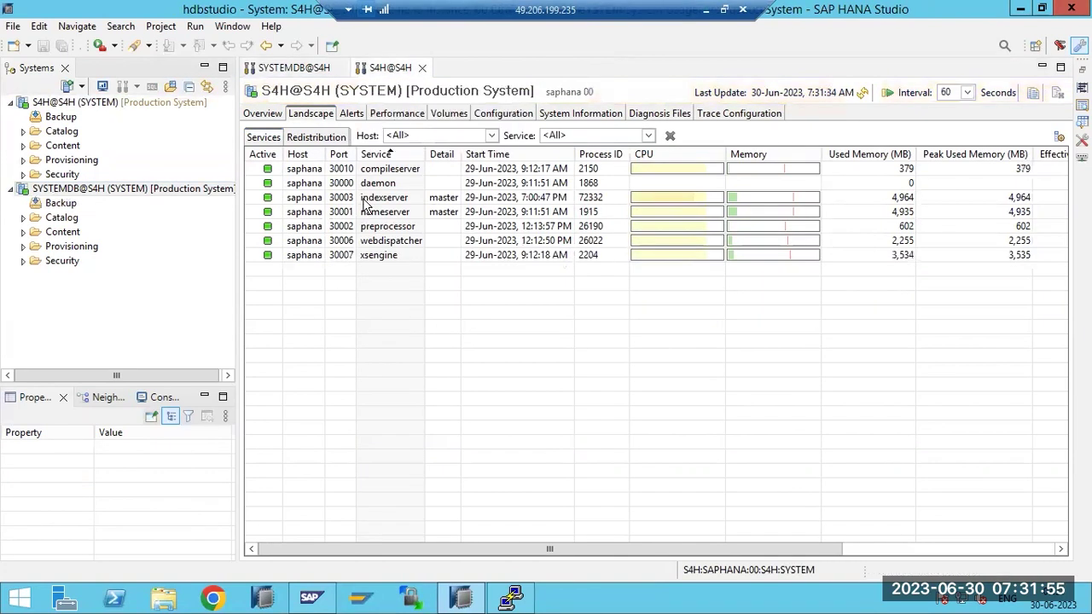
click(365, 199)
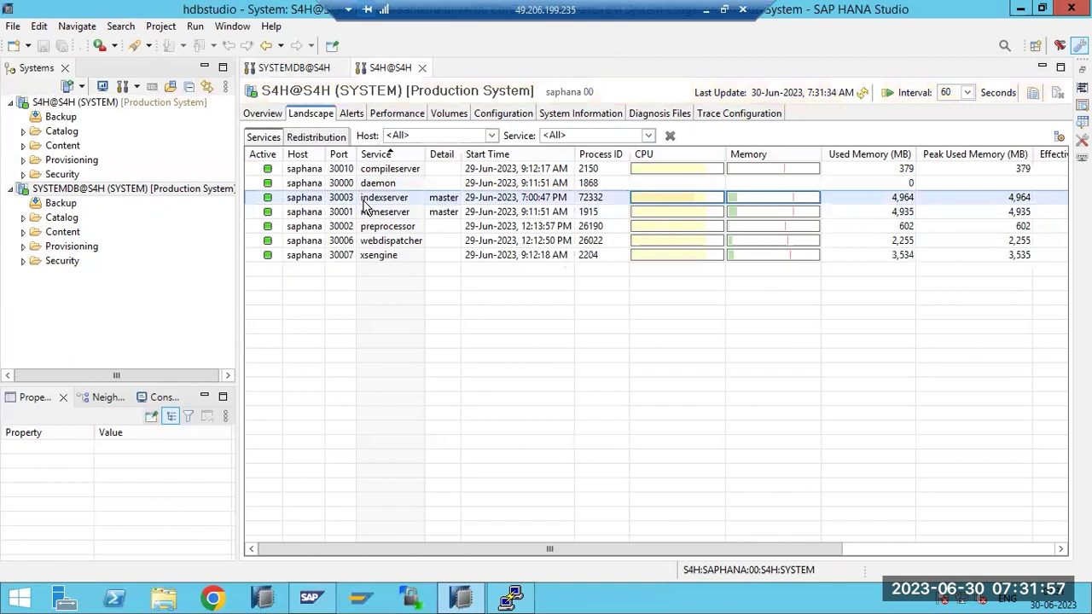
click(863, 93)
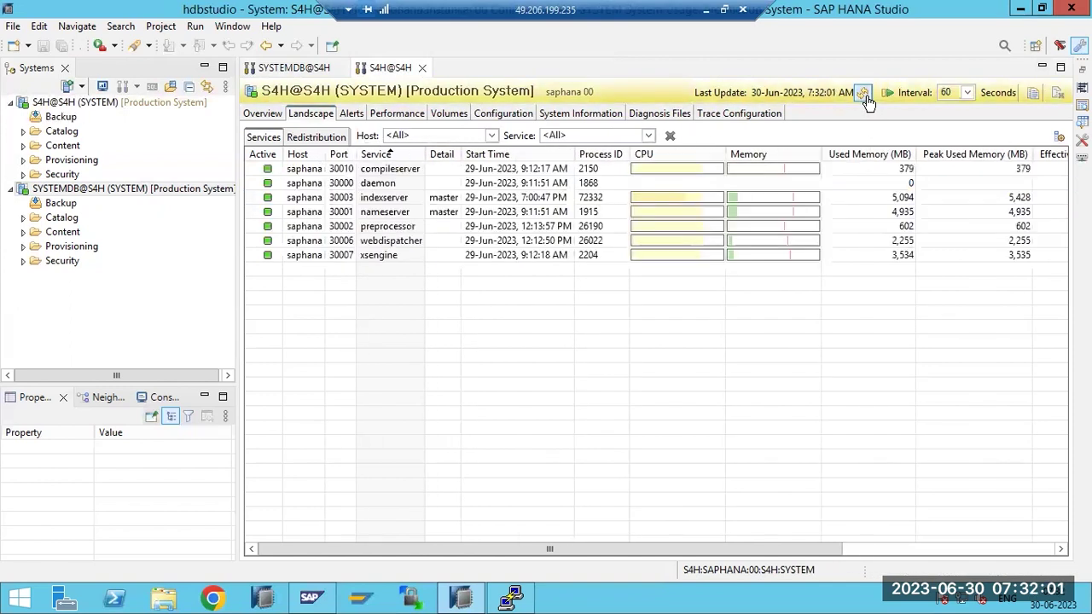
click(864, 95)
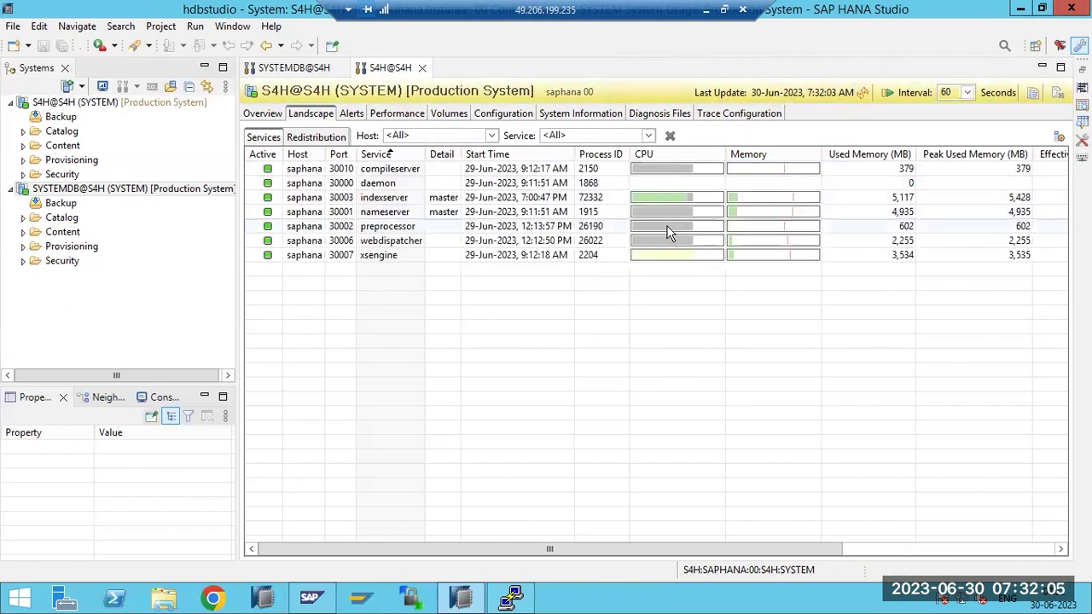
click(863, 96)
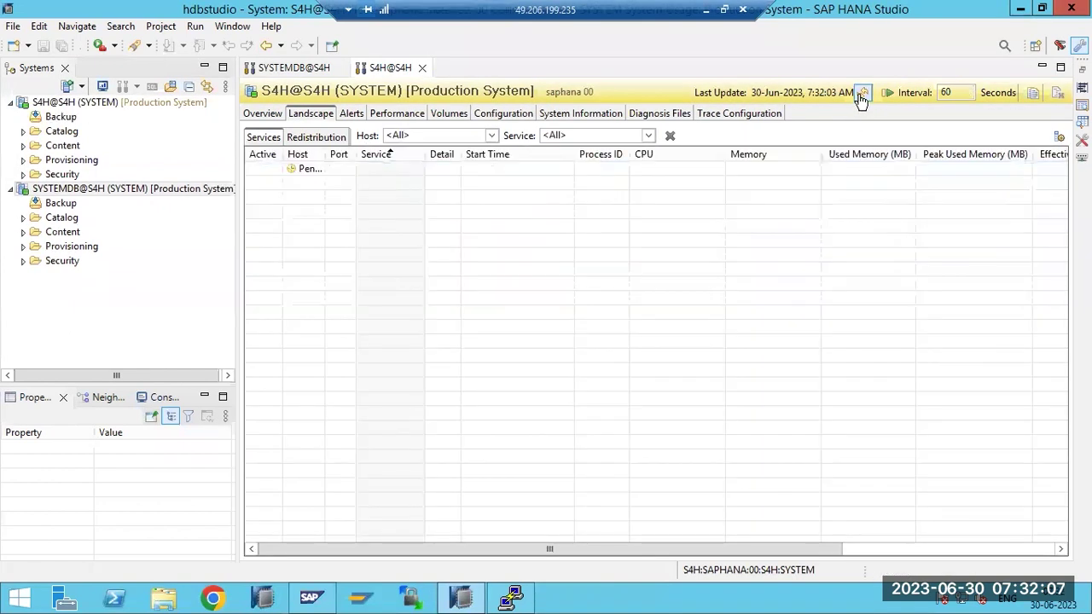
click(863, 96)
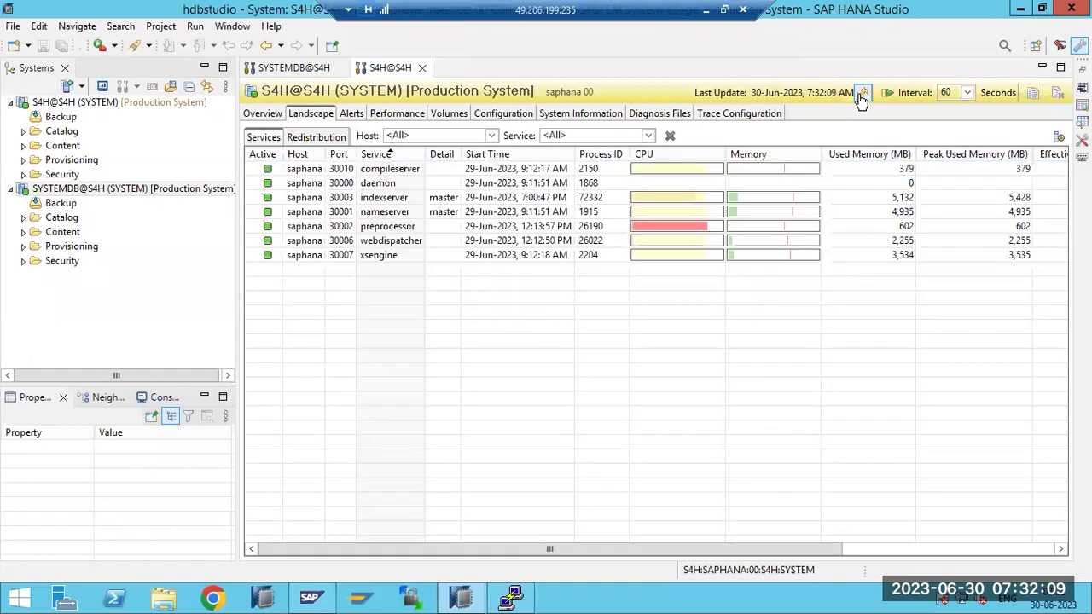
click(863, 96)
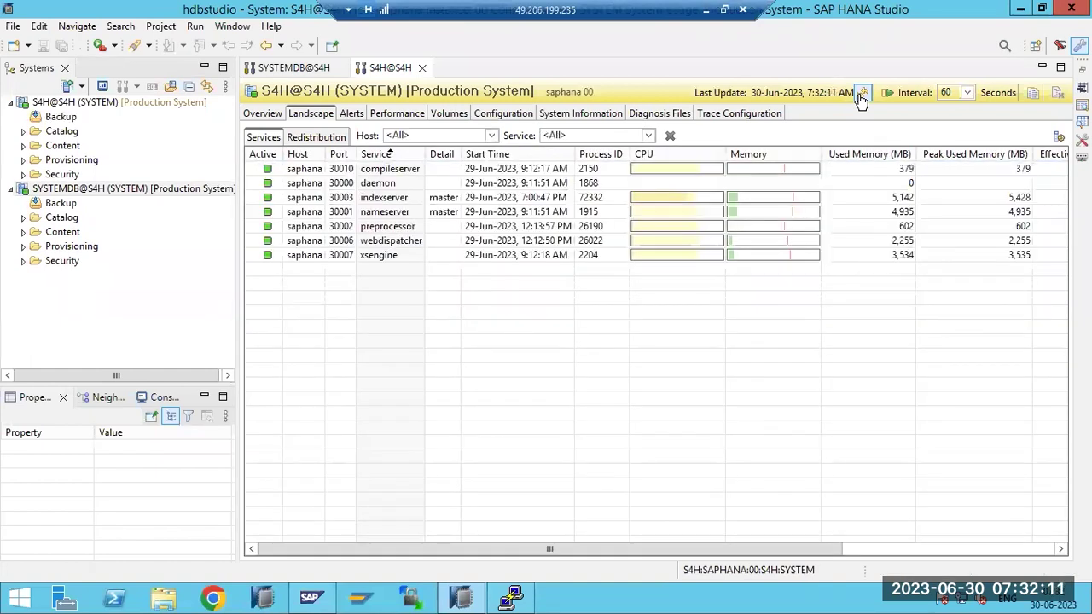
click(863, 95)
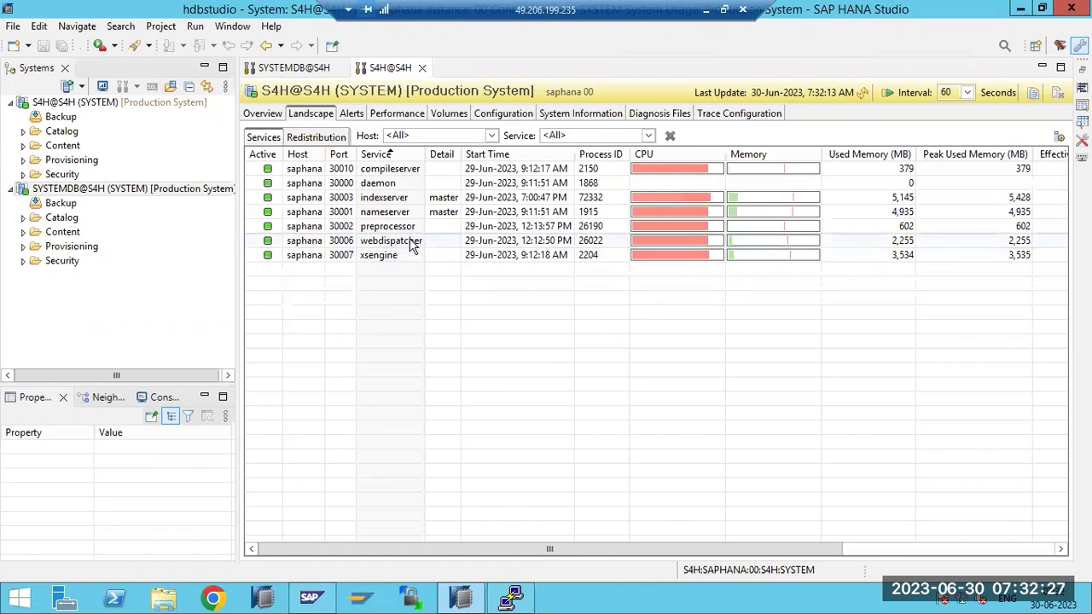
click(863, 93)
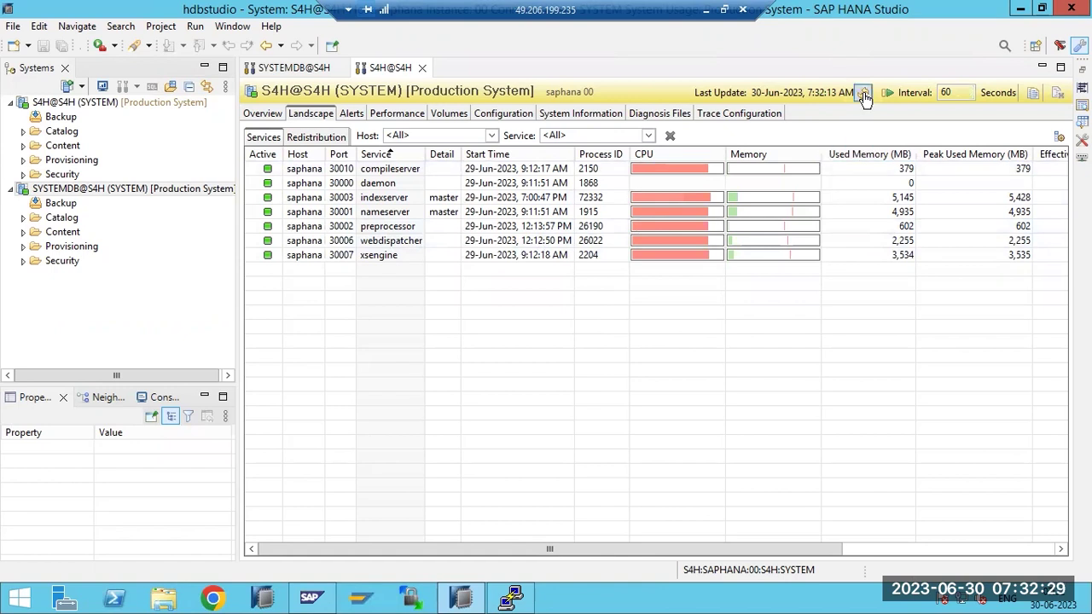
click(863, 94)
click(864, 94)
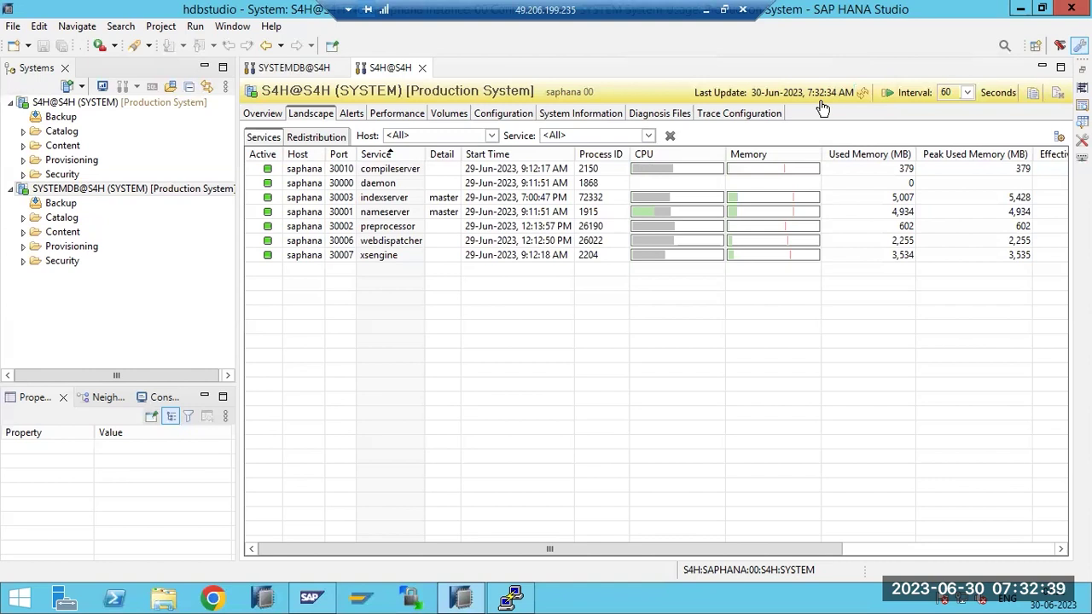
Review the S4H threads, sessions and blocked transactions, then bring up its alerts list
click(397, 112)
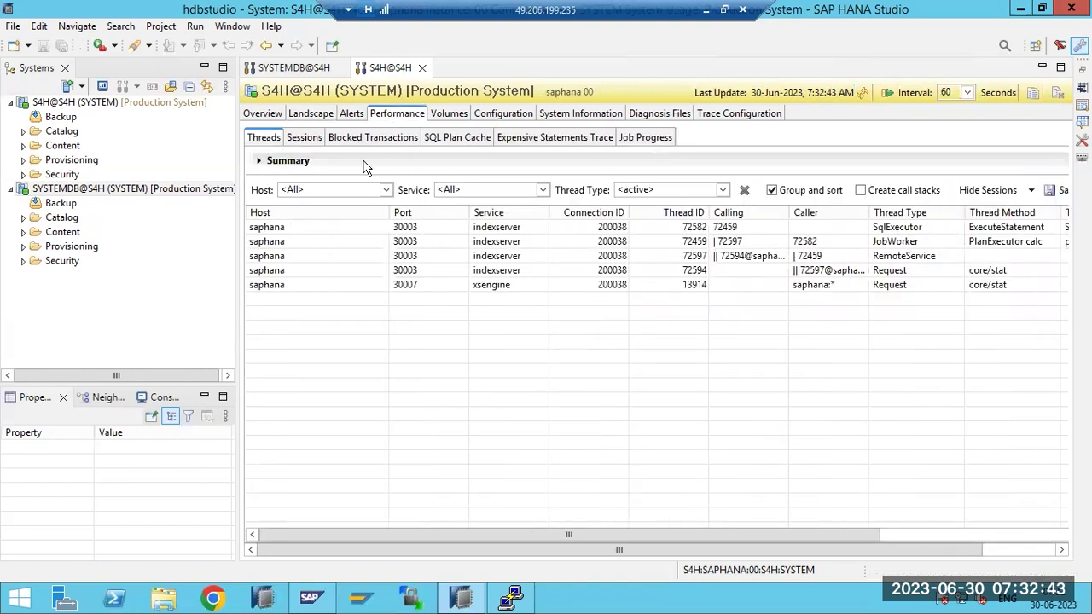
click(305, 137)
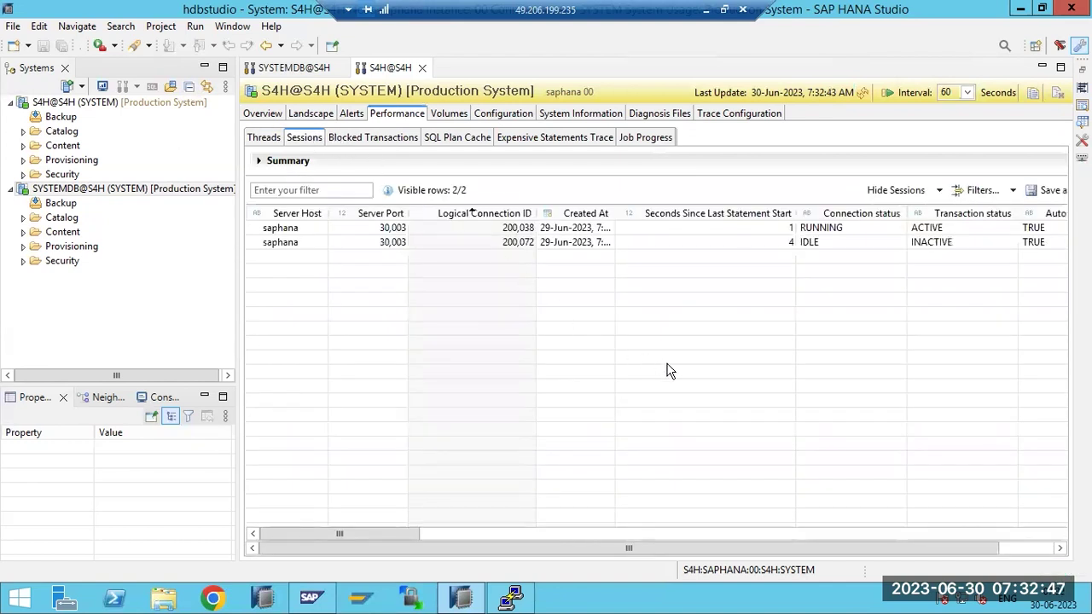
drag(403, 531, 661, 514)
click(336, 140)
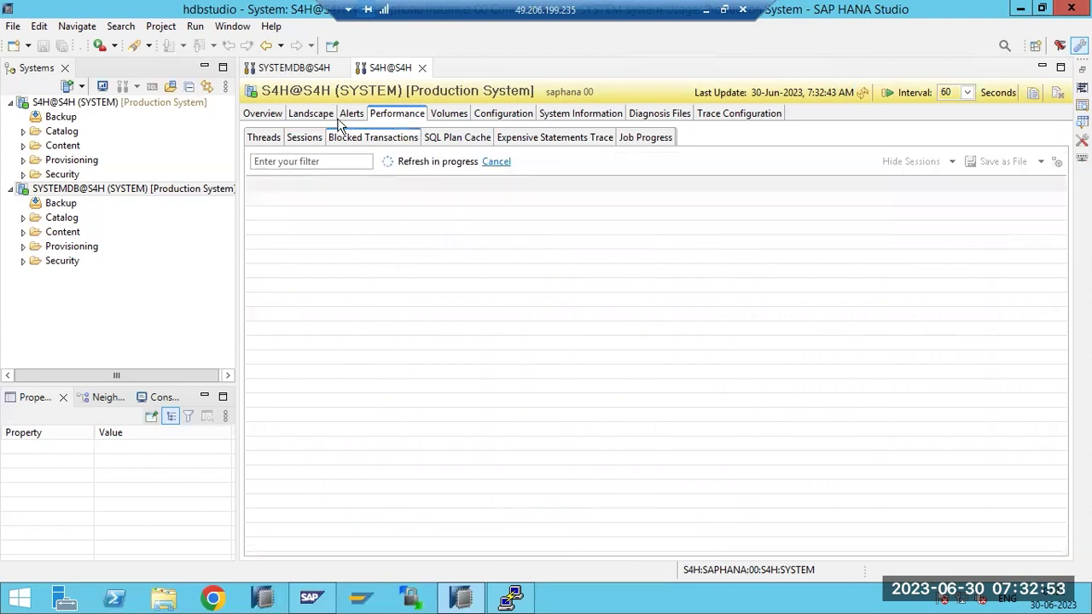
click(347, 117)
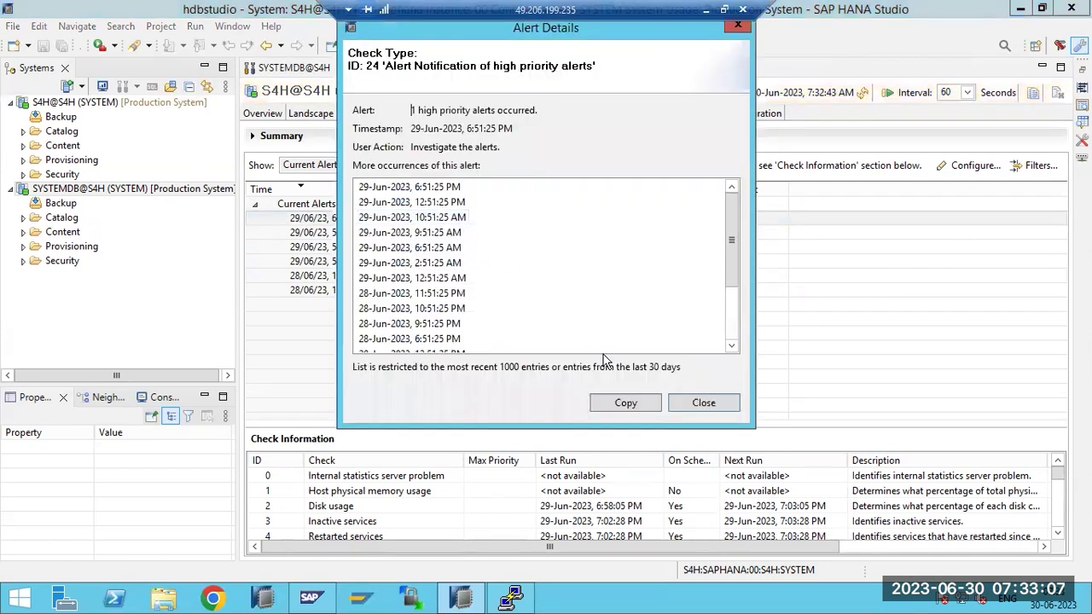
Inspect the high-priority and deprecated-feature alert details, then refresh the system state
click(701, 407)
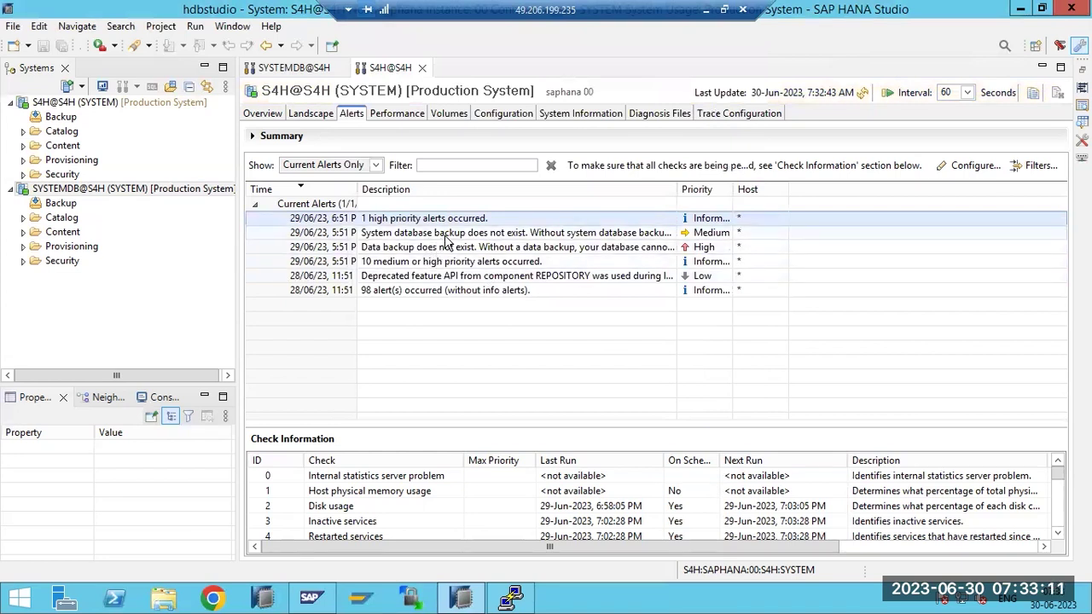
click(404, 278)
double_click(404, 278)
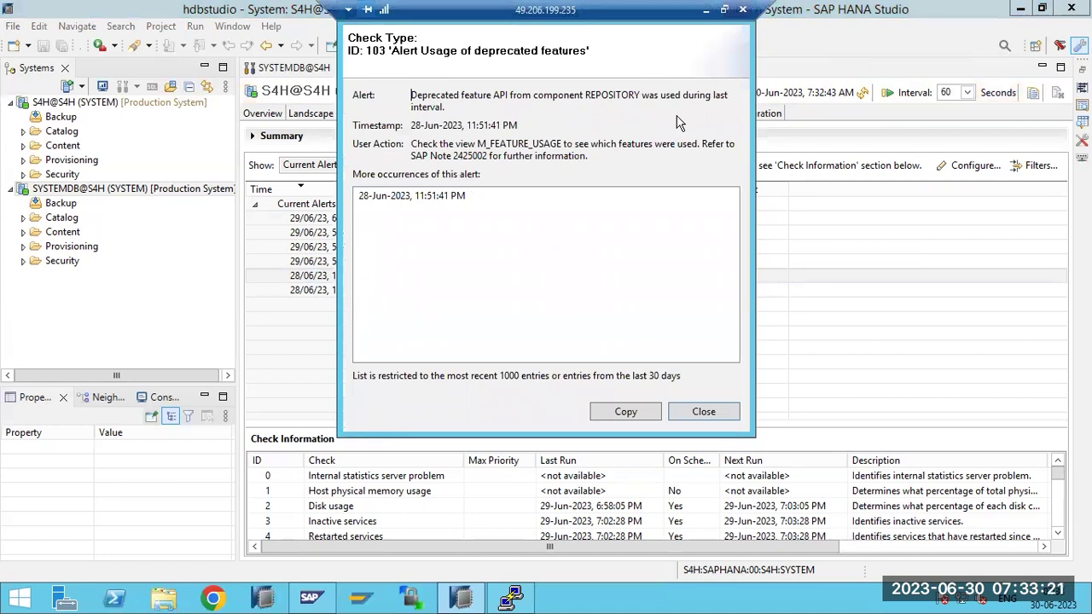
click(702, 410)
click(864, 94)
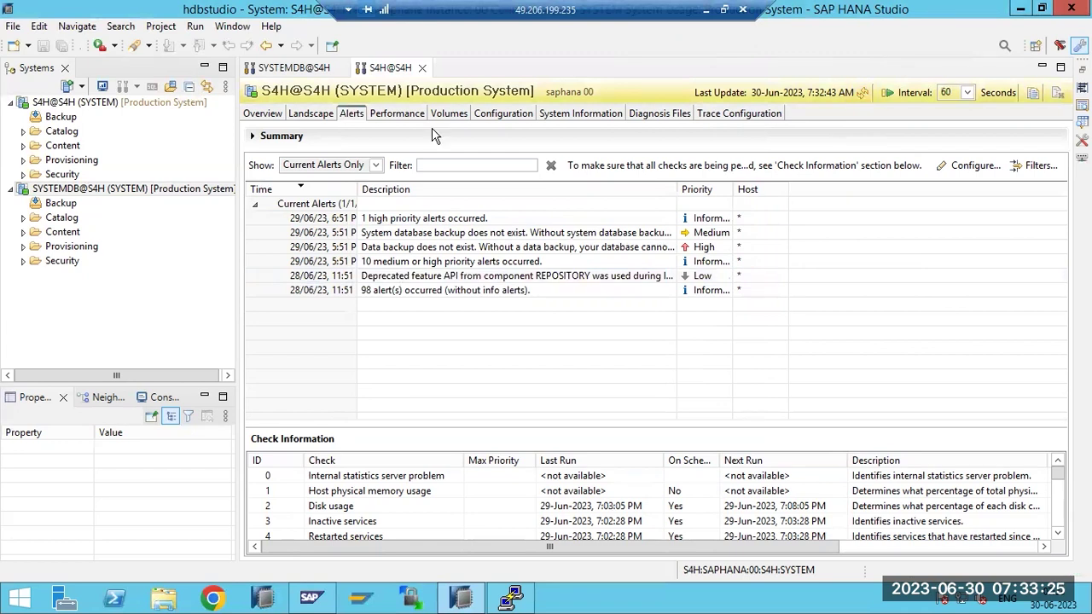
Show the S4H Diagnosis Files list of trace files
click(396, 115)
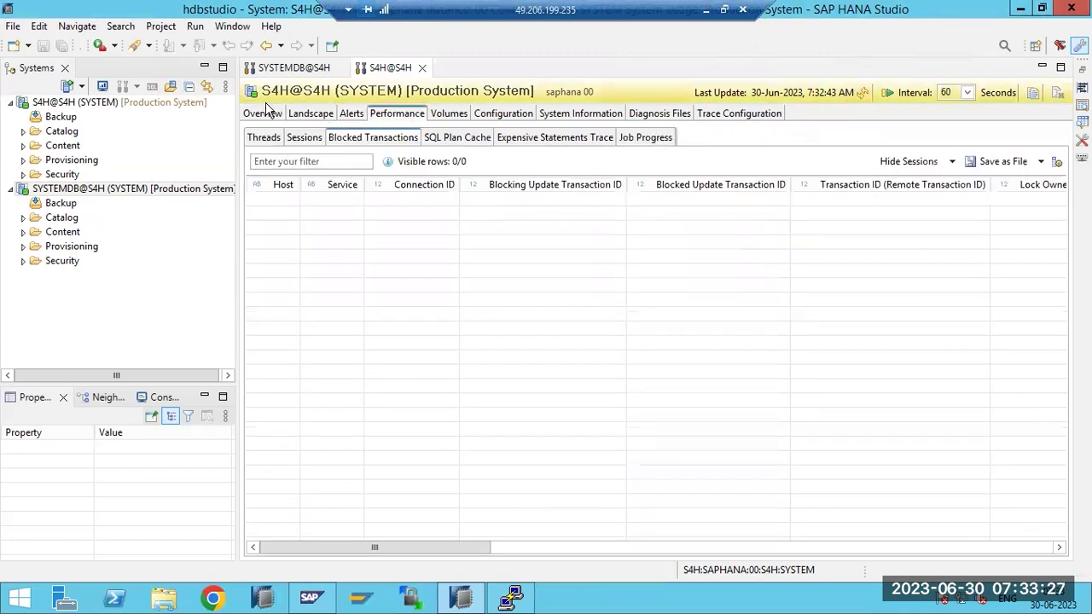
click(660, 113)
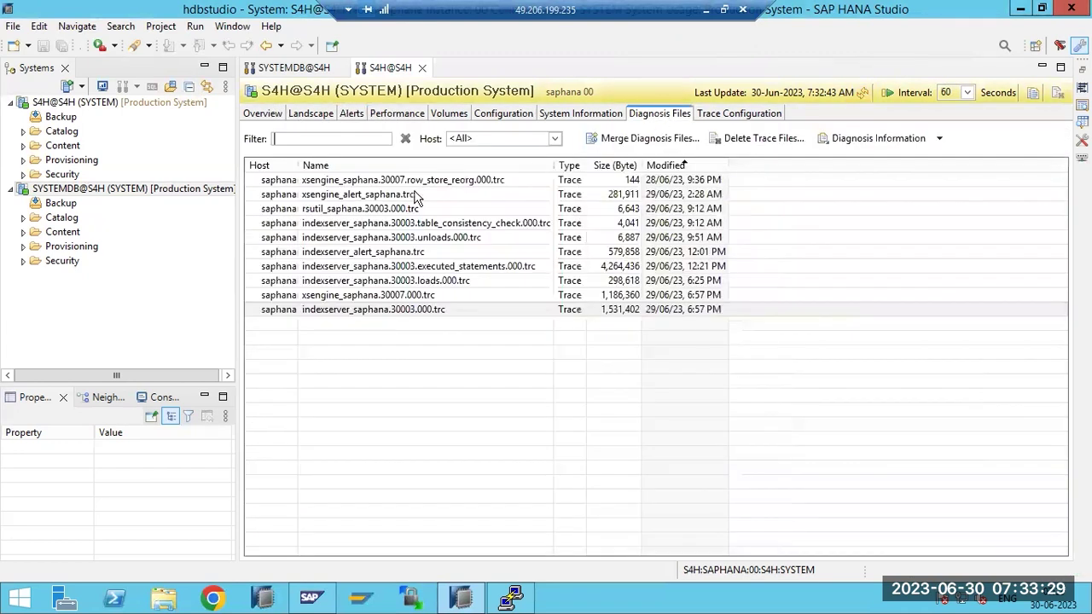
click(85, 104)
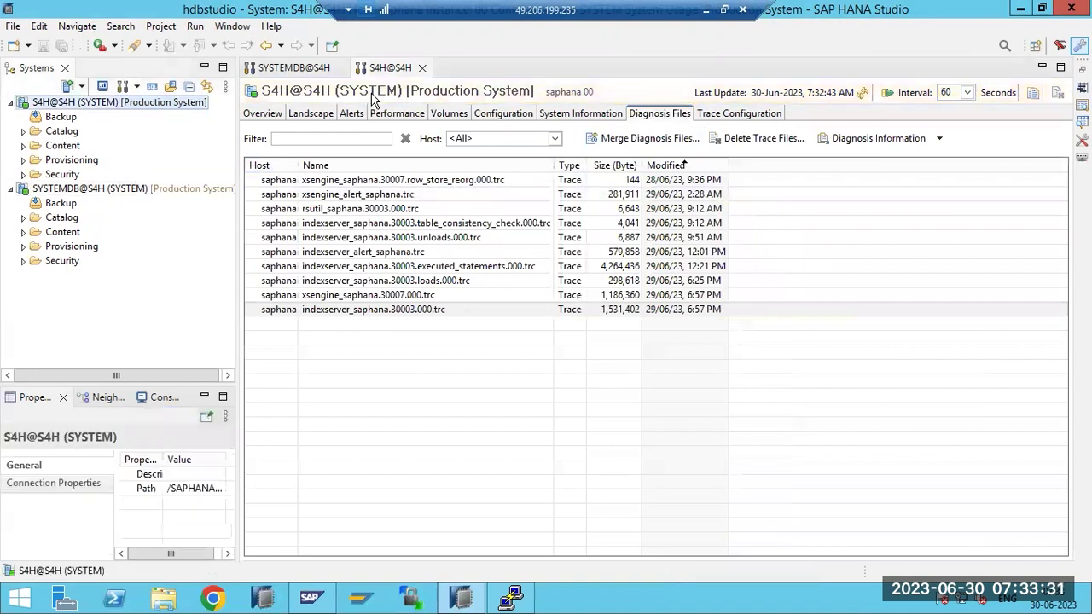
In Paint, write 'HOw to stop/Start the SAP HANA DB's.', a dashed line and 'OS level commands : SIDADM : HDB stop /HDB start'
click(705, 11)
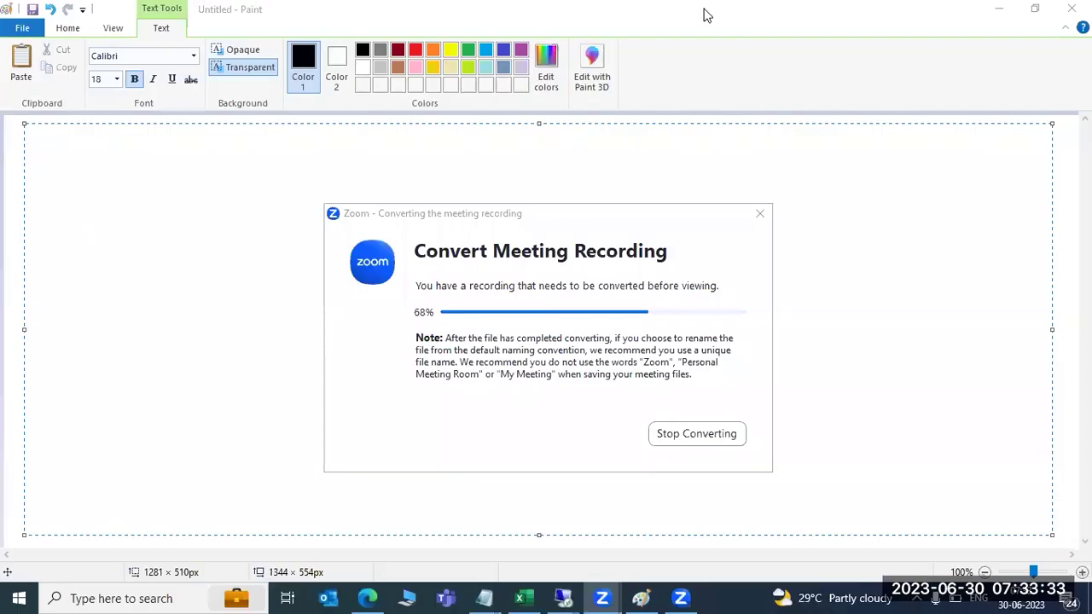
click(42, 137)
mouse_move(41, 136)
mouse_down()
mouse_move(456, 295)
mouse_move(873, 390)
mouse_move(1012, 489)
mouse_move(1042, 526)
mouse_up()
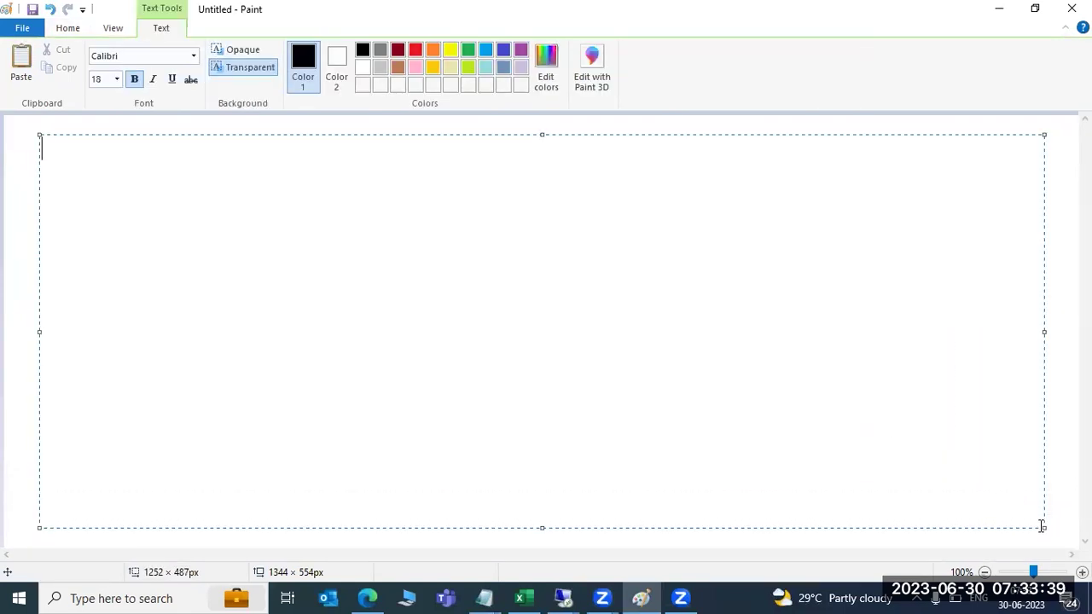
text(HOw to stop/Start th)
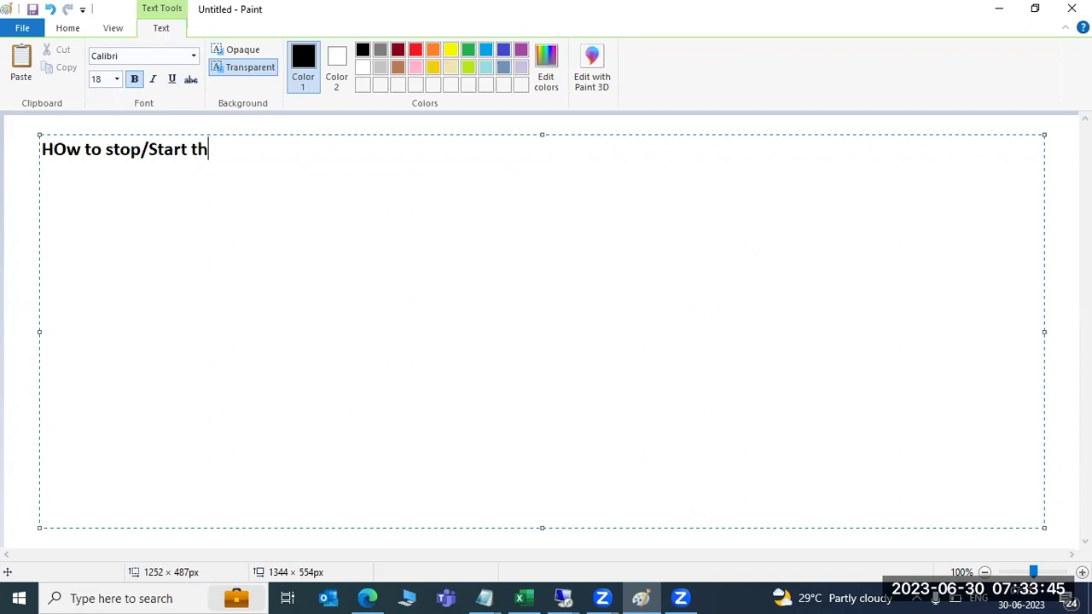
text(e SAP HA)
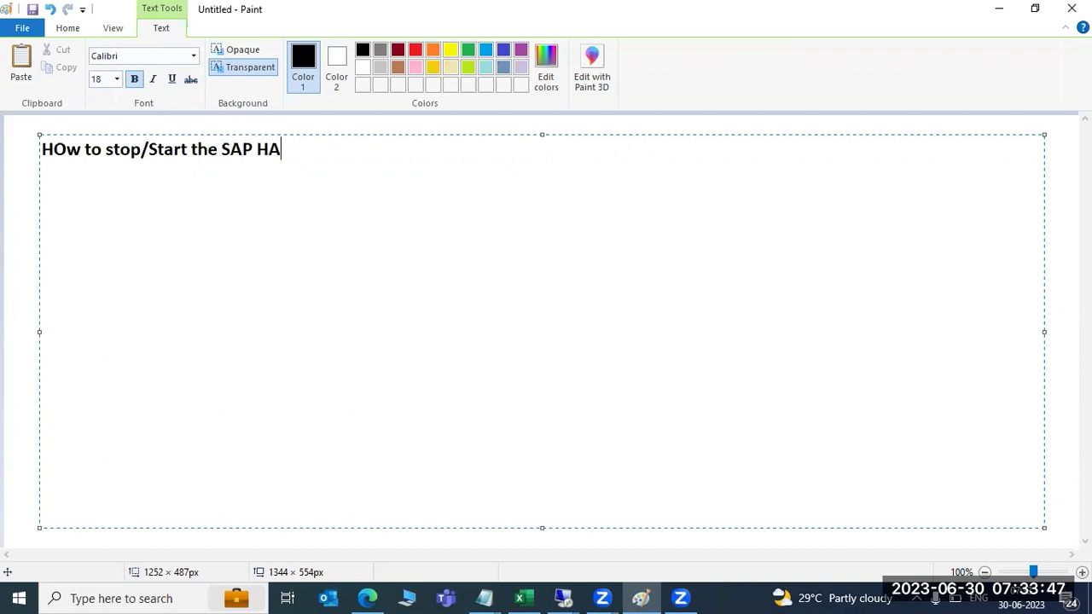
text(NA DB)
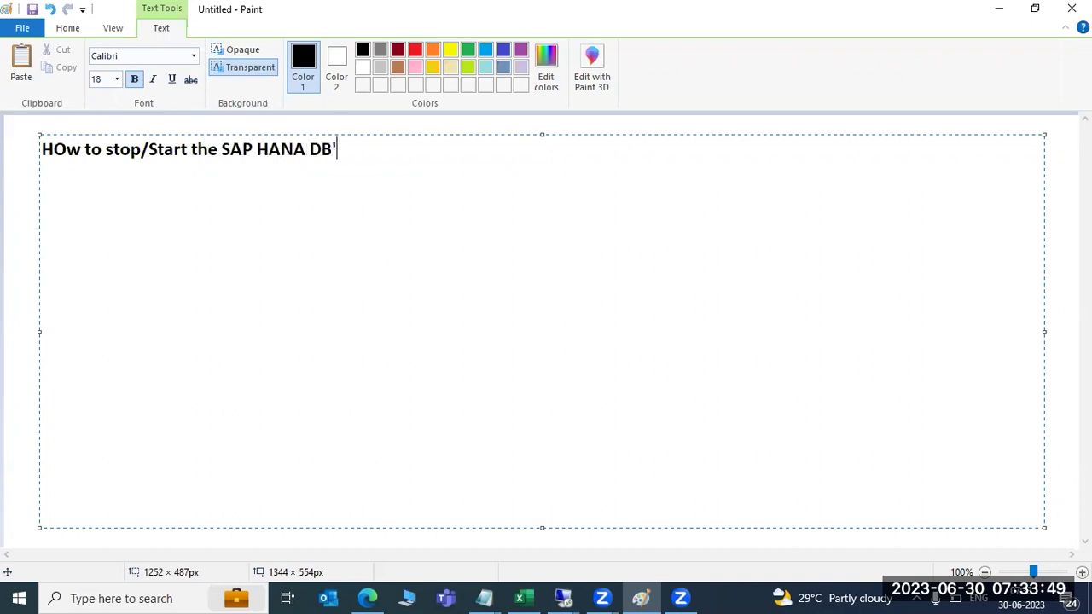
text('s.)
key(Return)
text(-----------------------------------)
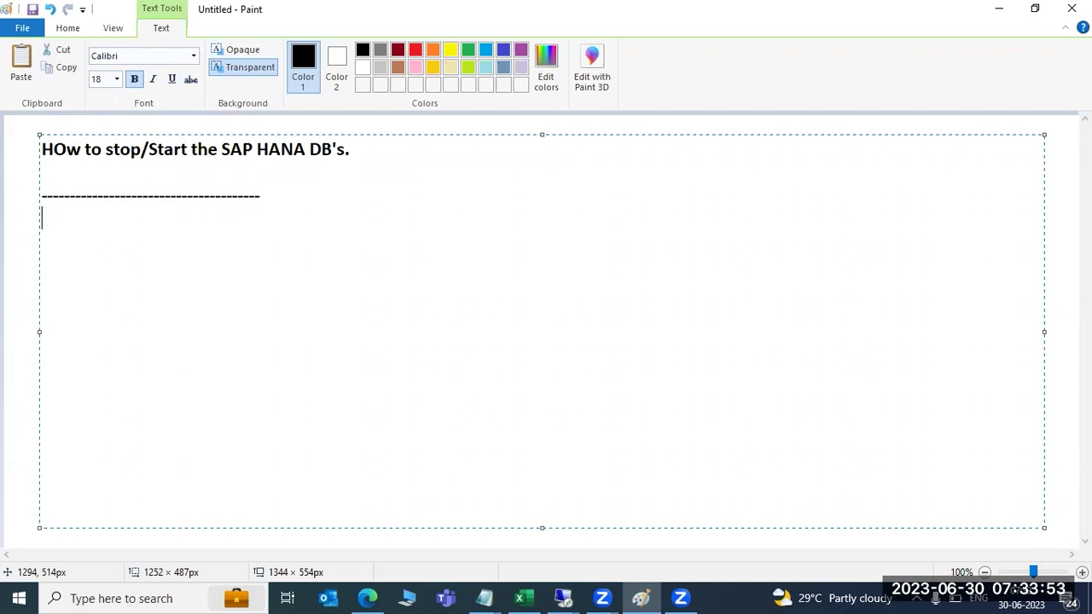
text(OS level commands :  )
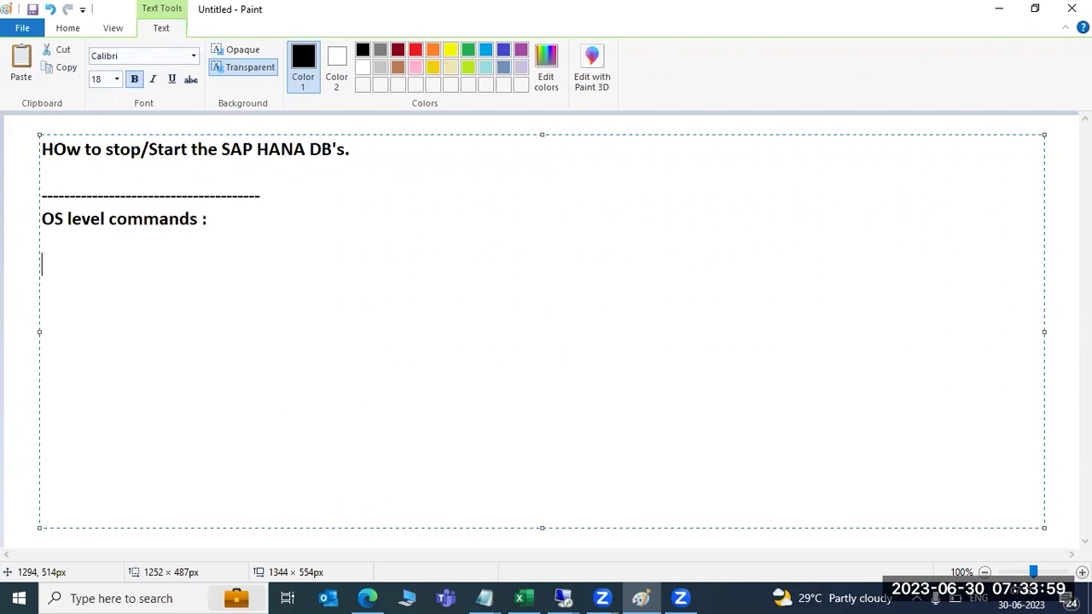
text(SIDADM)
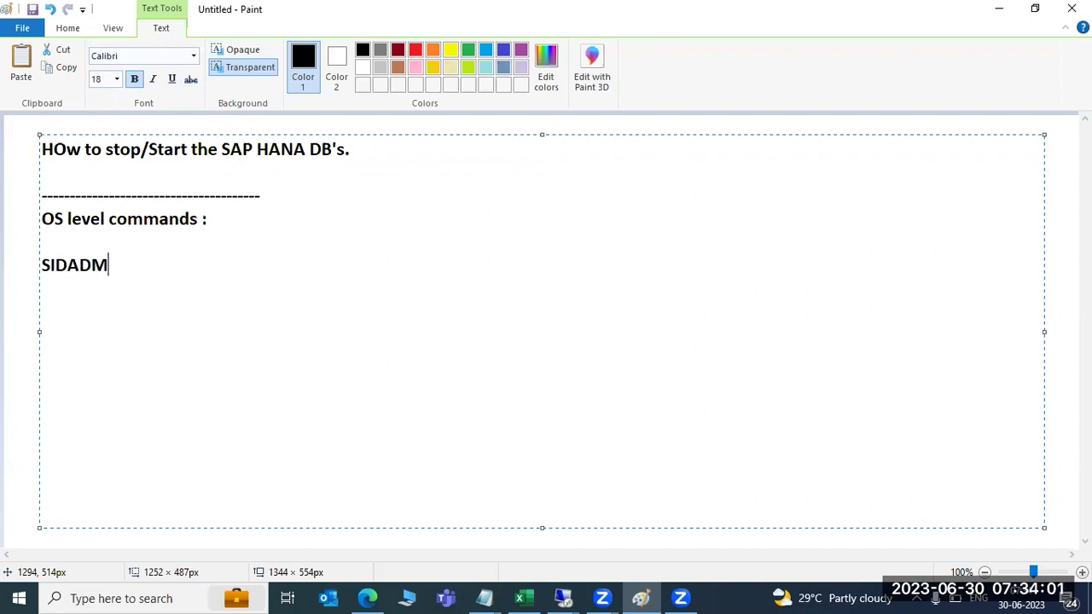
text( : HDB stop)
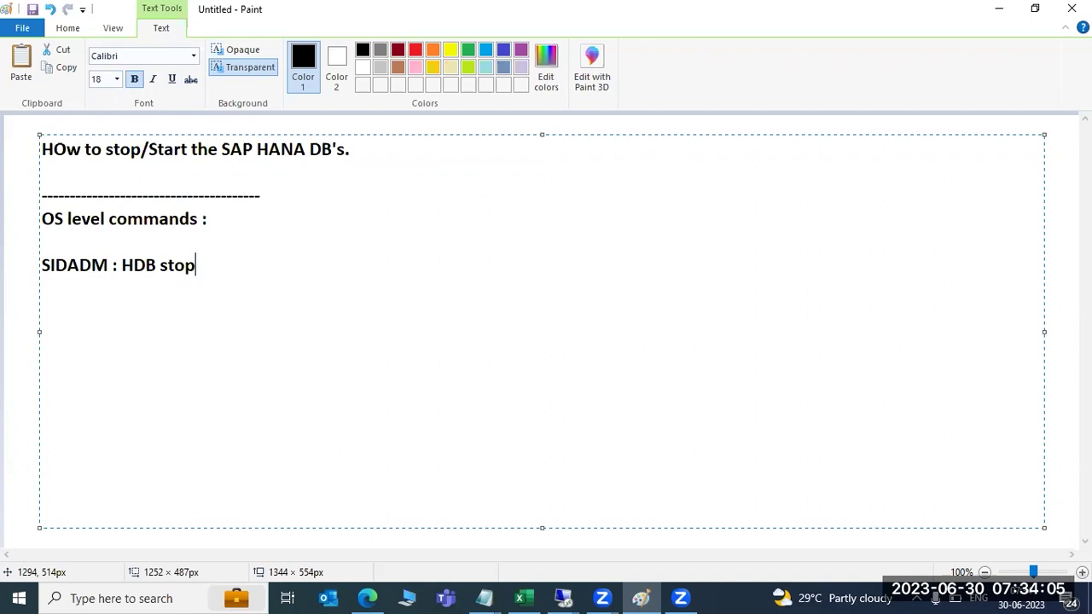
text( /HDB st)
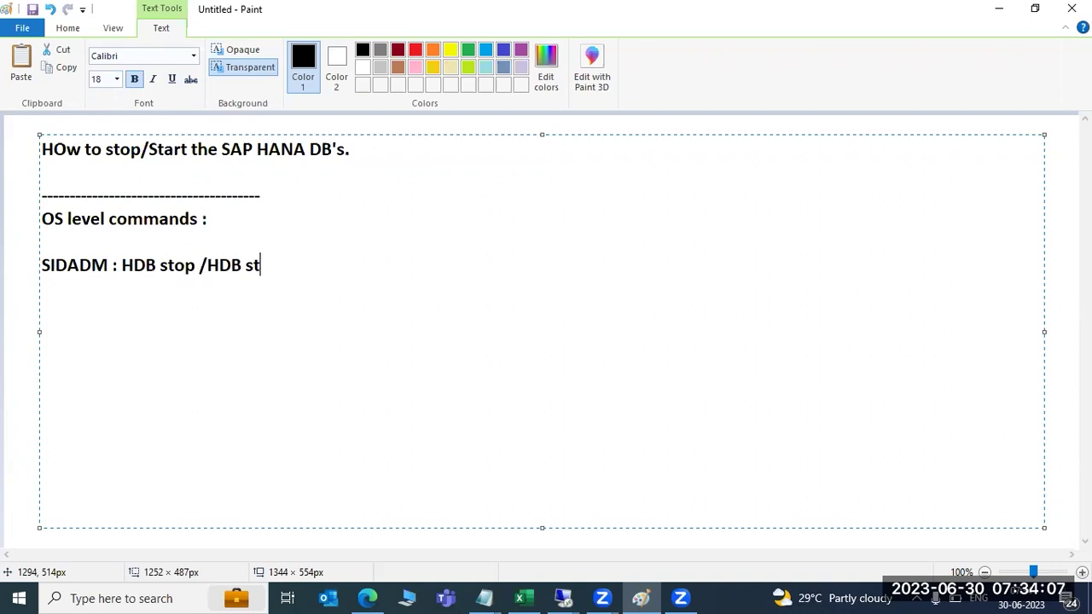
text(art)
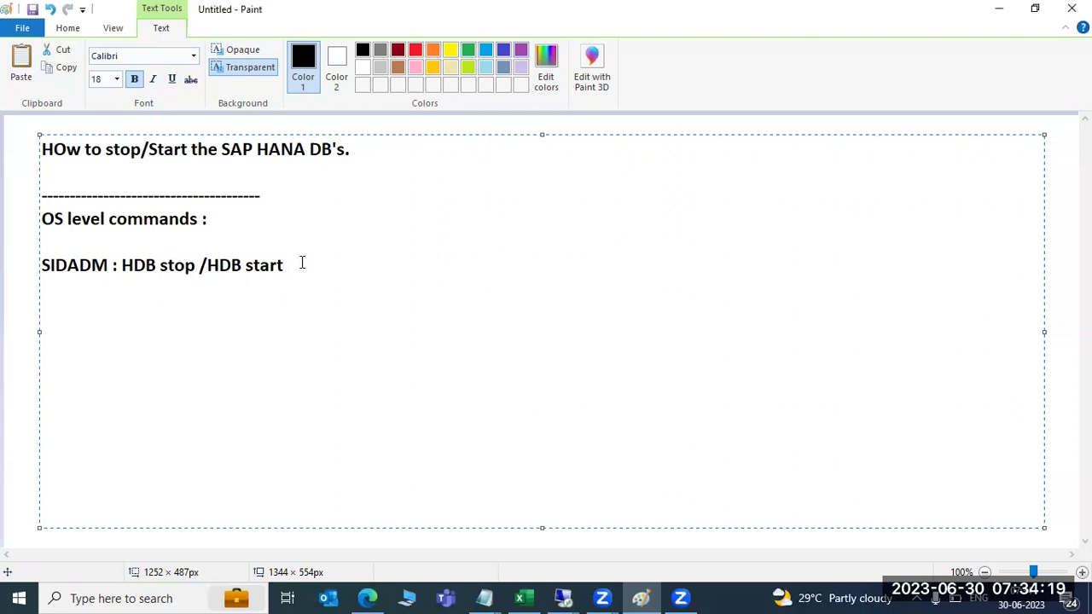
Add the line 'sapcontrol -nr <IN> -function StopSystem HDB' beneath the OS commands
key(Return)
key(Return)
text(sapcontrol)
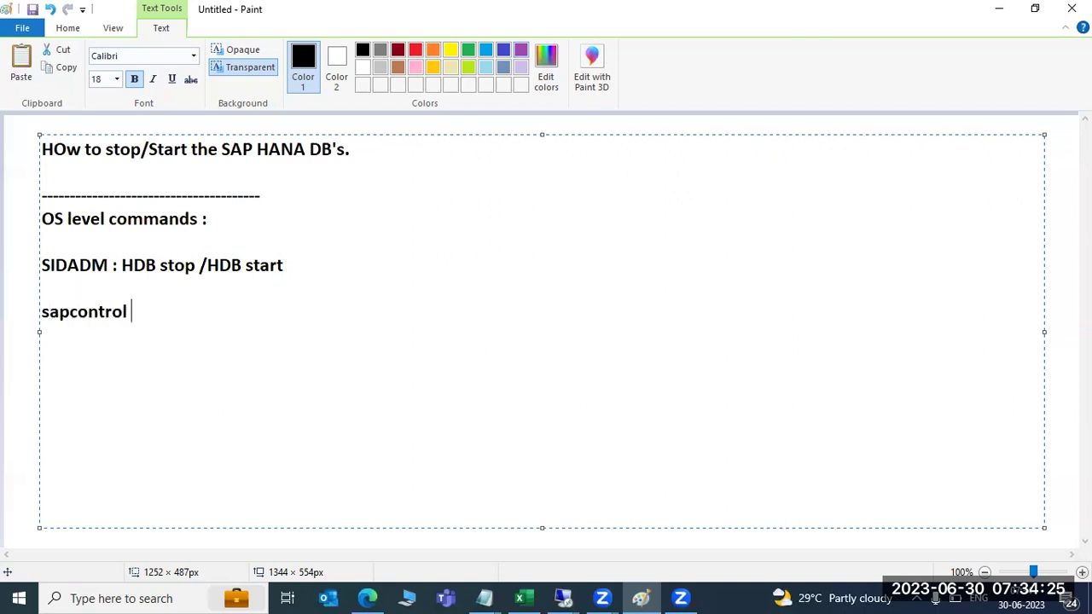
text( -nr <IN)
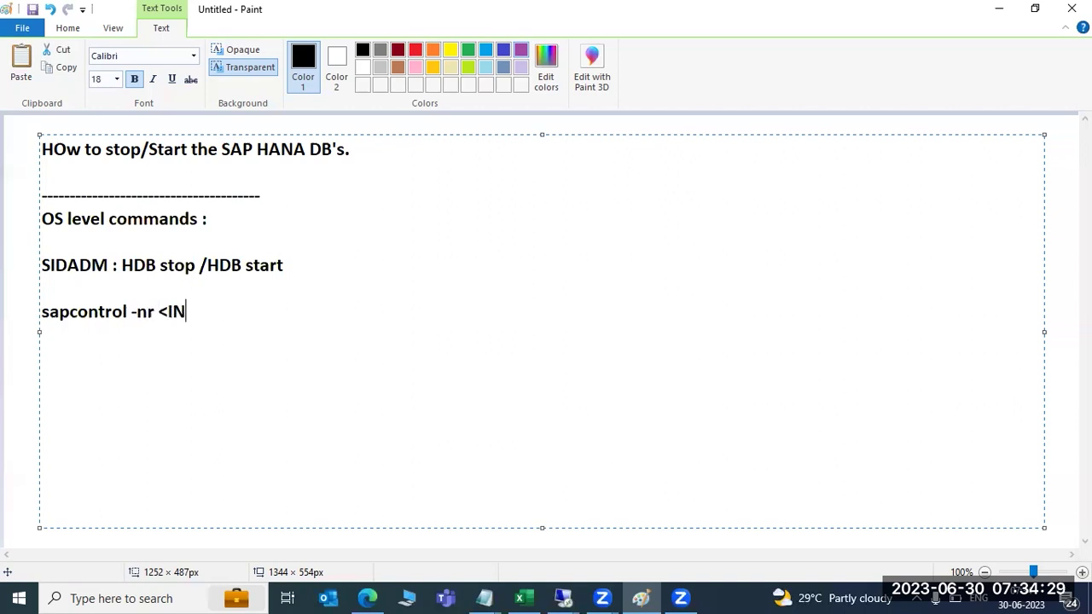
text(> -function )
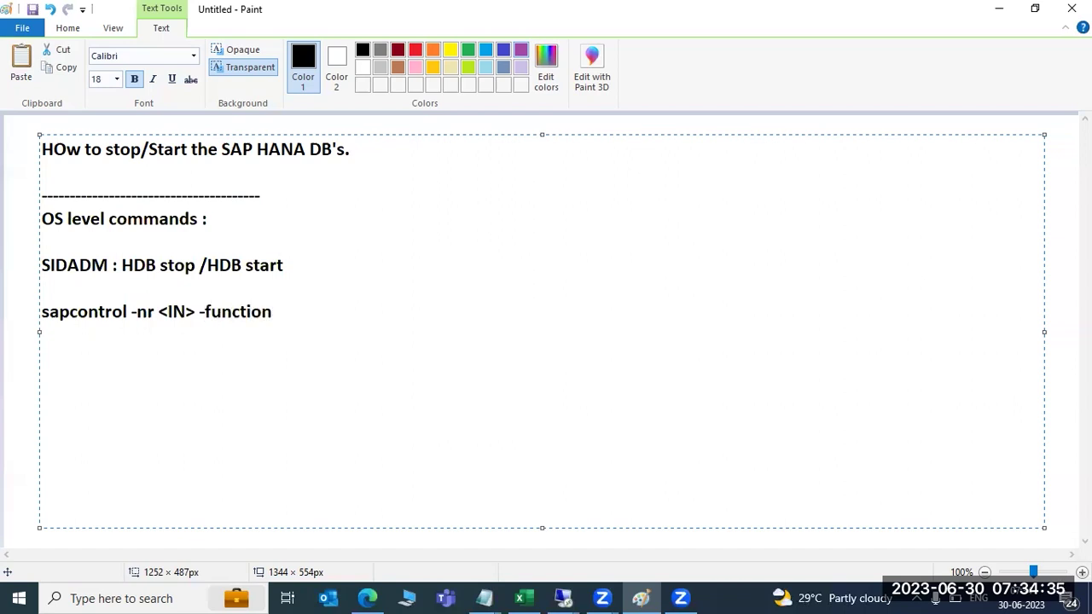
text(StopSystem )
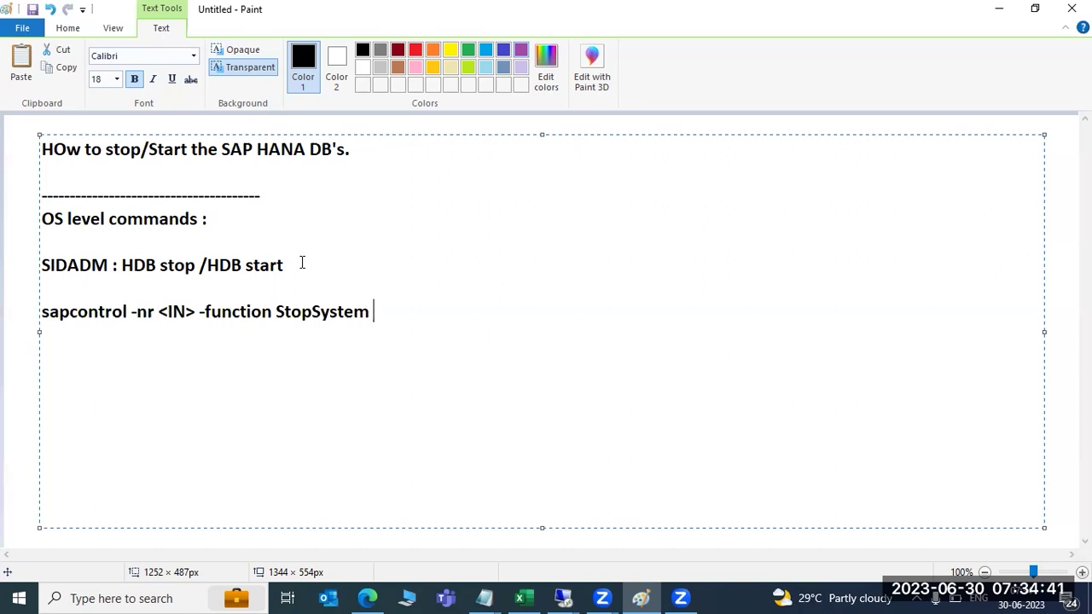
text(HDB)
key(Return)
drag(145, 267, 270, 266)
click(478, 323)
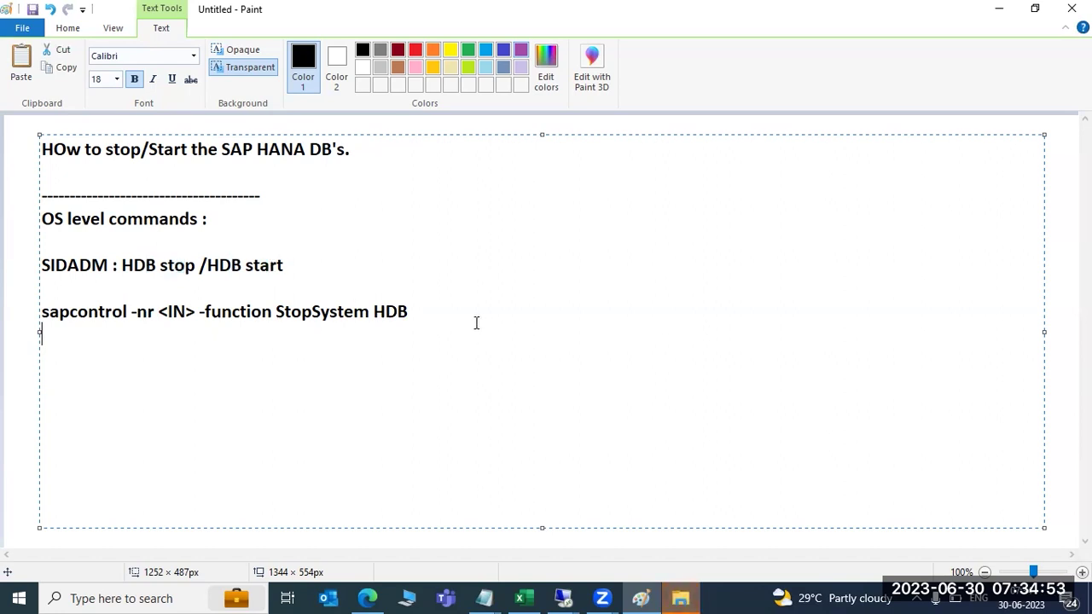
Add 'STUDIO : HANA studio --> SYSTEMDB-->stop/start' two lines below the sapcontrol command
key(Return)
key(Return)
text(STU)
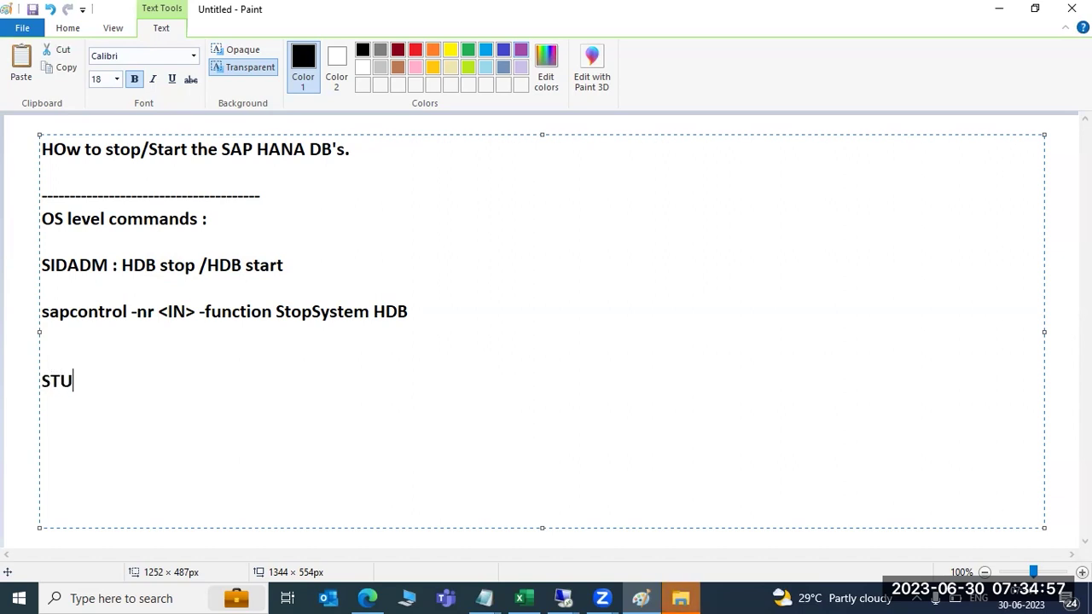
text(DIO : )
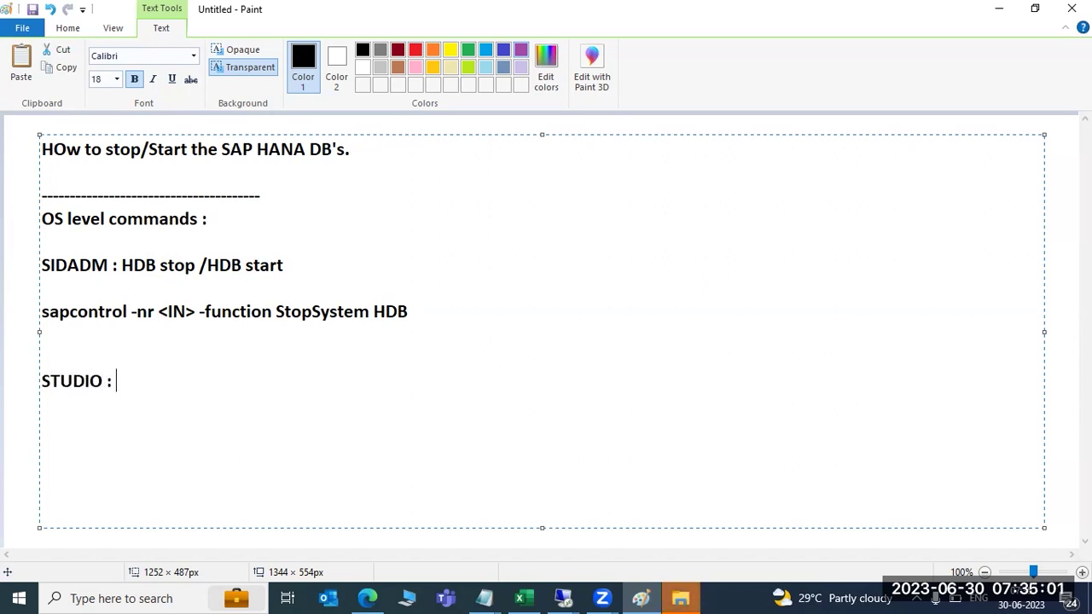
text( HANA studio --> SYSTEMDB)
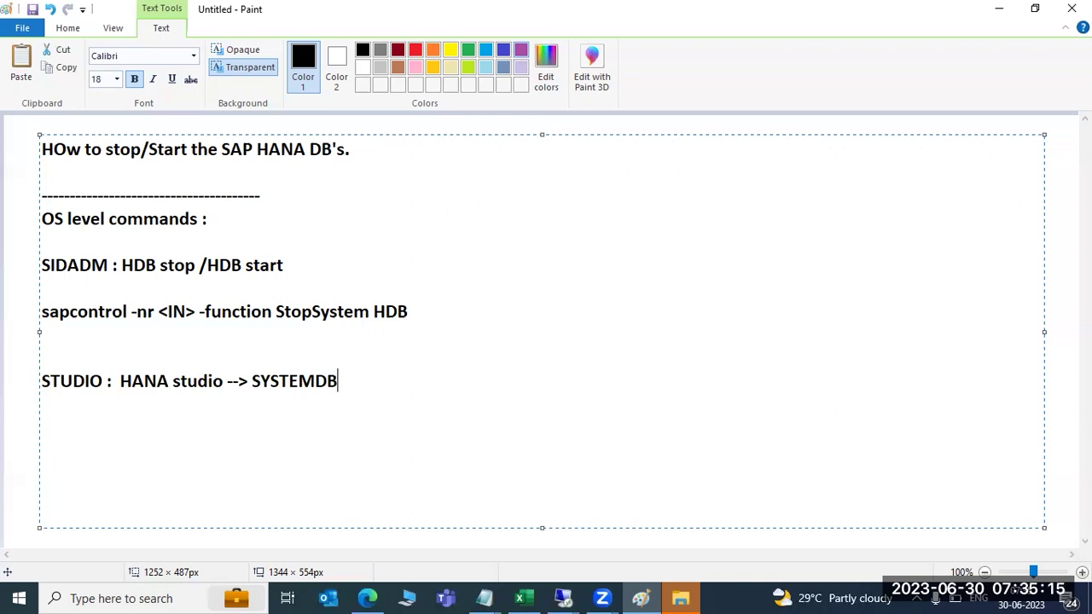
text(-->stop/start)
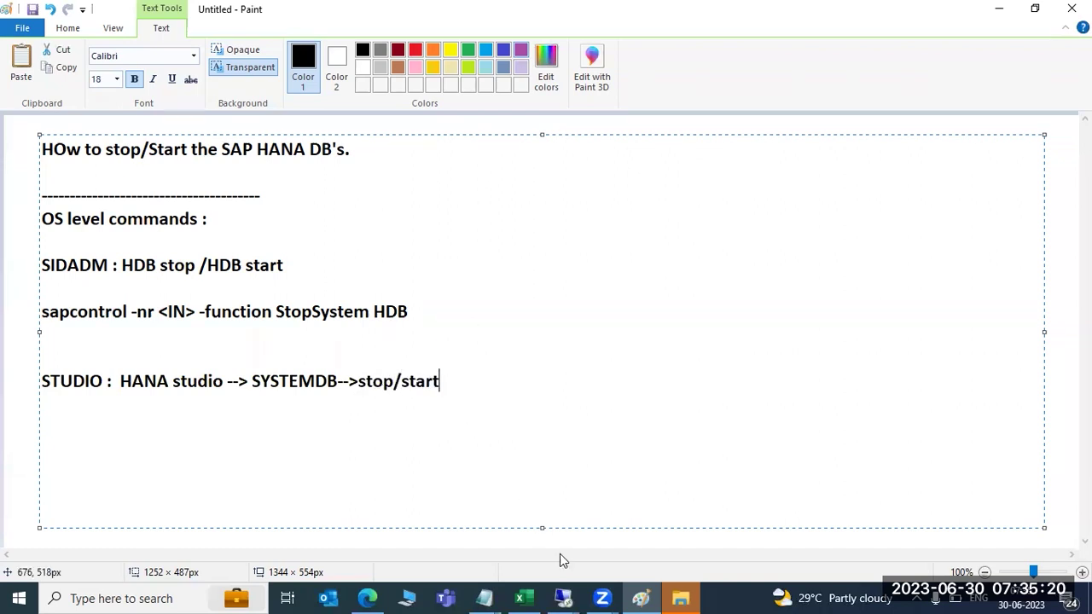
click(563, 598)
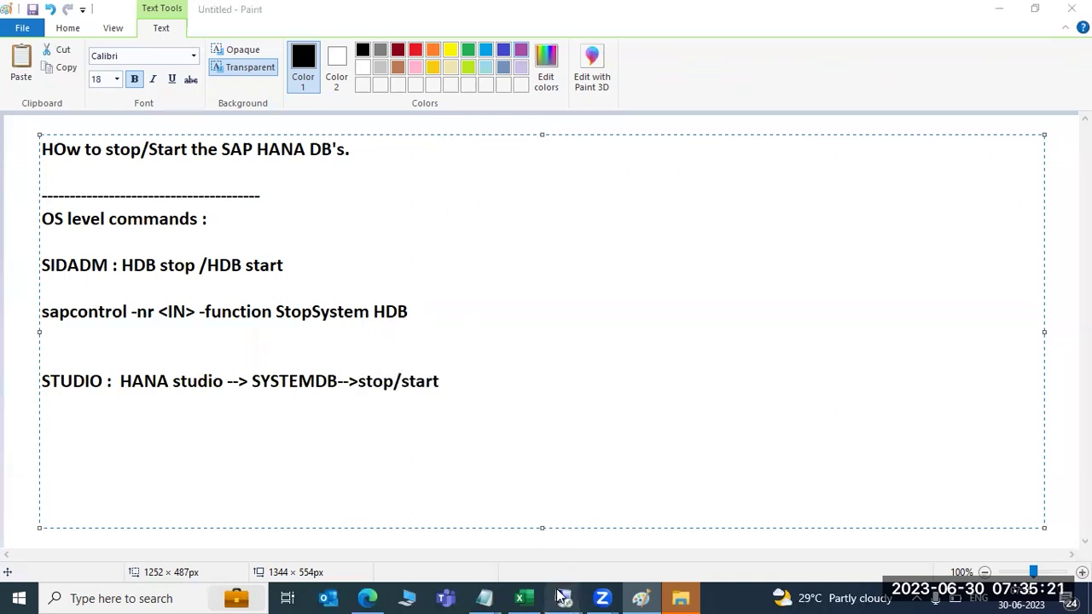
View SYSTEMDB@S4H's Configuration and Monitoring stop/restart actions, then bring PuTTY forward
click(597, 540)
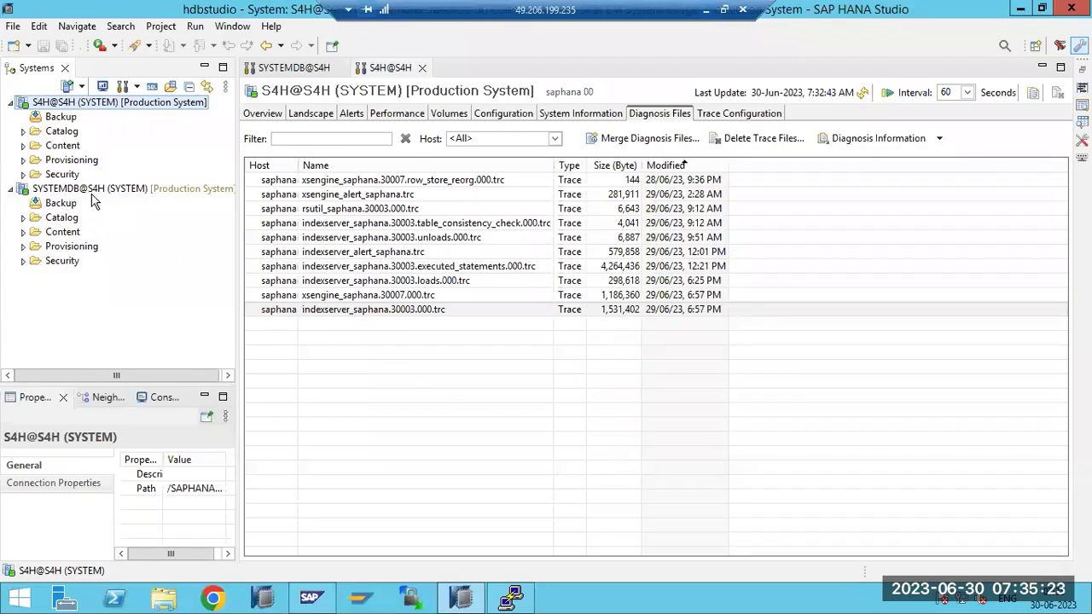
click(69, 177)
click(54, 190)
right_click(51, 190)
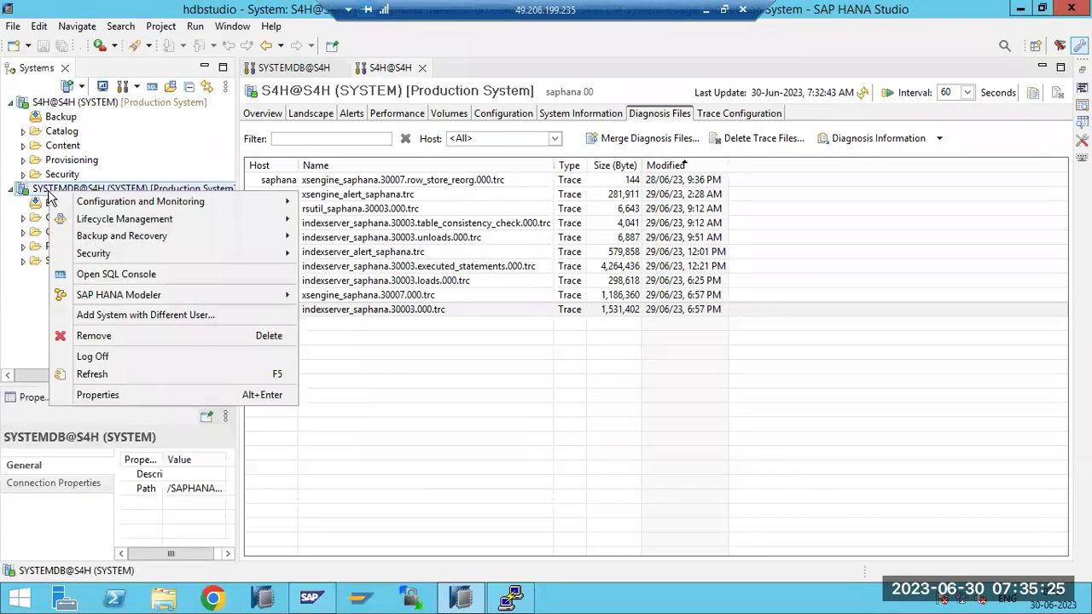
mouse_move(158, 203)
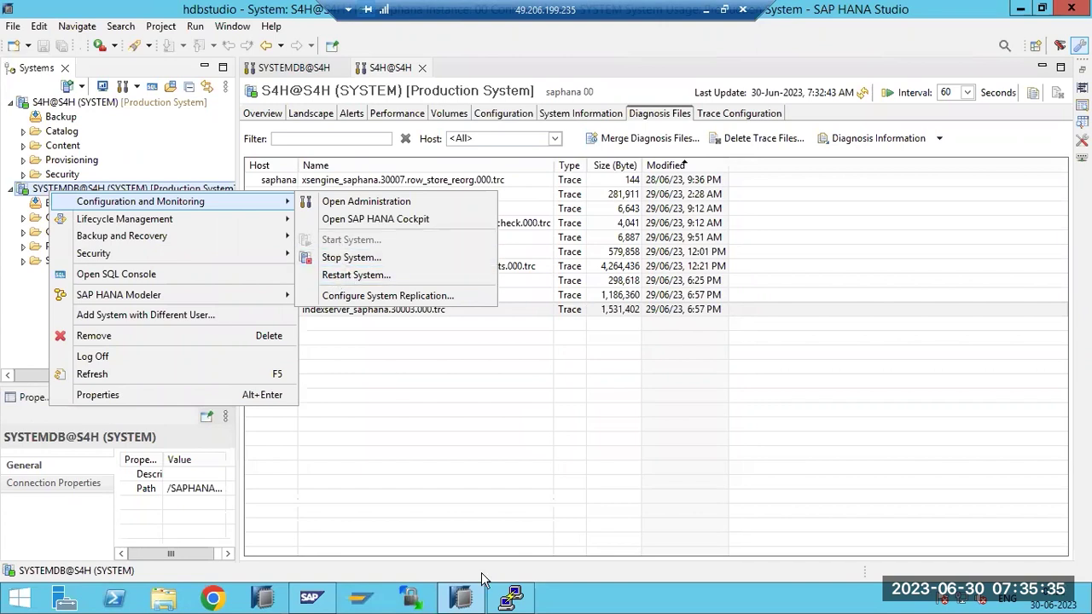
click(511, 597)
Run 'free -g' in PuTTY, mark the 16 GB used value, and return to HANA Studio
text(free -)
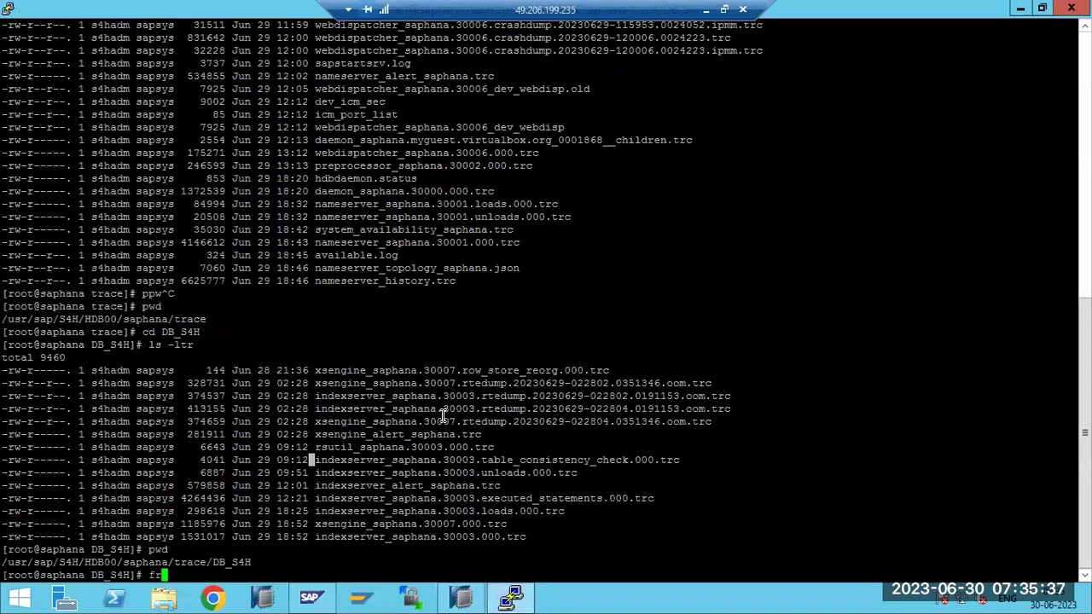
text(g)
key(Return)
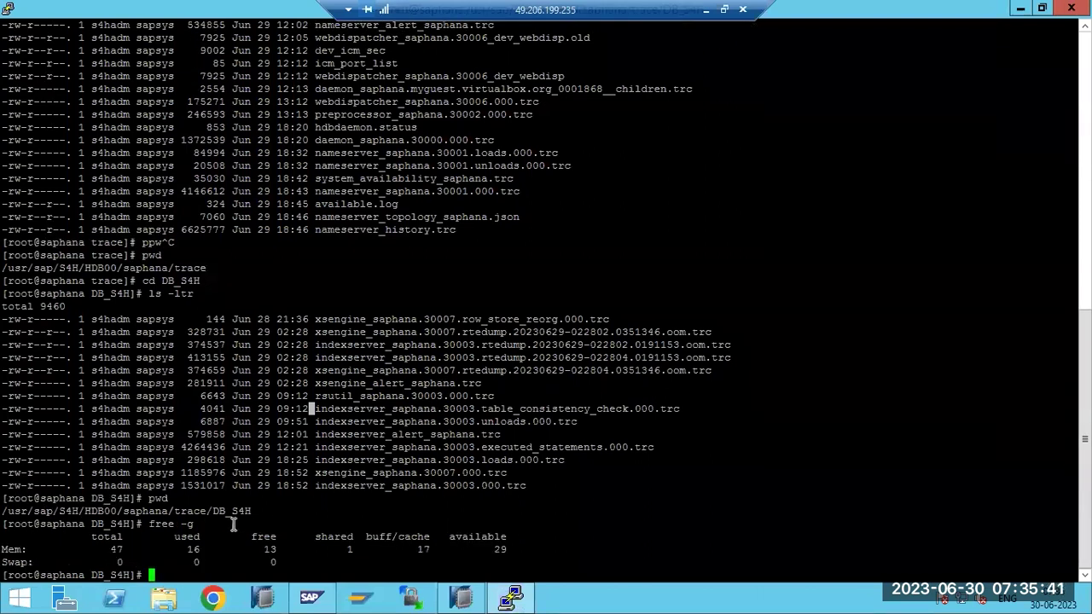
double_click(193, 549)
click(461, 597)
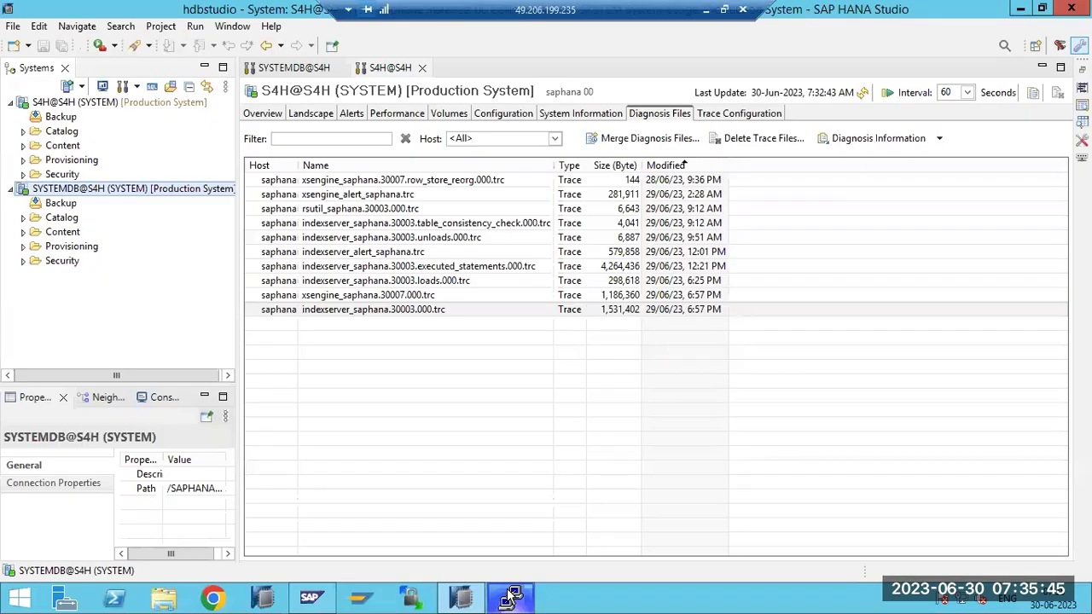
Choose Stop System for S4H from SYSTEMDB@S4H's Configuration and Monitoring menu
right_click(111, 192)
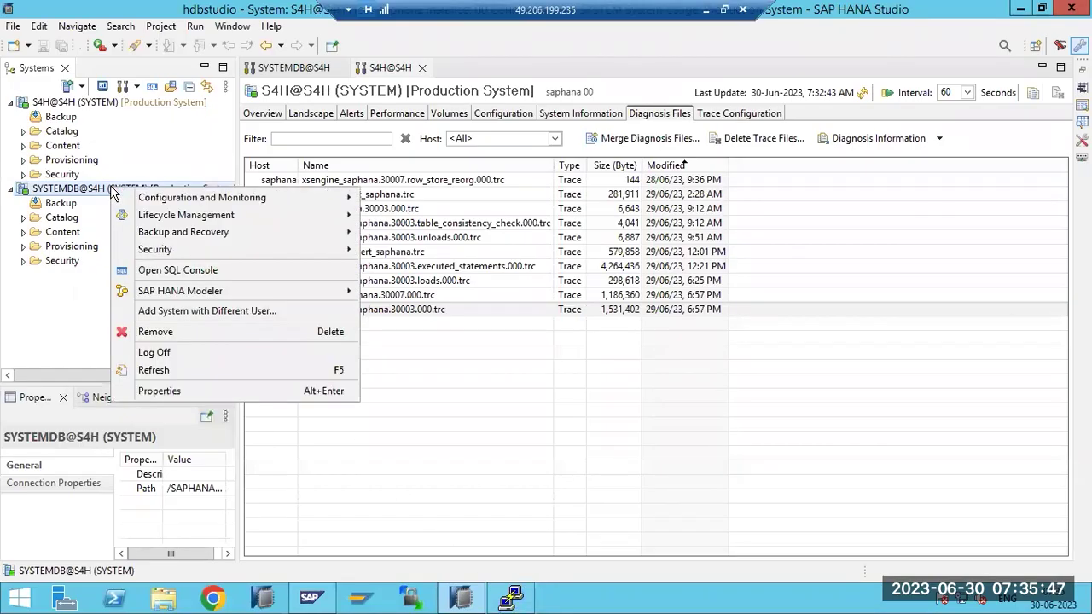
mouse_move(321, 201)
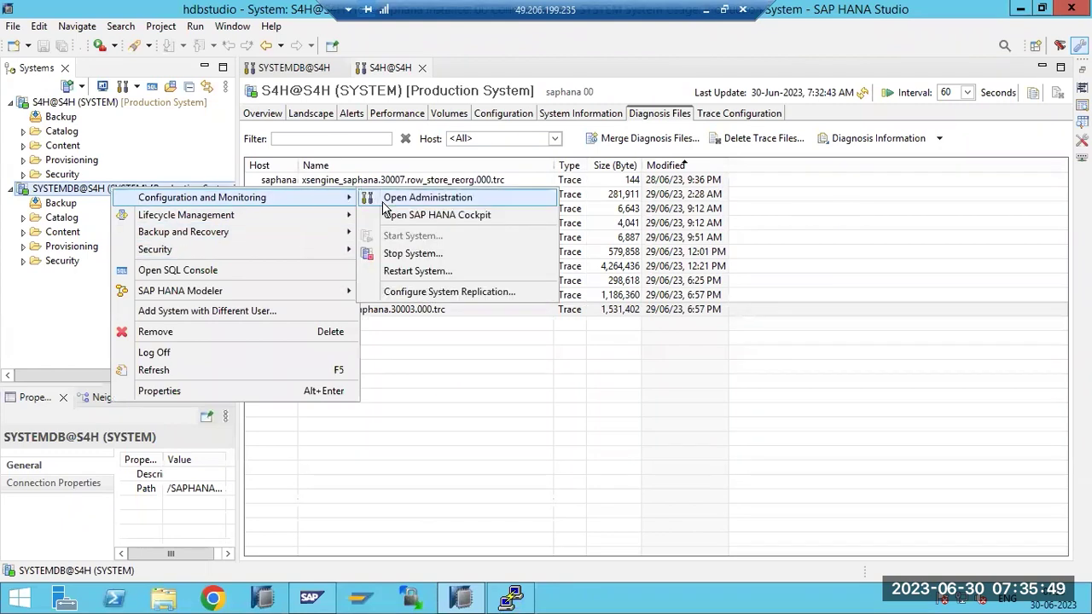
click(410, 254)
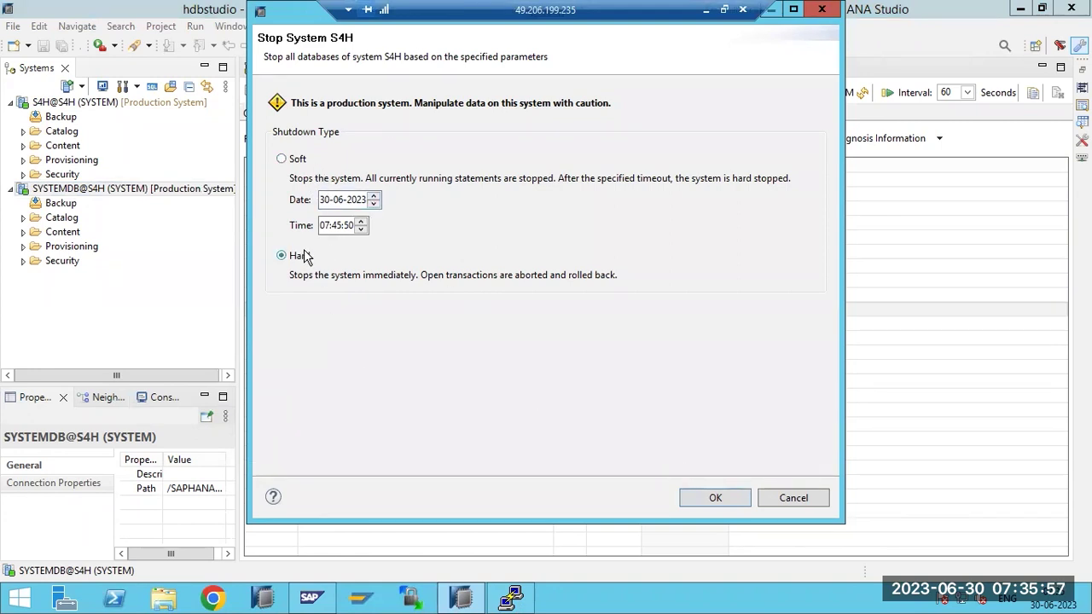
After trying Soft, set the shutdown type back to Hard and confirm stopping S4H
click(298, 169)
click(375, 199)
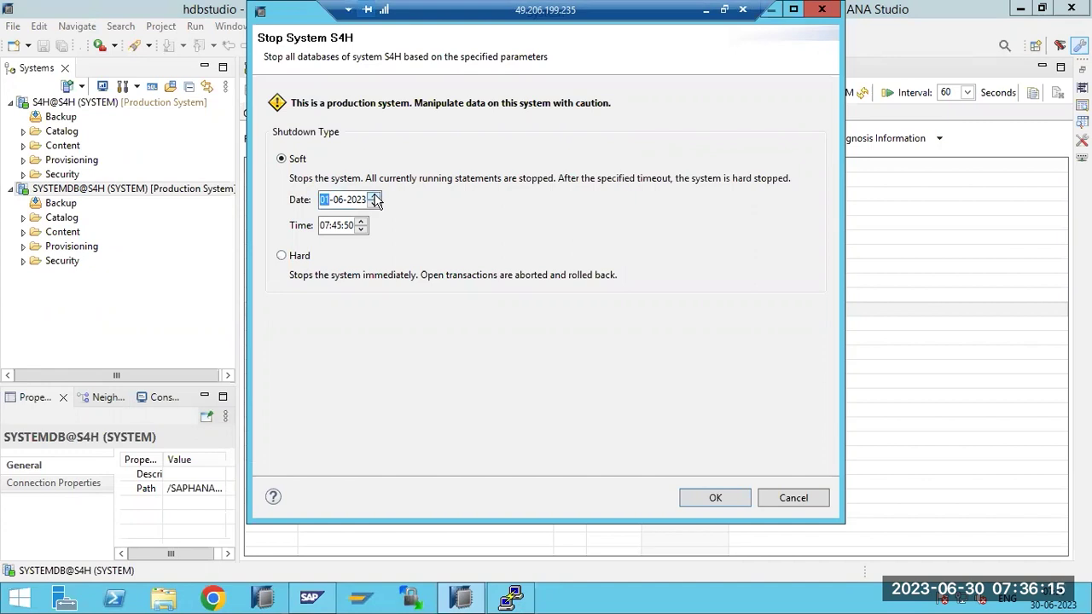
click(299, 261)
click(690, 499)
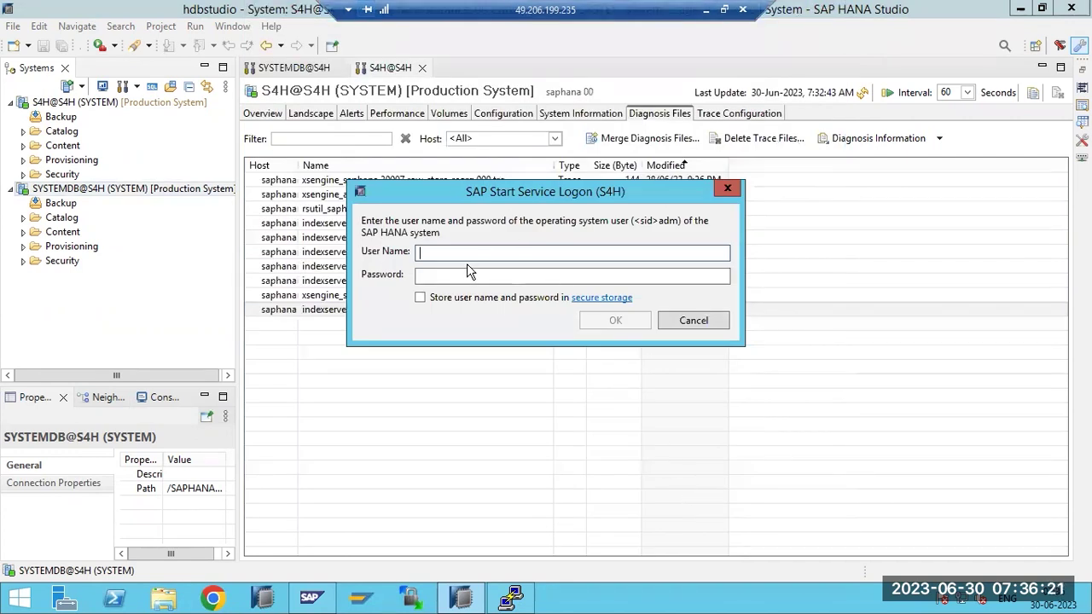
Log on with the <sid>adm operating-system user name and its password
text(s4hadn)
key(Tab)
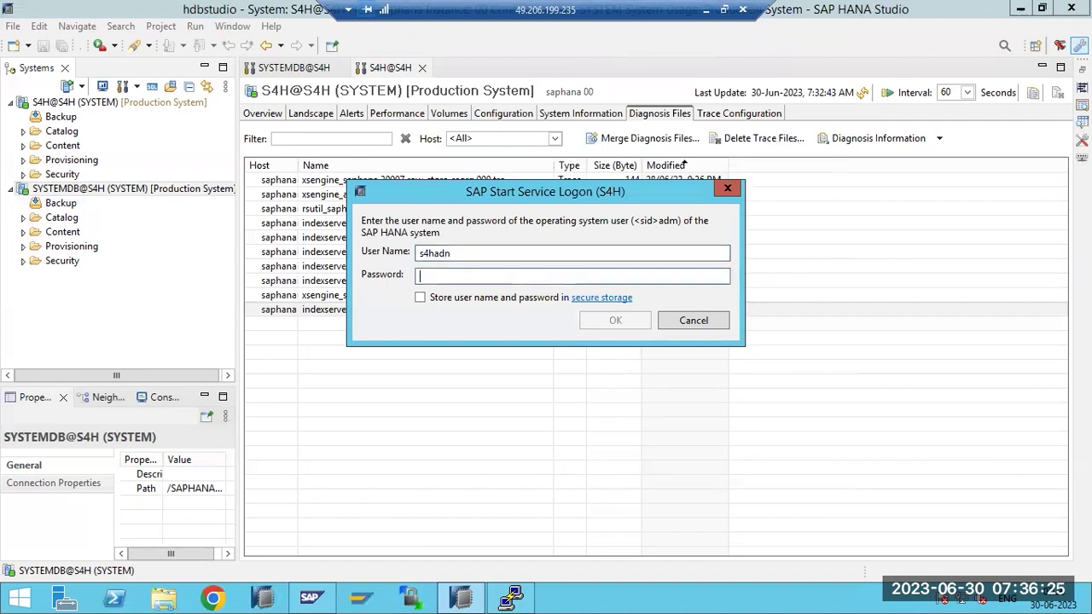
click(499, 252)
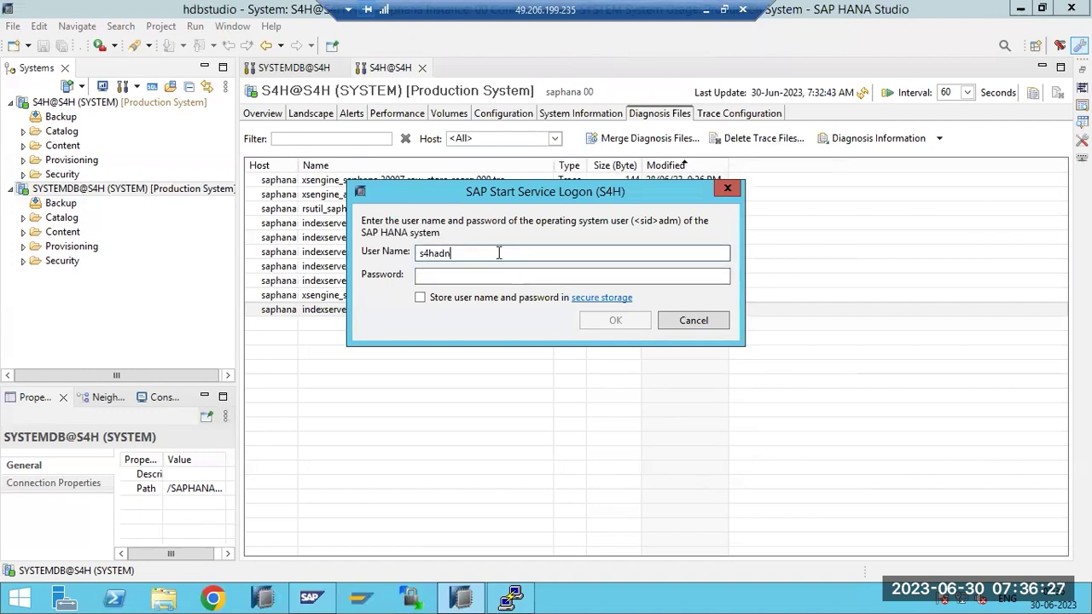
text(m)
key(Tab)
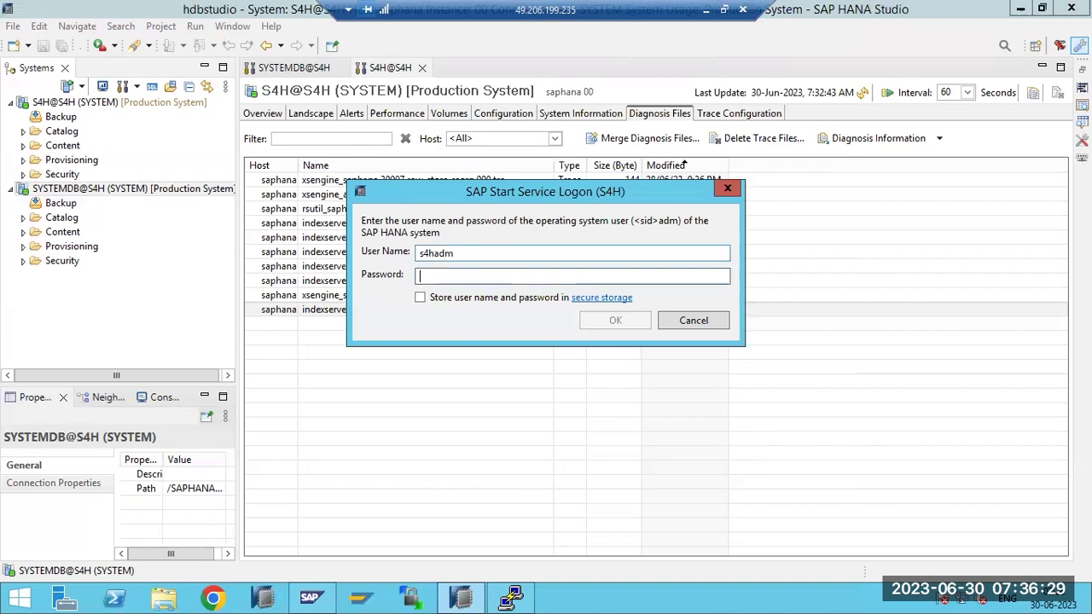
text(*******)
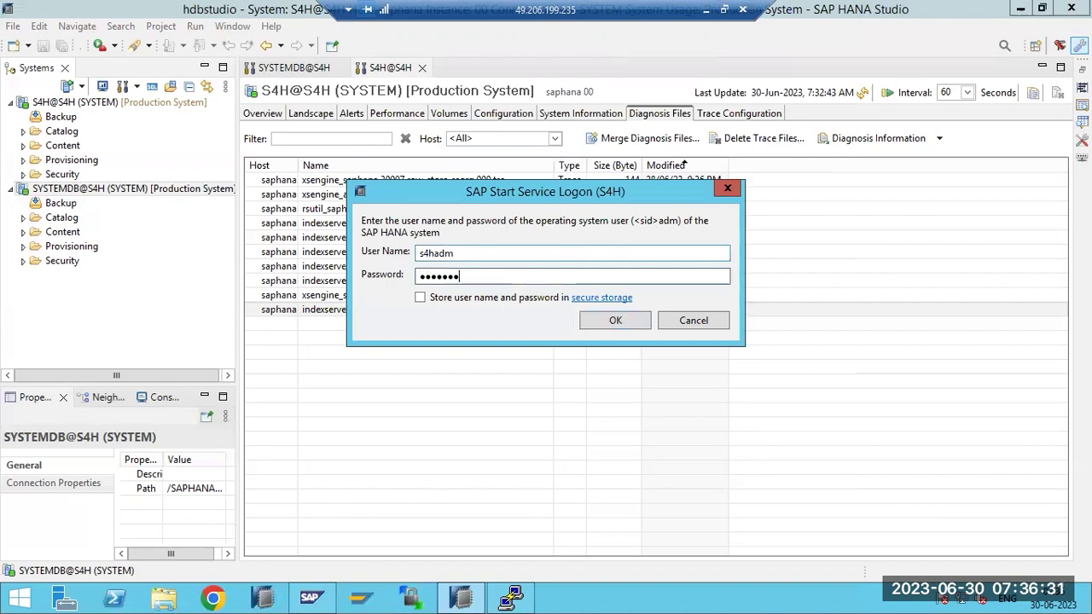
key(Return)
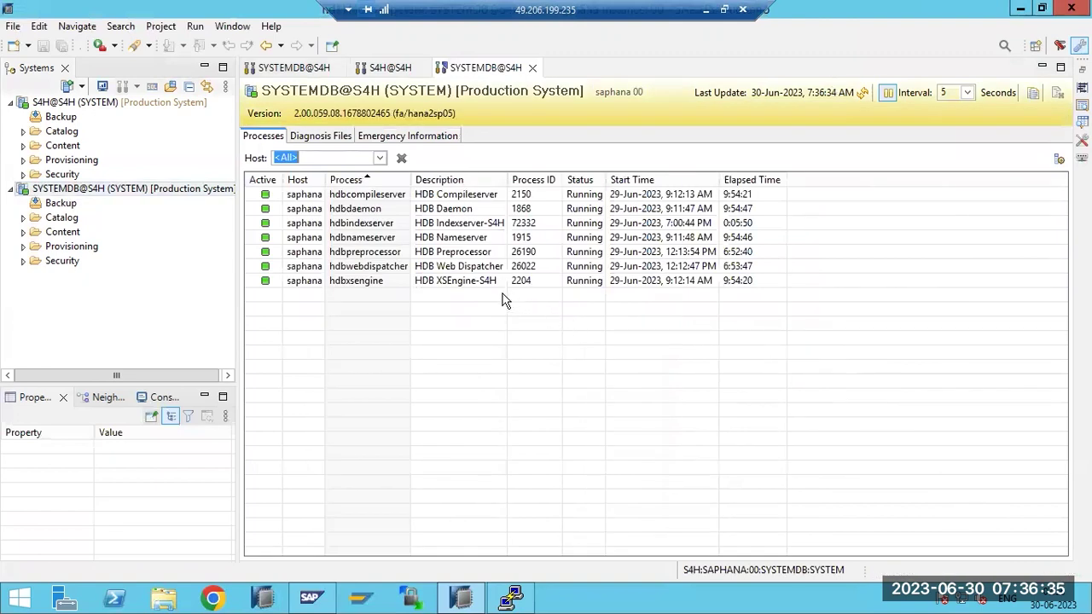
Reload the SYSTEMDB@S4H processes until only hdbdaemon remains Stopped, then open S4H@S4H administration
click(859, 96)
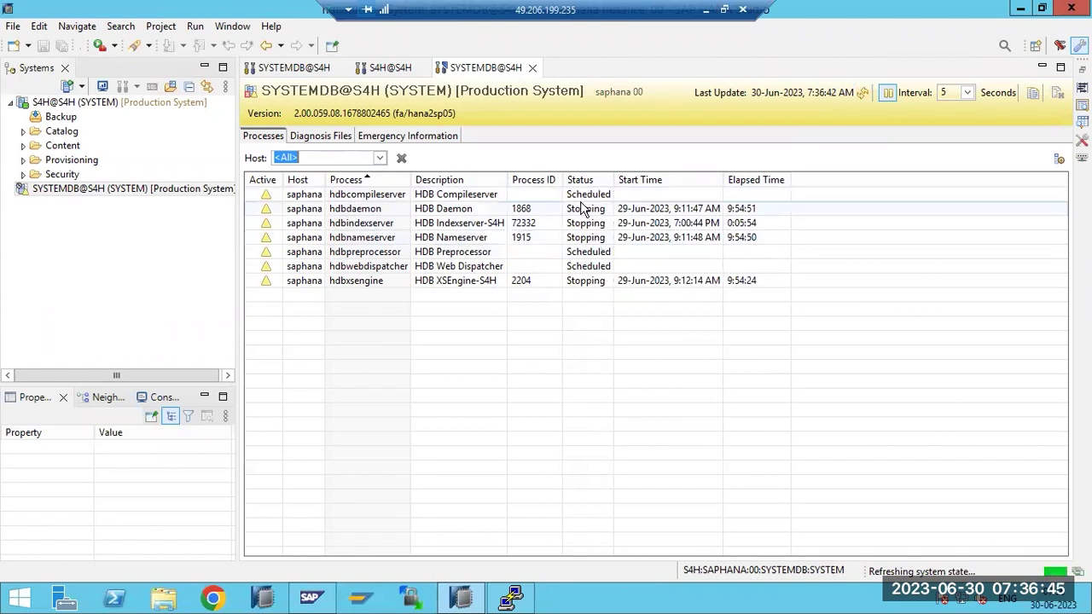
click(85, 102)
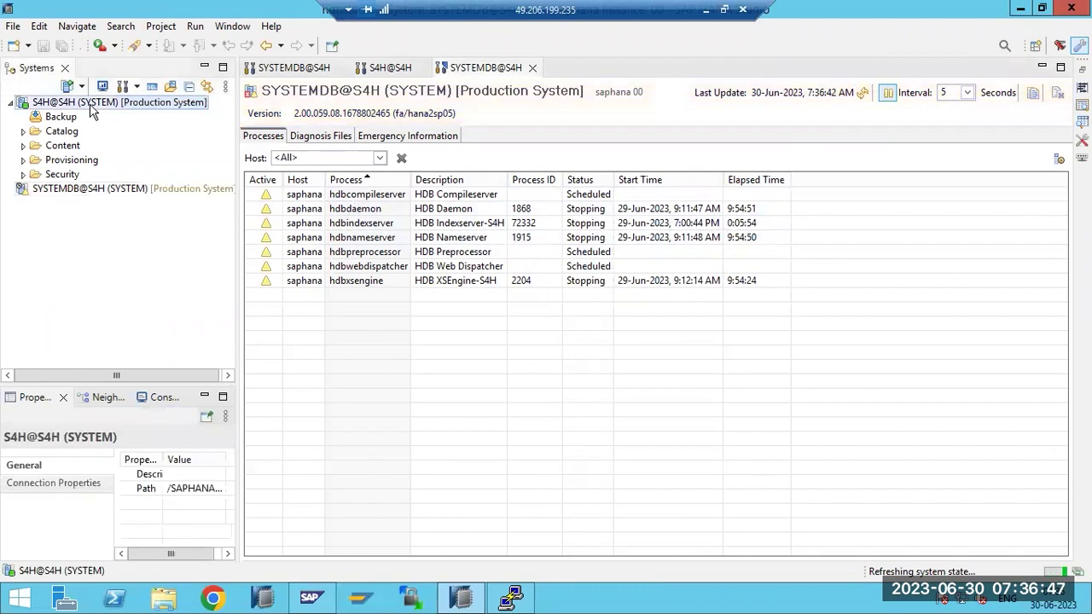
click(864, 94)
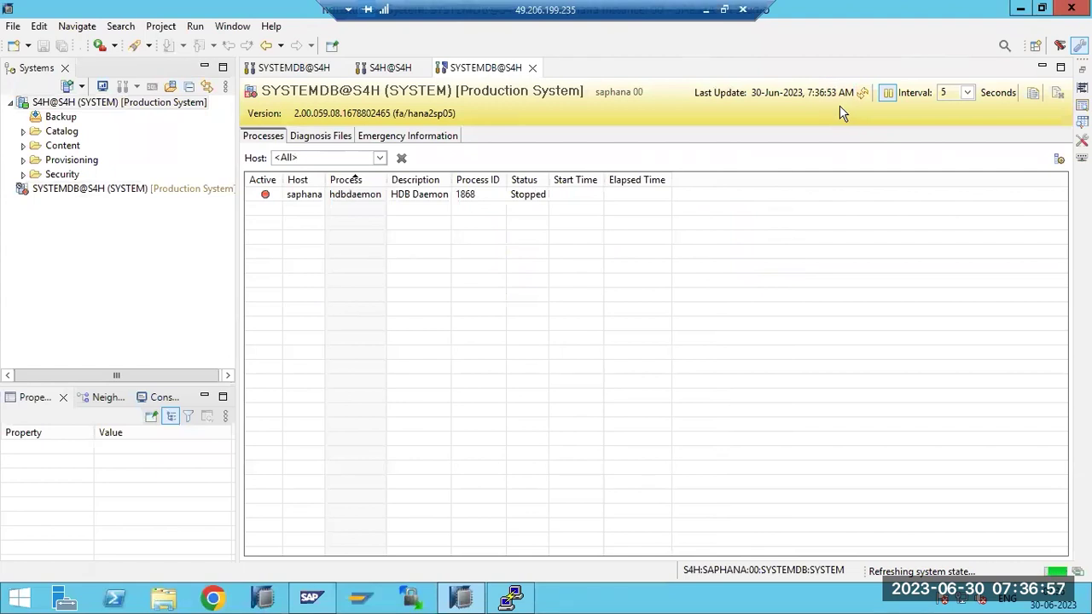
double_click(75, 102)
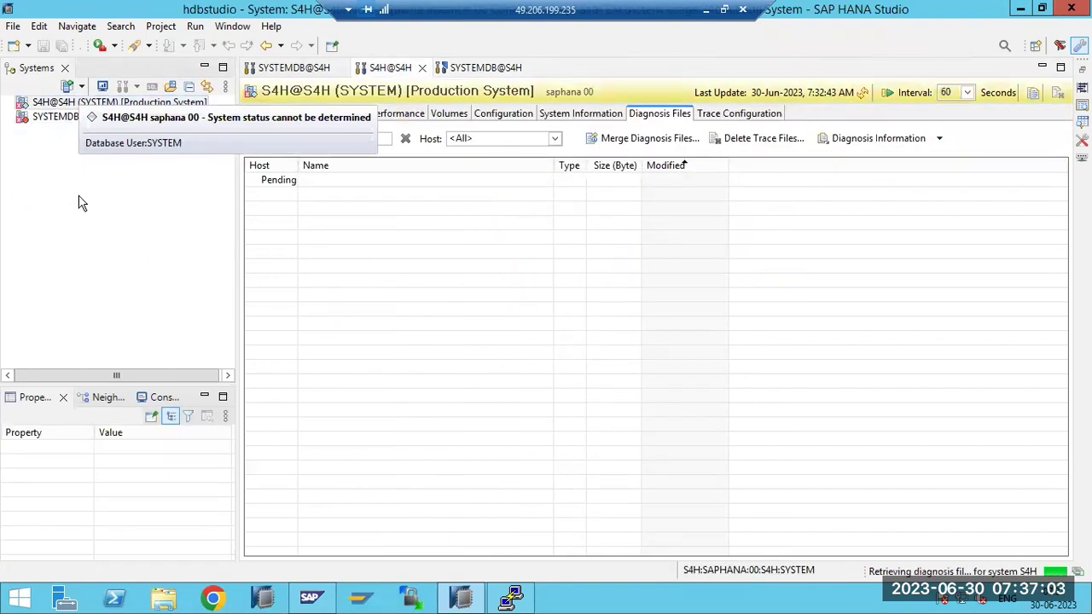
Check SYSTEMDB@S4H's Configuration and Monitoring menu to confirm Start System is now enabled
click(511, 597)
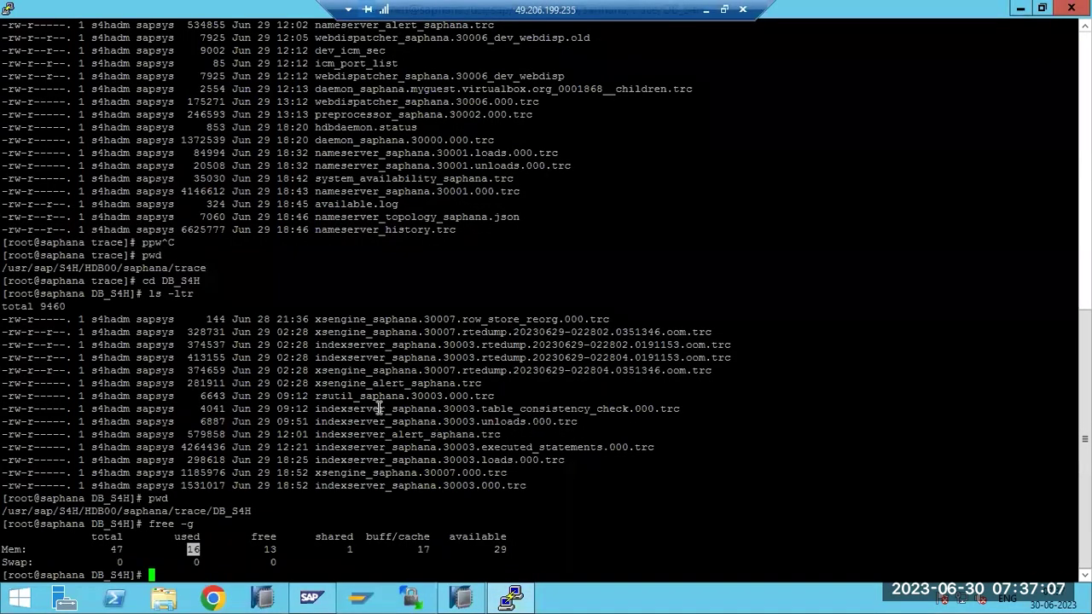
click(462, 598)
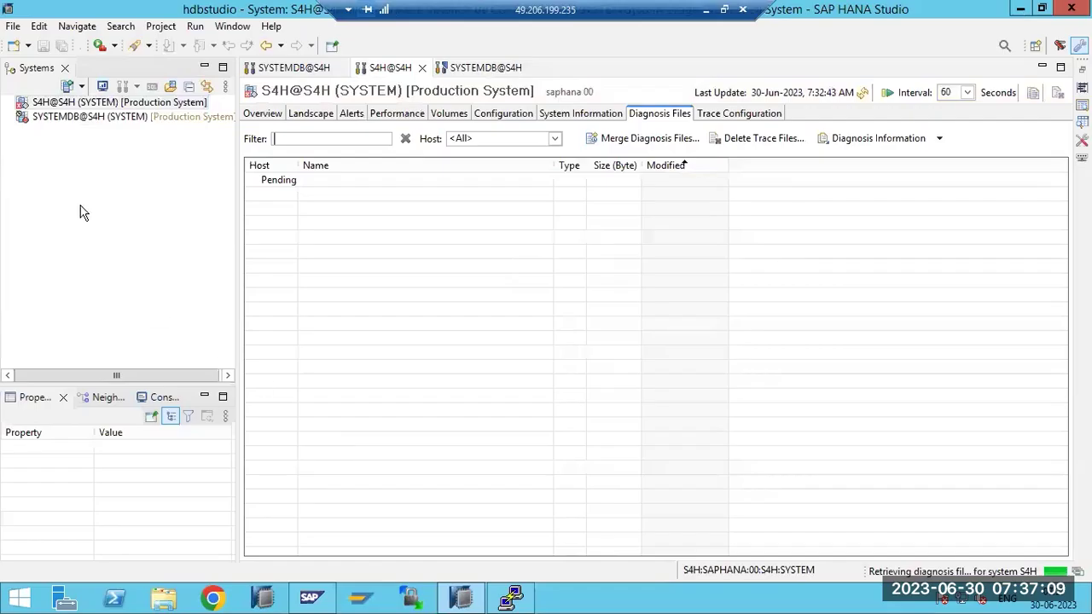
click(25, 117)
right_click(26, 117)
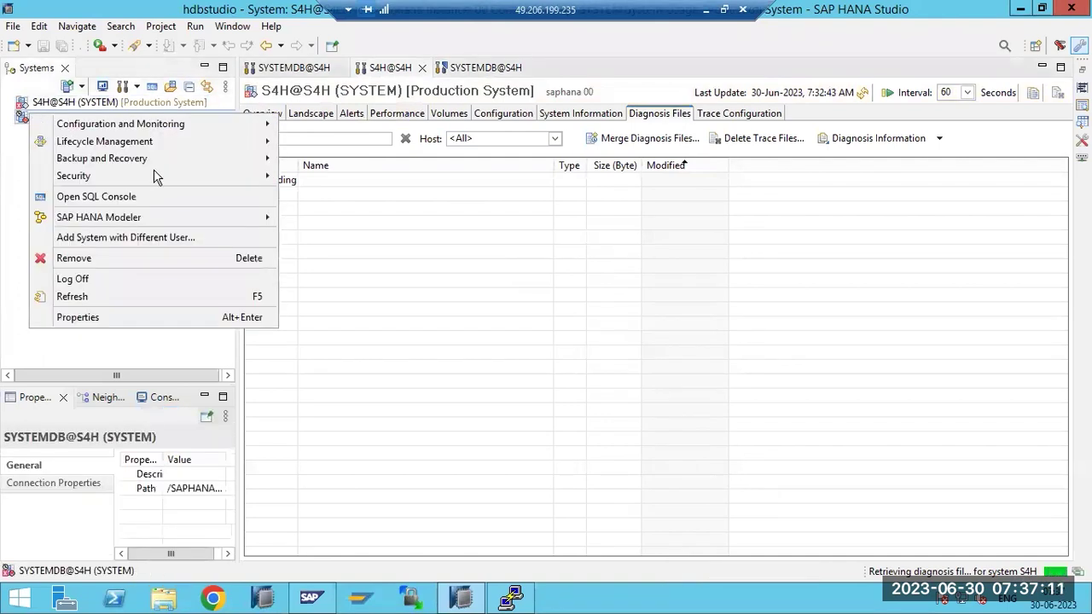
mouse_move(252, 136)
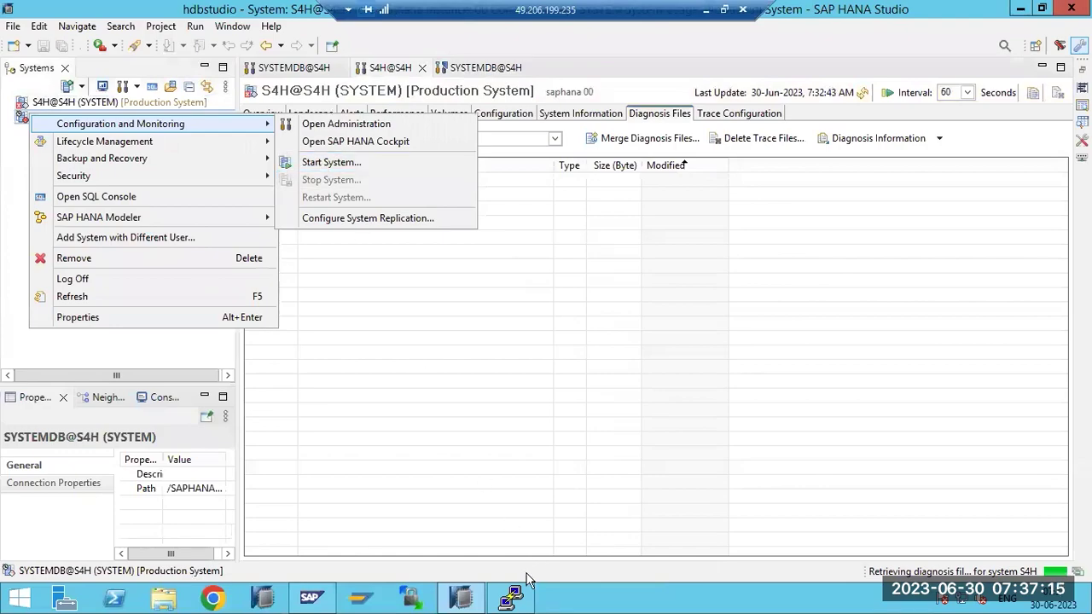
click(511, 594)
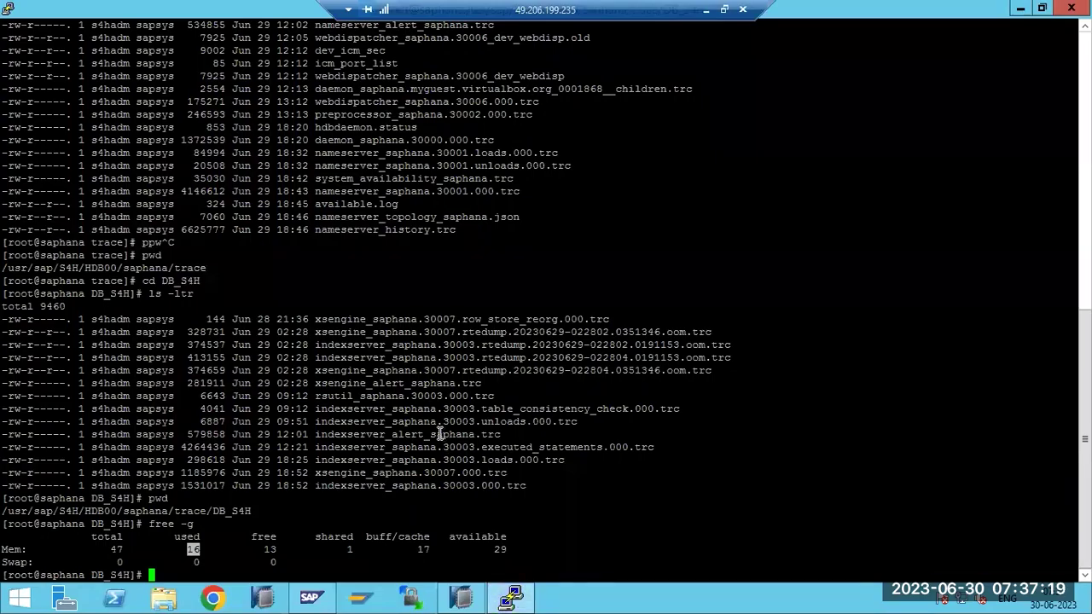
Rerun free -g to confirm used memory dropped to 11 GB, then enter sudo su - s4hadm
key(Up)
key(Return)
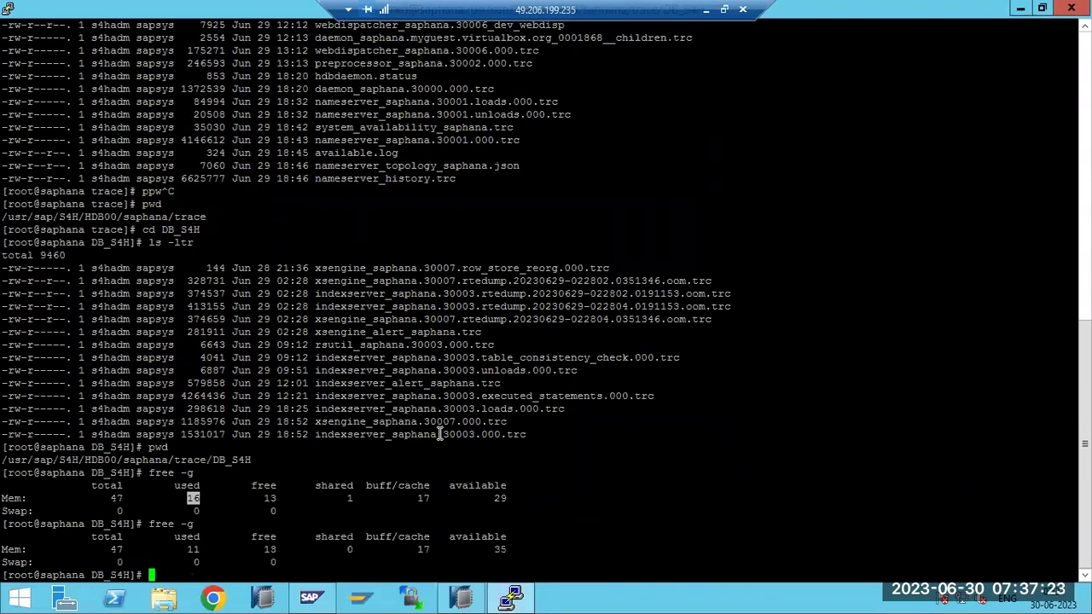
double_click(184, 545)
double_click(196, 549)
triple_click(194, 550)
double_click(195, 549)
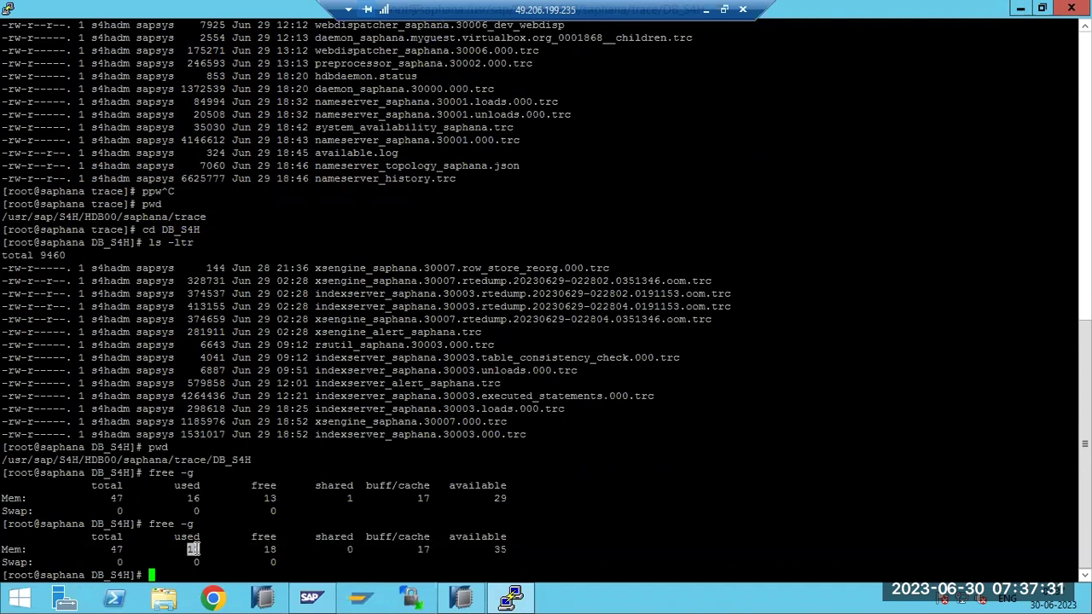
key(Up)
key(Return)
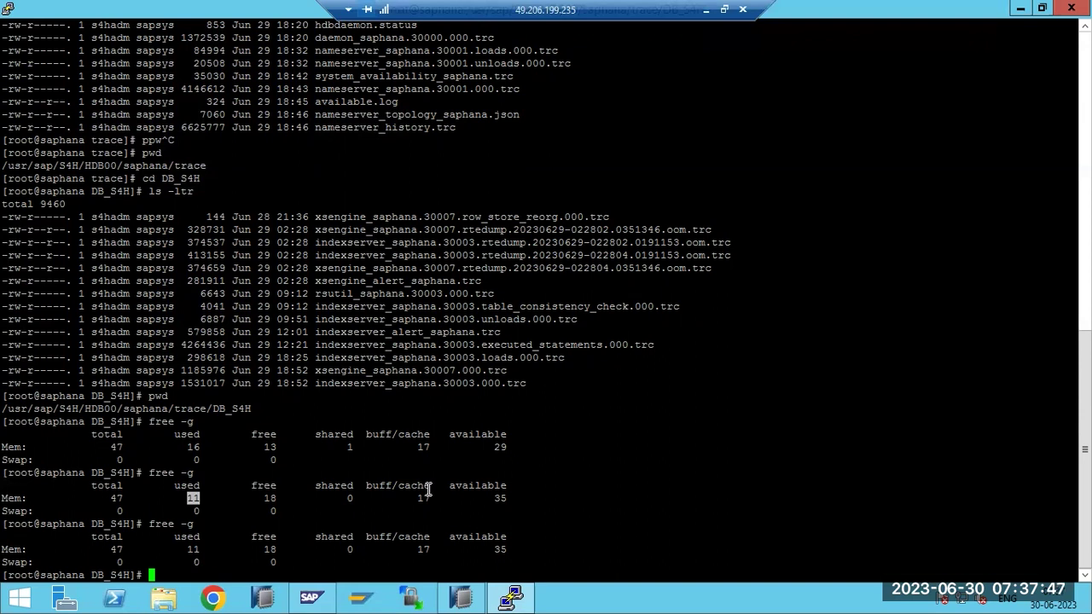
text(sudo su - s4hadm)
As the s4hadm user, run HDB info to list the HANA processes
key(Return)
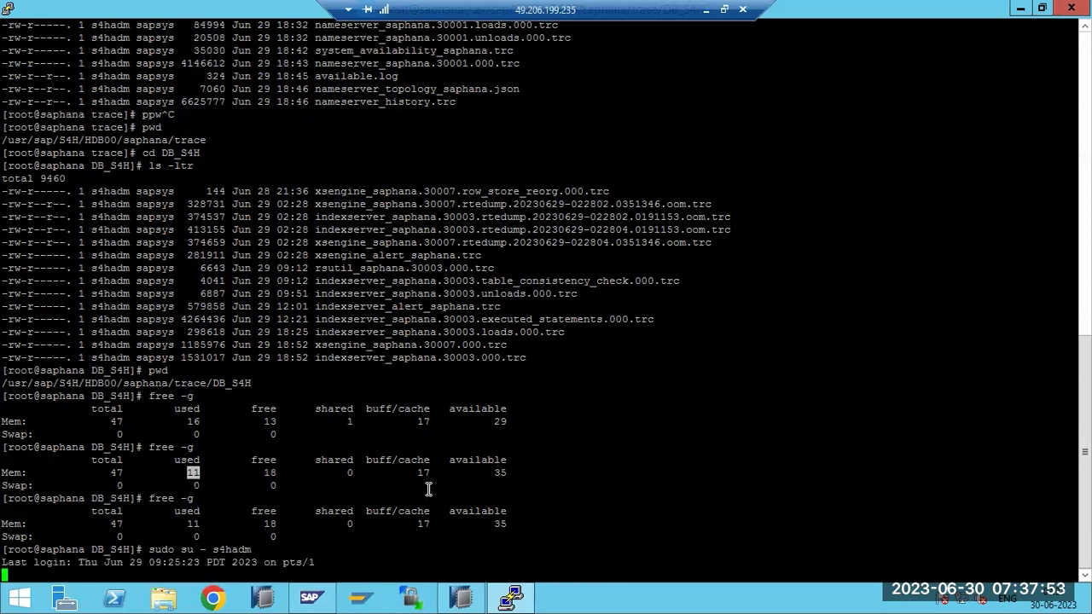
text(HDB )
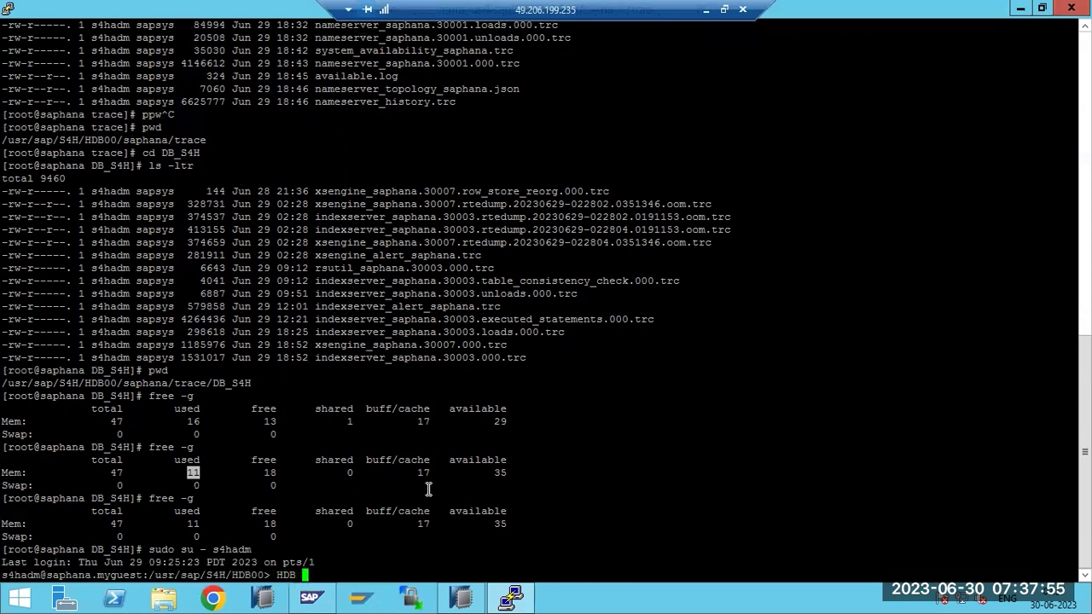
text(info)
key(Return)
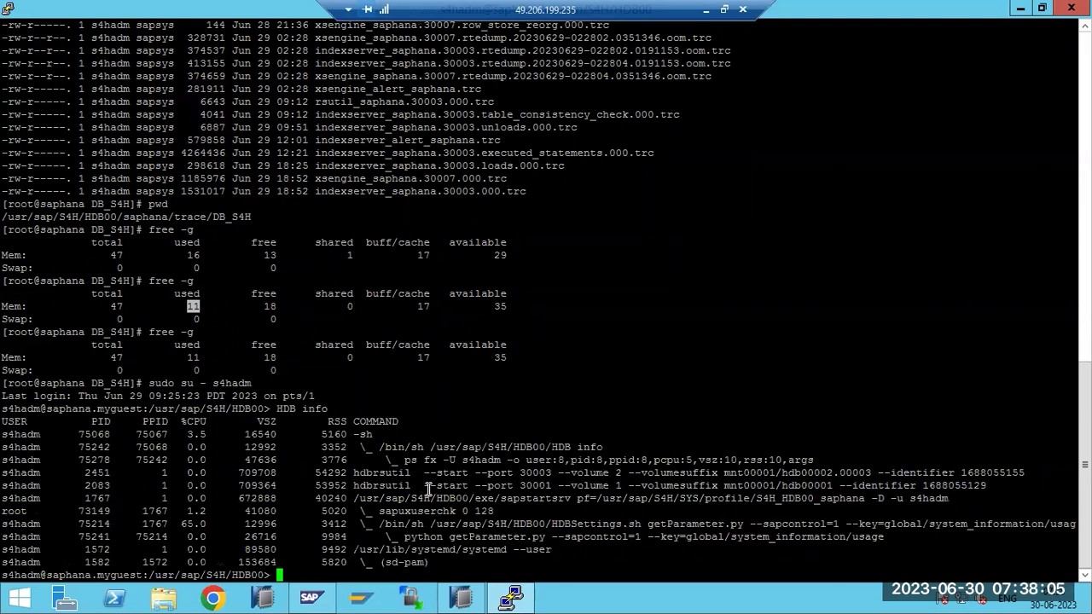
Start the HANA database with HDB start and wait for Start OK
text(HDB start)
key(Return)
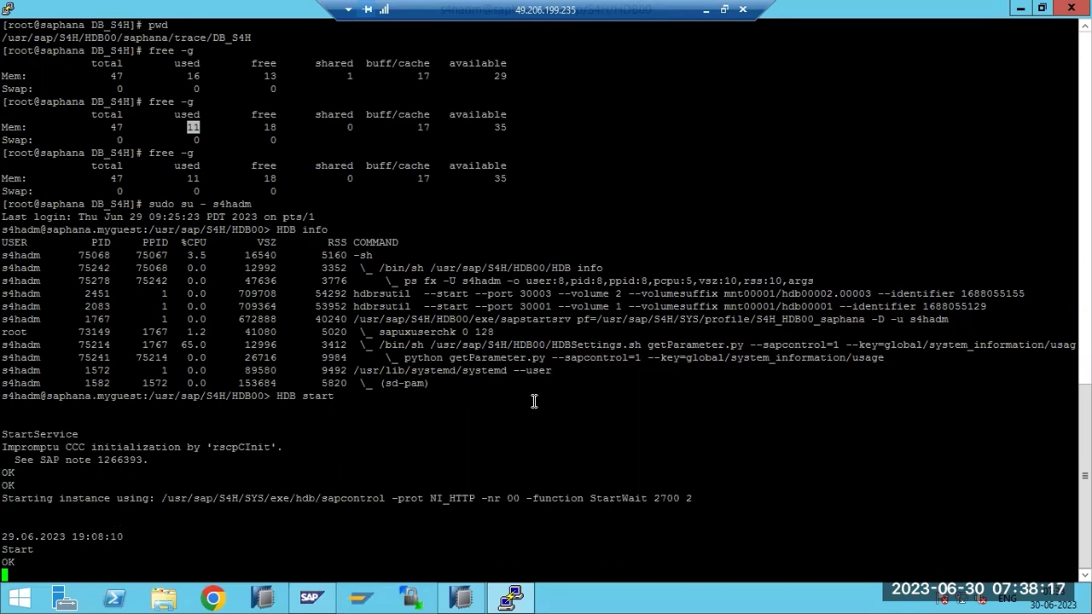
click(465, 597)
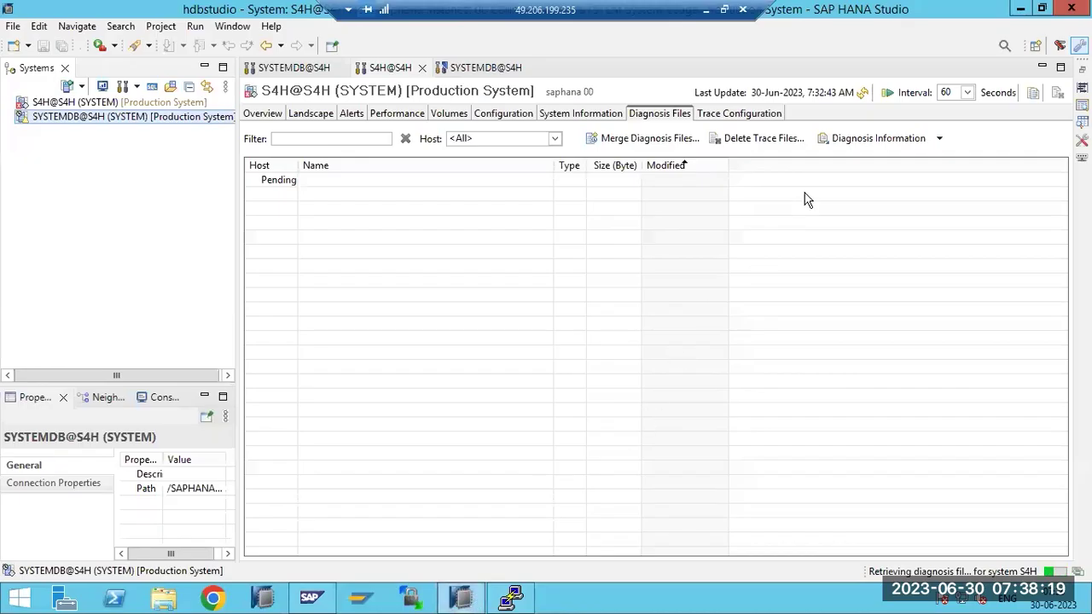
Refresh the S4H services Landscape and open the SYSTEMDB@S4H administration console
click(863, 94)
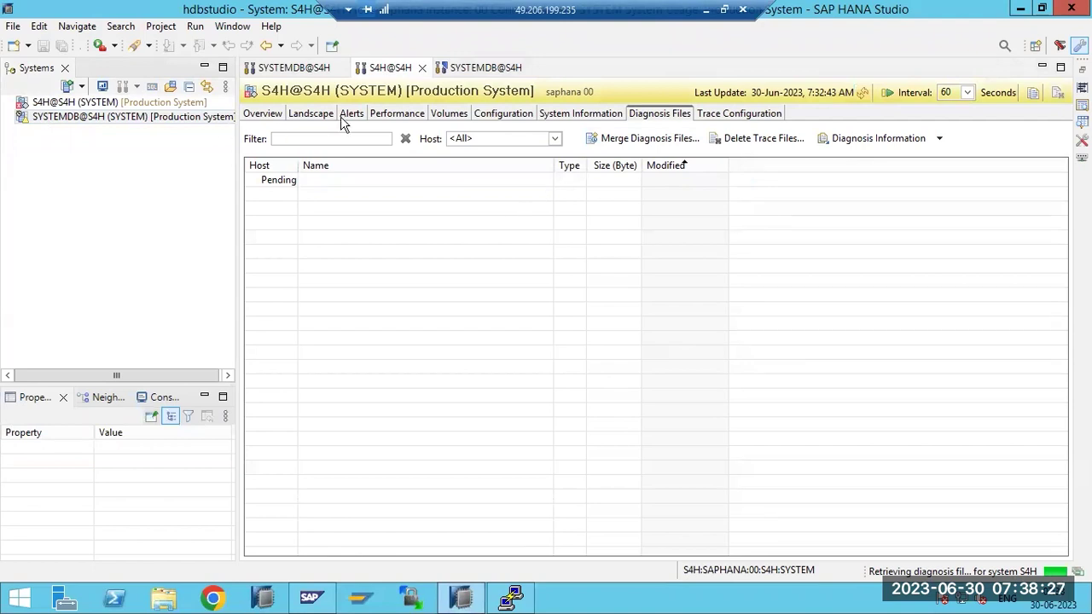
click(325, 119)
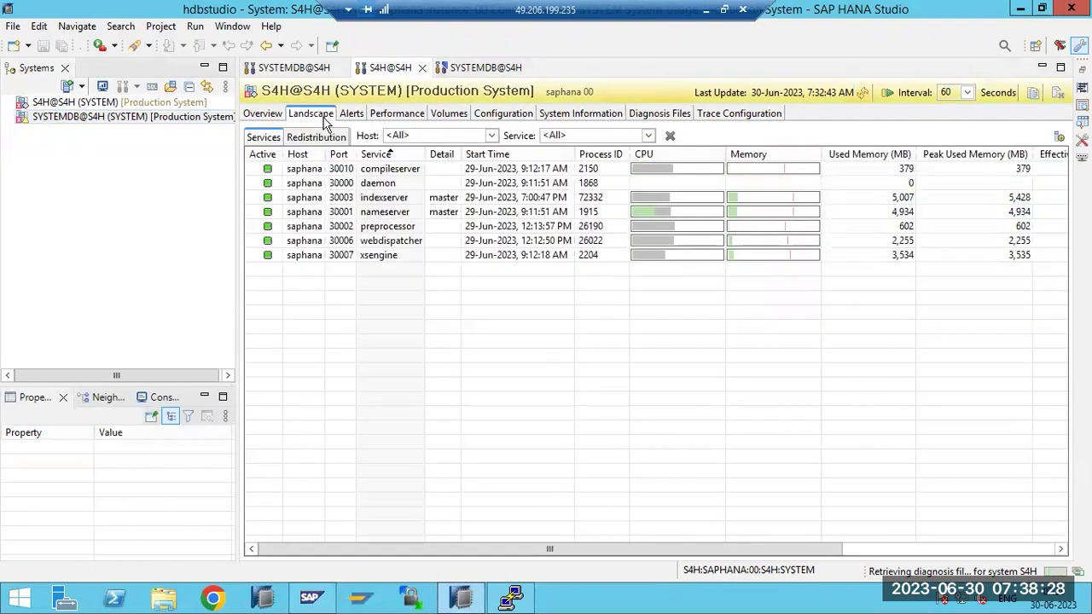
click(863, 94)
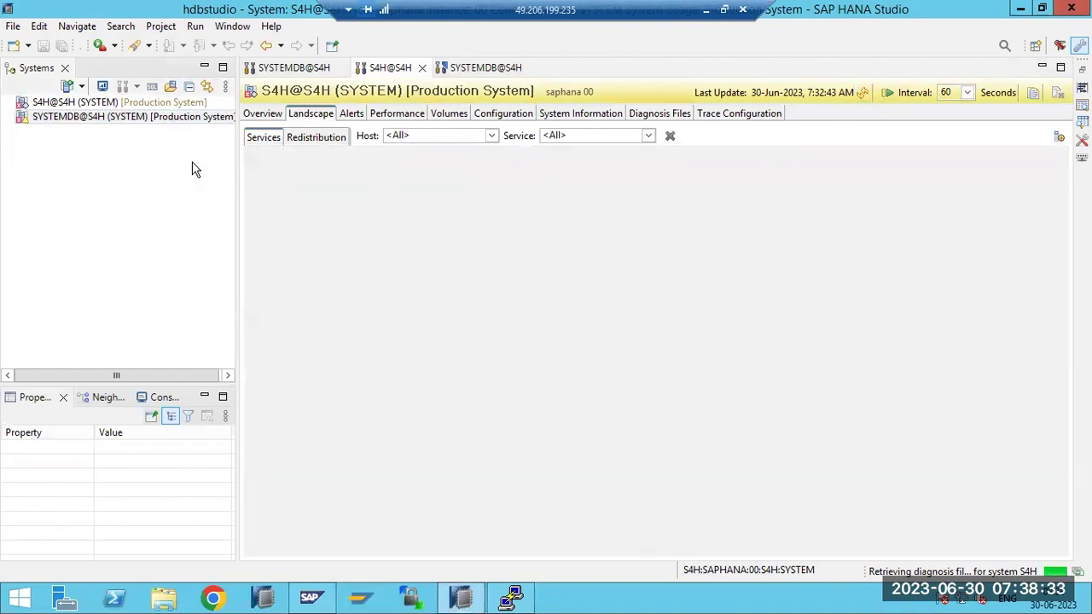
double_click(68, 117)
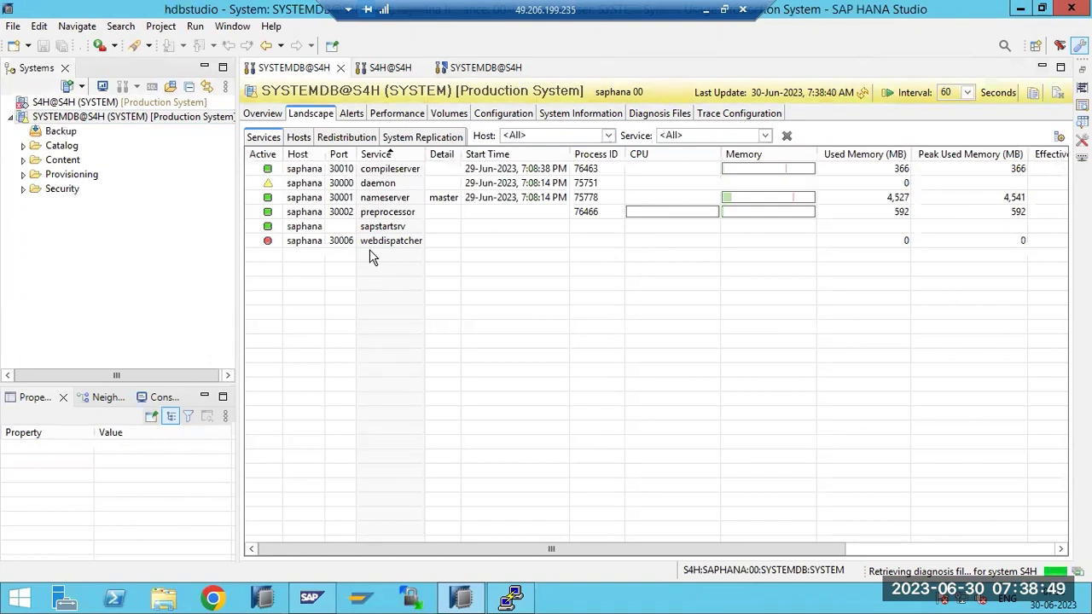
Glance at the Paint notes outside the remote session, then restore HANA Studio full screen
click(698, 12)
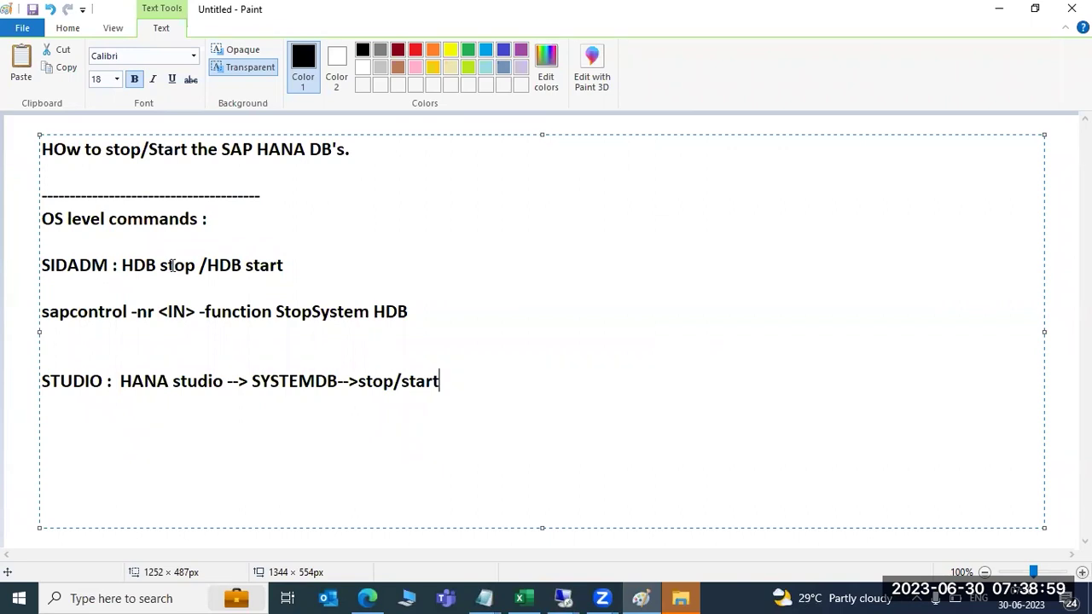
click(564, 597)
click(596, 541)
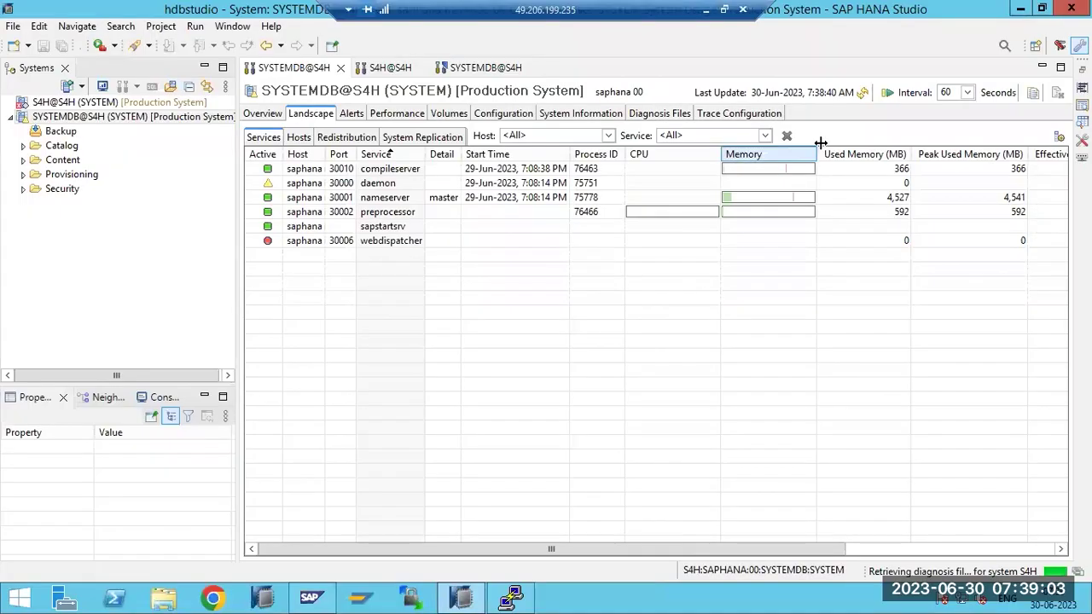
Refresh the SYSTEMDB Landscape, now showing nameserver at 4,803 MB, and bring PuTTY forward
click(863, 92)
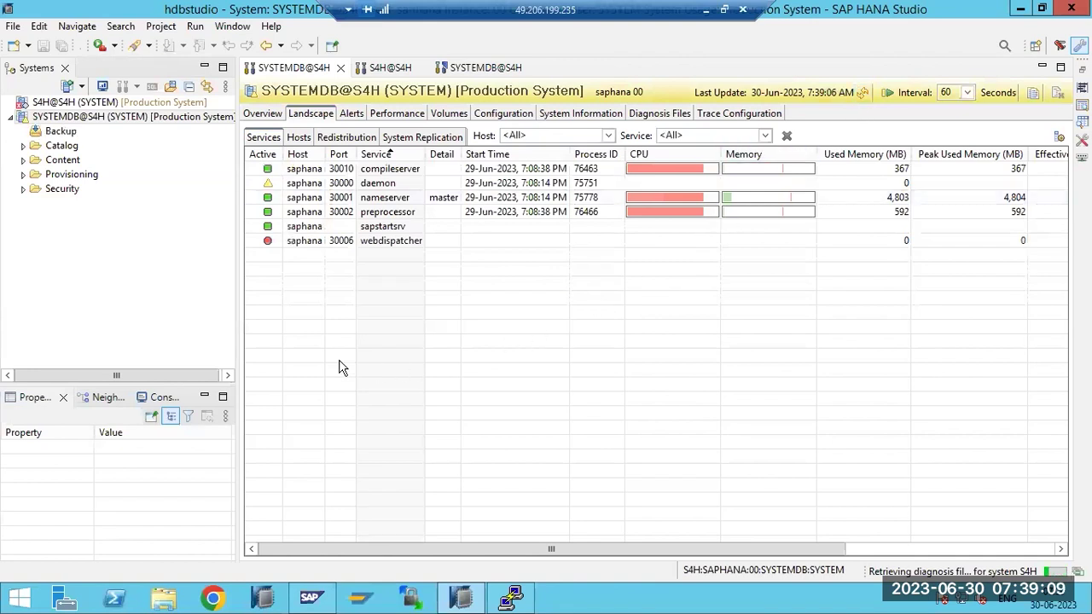
click(510, 597)
click(508, 599)
click(509, 600)
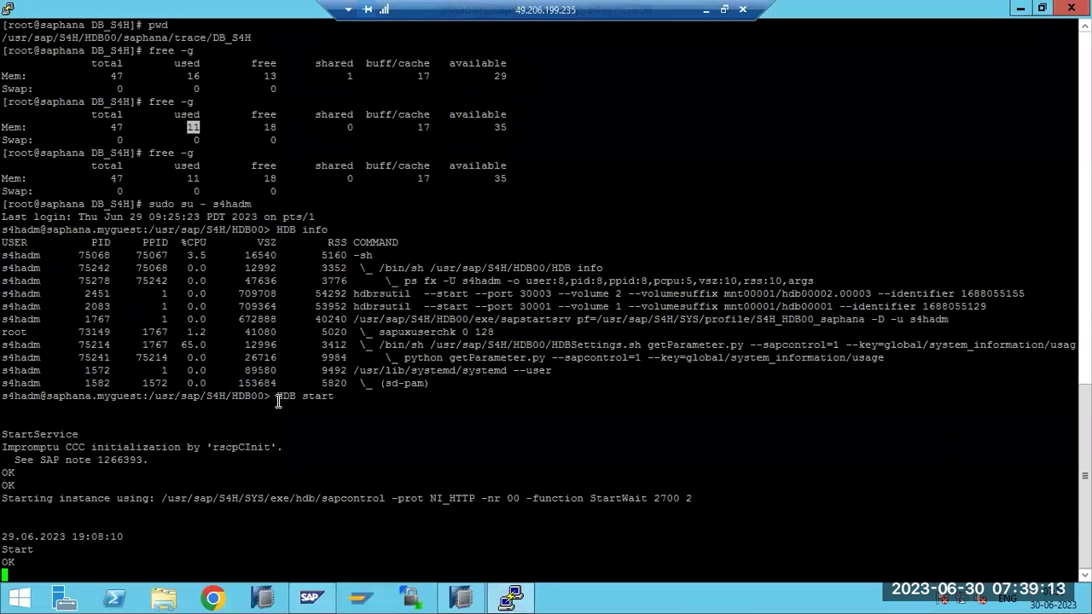
Highlight the HDB start line and the HDB info process rows, including hdbrsutil and sapstartsrv
drag(279, 395, 328, 395)
drag(278, 228, 492, 384)
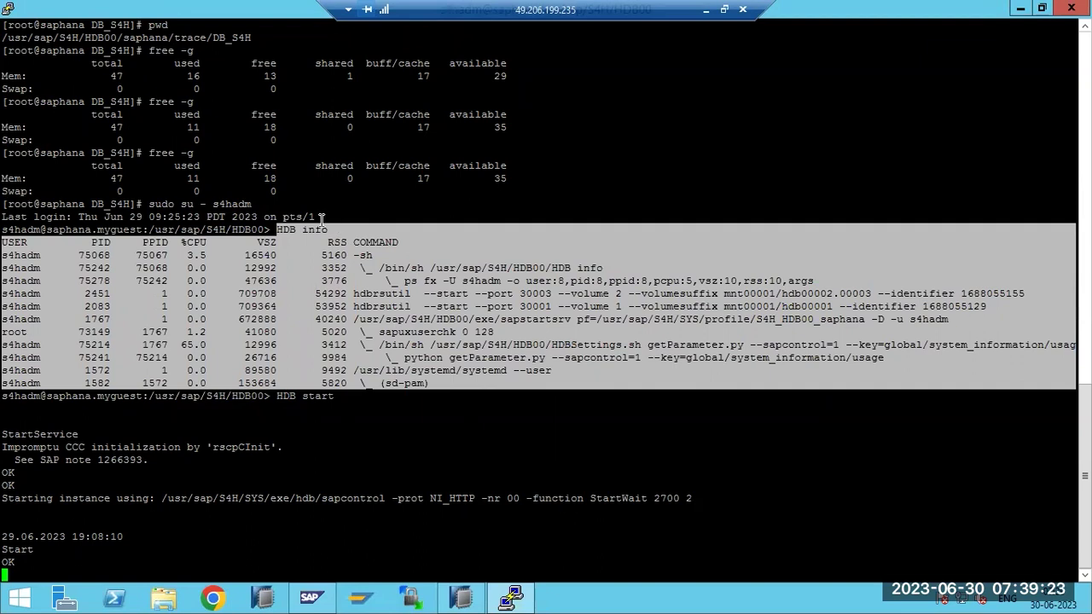
drag(431, 389, 4, 241)
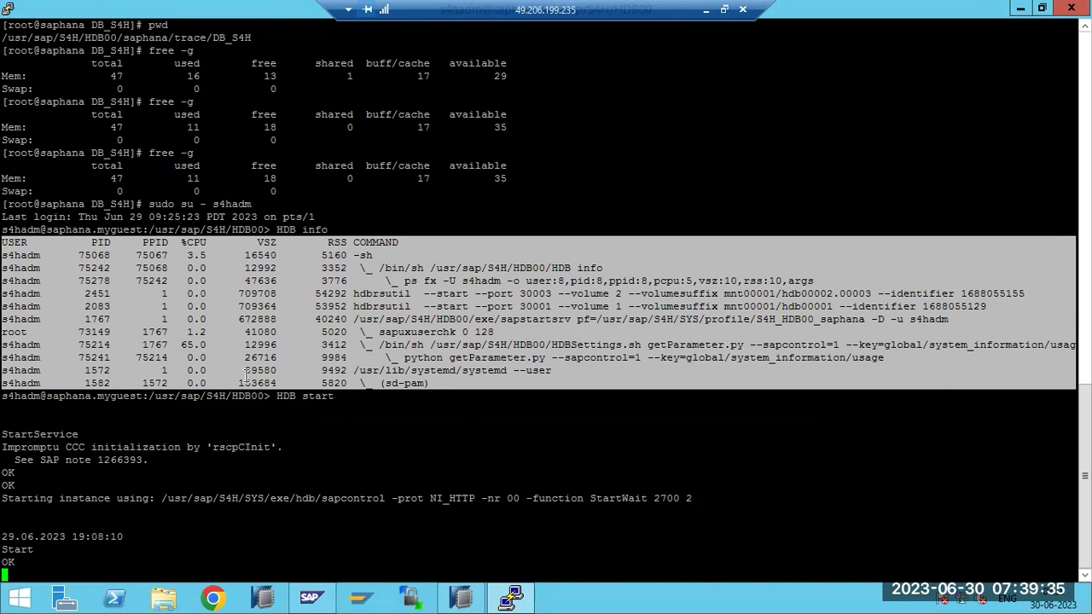
click(512, 600)
Refresh SYSTEMDB's Landscape, then open S4H@S4H and refresh to see all seven services active
click(862, 93)
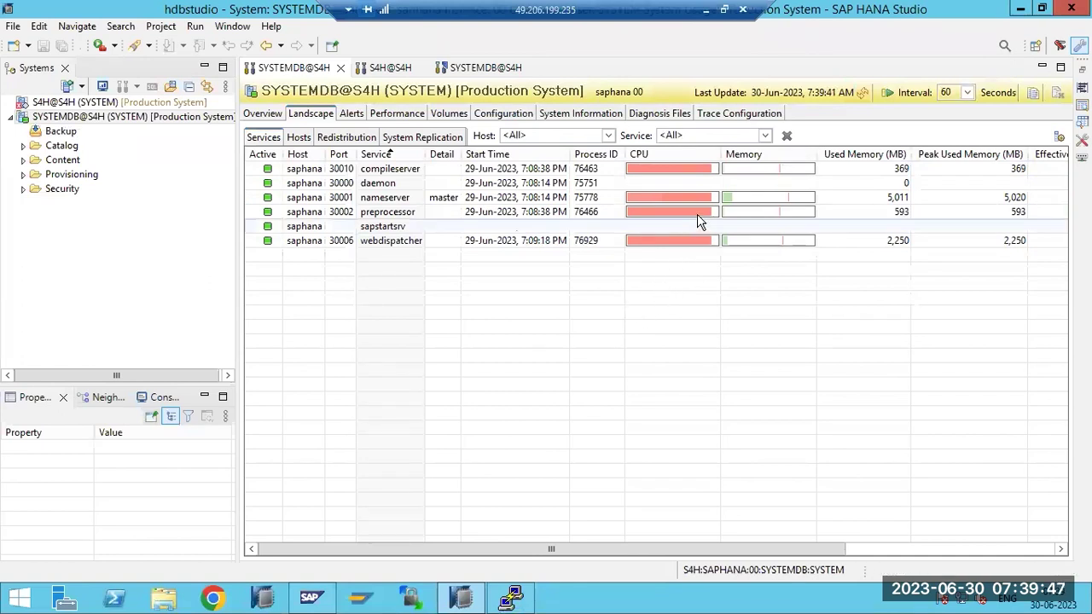
mouse_move(697, 216)
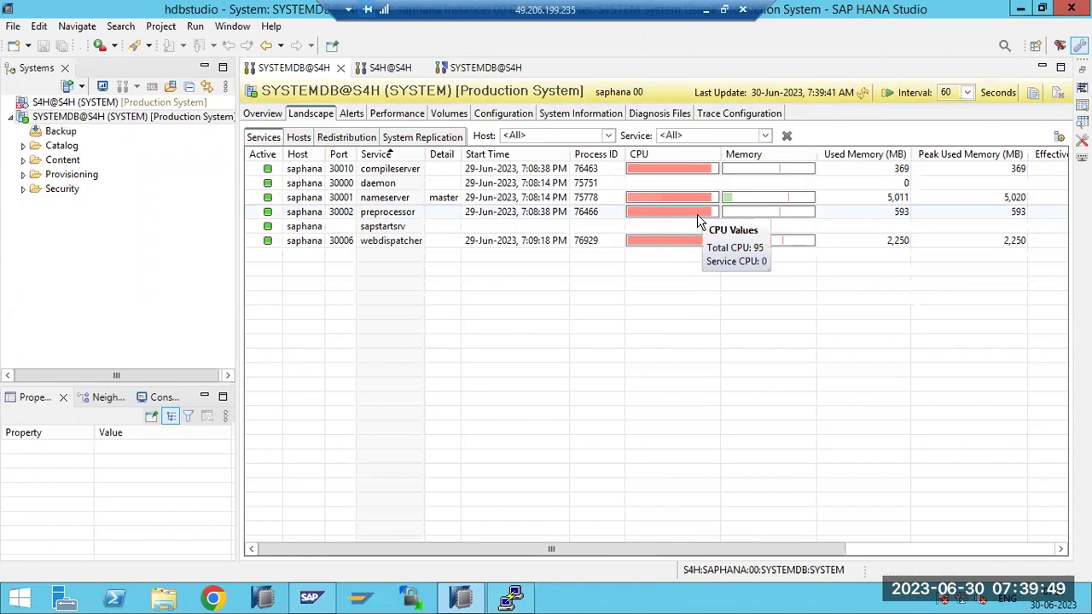
double_click(101, 104)
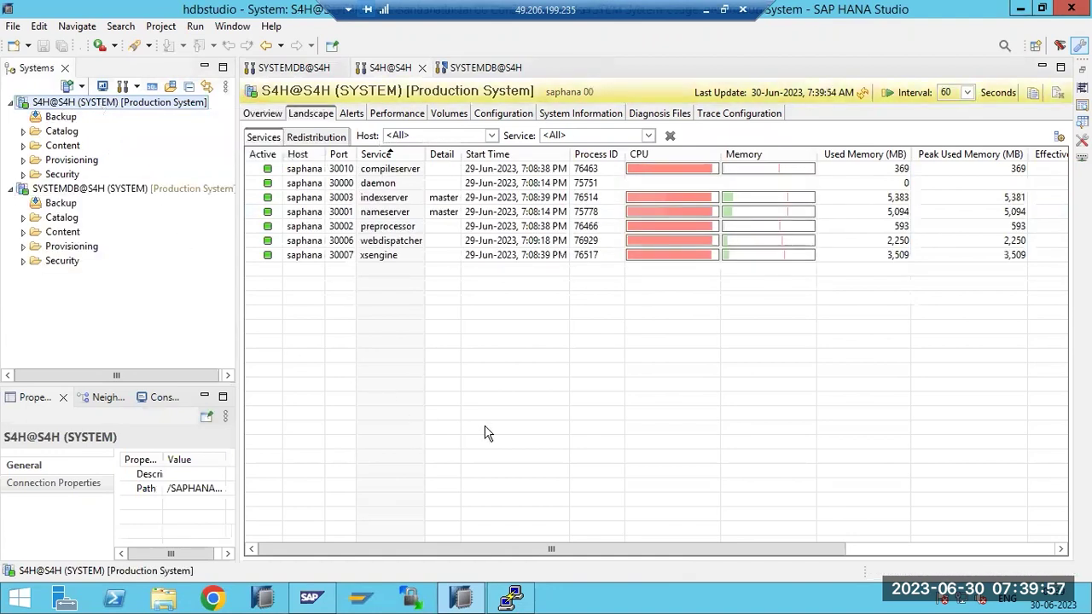
click(862, 94)
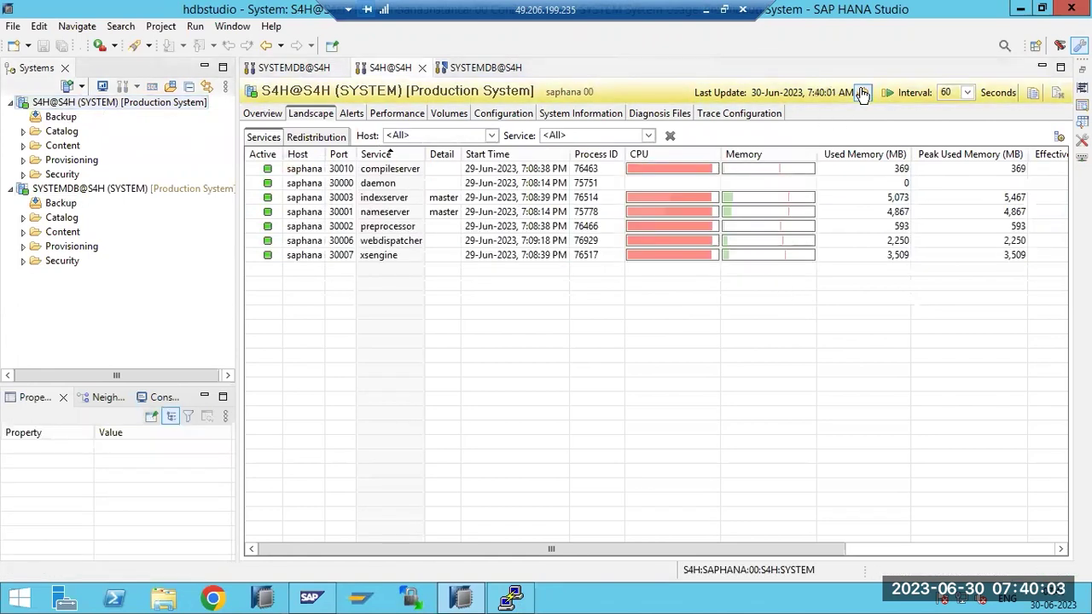
click(511, 597)
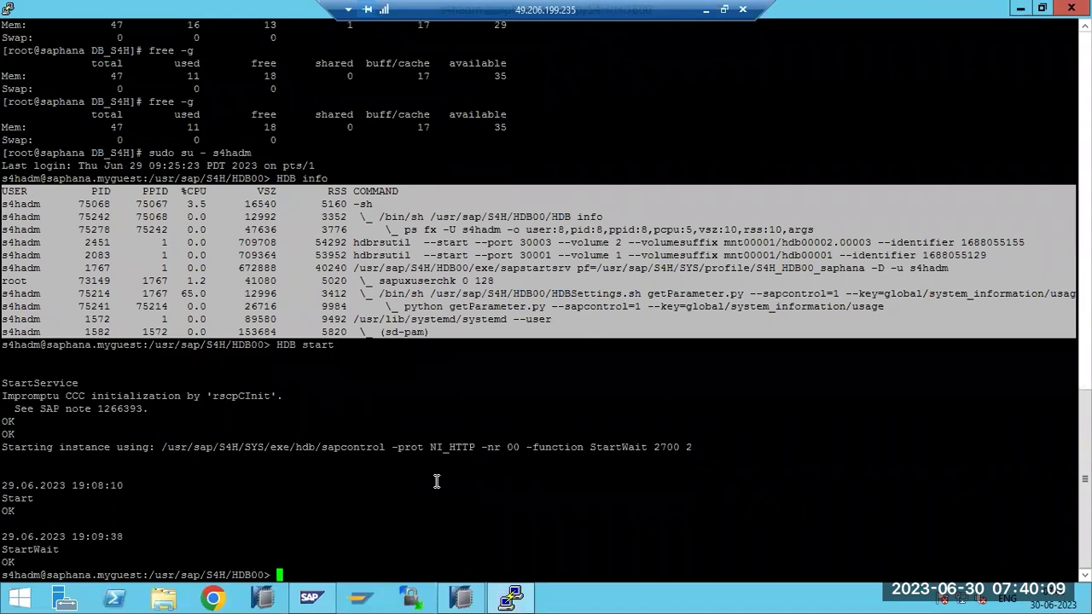
Rerun HDB info and highlight the hdb service process rows
text(HDB info)
key(Return)
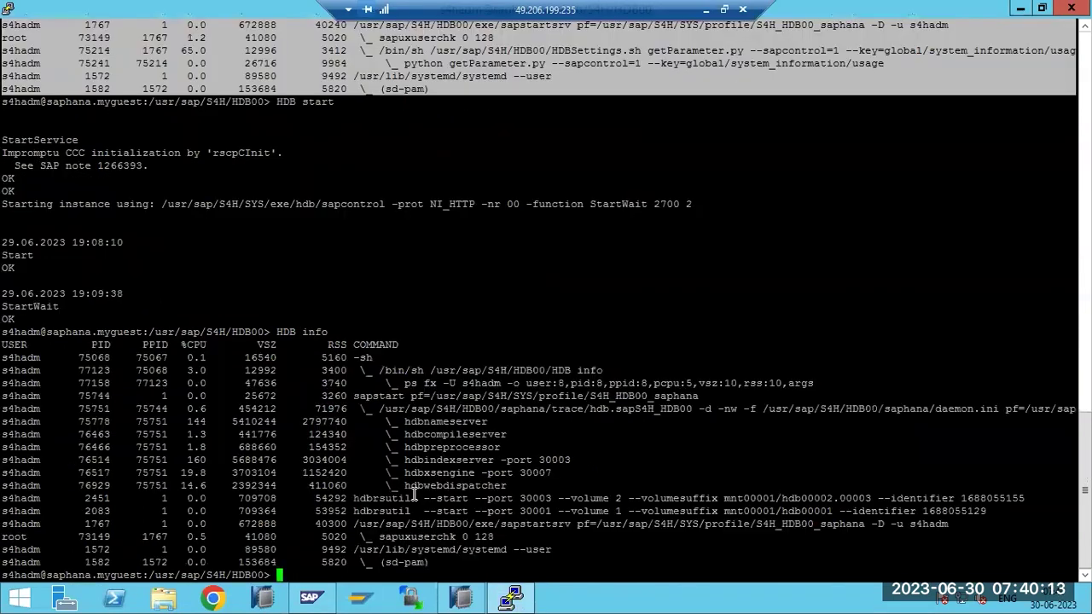
drag(507, 483, 373, 419)
scroll(372, 424, up, 7)
scroll(376, 431, up, 12)
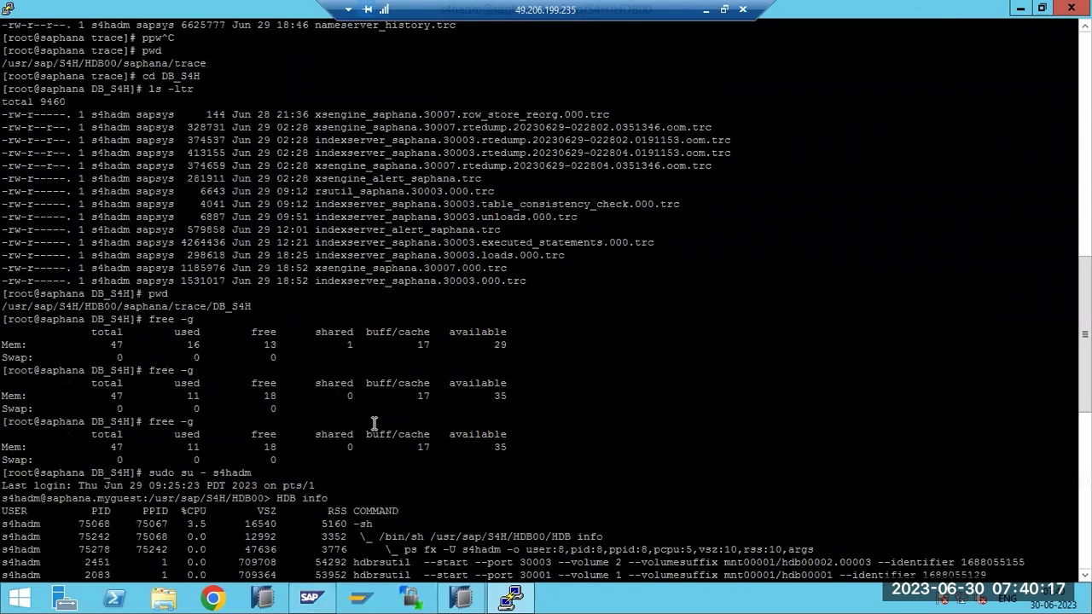
scroll(379, 426, down, 12)
scroll(374, 424, down, 7)
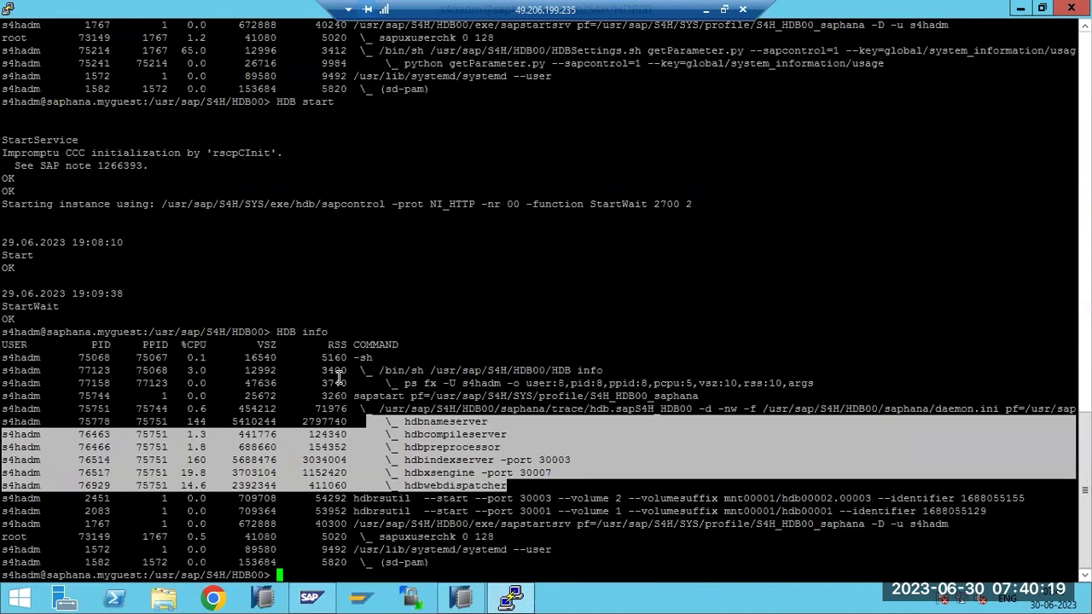
scroll(245, 399, up, 7)
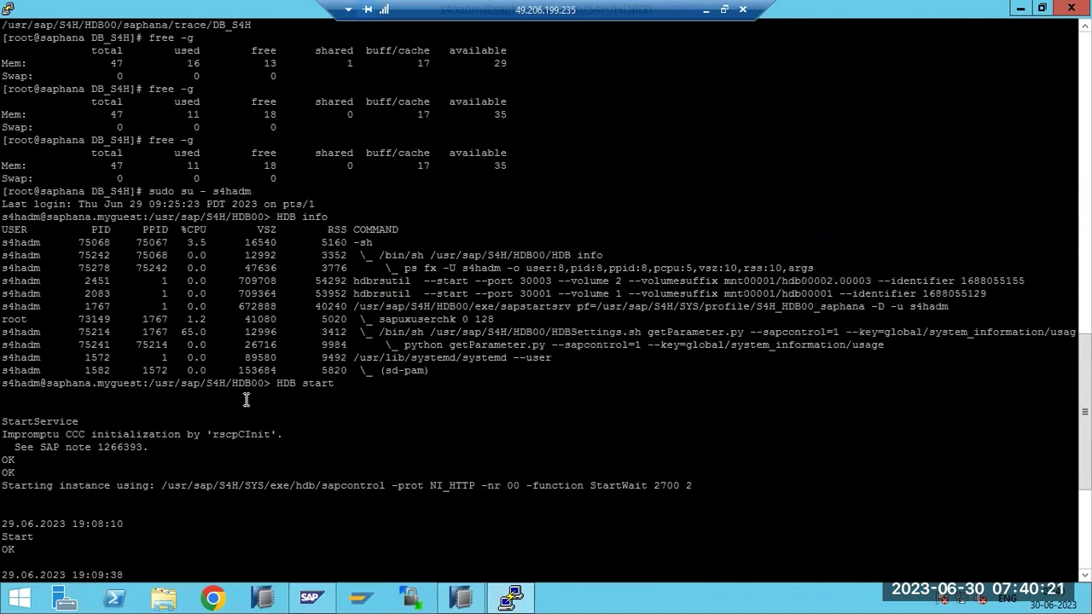
scroll(283, 421, down, 7)
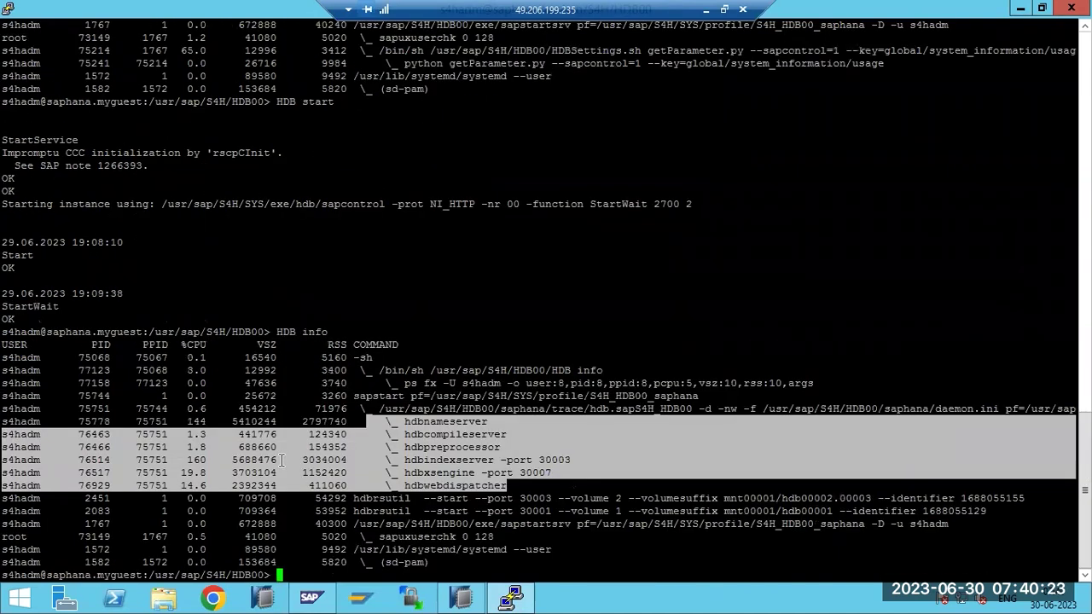
Run free -g, now showing 16 of 47 GB used
text(free -g)
key(Return)
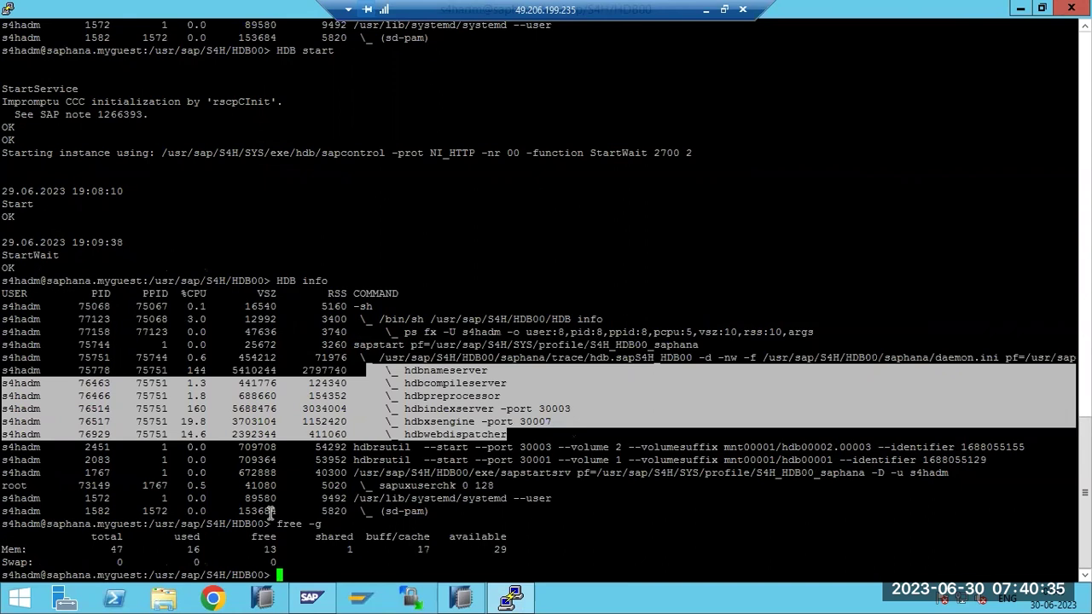
click(540, 198)
click(510, 597)
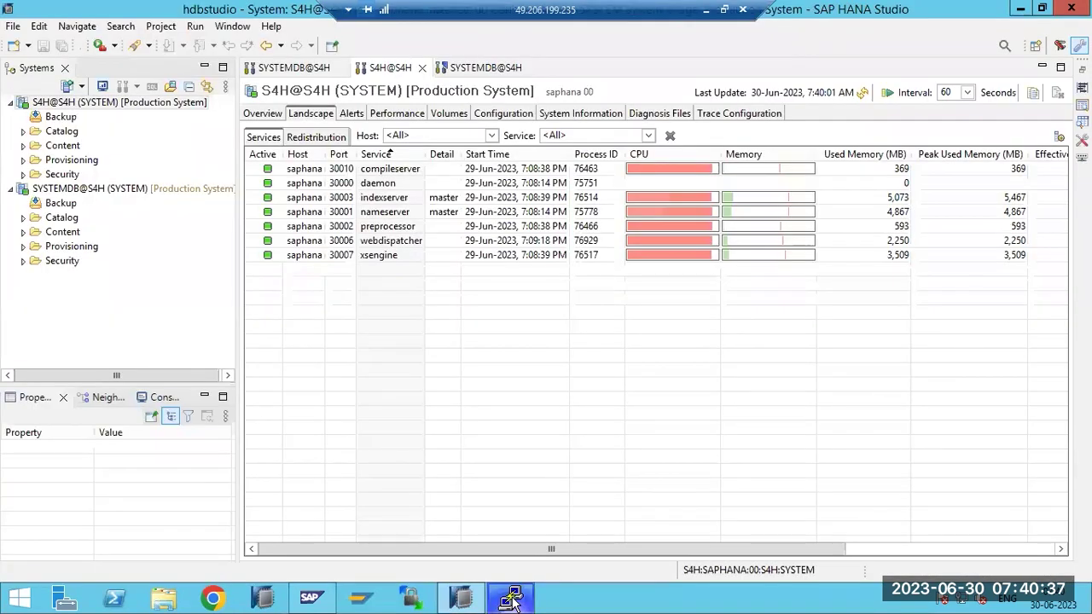
Refresh S4H's service status and open its Overview: all services started, 7.78/8.34 GB memory used
click(861, 94)
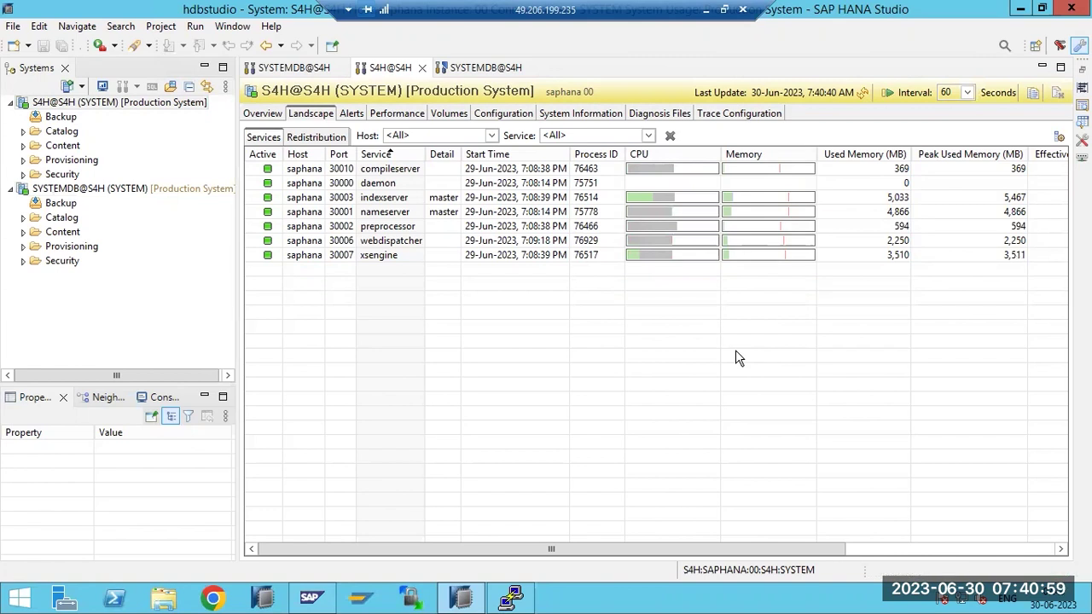
click(510, 597)
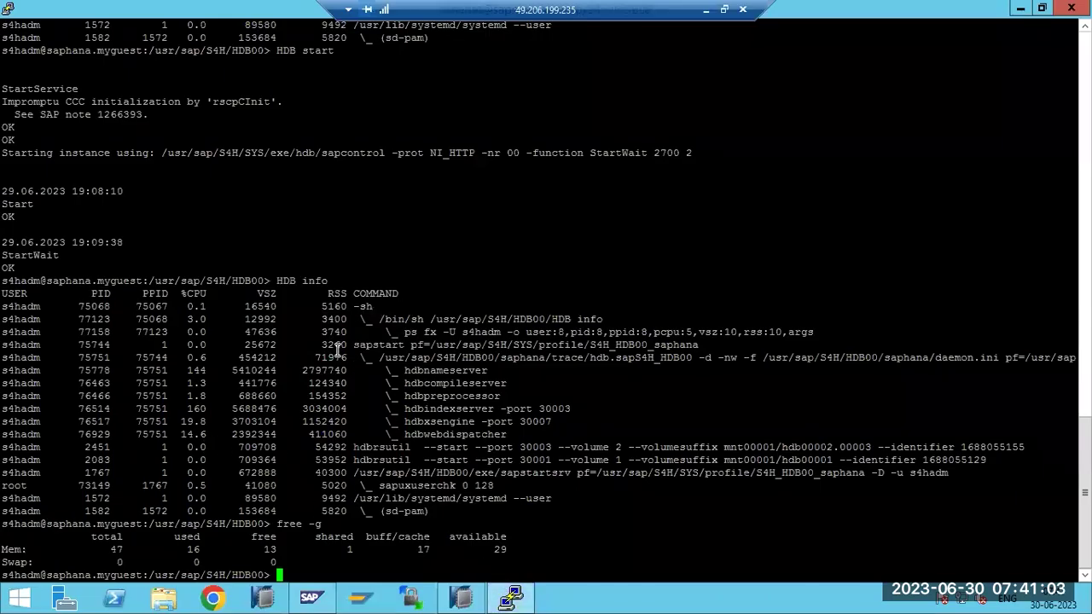
click(510, 597)
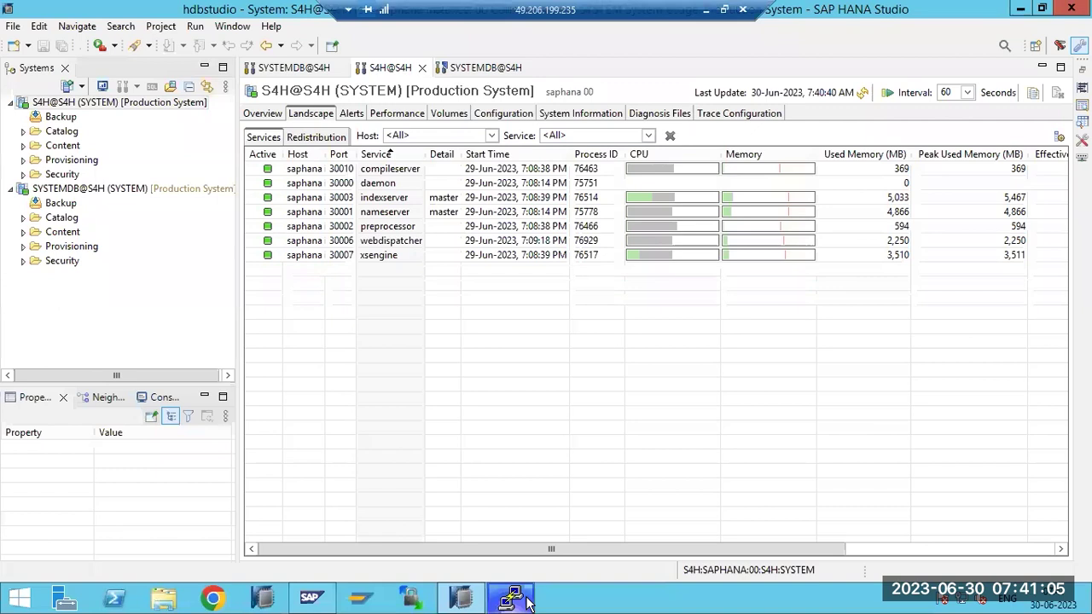
click(864, 92)
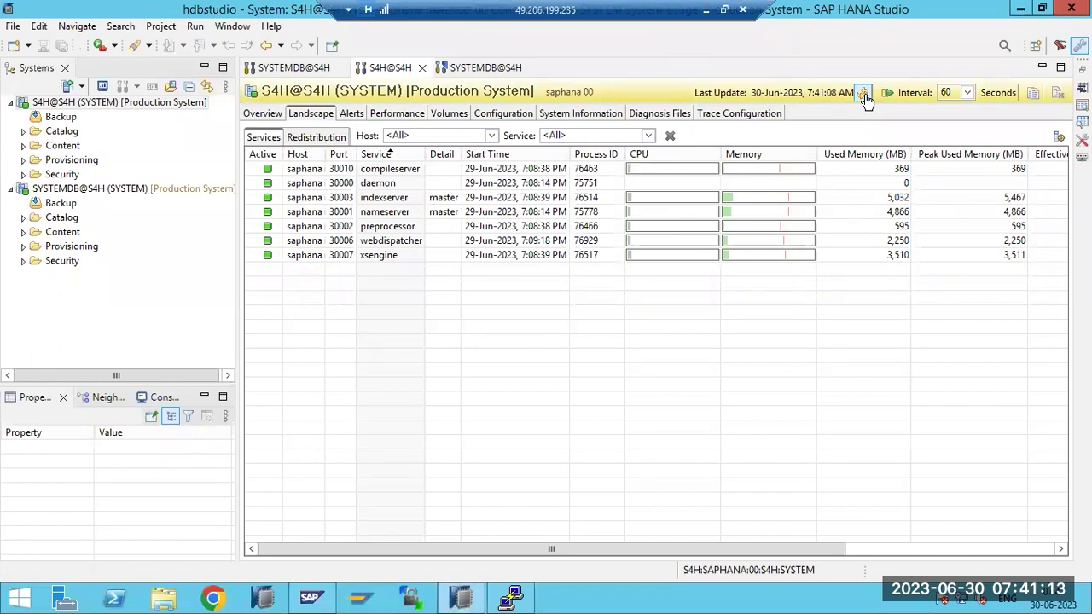
click(263, 115)
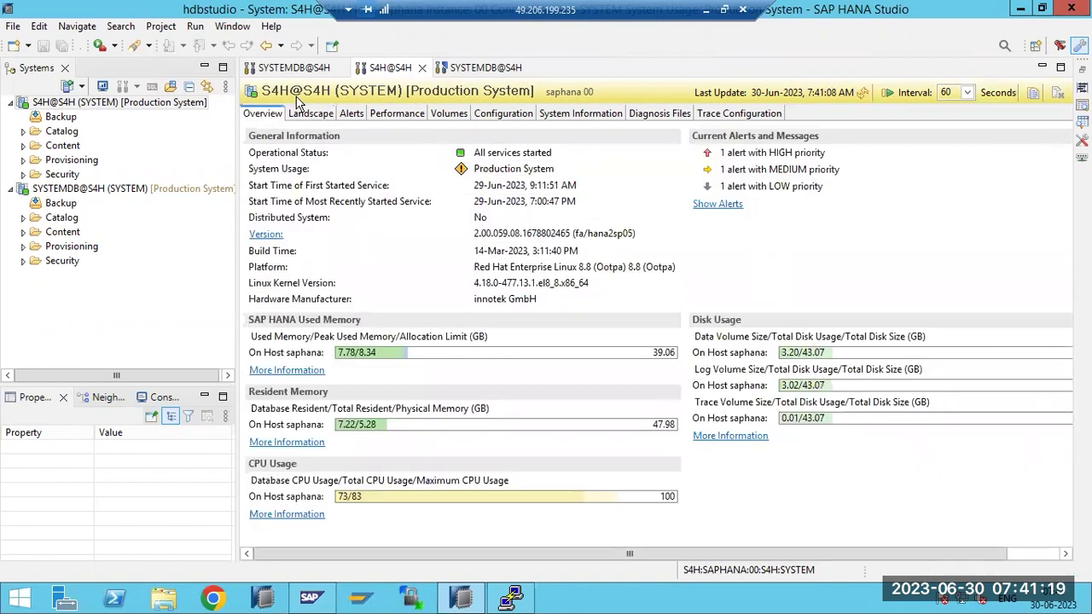
mouse_move(672, 358)
Highlight the HDB info process rows in PuTTY above the free -g memory figures
click(510, 597)
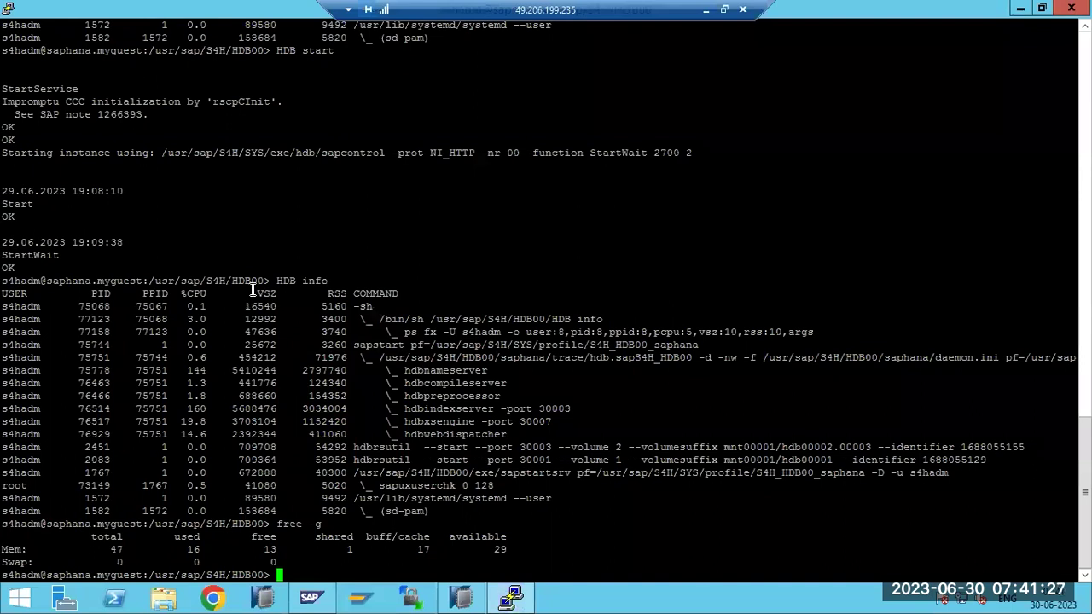
drag(252, 293, 368, 474)
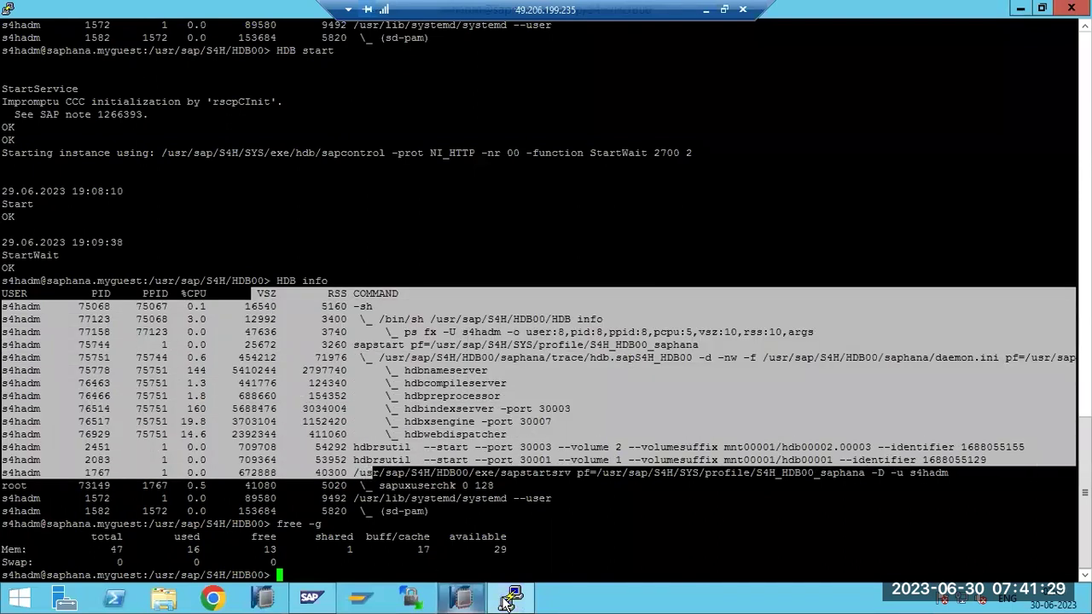
click(469, 597)
mouse_move(476, 599)
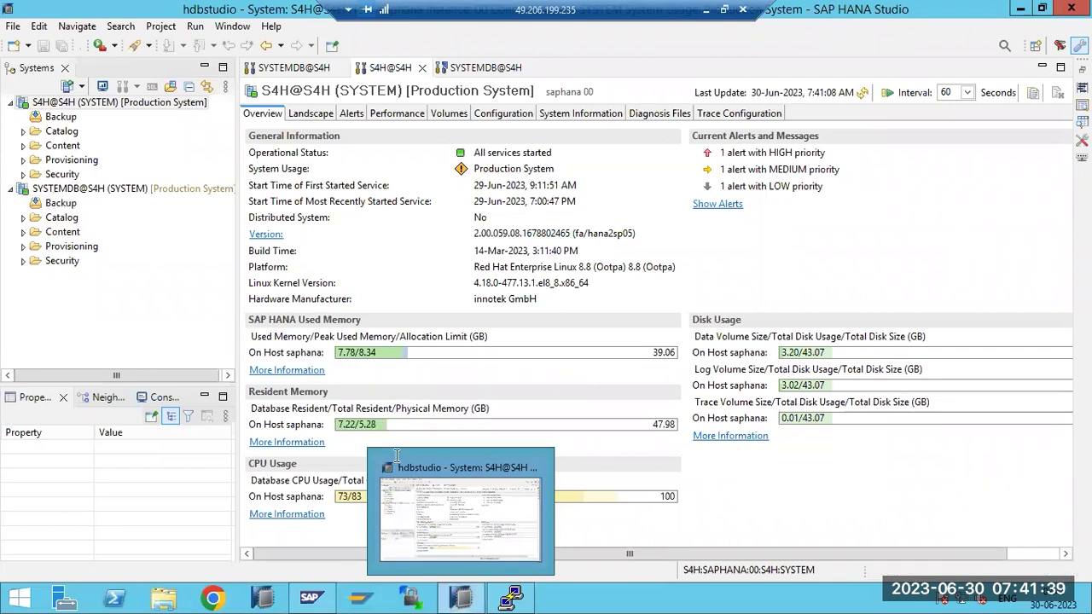
click(523, 598)
Run 'sapcontrol -nr 00 -function GetProcessList' to list the HANA processes
text(sapcontrol -nr)
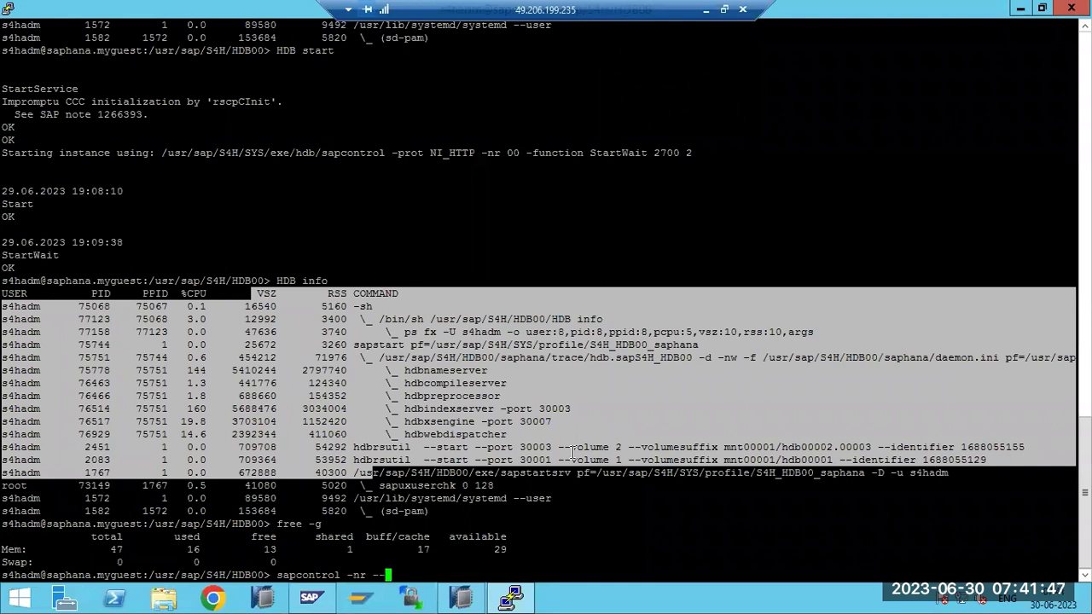
text(00 -function l)
key(BackSpace)
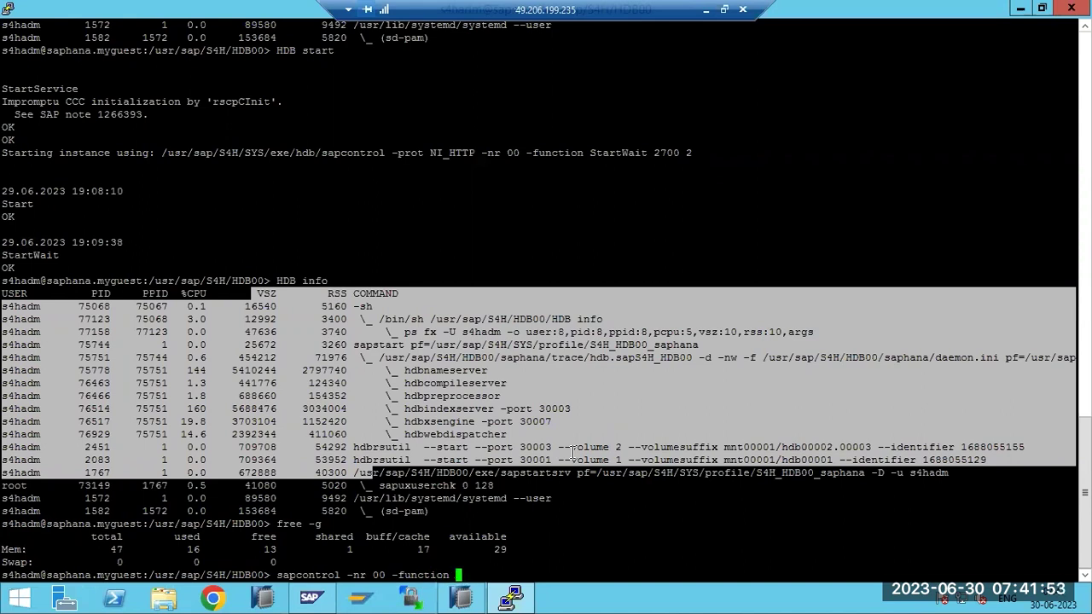
text(GetProcessList)
key(Return)
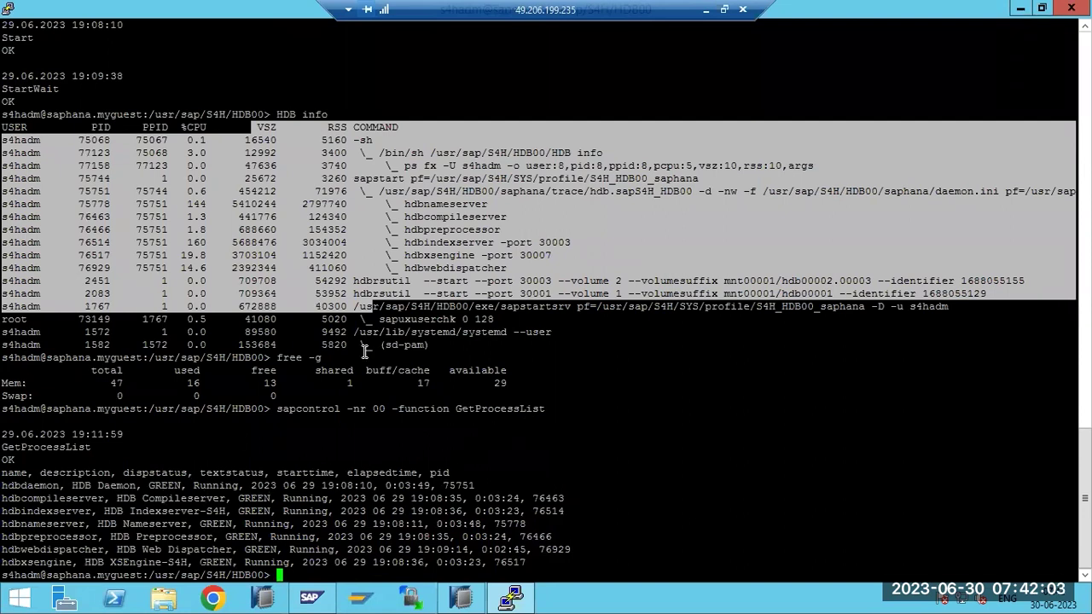
Recall the command, change it to StopSystem, then erase it without running it
key(Up)
key(BackSpace)
key(BackSpace)
key(BackSpace)
key(BackSpace)
key(BackSpace)
key(BackSpace)
key(BackSpace)
key(BackSpace)
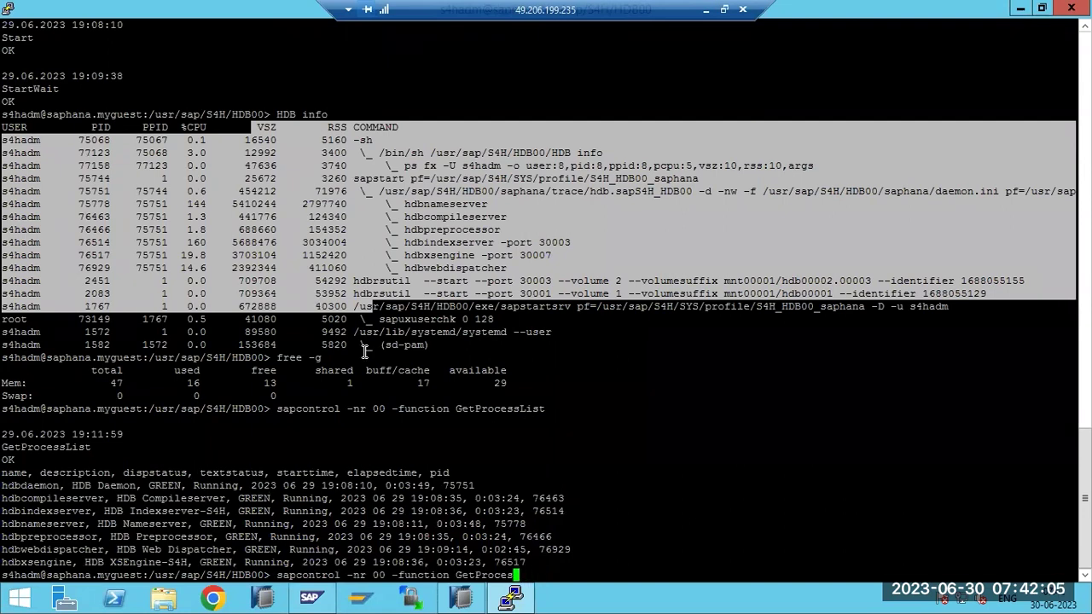
key(BackSpace)
key(BackSpace)
key(BackSpace)
key(BackSpace)
key(BackSpace)
key(BackSpace)
text(StopSystem)
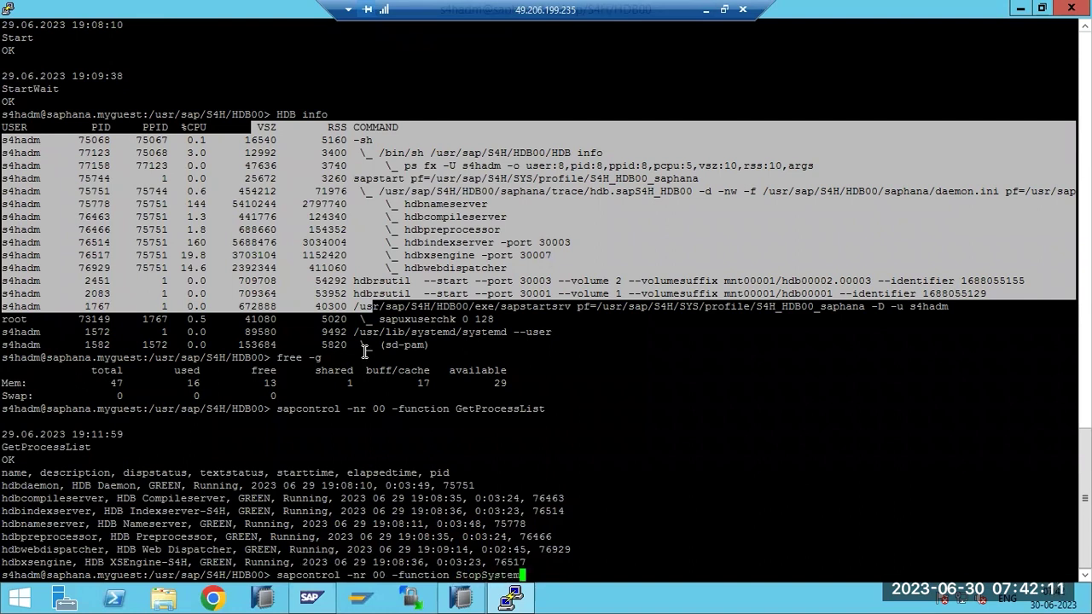
key(BackSpace)
key(BackSpace)
key(BackSpace)
key(BackSpace)
key(BackSpace)
key(BackSpace)
key(BackSpace)
key(BackSpace)
key(BackSpace)
key(BackSpace)
key(BackSpace)
key(BackSpace)
key(BackSpace)
key(BackSpace)
key(BackSpace)
key(BackSpace)
key(BackSpace)
key(BackSpace)
key(BackSpace)
key(BackSpace)
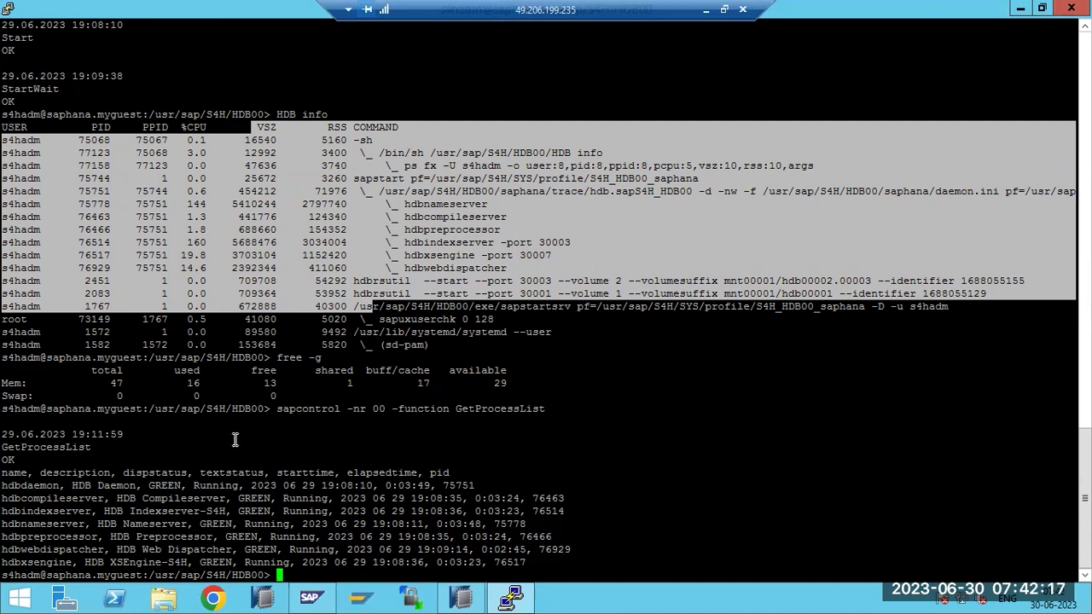
scroll(236, 437, up, 7)
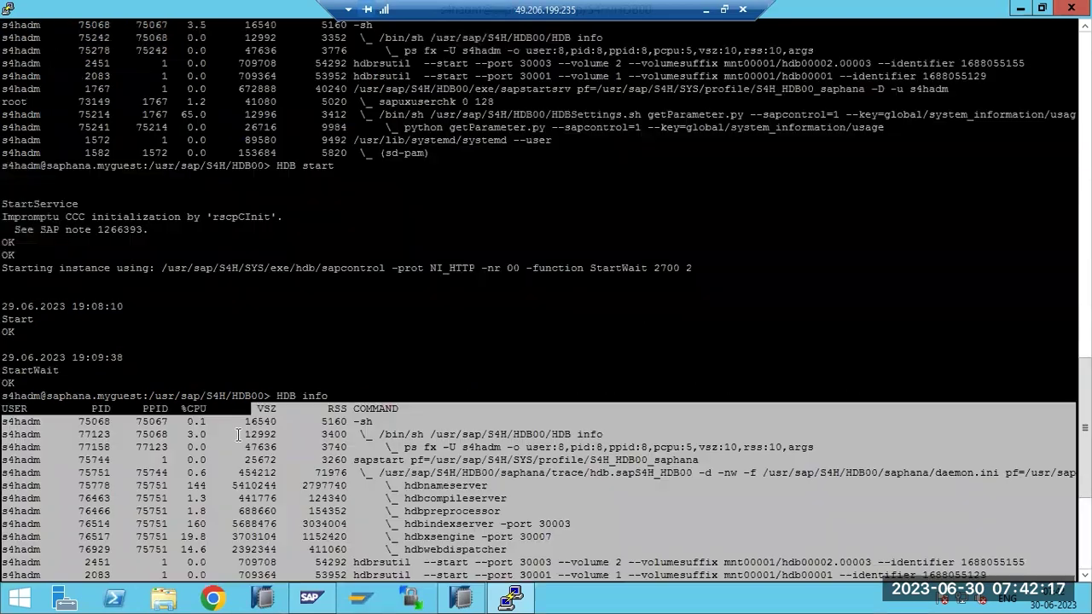
Highlight the s4hadm HDB start command line in the PuTTY scrollback
mouse_move(278, 166)
mouse_down()
mouse_move(325, 169)
mouse_move(265, 166)
mouse_up()
click(317, 167)
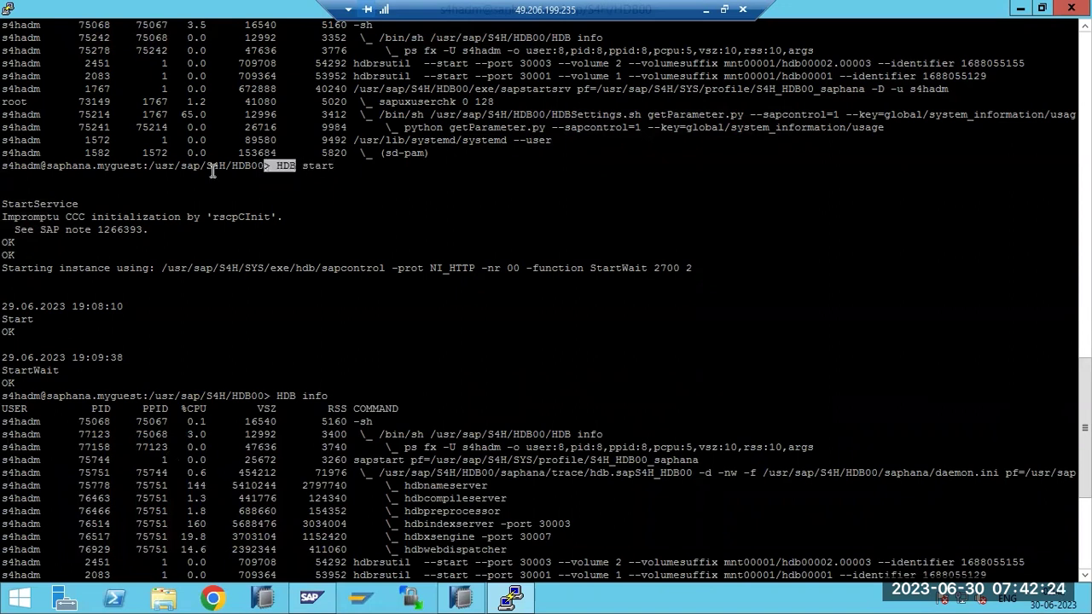
double_click(17, 165)
Highlight the process list shown before HDB start, then clear the highlight
scroll(53, 363, up, 15)
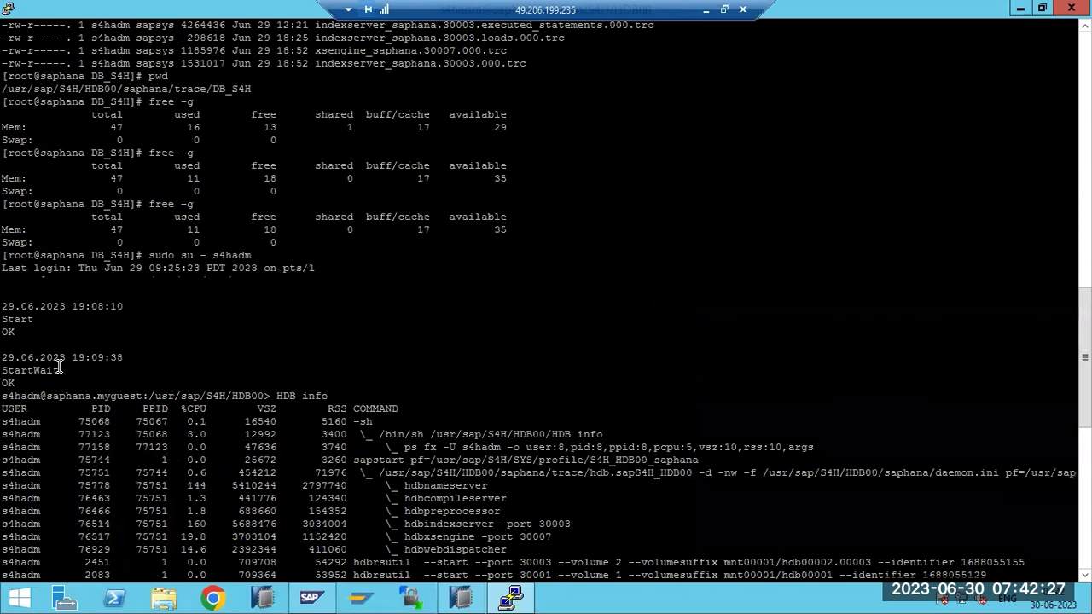
scroll(18, 410, down, 15)
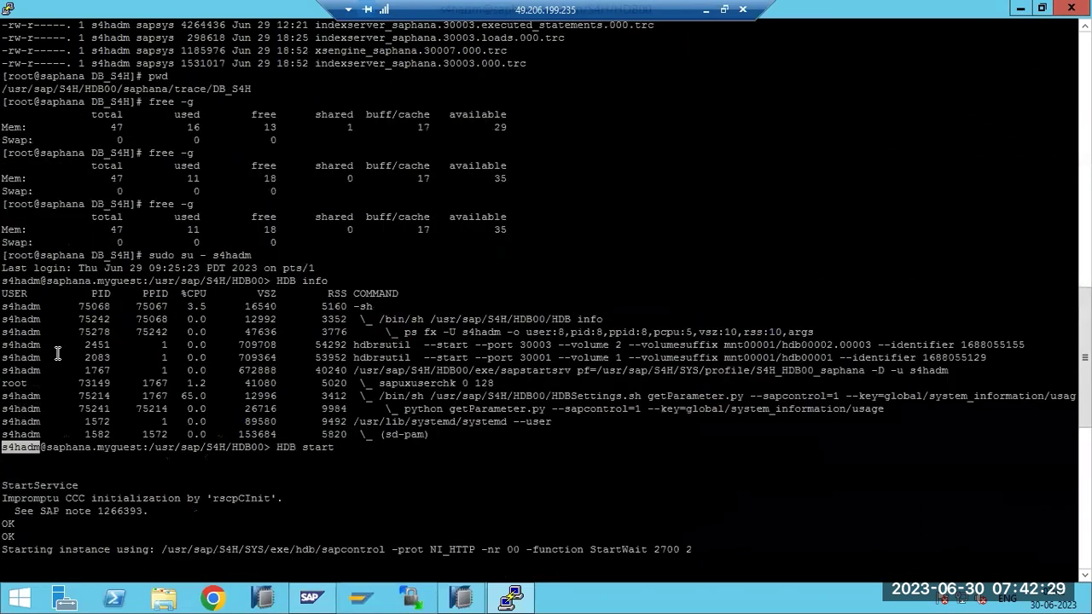
drag(8, 318, 44, 384)
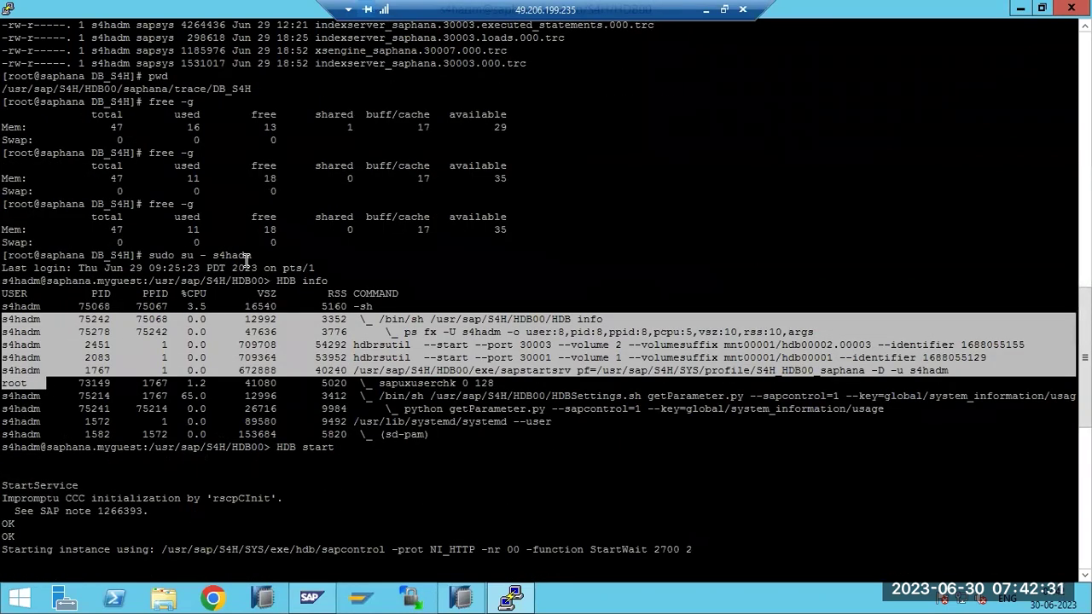
click(248, 257)
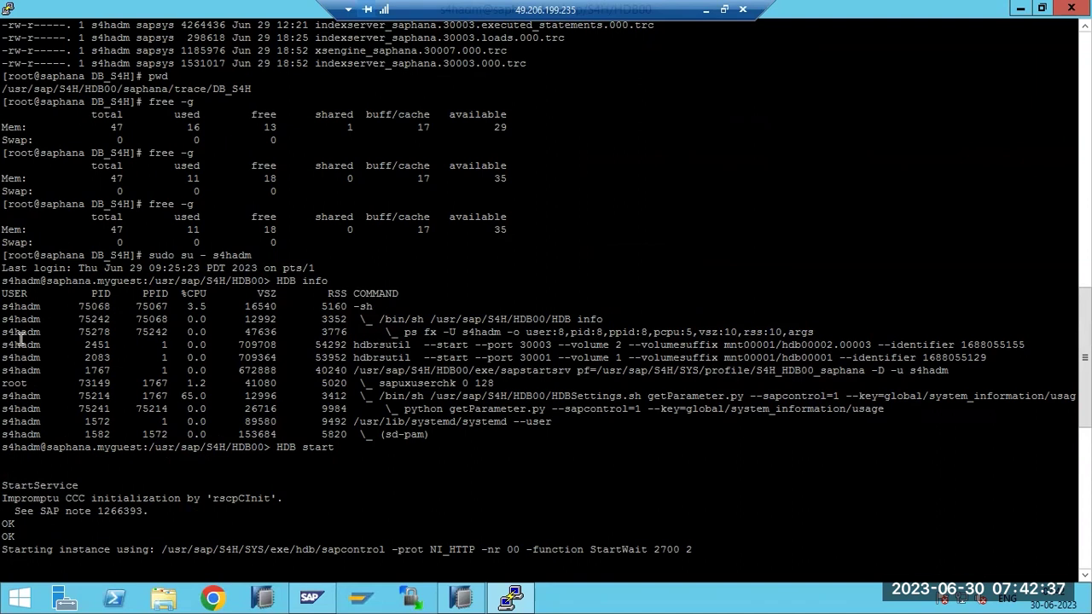
drag(7, 294, 468, 431)
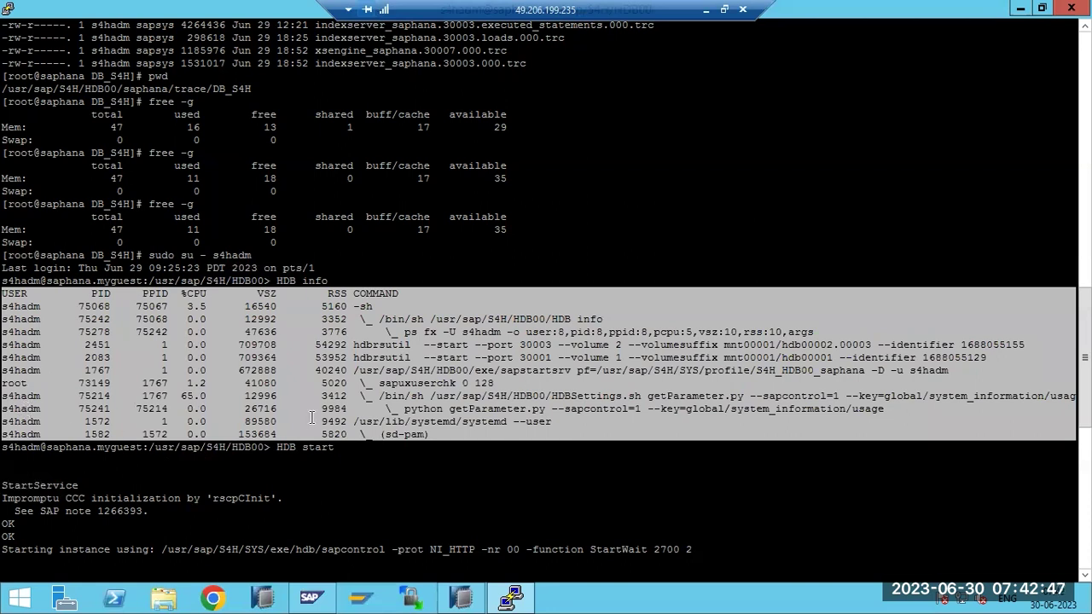
click(213, 473)
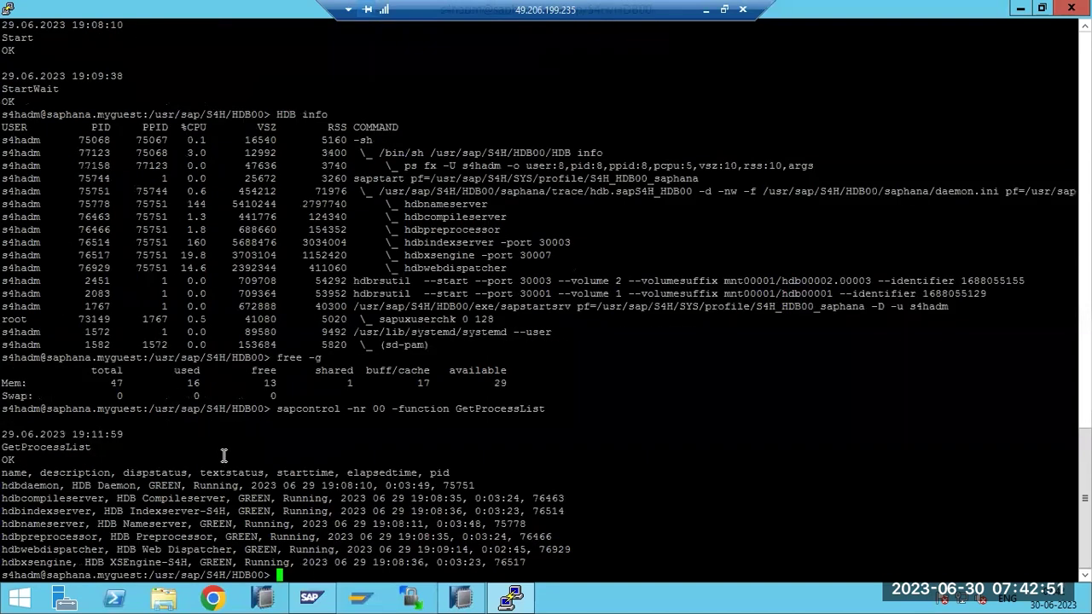
Minimise the remote session and select all the stop/start notes text in Paint
scroll(682, 151, up, 15)
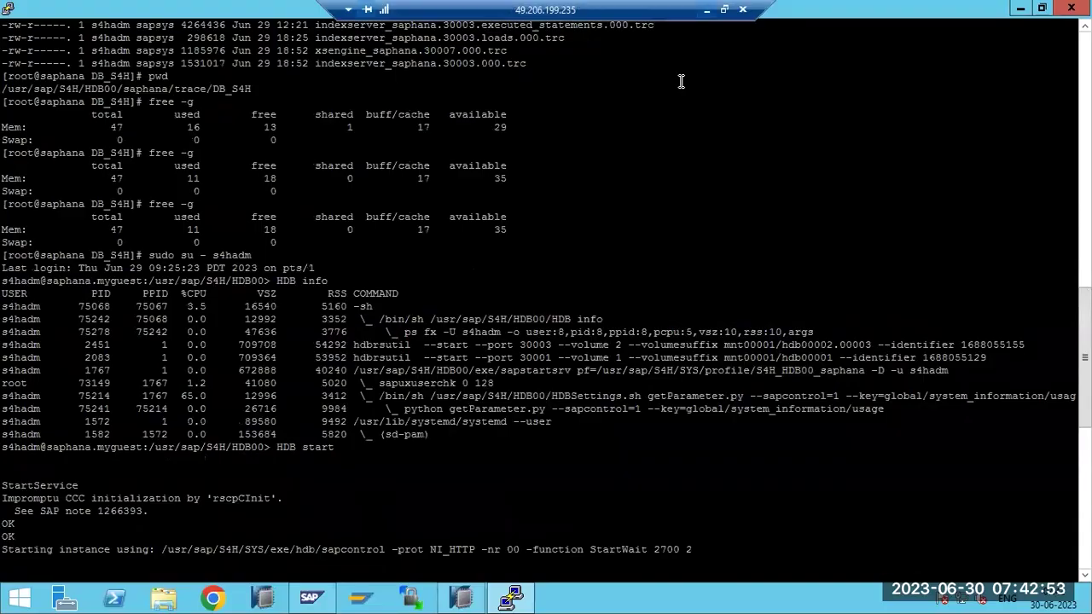
click(707, 9)
mouse_move(442, 383)
mouse_down()
mouse_move(125, 222)
mouse_move(17, 145)
mouse_up()
Delete the notes text and draw a large outer rectangle frame on the canvas
key(Delete)
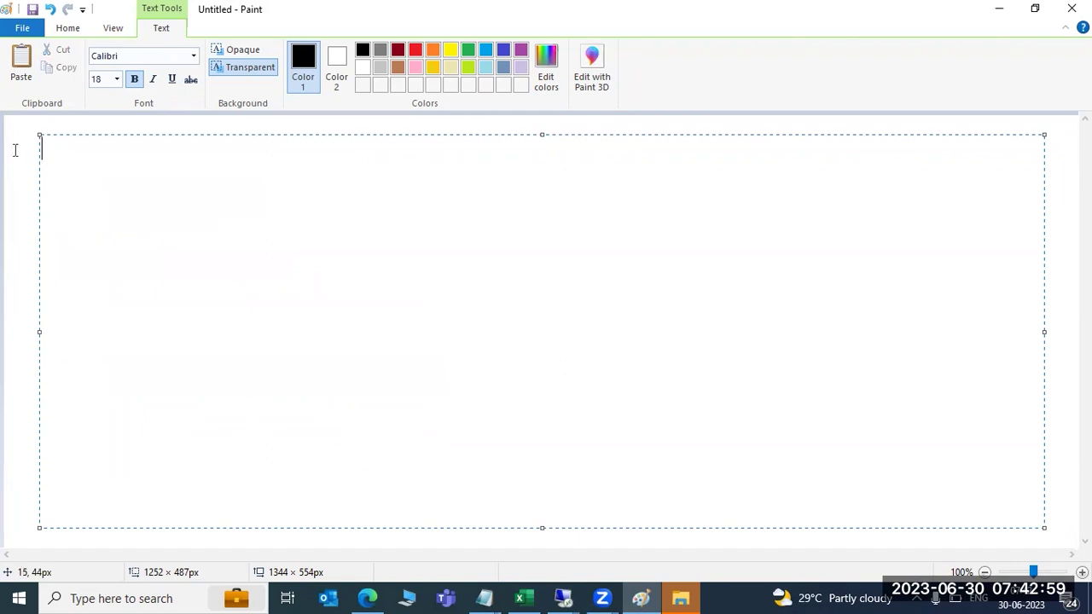
click(9, 128)
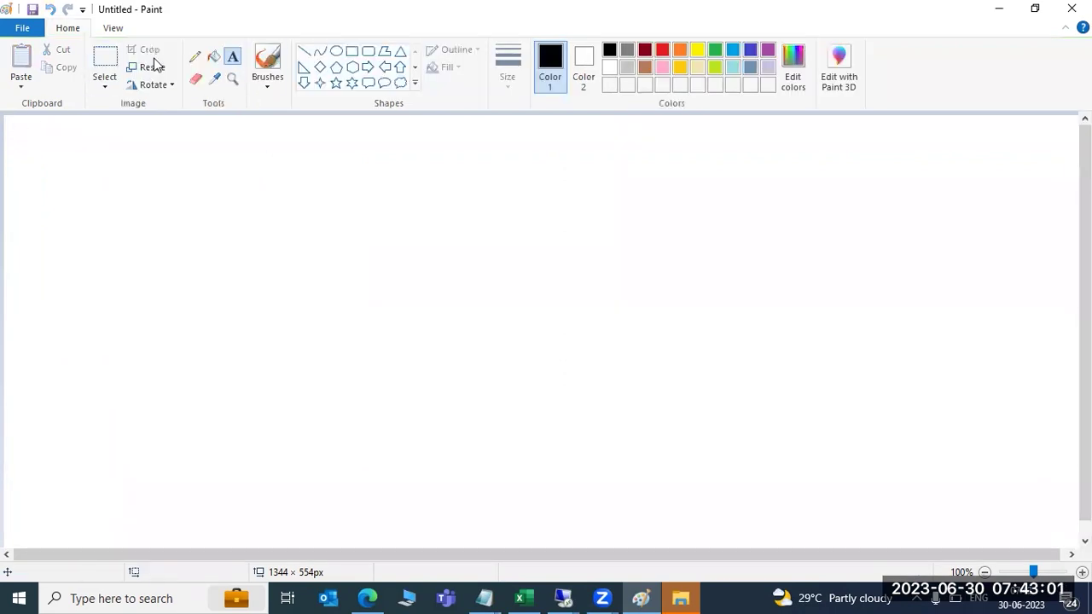
click(351, 51)
drag(191, 128, 947, 529)
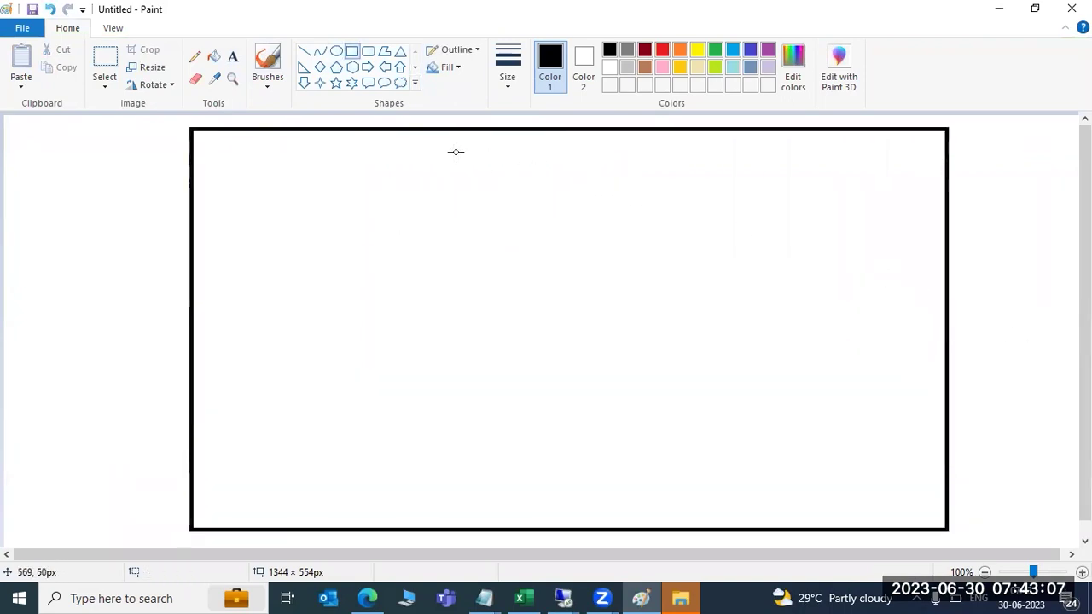
Draw a rectangle across the top of the frame and a rounded rectangle below it
drag(269, 152, 900, 267)
click(814, 374)
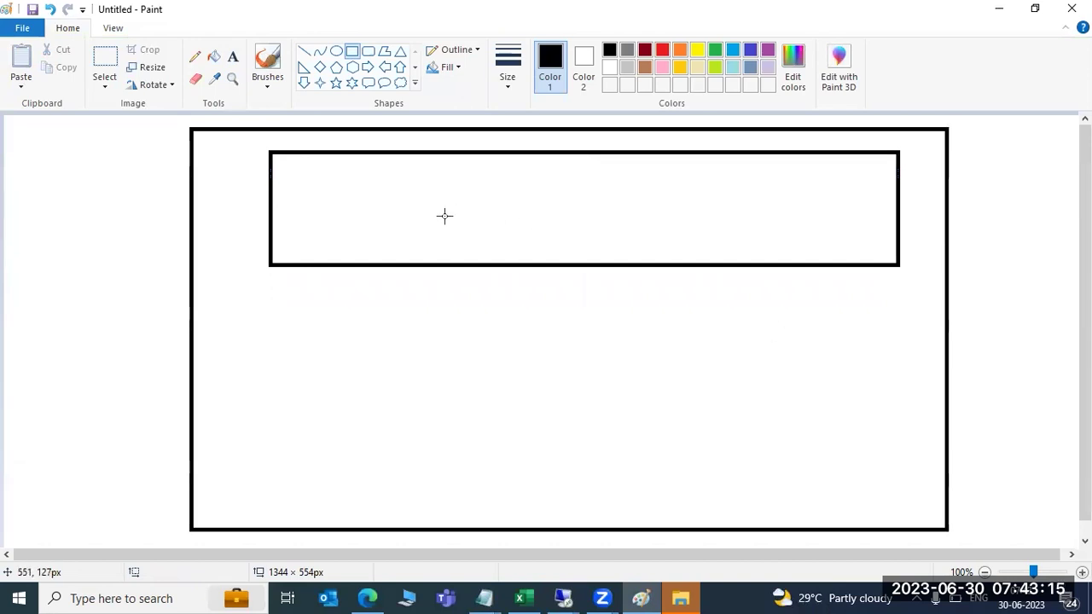
click(367, 51)
drag(405, 326, 810, 499)
Label the top rectangle 'MEMORY'
click(232, 56)
click(327, 193)
text(RA)
key(BackSpace)
key(BackSpace)
text(MEMORY)
Label the rounded box '/hana/data' and '/hana/log' on two lines, then draw an arrow into MEMORY
click(457, 374)
text(/hn)
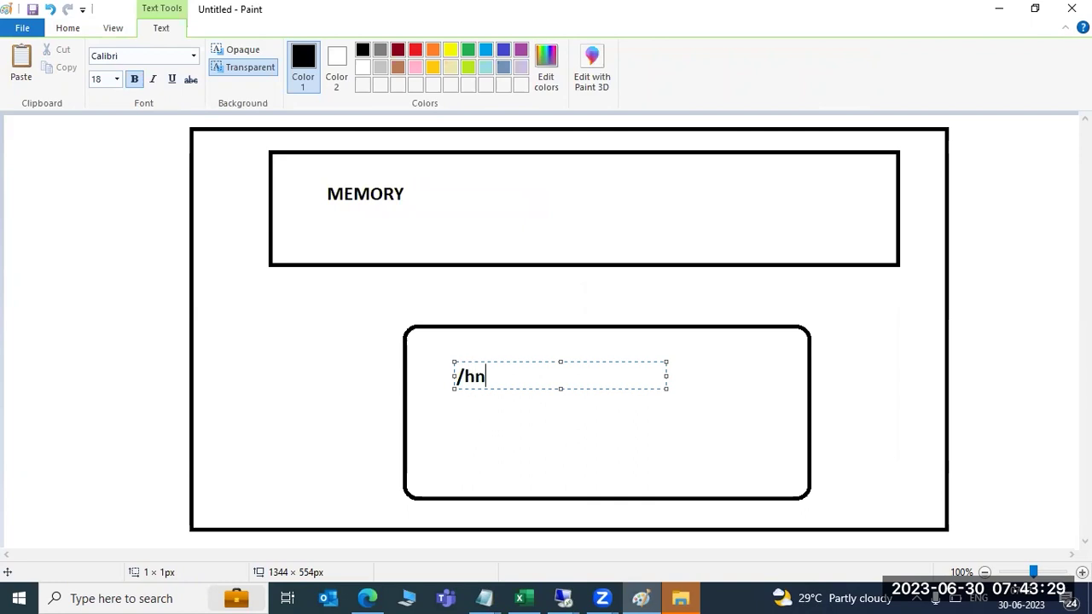
key(BackSpace)
key(BackSpace)
text(hana/data)
key(Return)
text(/hana/log)
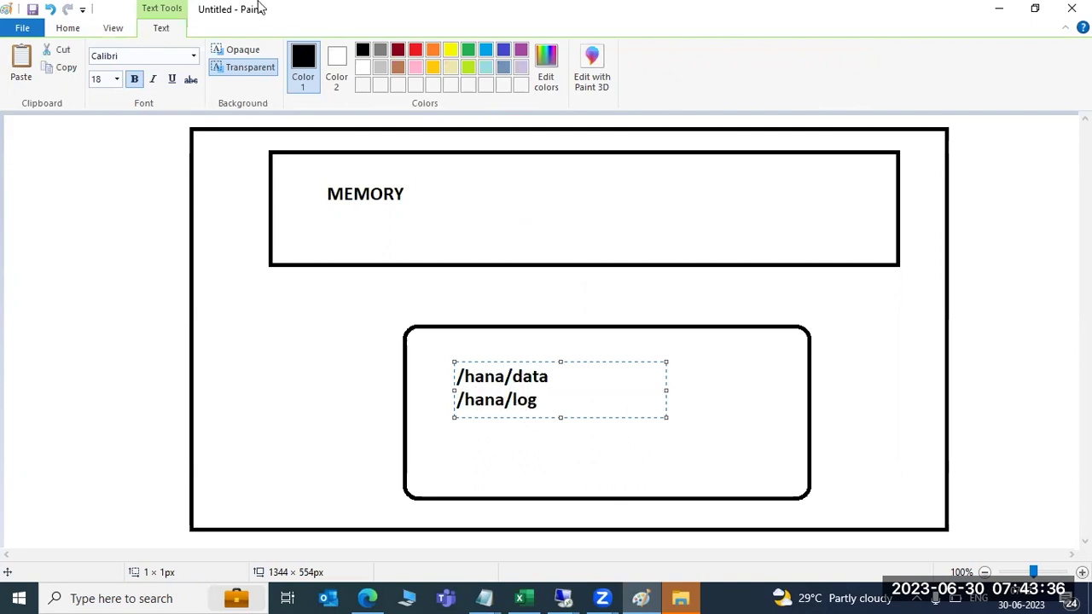
click(148, 224)
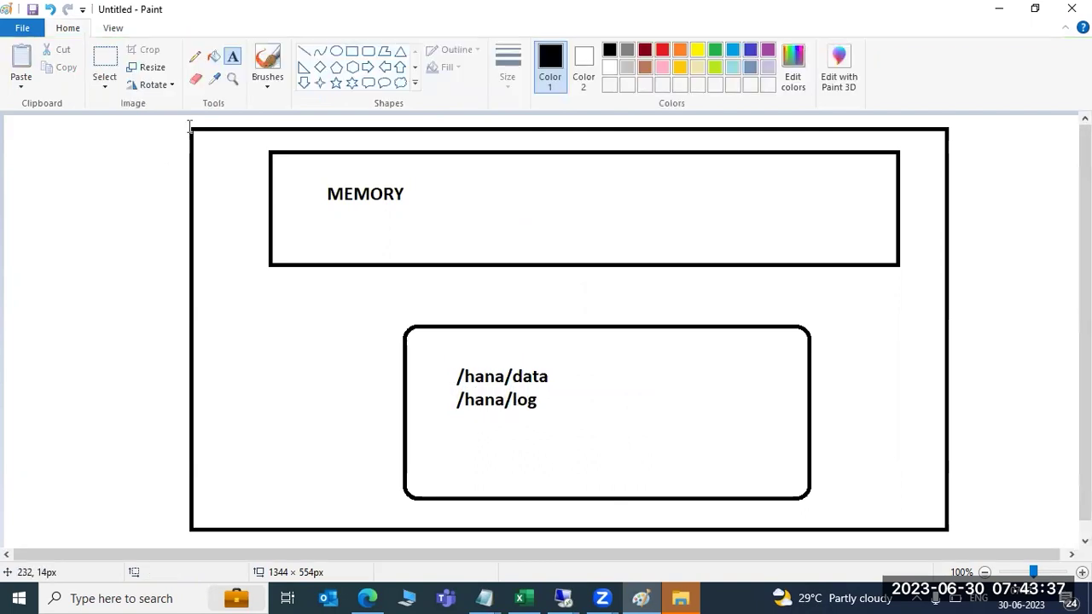
click(304, 51)
drag(12, 125, 297, 189)
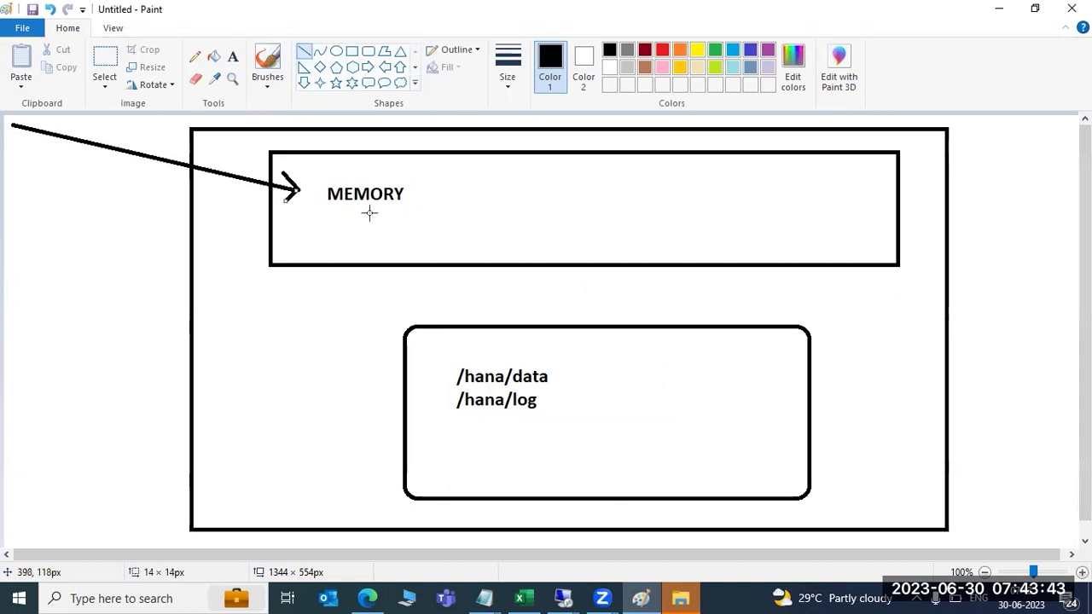